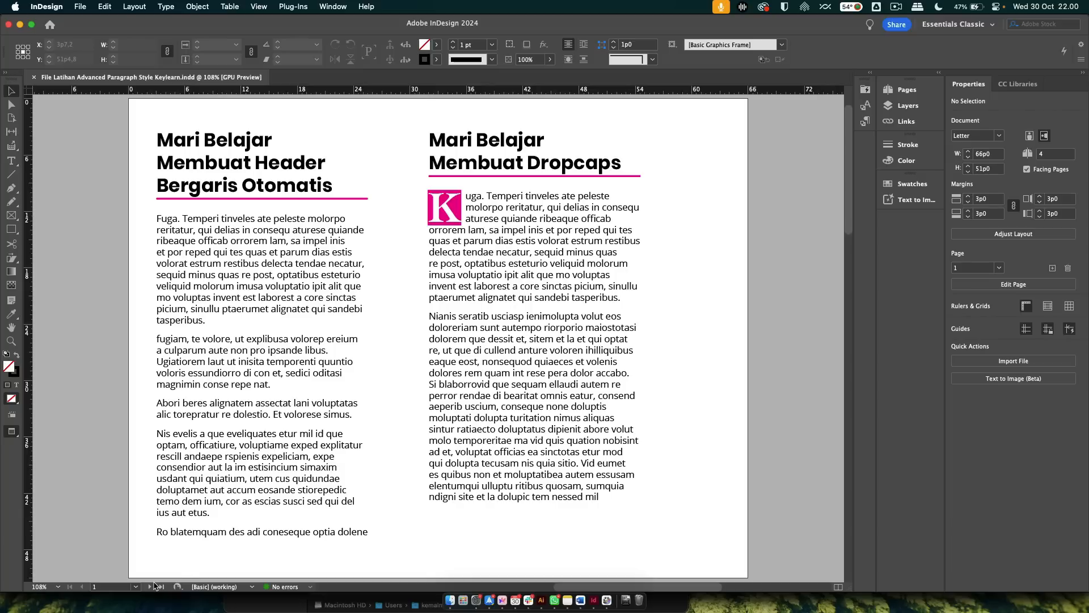
Page through the sample document's four pages to examine the ruled headers, drop cap, spanning headings, pull quote and styled words
{"action": "left_click", "coordinate": [121, 203]}
{"action": "left_click", "coordinate": [168, 587]}
{"action": "left_click", "coordinate": [142, 589]}
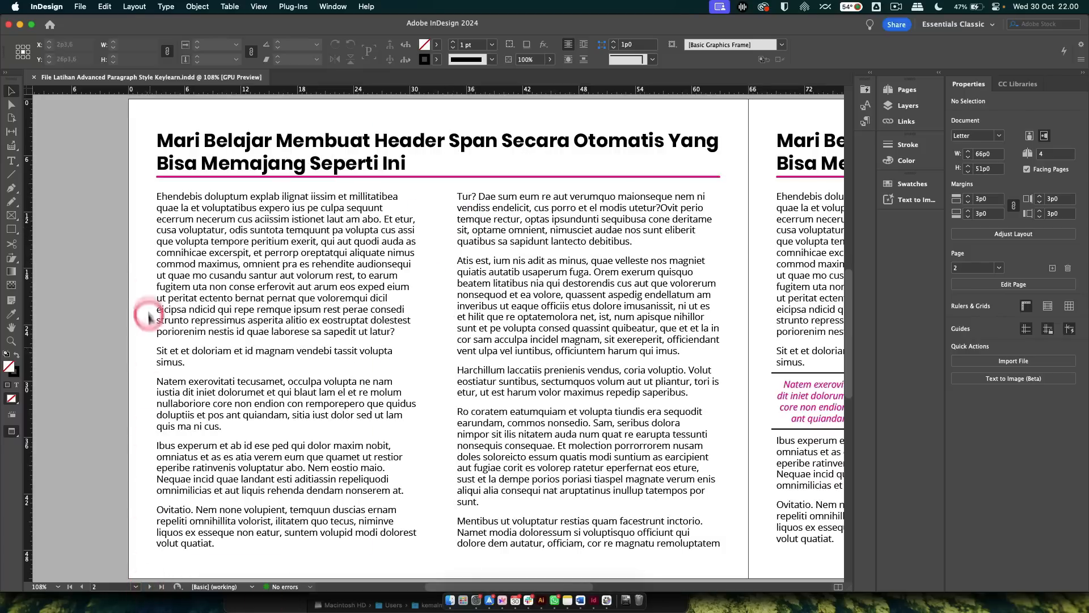
{"action": "left_click", "coordinate": [116, 193]}
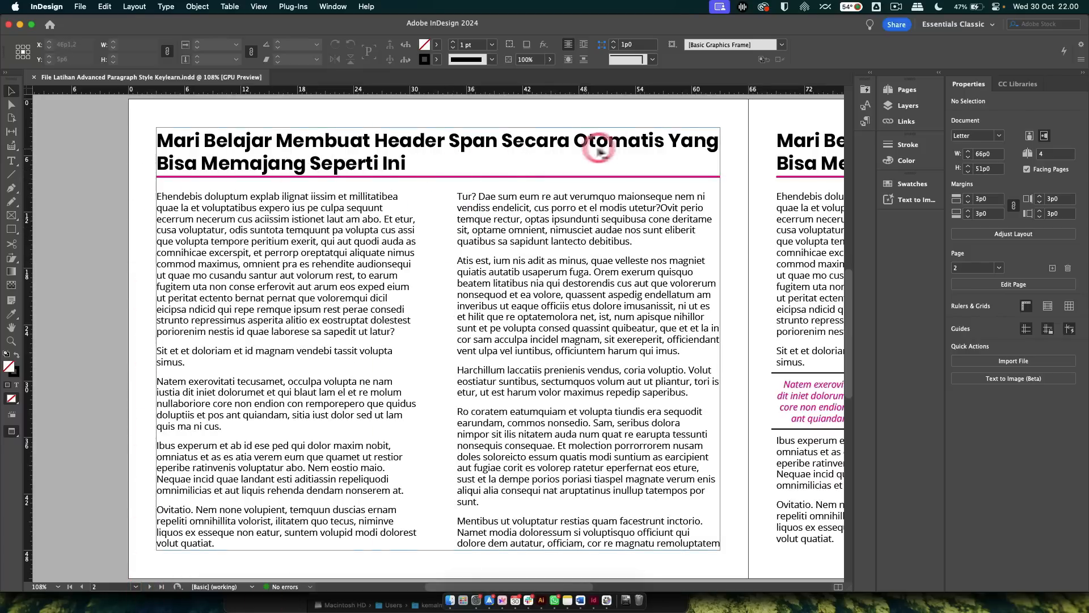
{"action": "left_click", "coordinate": [723, 170]}
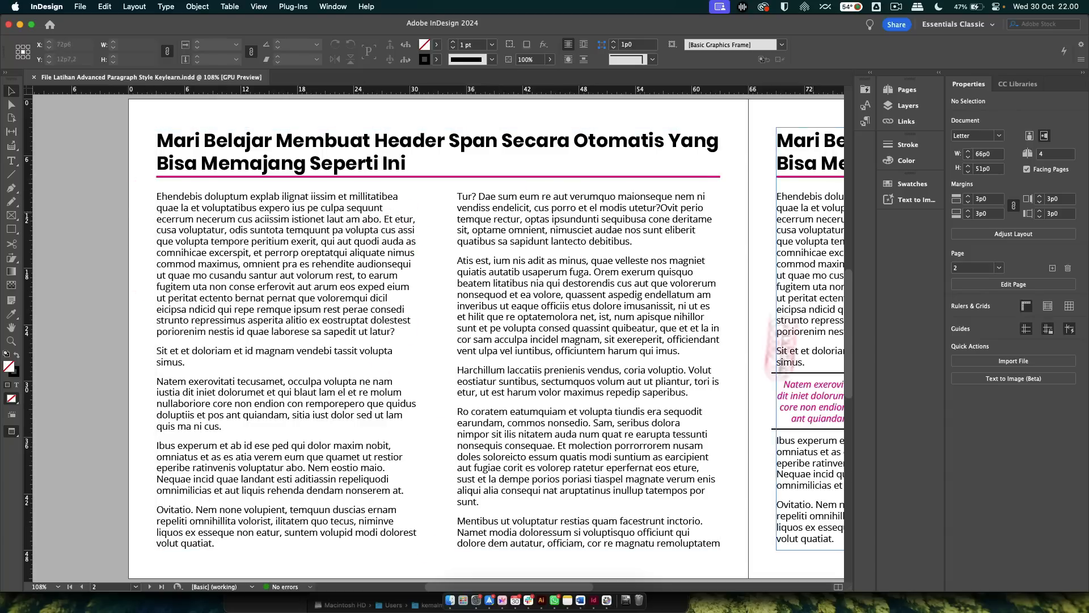
{"action": "left_click", "coordinate": [258, 548]}
{"action": "left_click", "coordinate": [146, 591]}
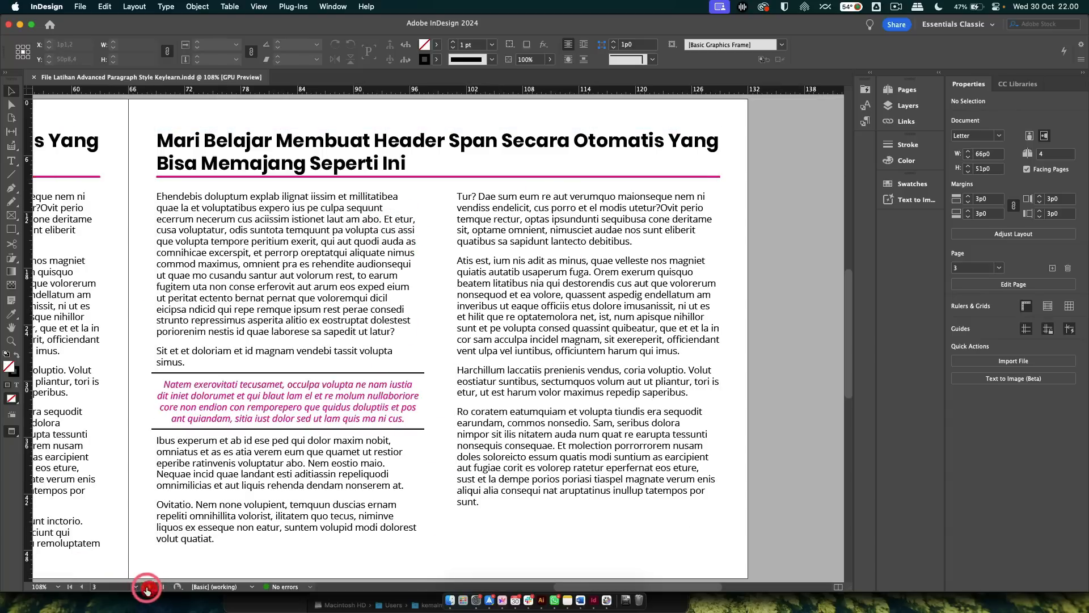
{"action": "left_click", "coordinate": [443, 418]}
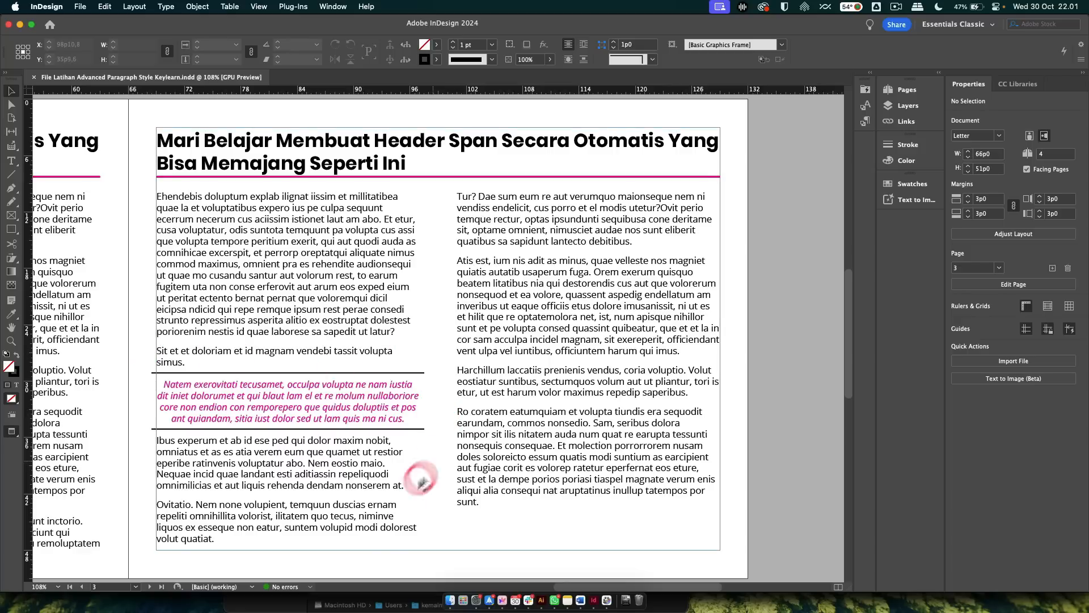
{"action": "left_click", "coordinate": [143, 588]}
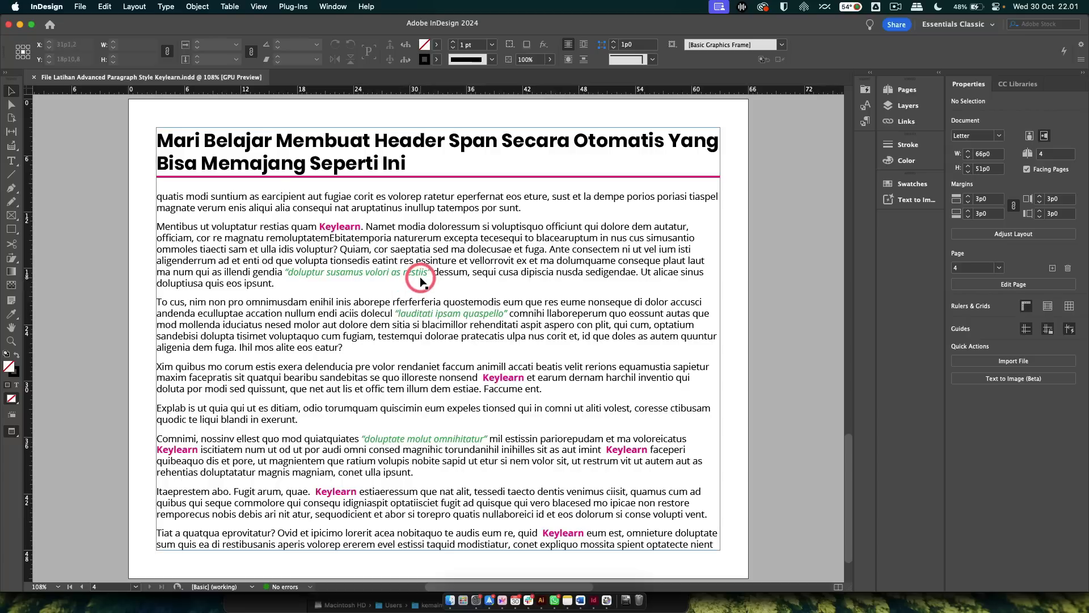
{"action": "left_click", "coordinate": [79, 590]}
{"action": "left_click", "coordinate": [79, 590]}
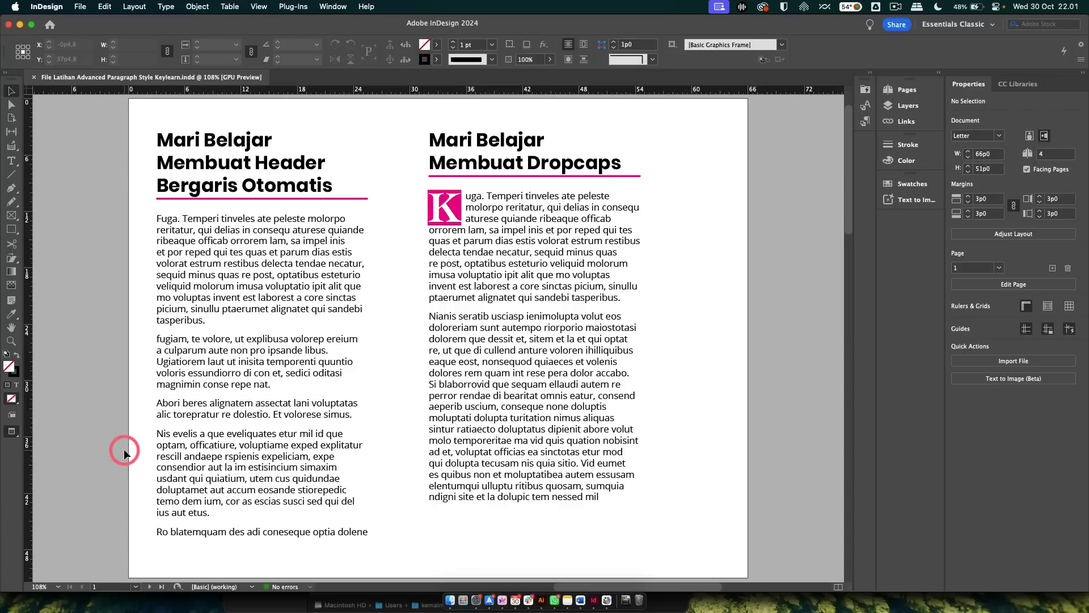
Create a new print document from the Letter preset in landscape orientation with 4 facing pages
{"action": "key", "text": "super+n"}
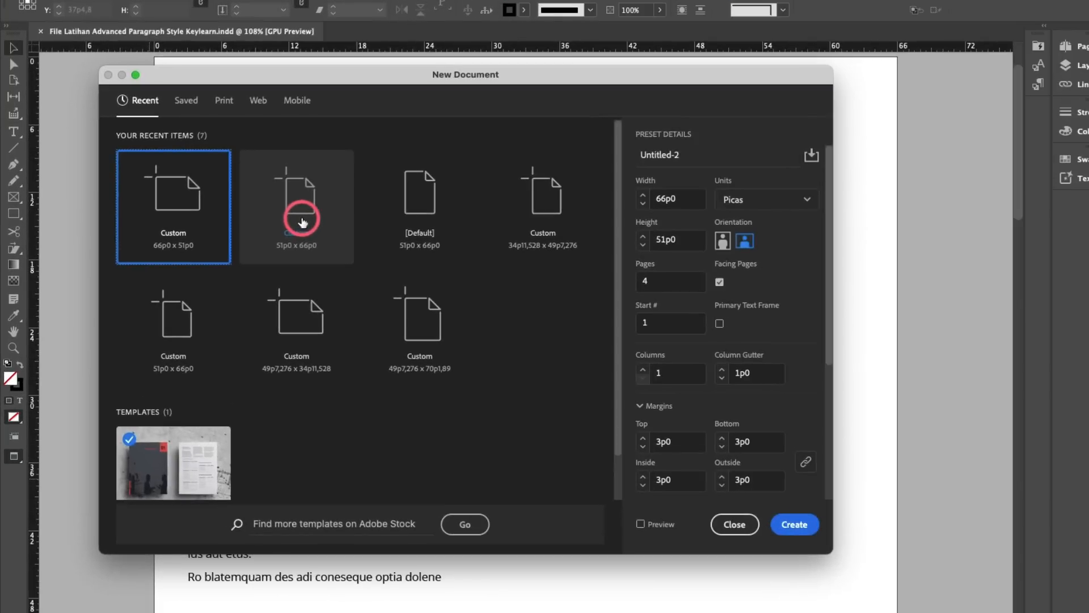
{"action": "left_click", "coordinate": [223, 100]}
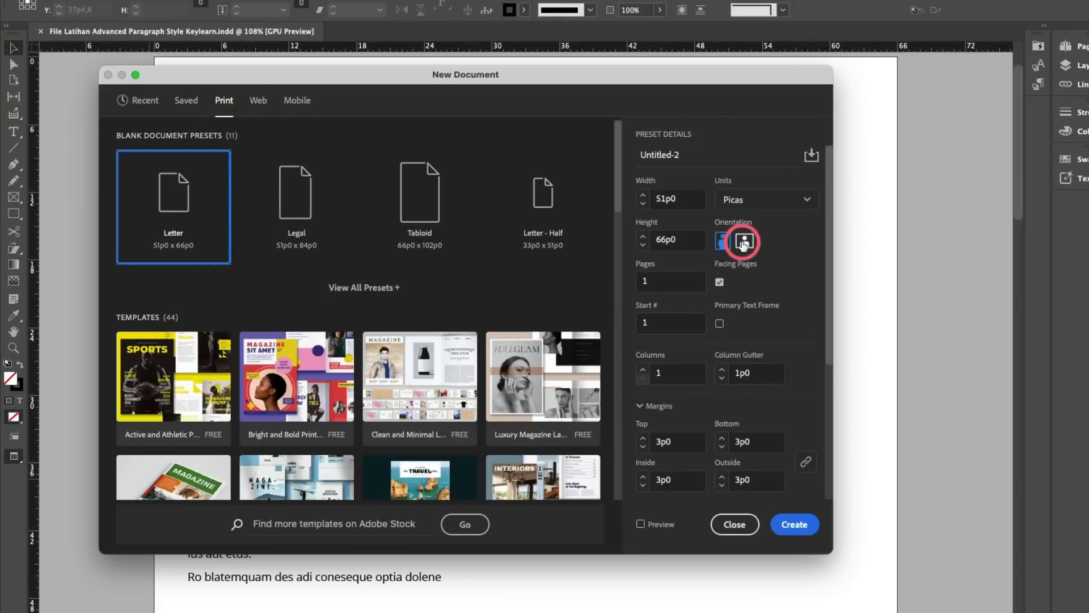
{"action": "left_click", "coordinate": [744, 243]}
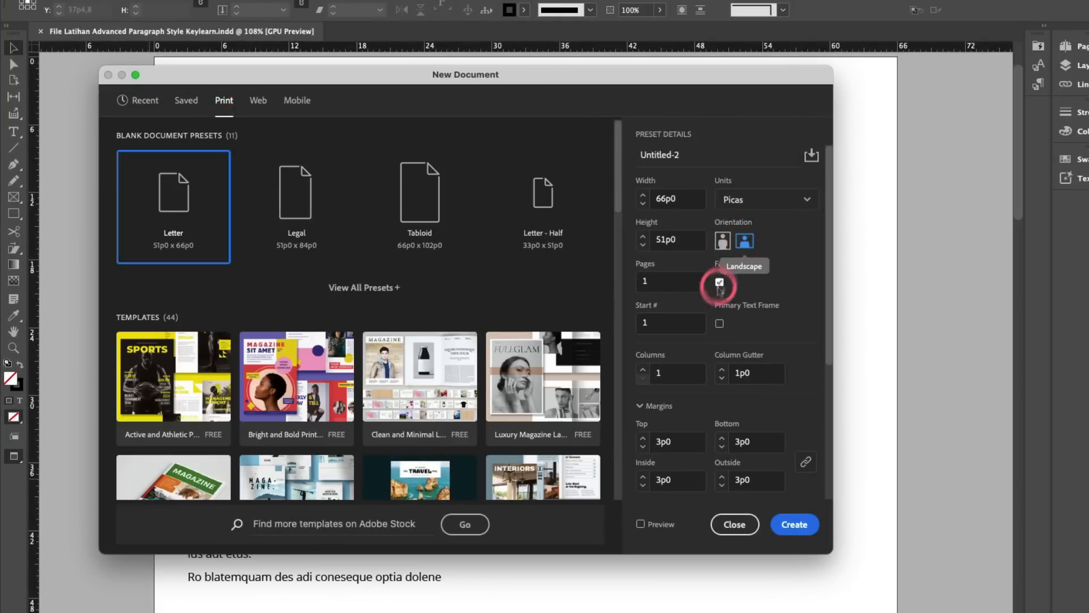
{"action": "key", "text": "BackSpace"}
{"action": "type", "text": "2"}
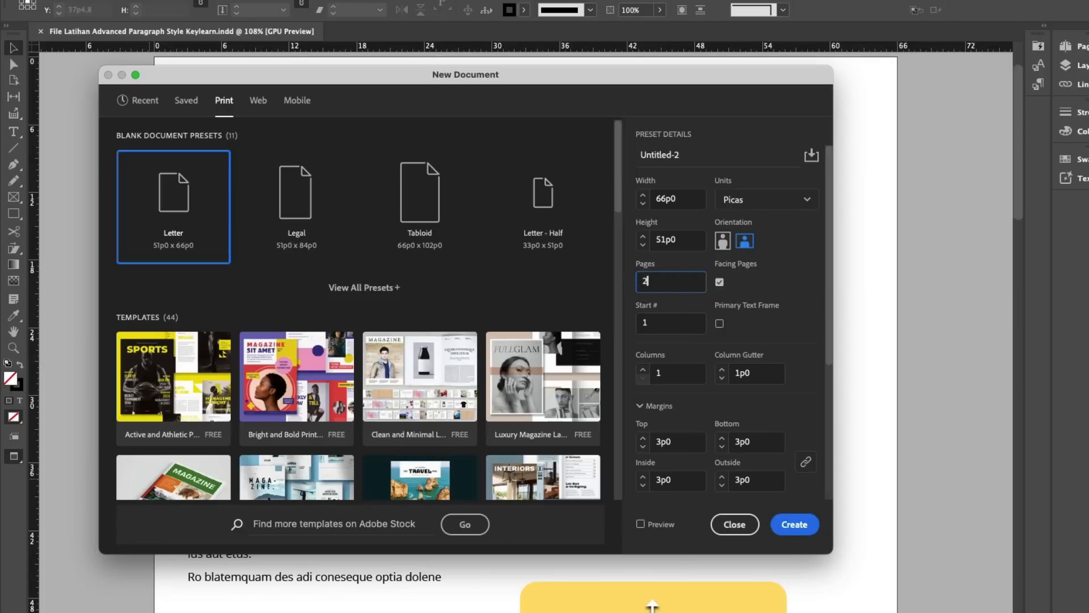
{"action": "left_click", "coordinate": [718, 283]}
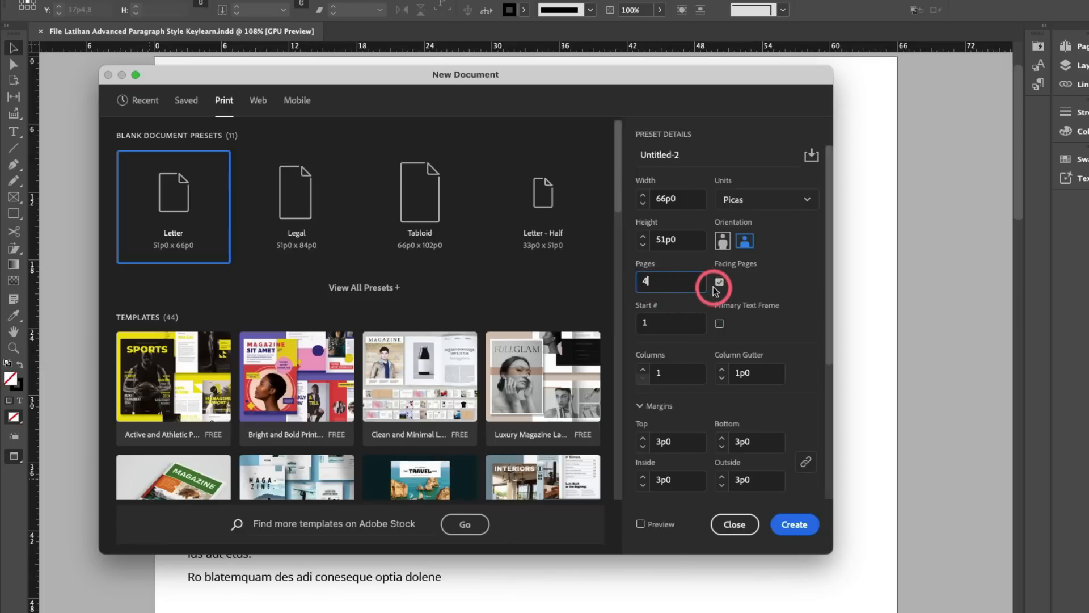
{"action": "left_click", "coordinate": [797, 525]}
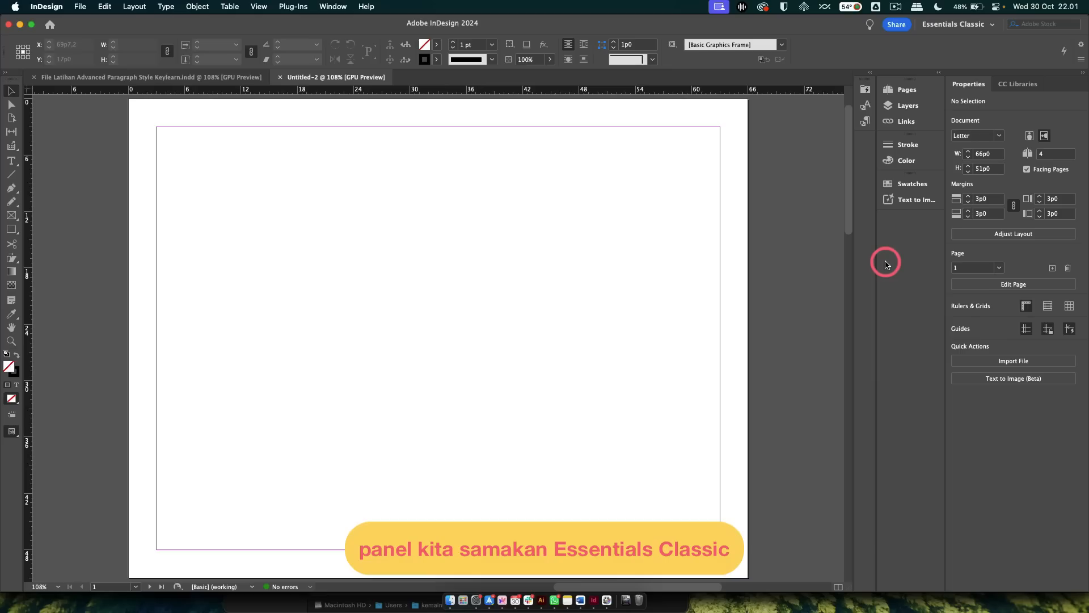
Reset the Essentials Classic workspace and display the Properties and Paragraph Styles panels
{"action": "left_click", "coordinate": [974, 32]}
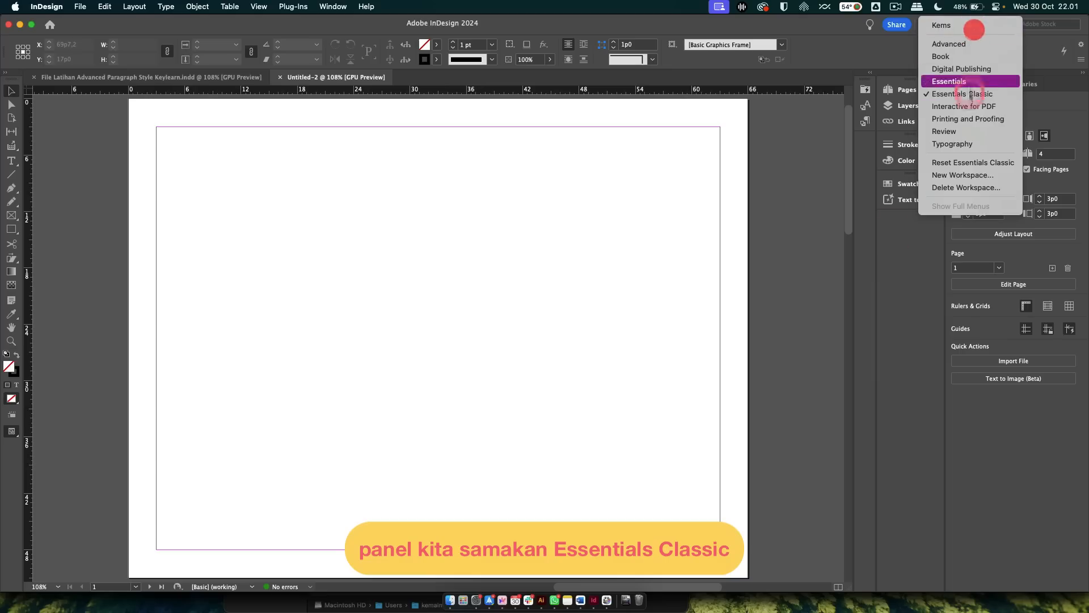
{"action": "left_click", "coordinate": [972, 160]}
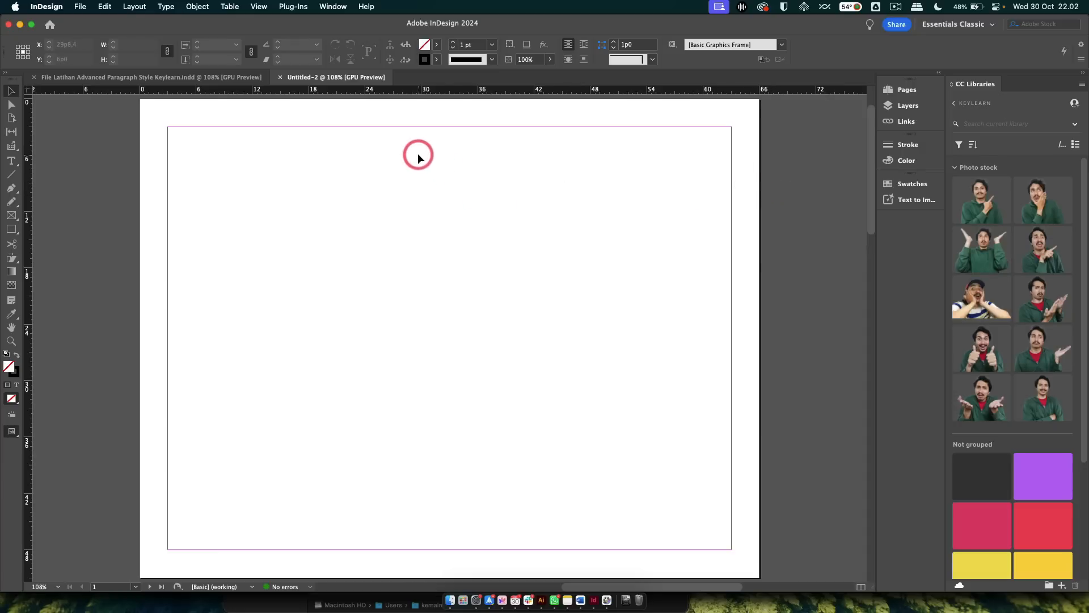
{"action": "left_click", "coordinate": [333, 6]}
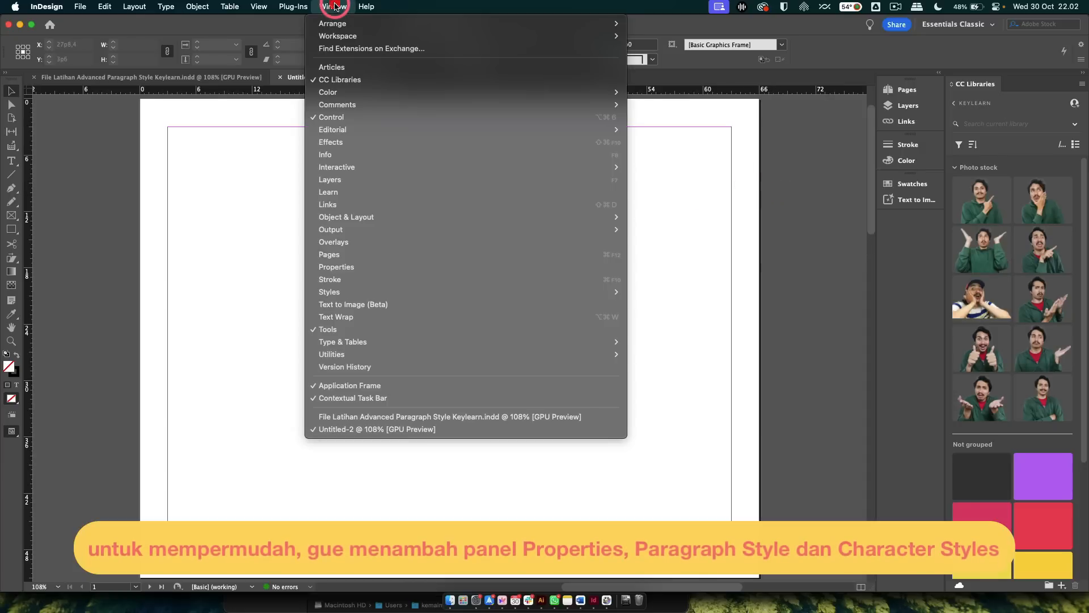
{"action": "left_click", "coordinate": [379, 273]}
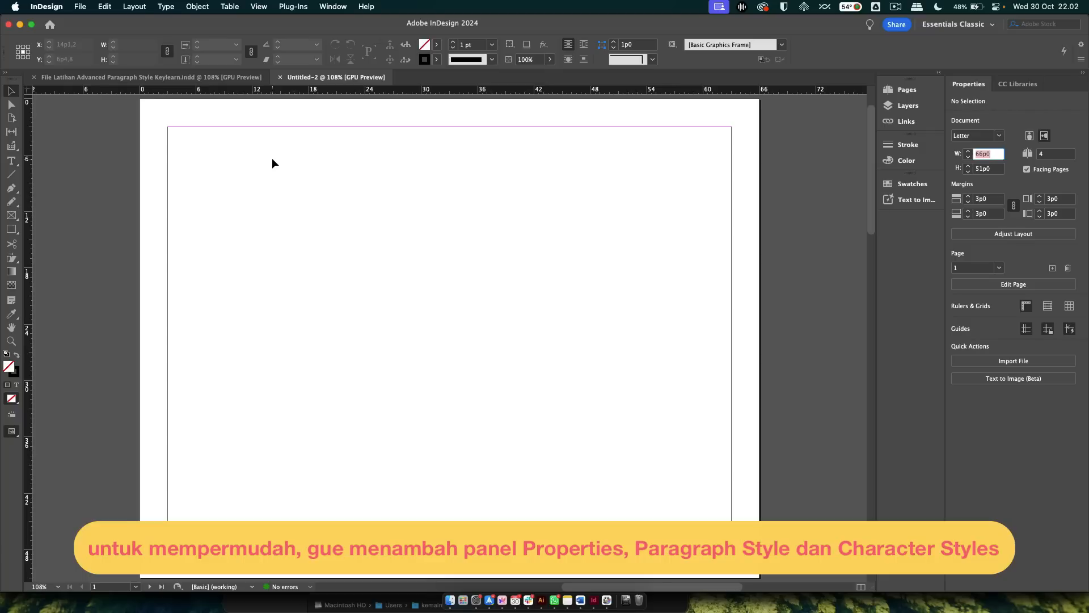
{"action": "left_click", "coordinate": [335, 6]}
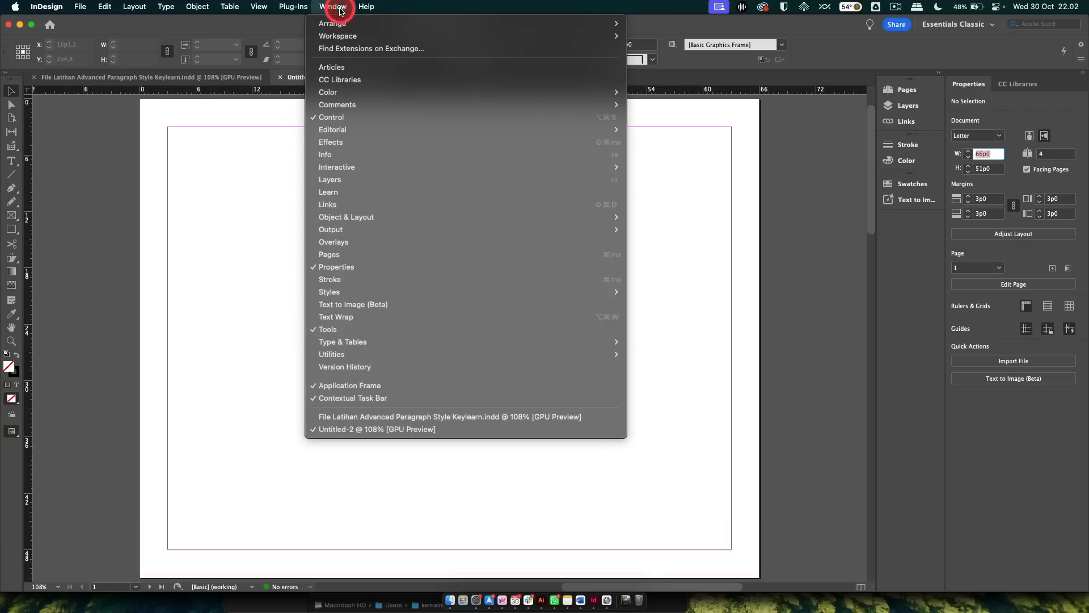
{"action": "mouse_move", "coordinate": [492, 287]}
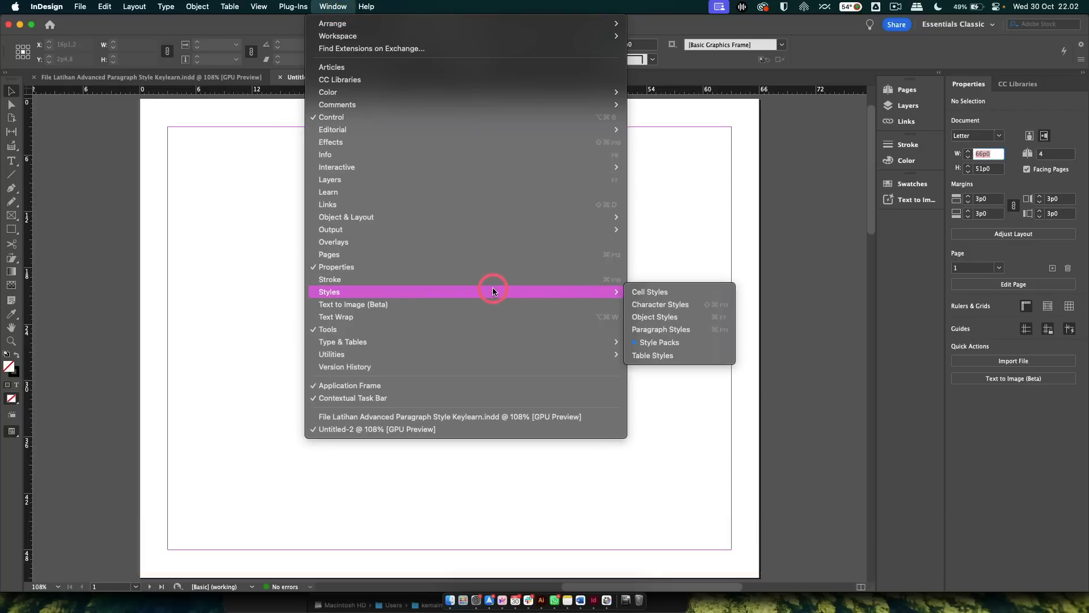
{"action": "left_click", "coordinate": [706, 328]}
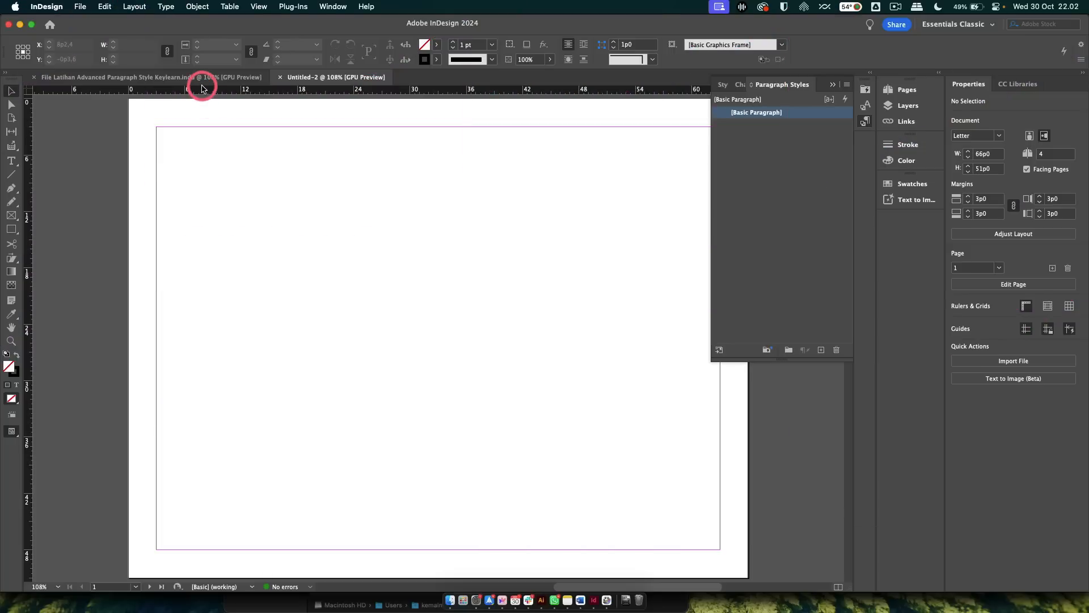
Switch to the Word document and copy all its text, from the "Mari Belajar Membuat Header Bergaris Otomatis" heading through the last paragraph
{"action": "left_click", "coordinate": [202, 78]}
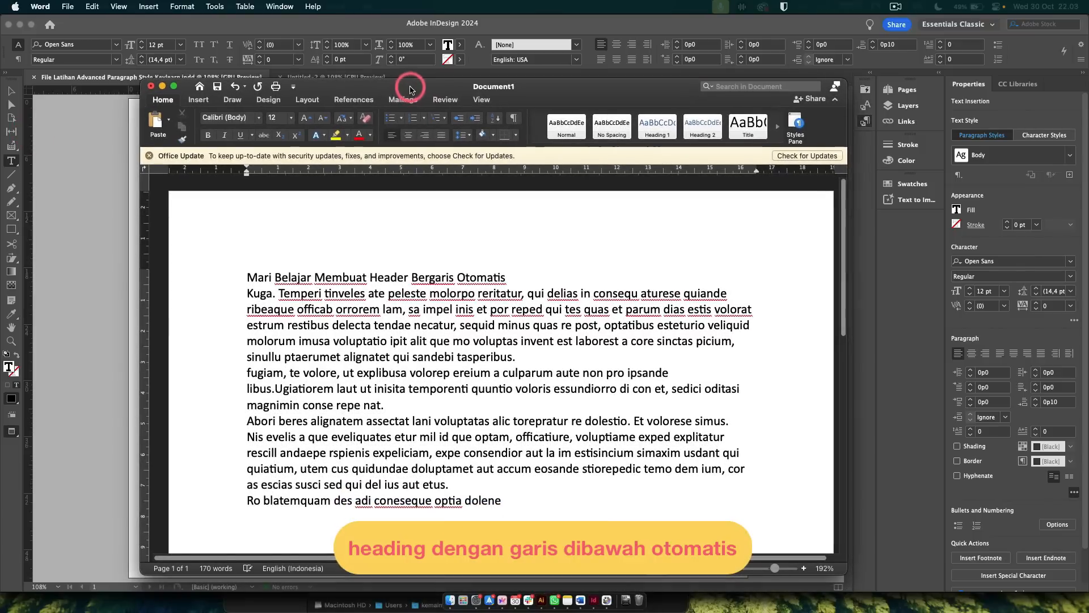
{"action": "left_click", "coordinate": [502, 421]}
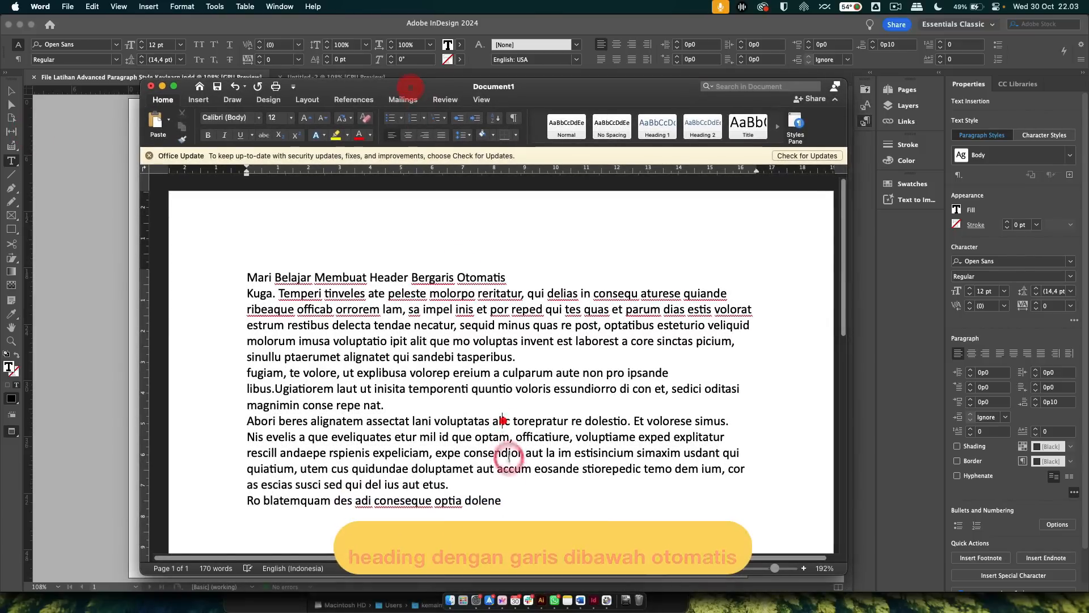
{"action": "left_click_drag", "start_coordinate": [516, 494], "coordinate": [239, 278]}
{"action": "key", "text": "super+c"}
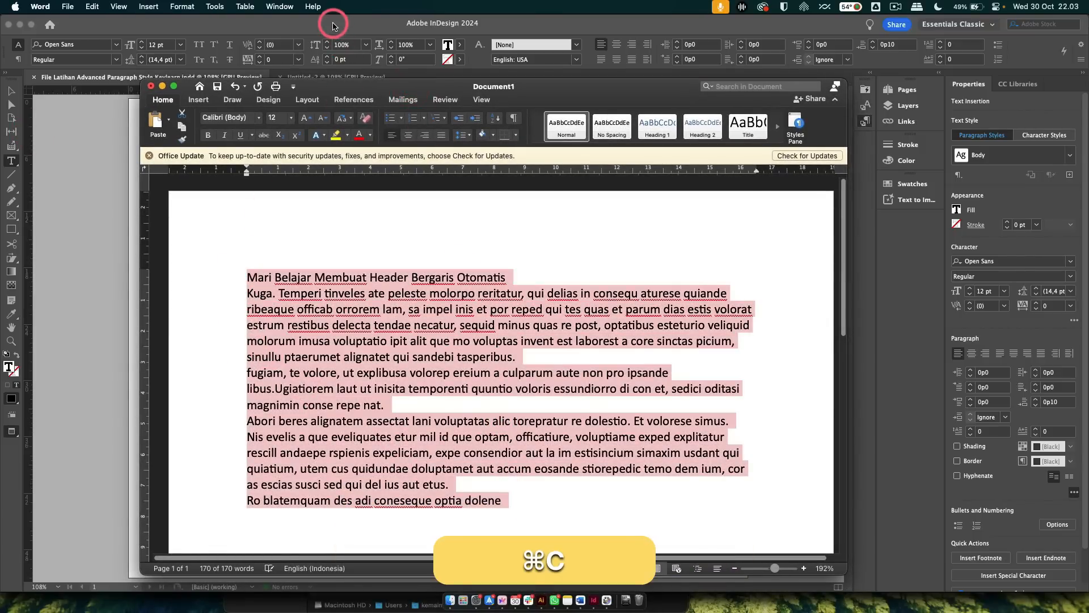
{"action": "left_click_drag", "start_coordinate": [548, 89], "coordinate": [522, 104]}
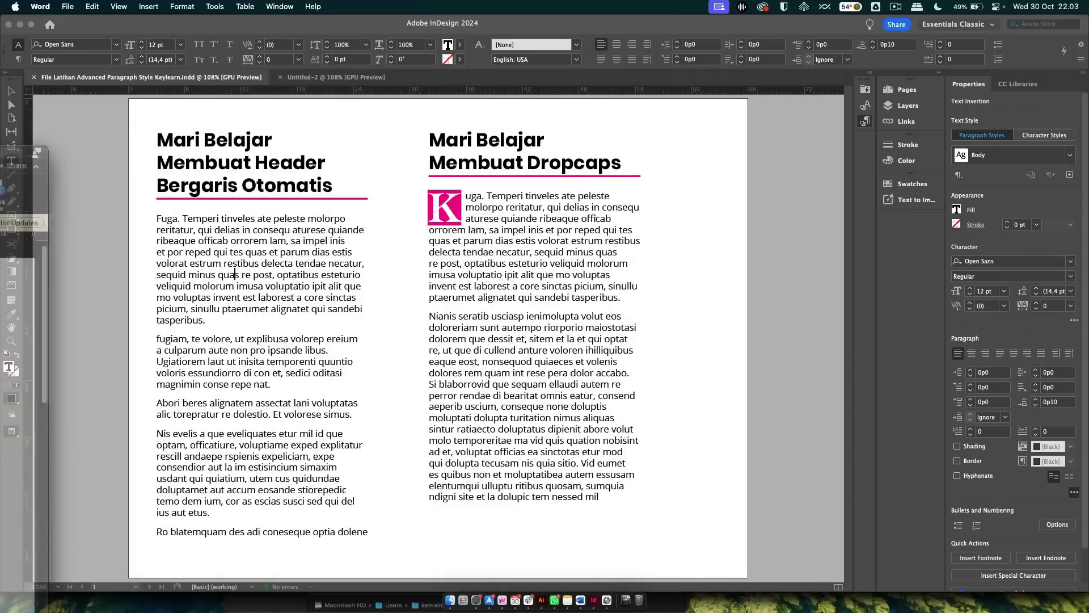
In the new InDesign document, draw a 60p0 by 45p0 text frame filling page 1's margins and paste the copied text into it
{"action": "left_click", "coordinate": [318, 153]}
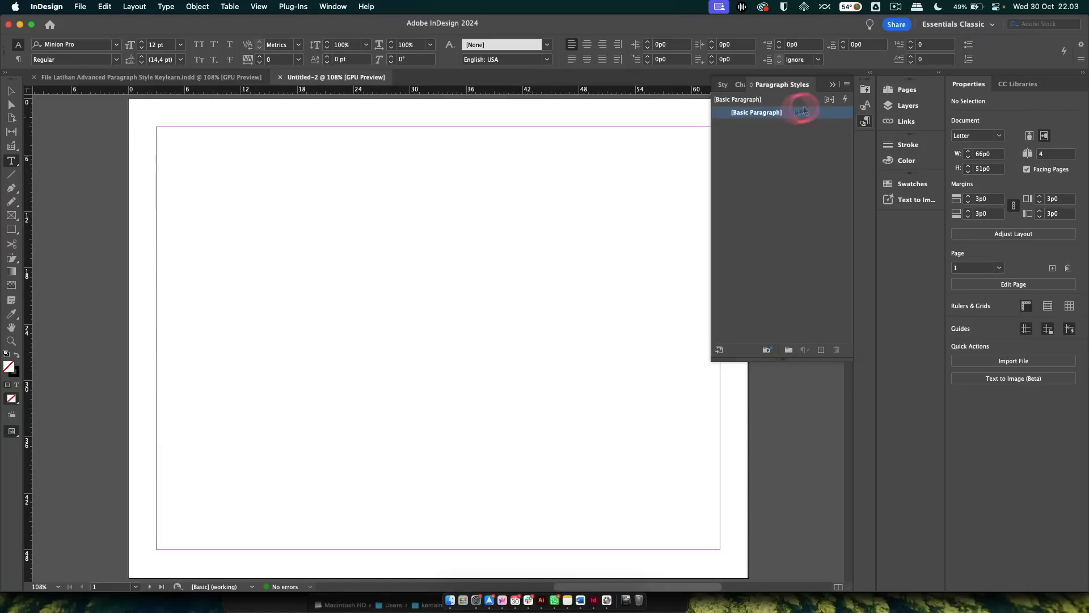
{"action": "left_click", "coordinate": [835, 85]}
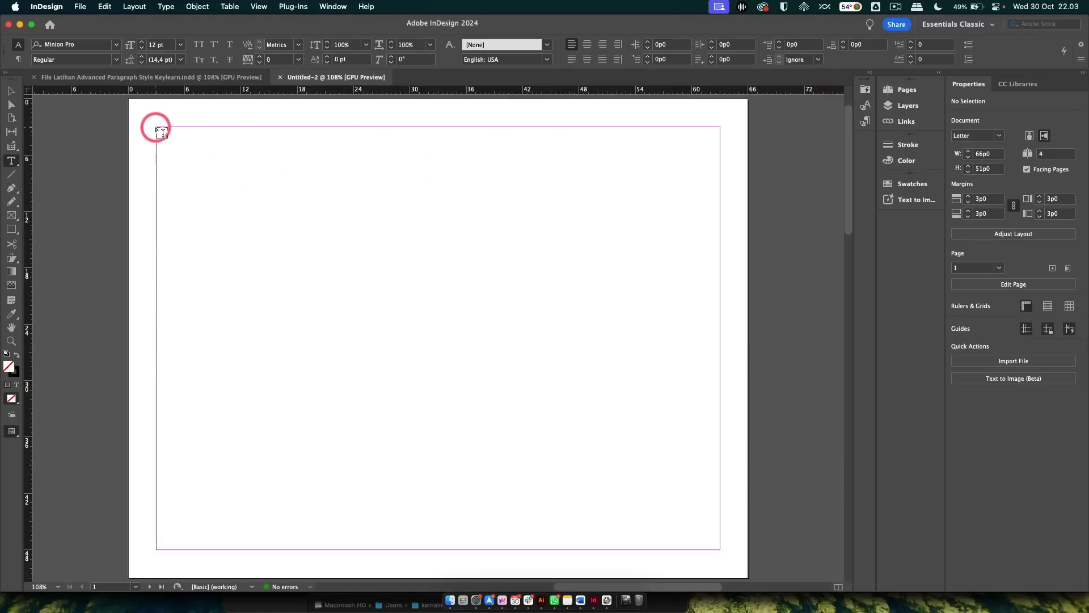
{"action": "left_click_drag", "start_coordinate": [157, 128], "coordinate": [722, 549]}
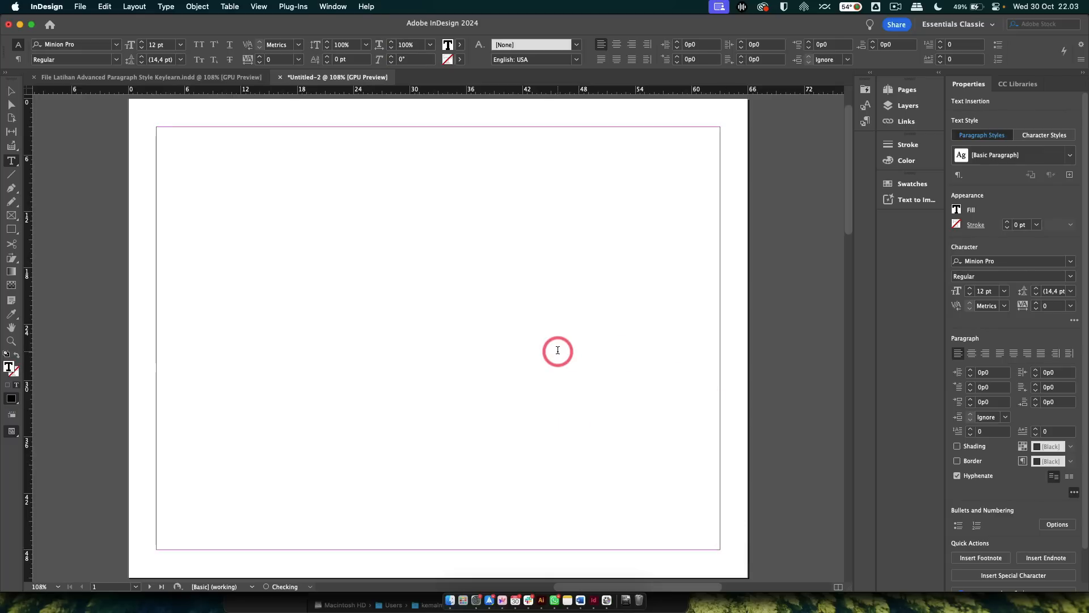
{"action": "key", "text": "cmd+v"}
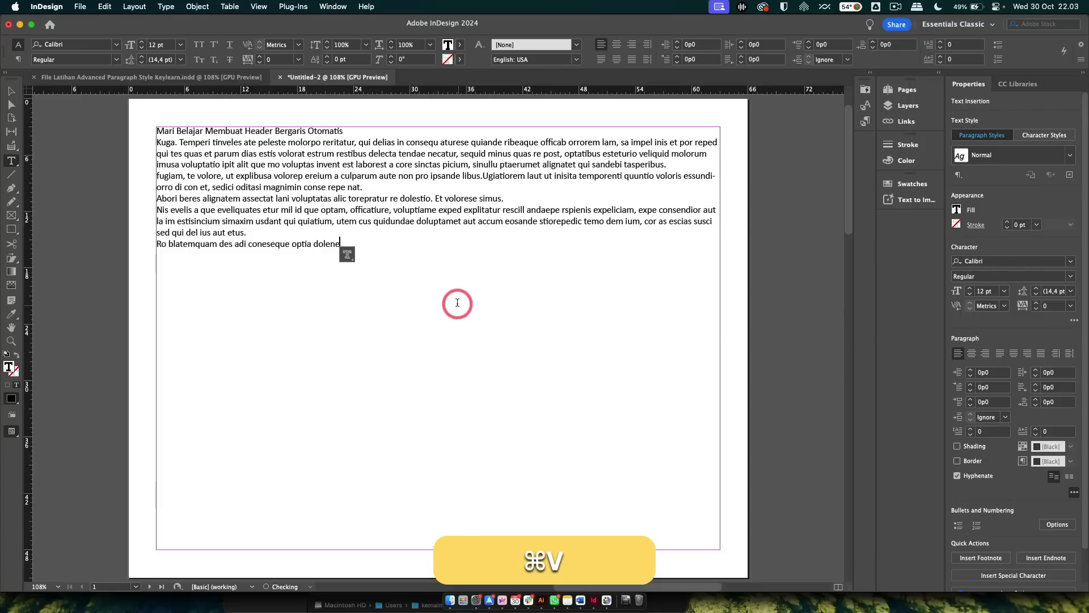
{"action": "left_click", "coordinate": [11, 91]}
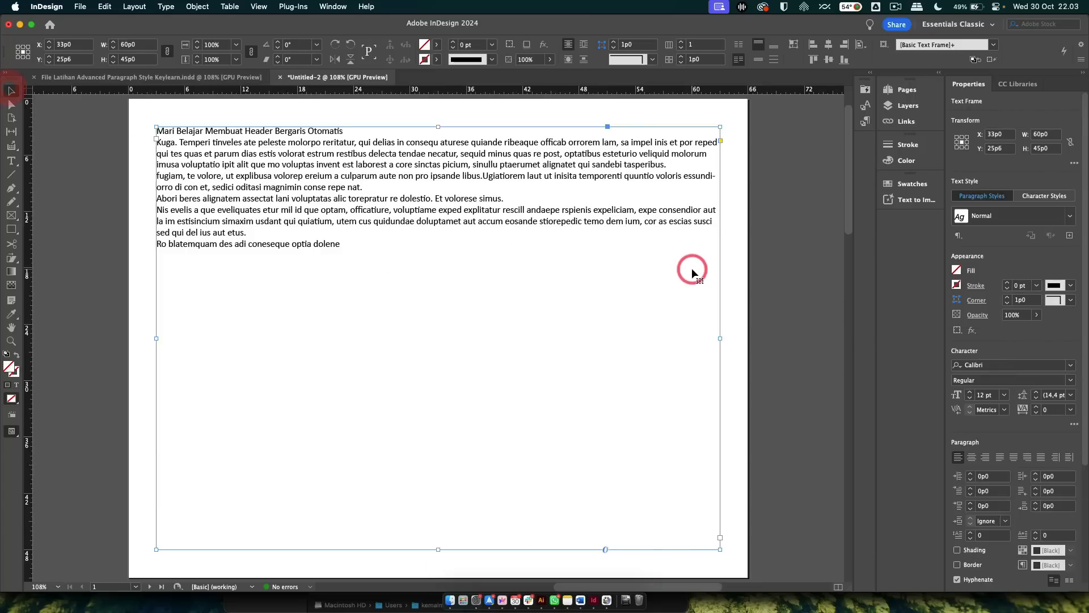
Delete the imported Normal paragraph style and replace it with [Basic Paragraph]
{"action": "scroll", "coordinate": [692, 268], "scroll_direction": "down", "scroll_amount": 1}
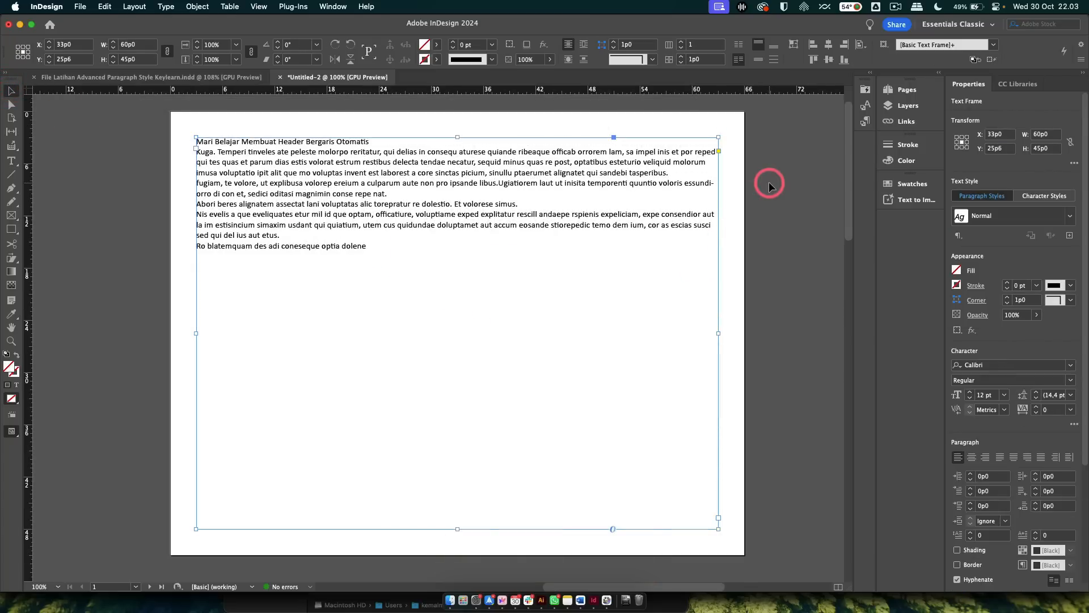
{"action": "left_click", "coordinate": [864, 120]}
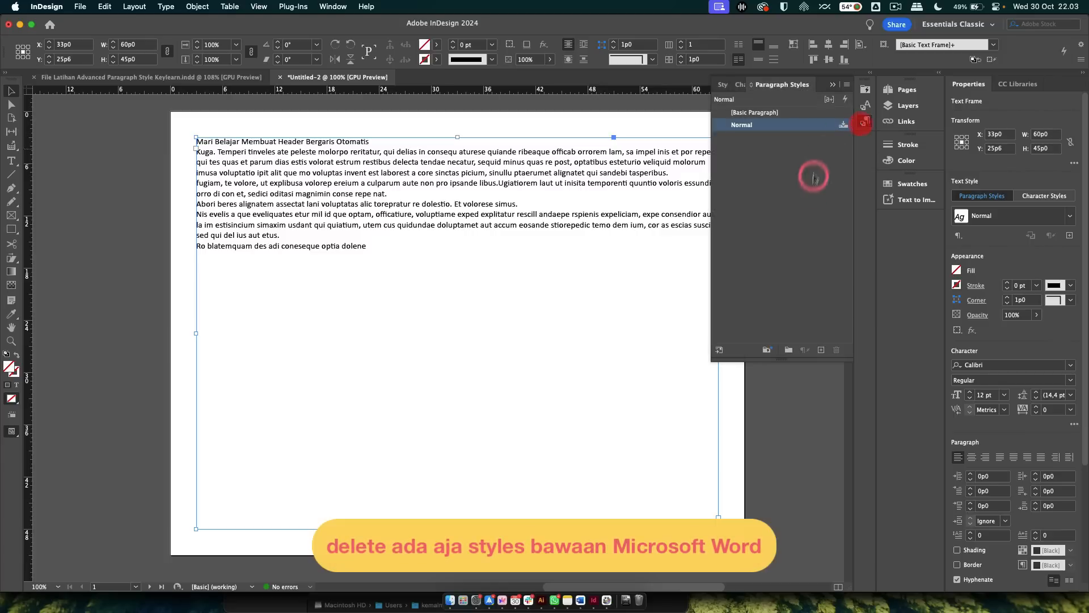
{"action": "left_click", "coordinate": [788, 125]}
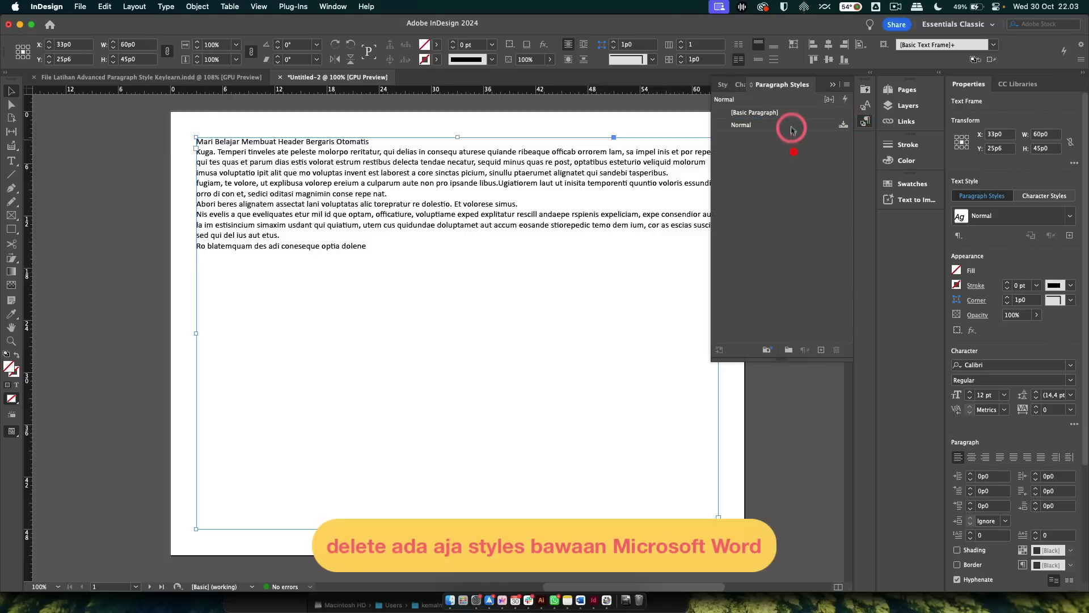
{"action": "left_click", "coordinate": [834, 350]}
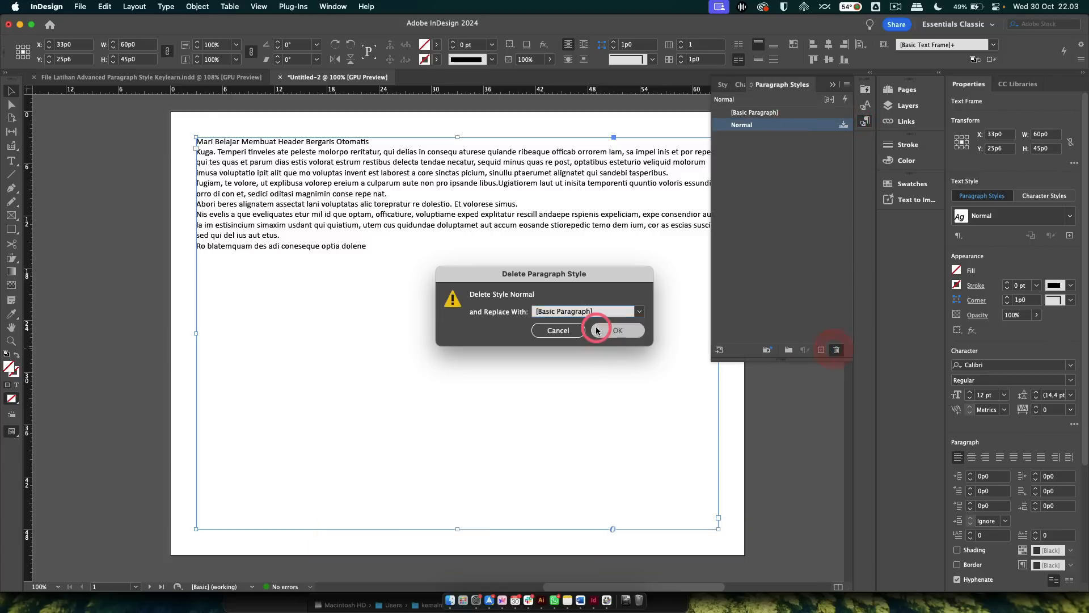
{"action": "left_click", "coordinate": [627, 333]}
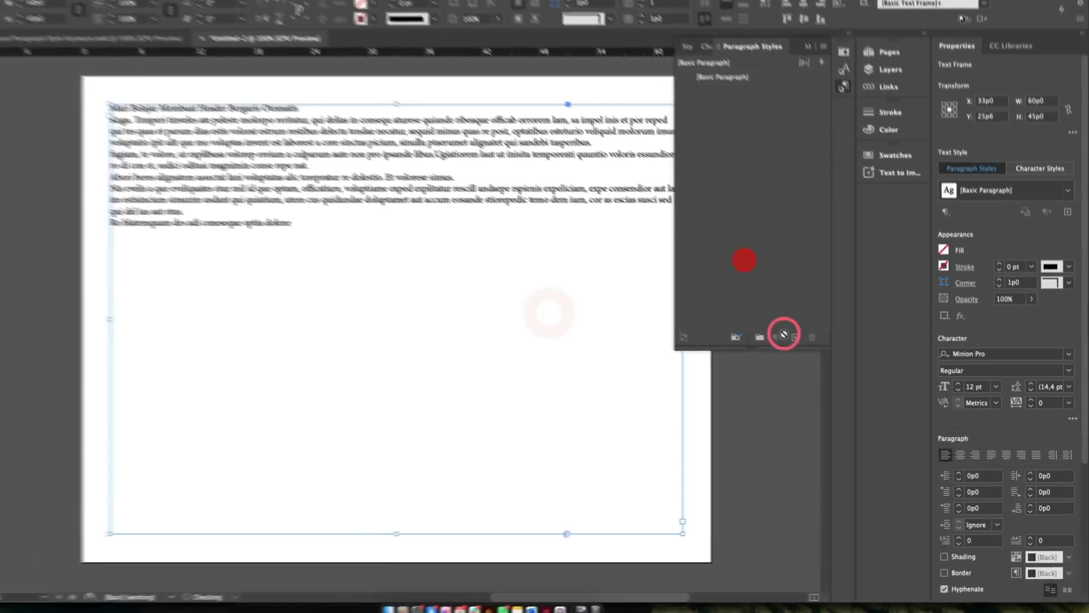
Create a paragraph style named Body with the Open Sans font family and apply it to the text frame
{"action": "left_click", "coordinate": [784, 334]}
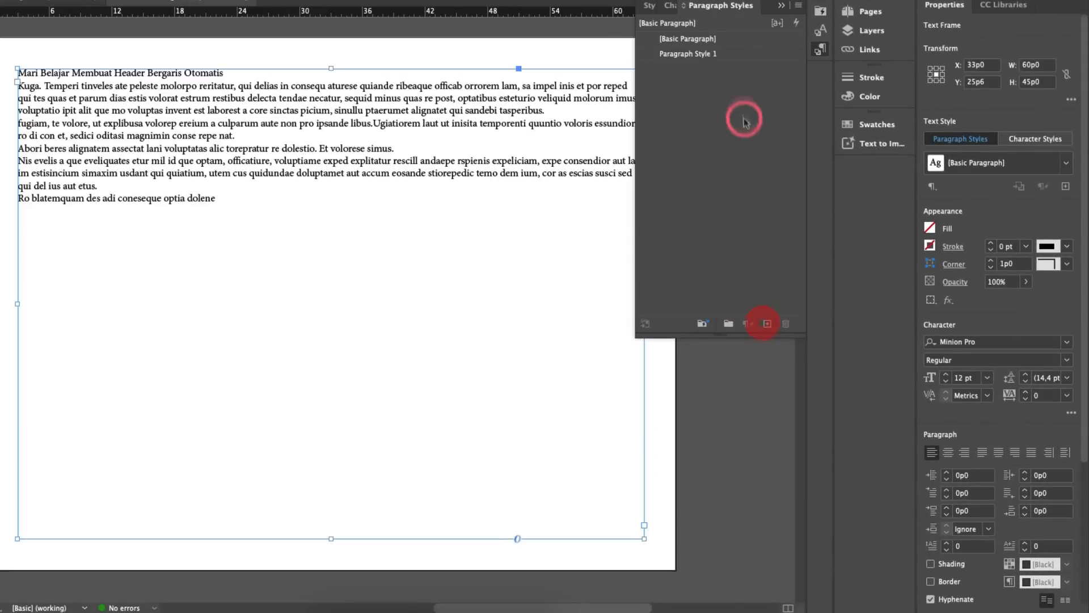
{"action": "double_click", "coordinate": [713, 55]}
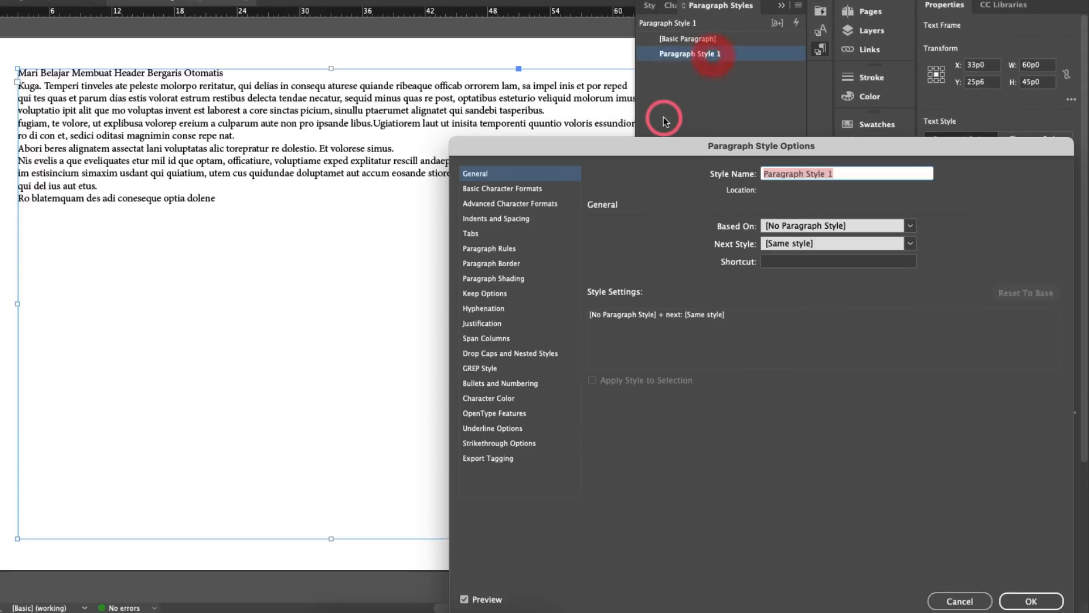
{"action": "type", "text": "Body"}
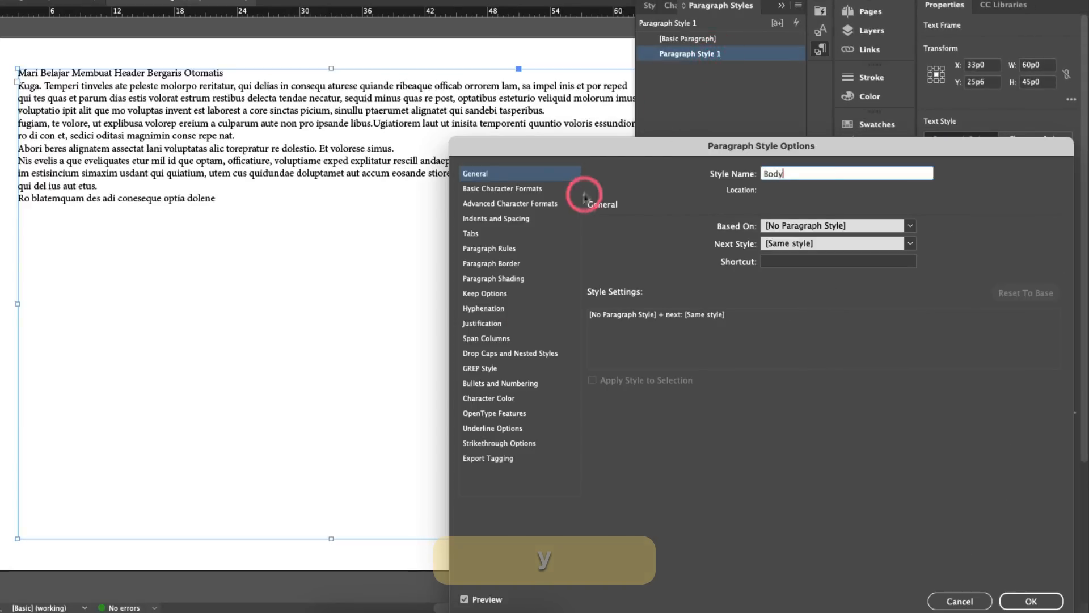
{"action": "left_click", "coordinate": [548, 189]}
{"action": "left_click", "coordinate": [707, 234]}
{"action": "key", "text": "super+a"}
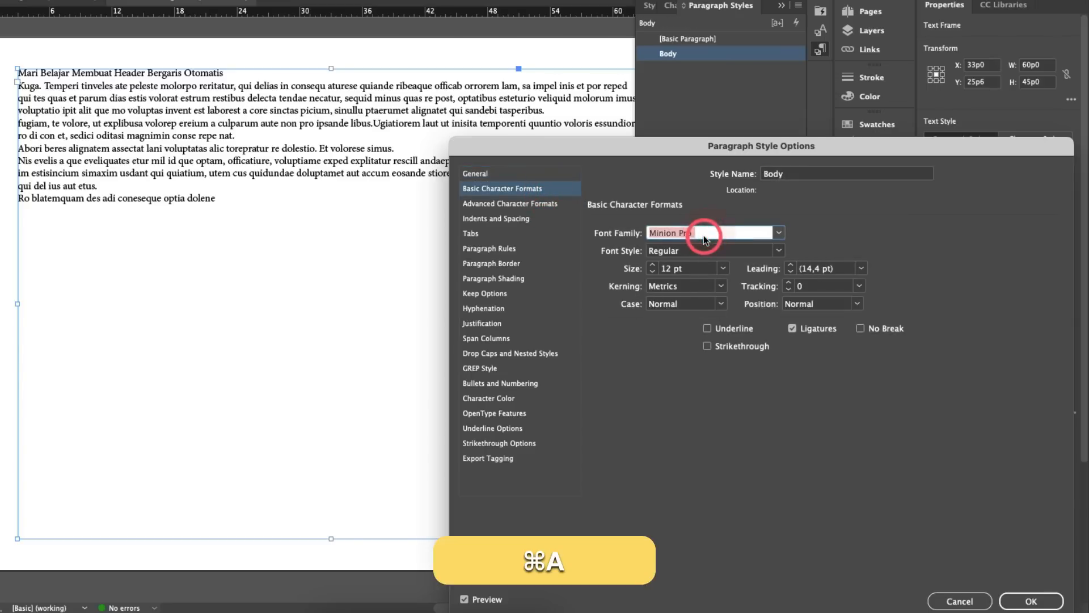
{"action": "type", "text": "Open Sans"}
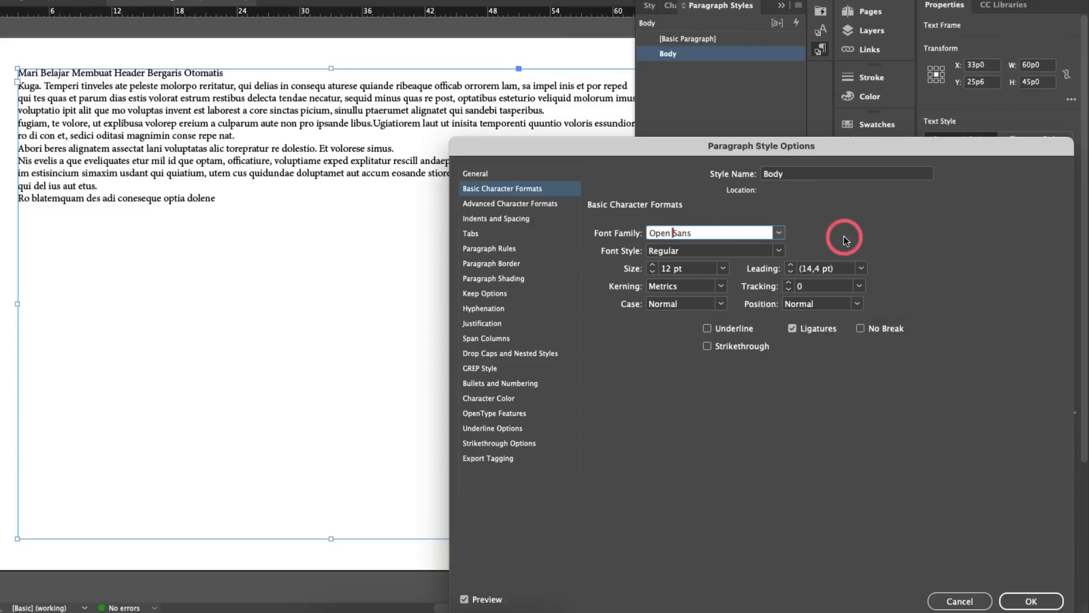
{"action": "left_click", "coordinate": [1031, 602]}
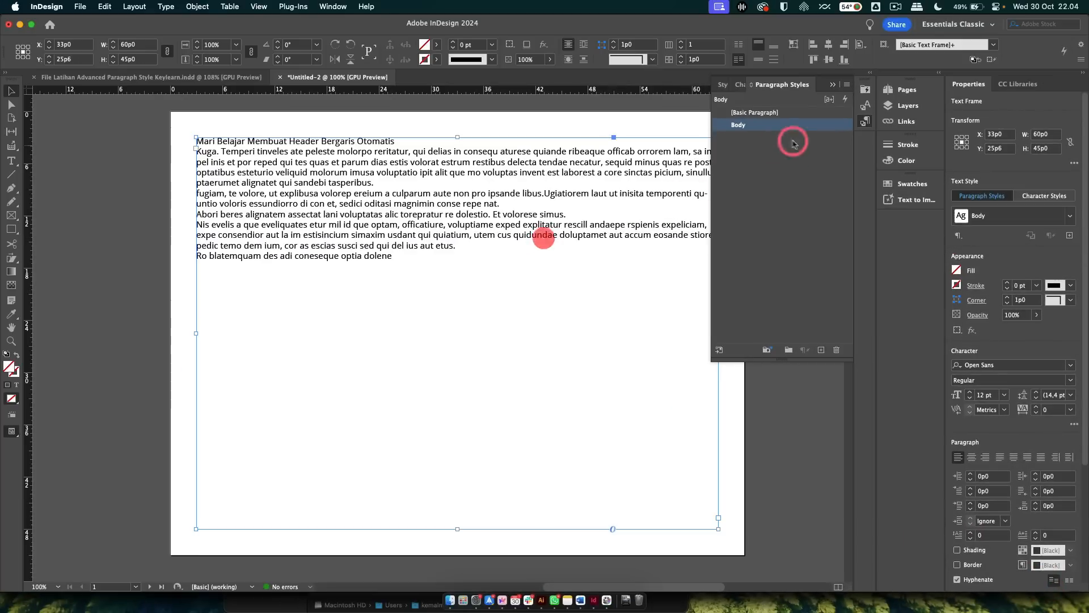
{"action": "left_click", "coordinate": [773, 125]}
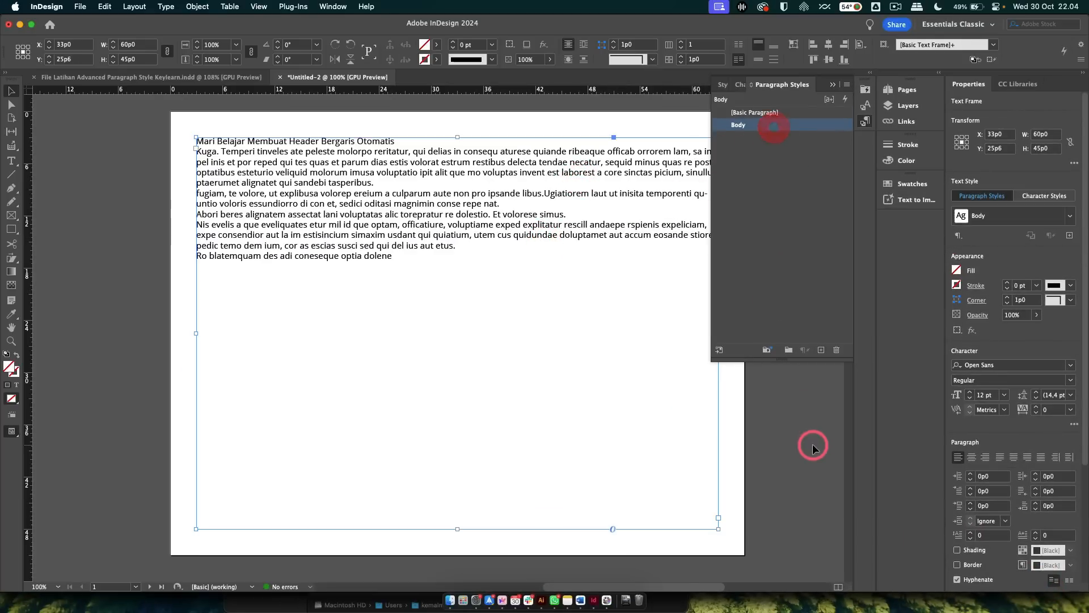
Select the "Mari Belajar Membuat Header Bergaris Otomatis" line and create a paragraph style named Header for it, based on Body
{"action": "key", "text": "t"}
{"action": "left_click", "coordinate": [420, 139]}
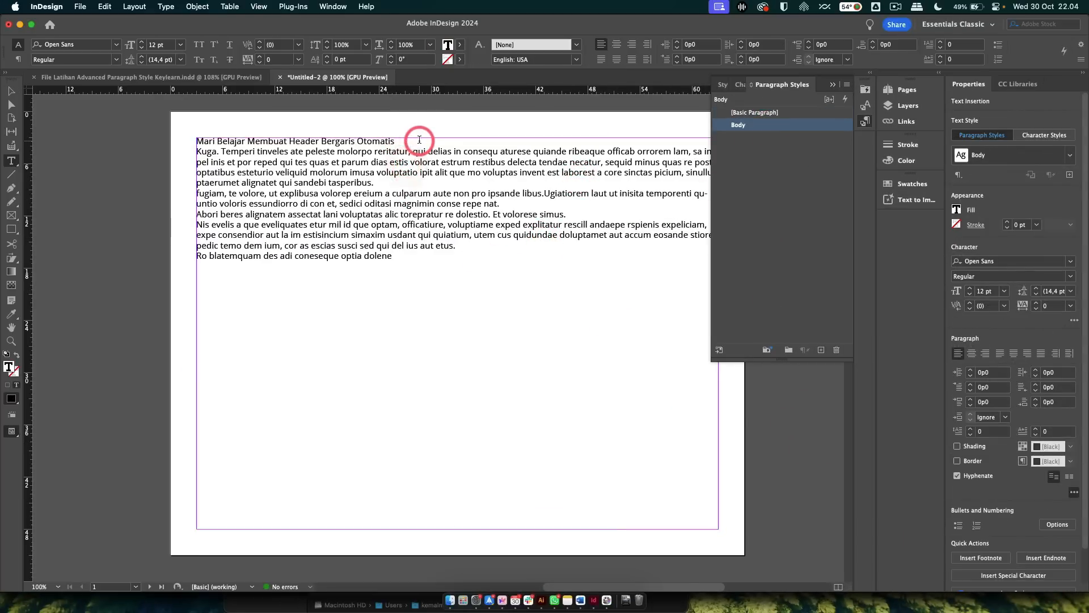
{"action": "left_click_drag", "start_coordinate": [426, 139], "coordinate": [202, 139]}
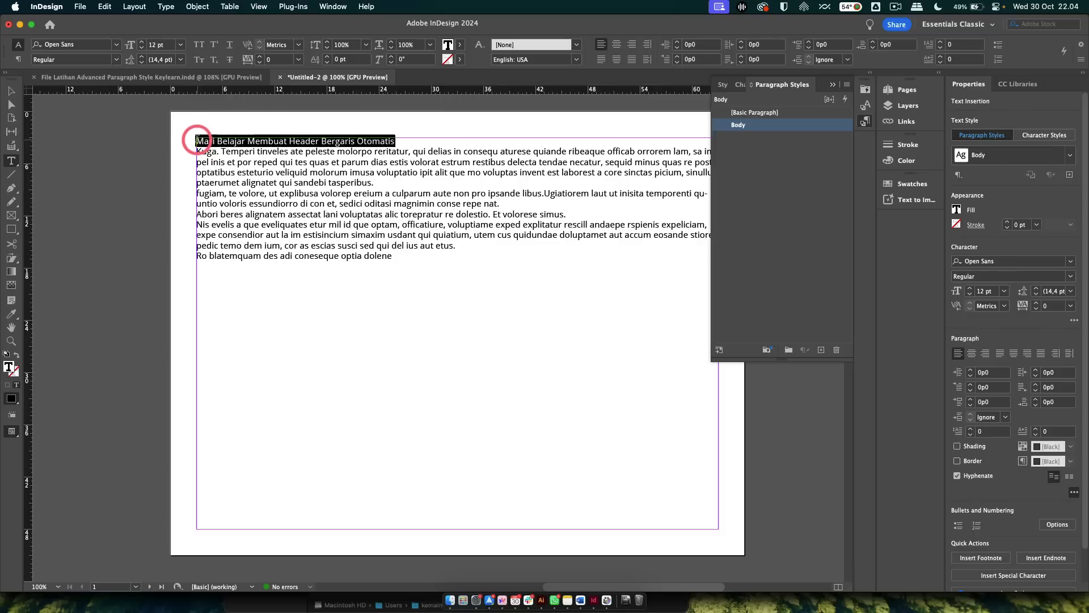
{"action": "left_click", "coordinate": [821, 350]}
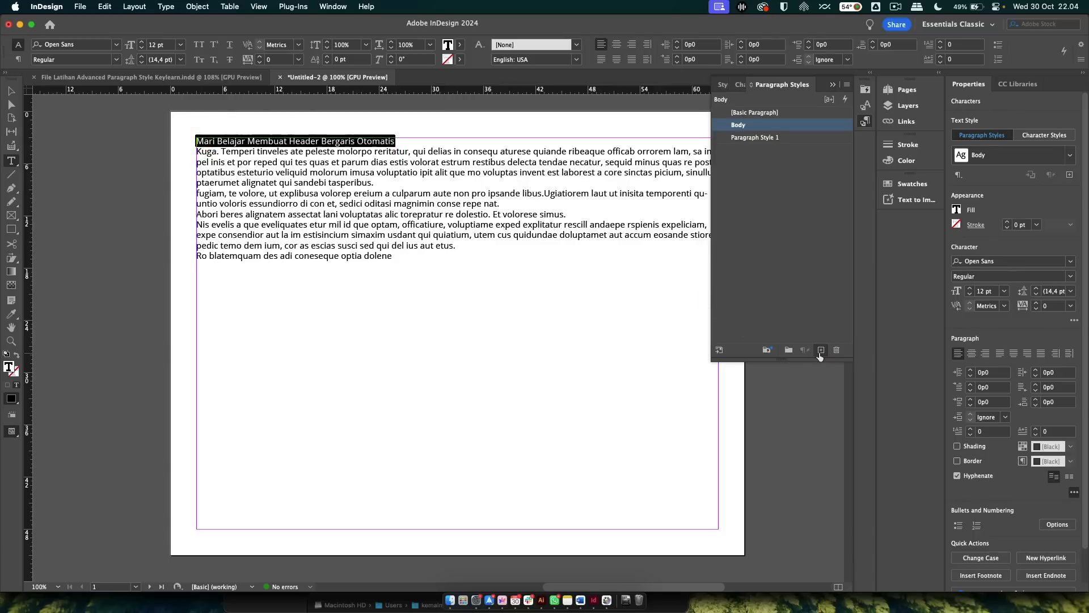
{"action": "double_click", "coordinate": [754, 152]}
{"action": "type", "text": "Head"}
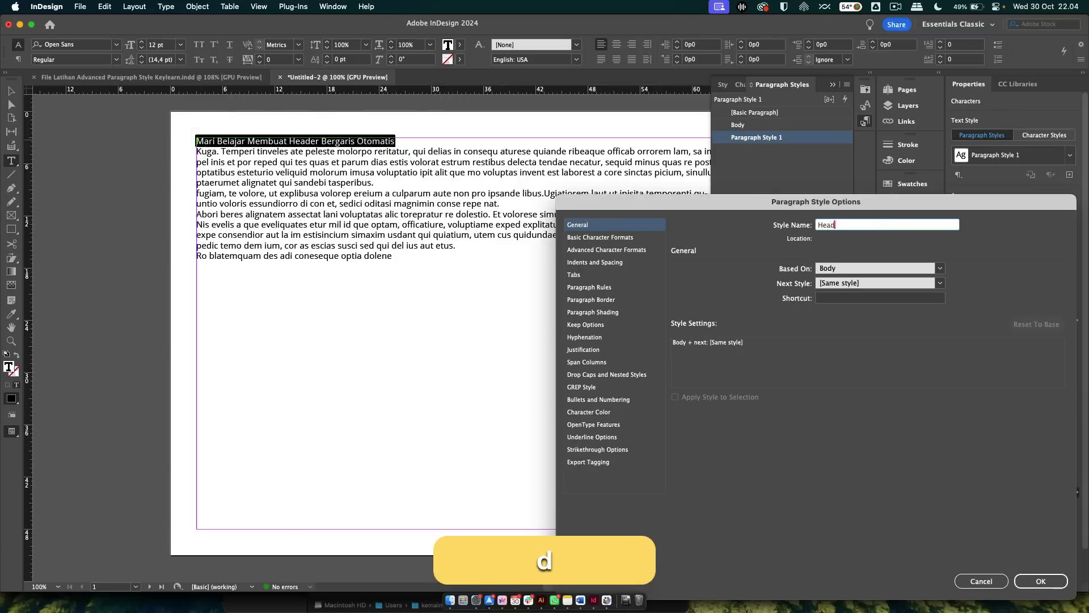
{"action": "type", "text": "er"}
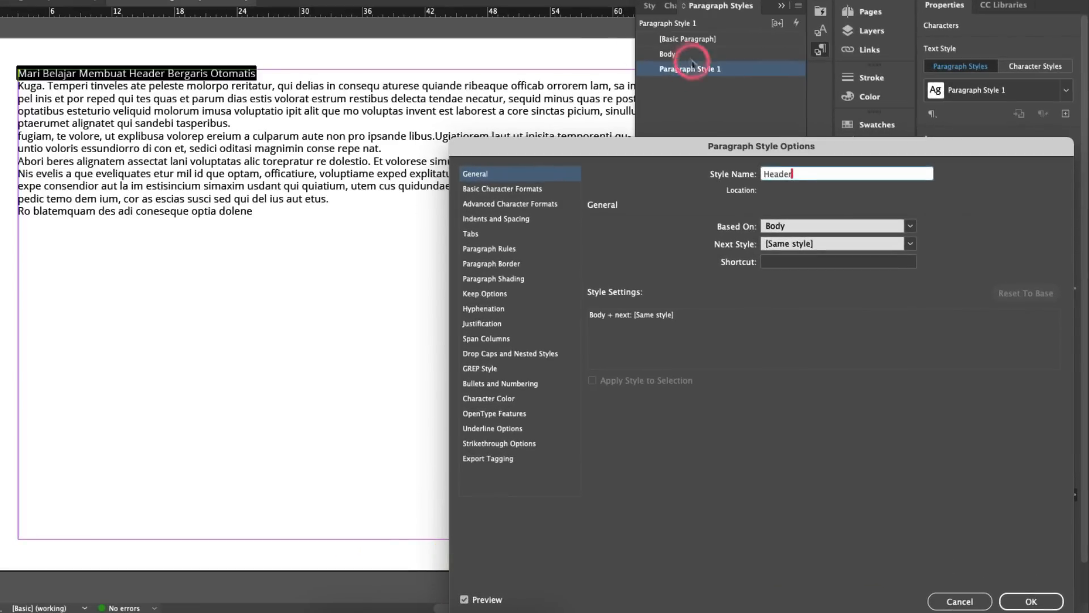
Set the Header style's font to Poppins Bold at 24 pt
{"action": "left_click", "coordinate": [534, 190]}
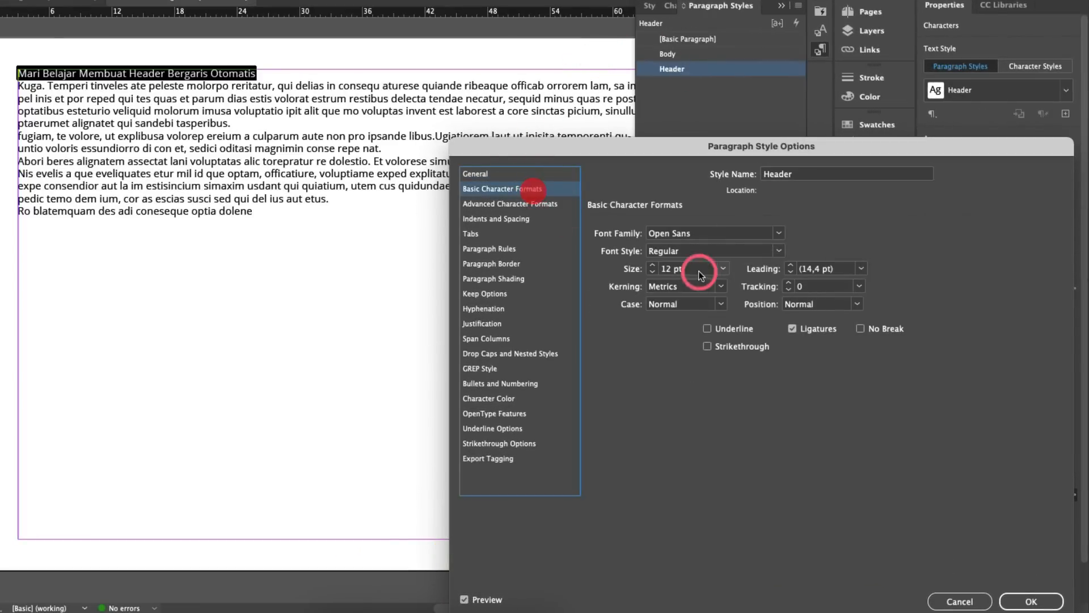
{"action": "left_click", "coordinate": [770, 235]}
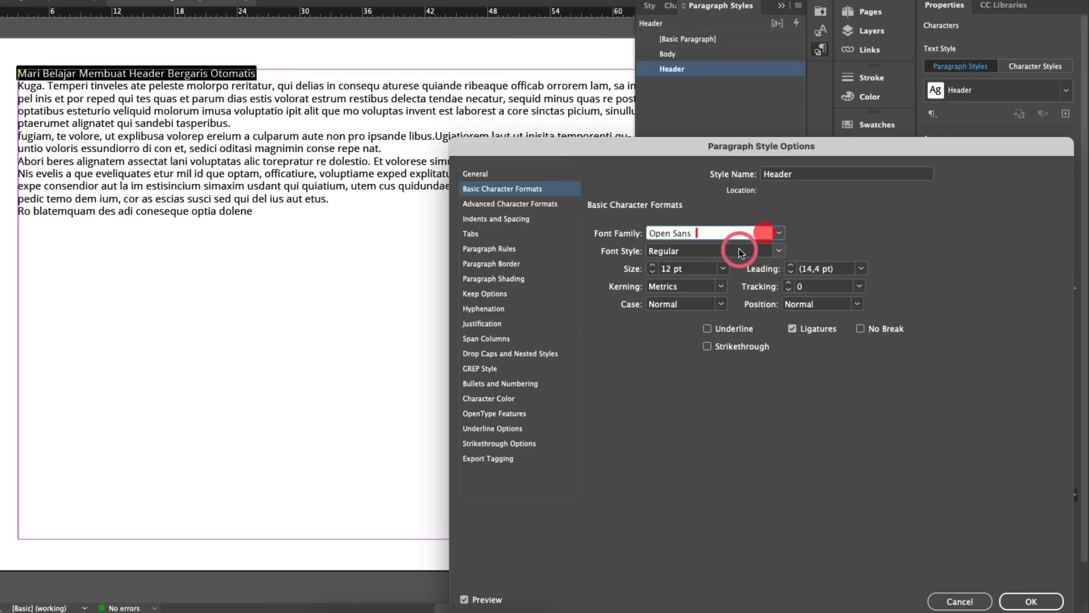
{"action": "left_click", "coordinate": [778, 235]}
{"action": "scroll", "coordinate": [706, 415], "scroll_direction": "up", "scroll_amount": 15}
{"action": "scroll", "coordinate": [705, 417], "scroll_direction": "down", "scroll_amount": 10}
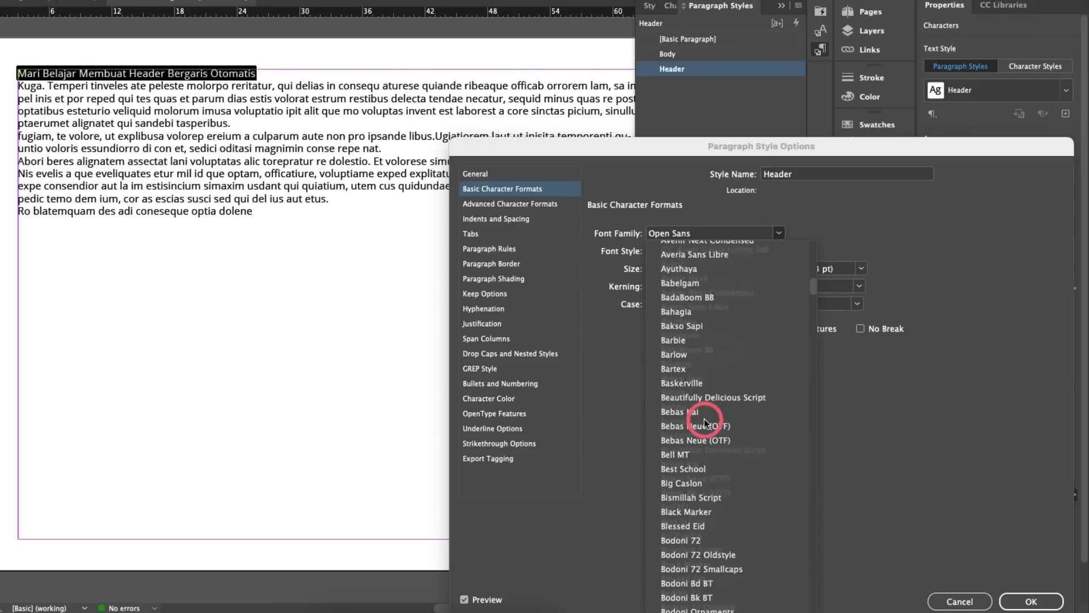
{"action": "scroll", "coordinate": [703, 425], "scroll_direction": "down", "scroll_amount": 20}
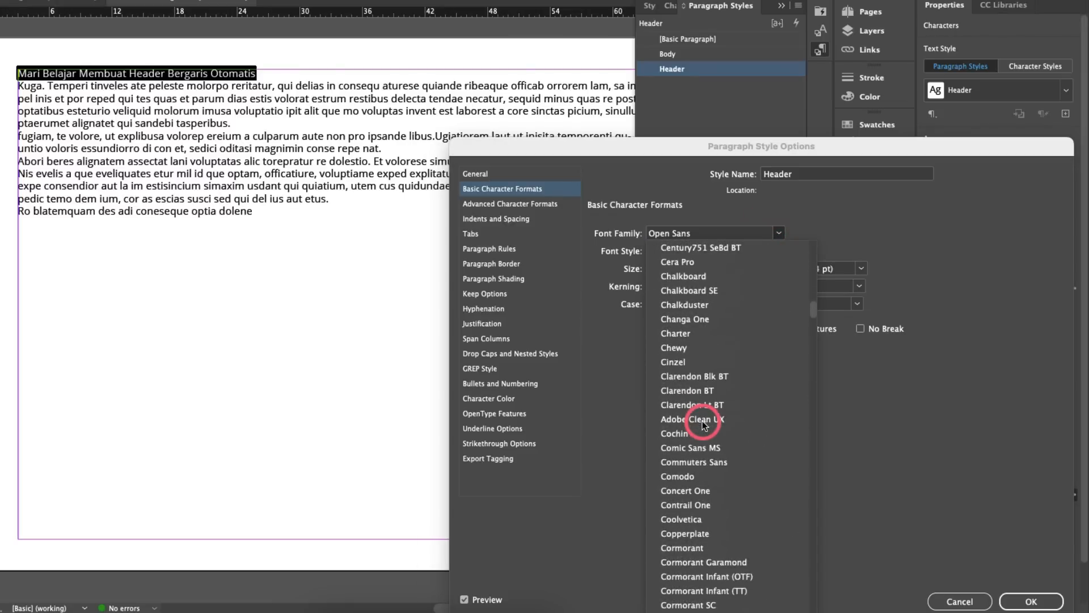
{"action": "scroll", "coordinate": [704, 426], "scroll_direction": "down", "scroll_amount": 20}
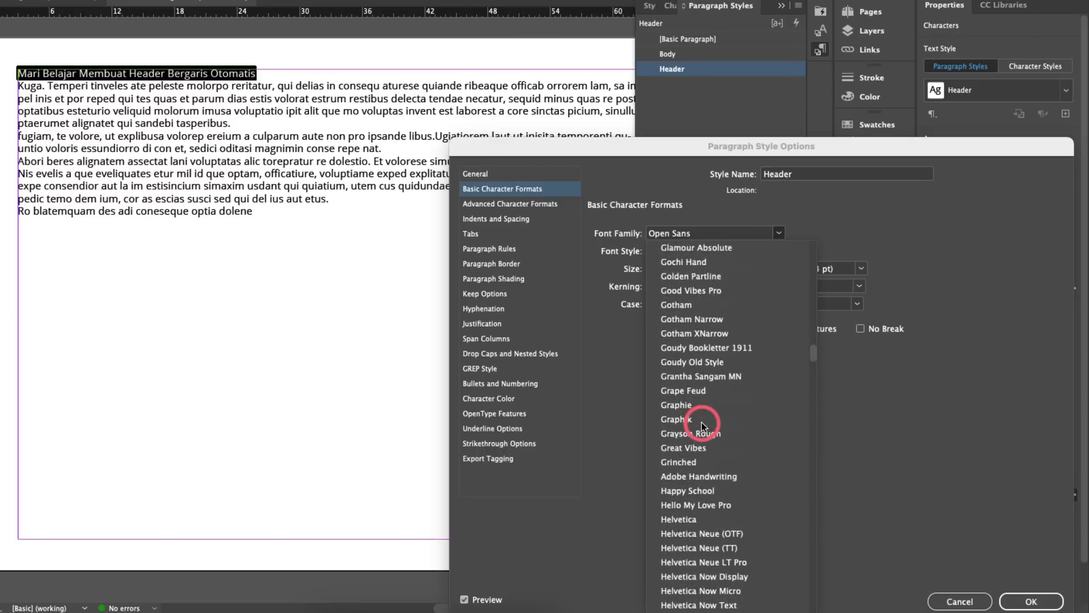
{"action": "left_click", "coordinate": [706, 422]}
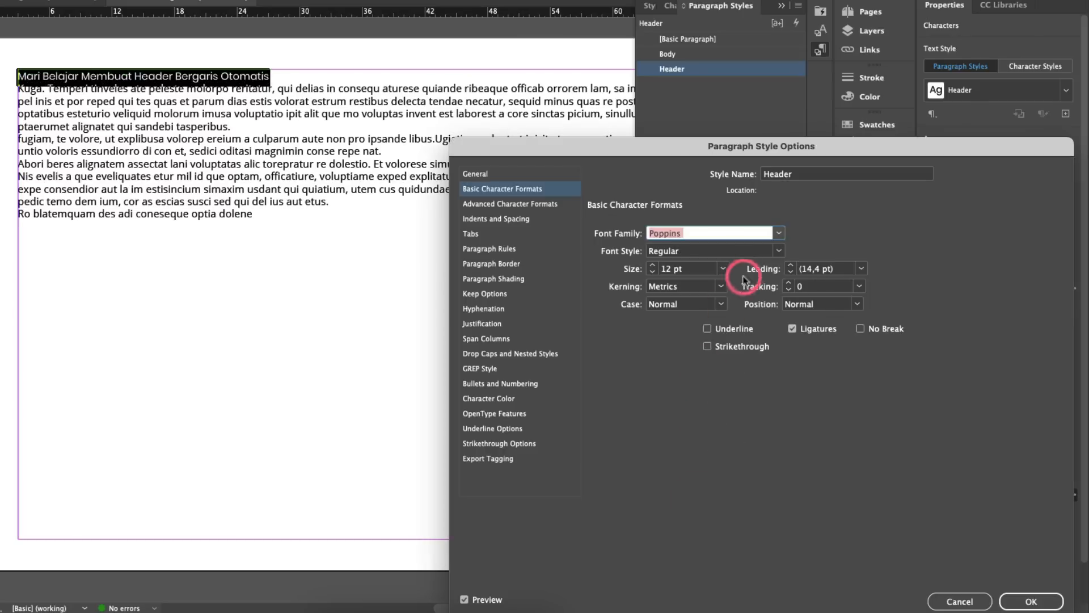
{"action": "left_click", "coordinate": [778, 250]}
{"action": "left_click", "coordinate": [734, 293]}
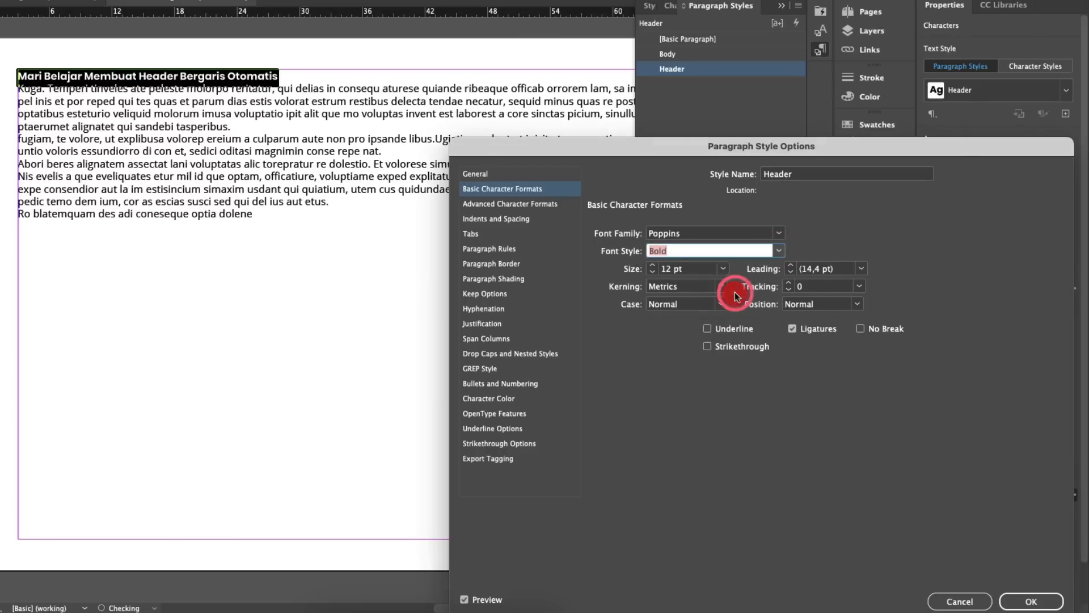
{"action": "key", "text": "Tab"}
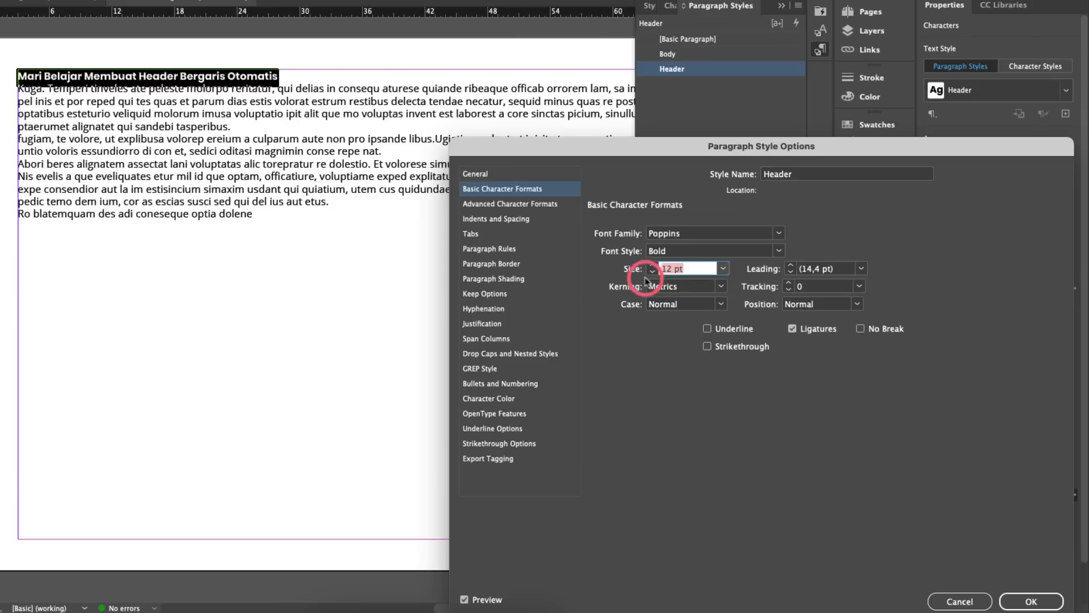
{"action": "type", "text": "24"}
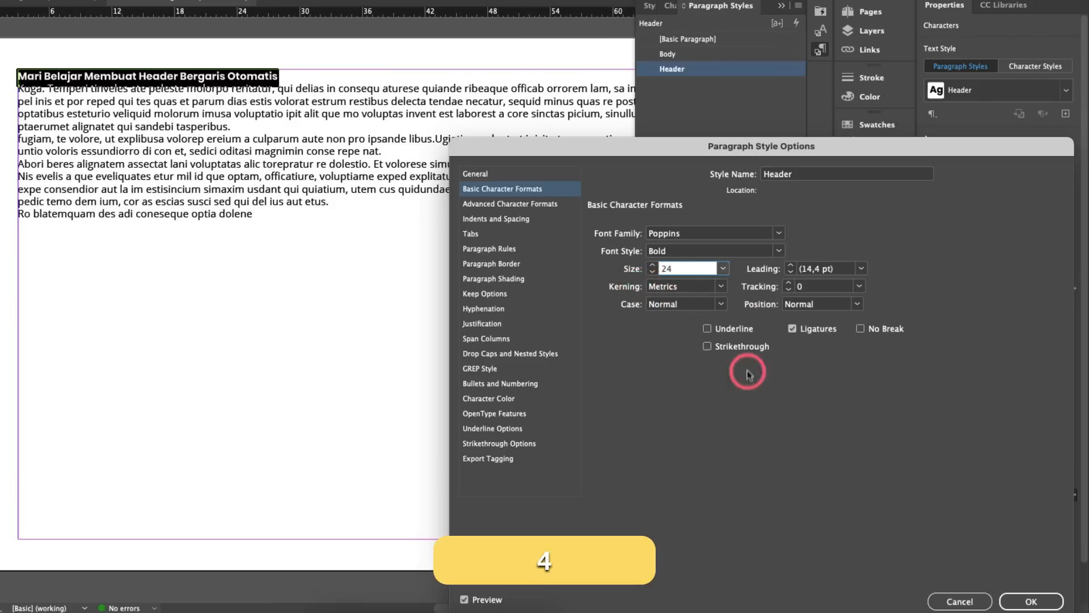
{"action": "left_click", "coordinate": [824, 287]}
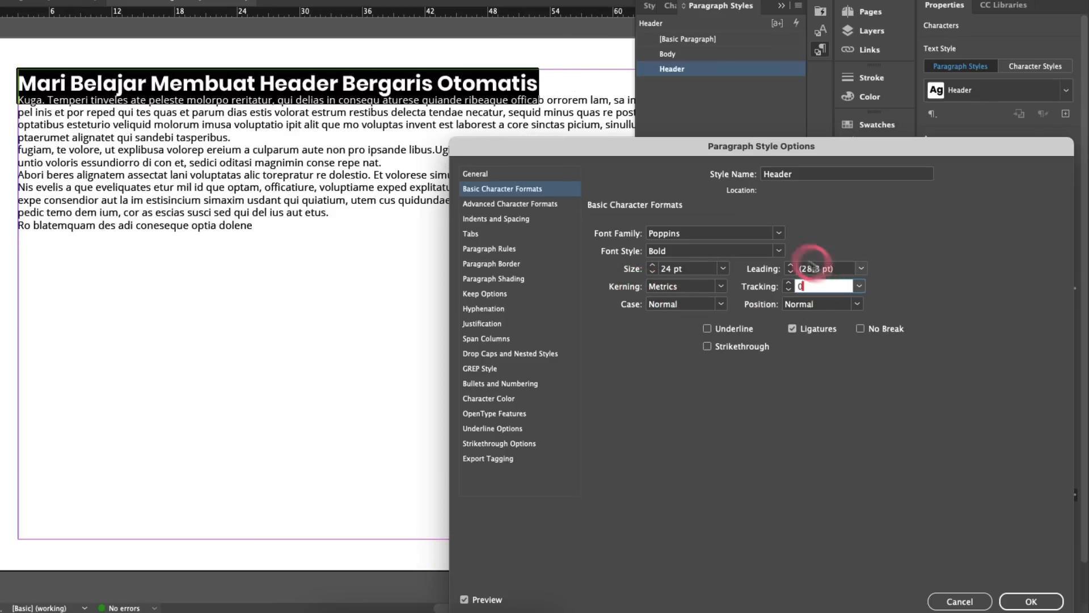
Set the Header style's space after the paragraph to 2p0
{"action": "left_click", "coordinate": [535, 205]}
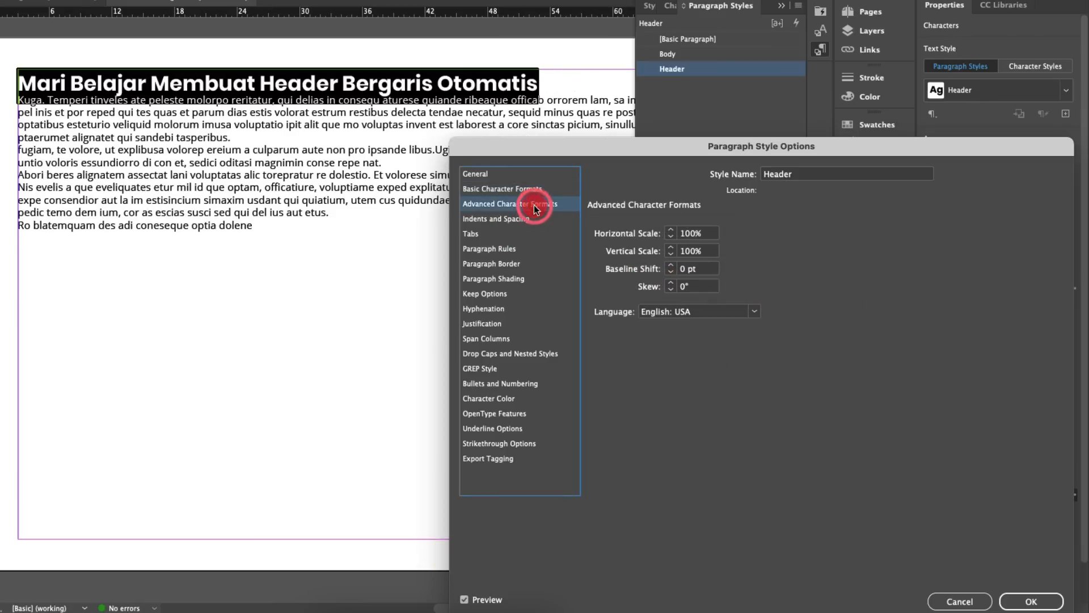
{"action": "left_click", "coordinate": [531, 219]}
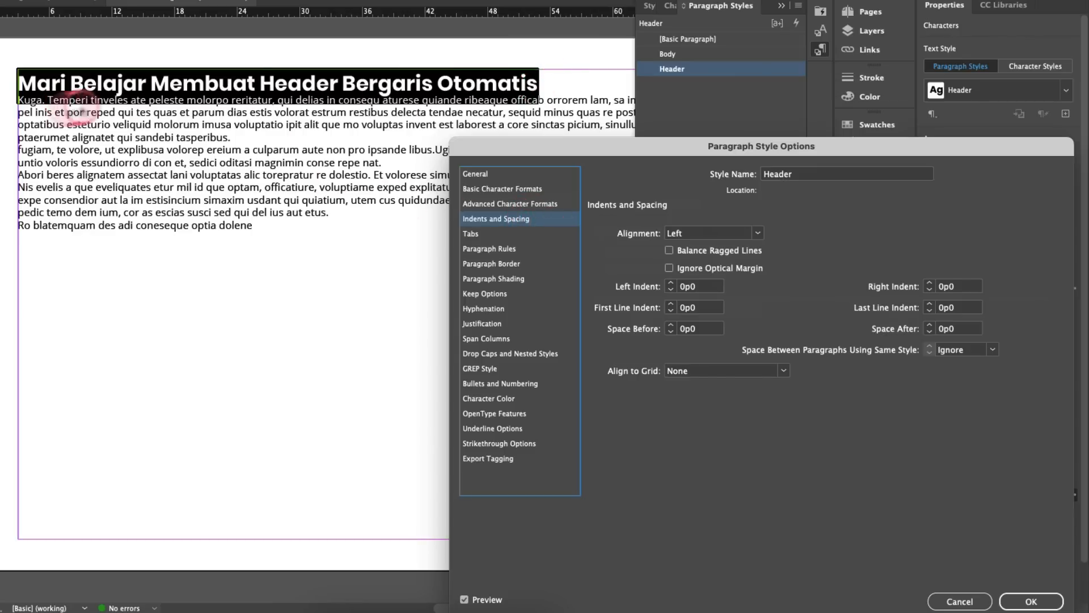
{"action": "key", "text": "shift"}
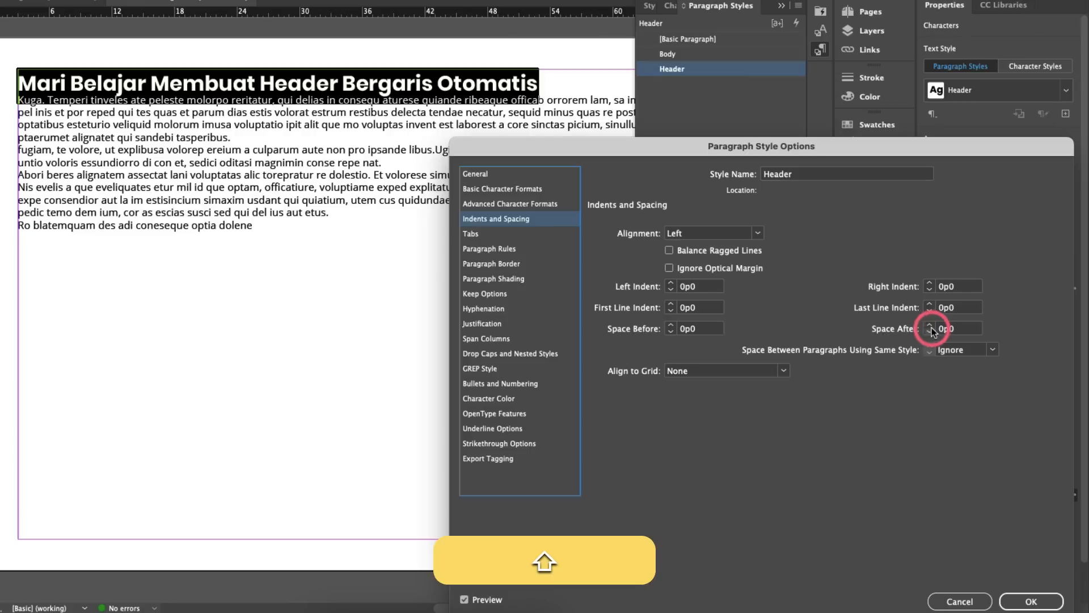
{"action": "left_click", "coordinate": [929, 326], "text": "shift"}
{"action": "left_click", "coordinate": [929, 327], "text": "shift"}
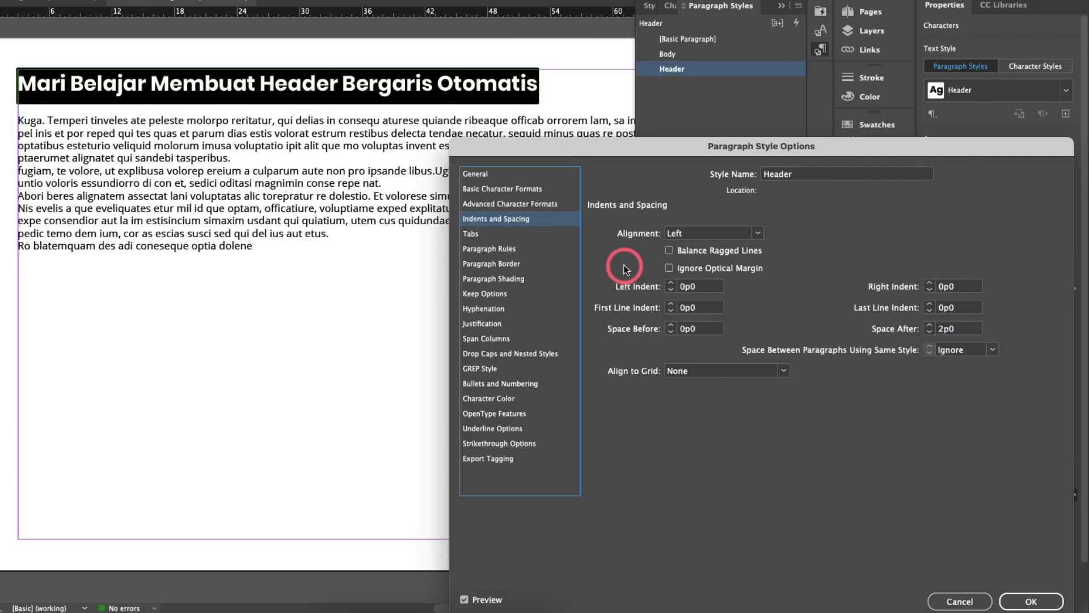
Turn on a paragraph rule below in the Header style and colour it magenta, C=0 M=100 Y=0 K=0
{"action": "left_click", "coordinate": [543, 249]}
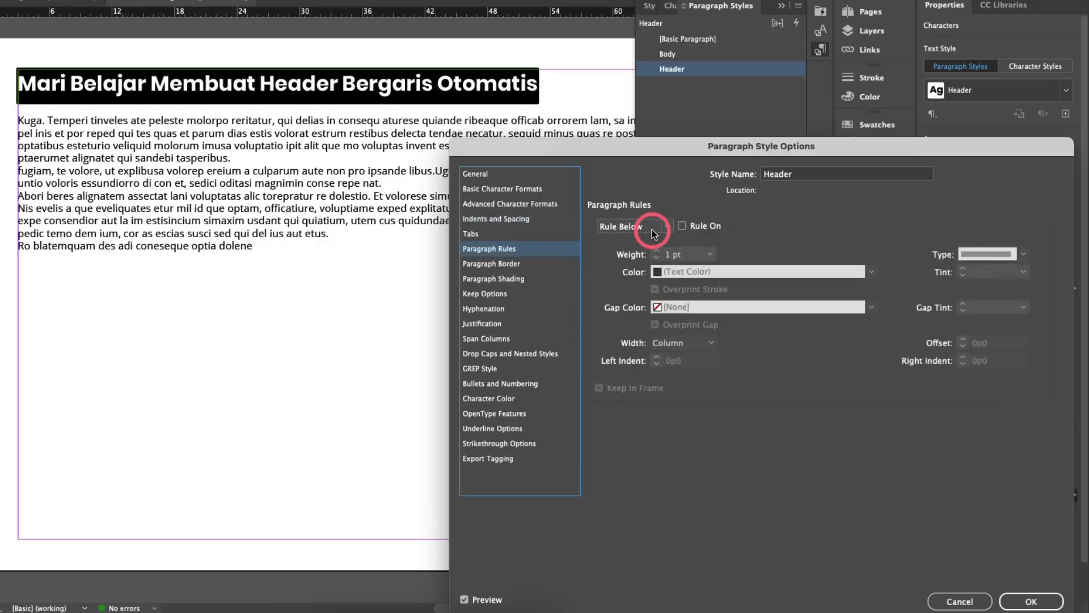
{"action": "left_click", "coordinate": [620, 227]}
{"action": "left_click", "coordinate": [681, 226]}
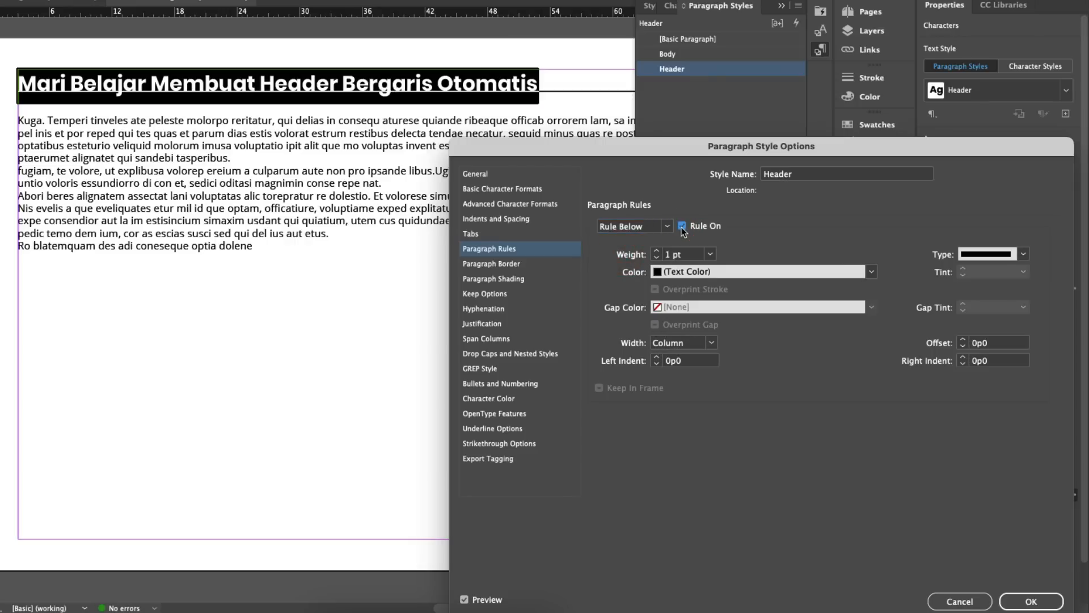
{"action": "left_click", "coordinate": [871, 271]}
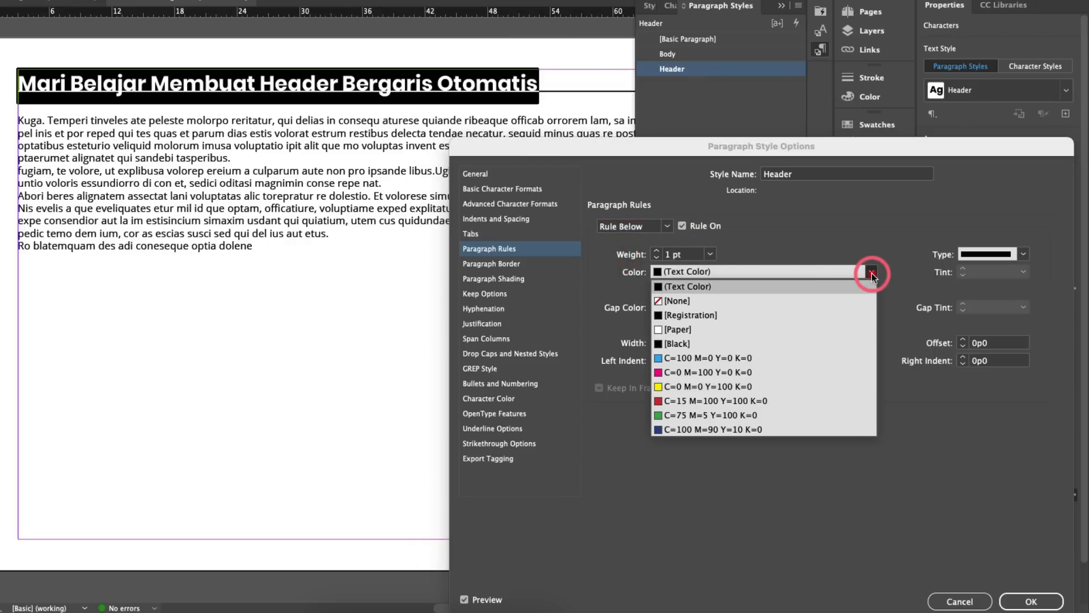
{"action": "left_click", "coordinate": [708, 372]}
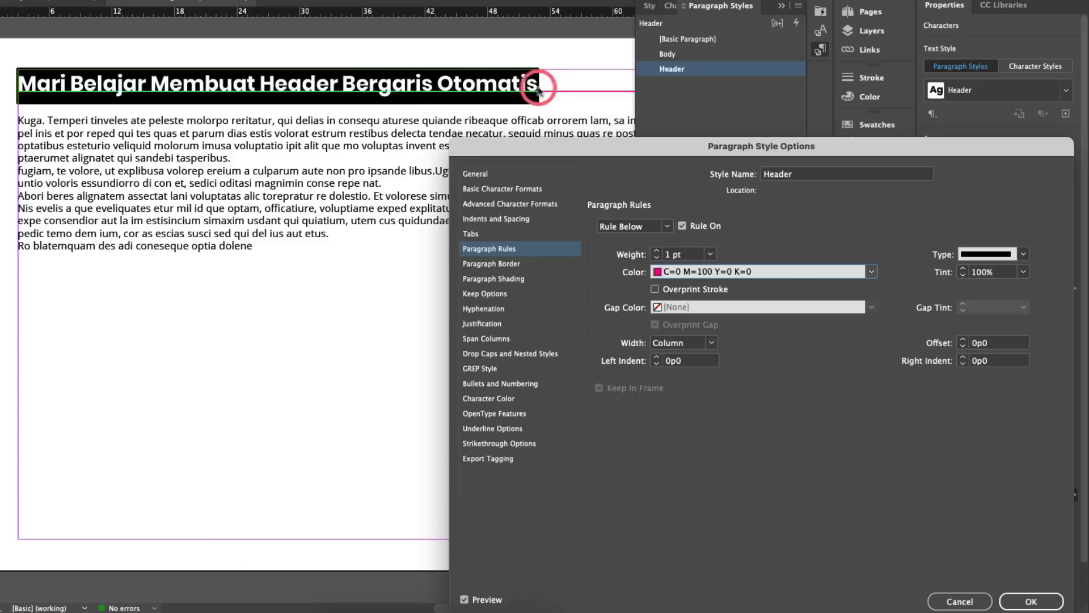
Set the Header style's rule below to a 1p2 offset and a 3 pt weight
{"action": "left_click", "coordinate": [963, 343], "text": "shift"}
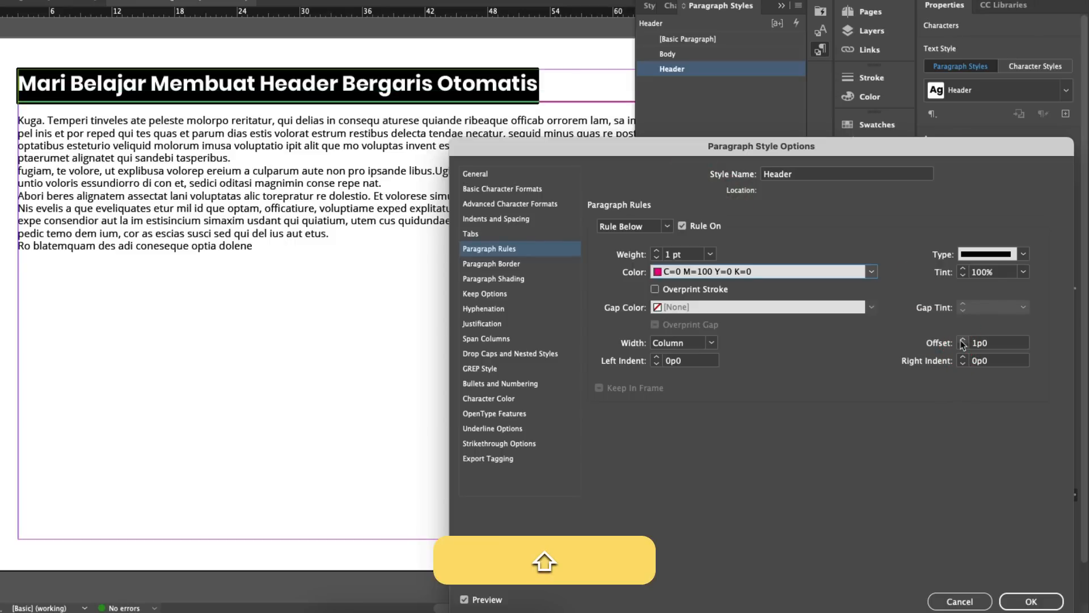
{"action": "left_click", "coordinate": [963, 341], "text": "shift"}
{"action": "left_click", "coordinate": [962, 347]}
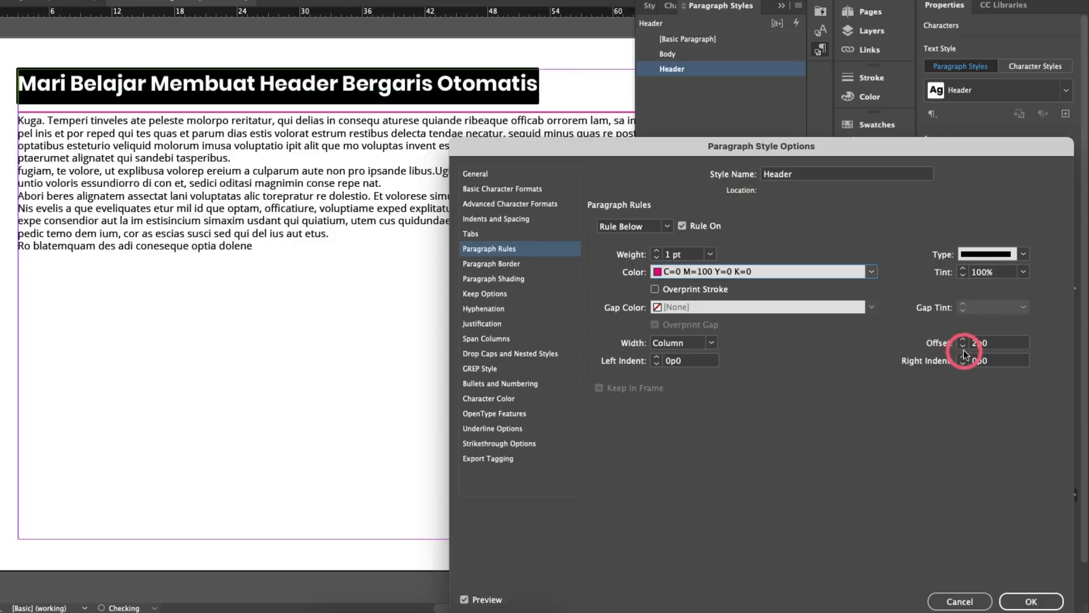
{"action": "left_click", "coordinate": [963, 347]}
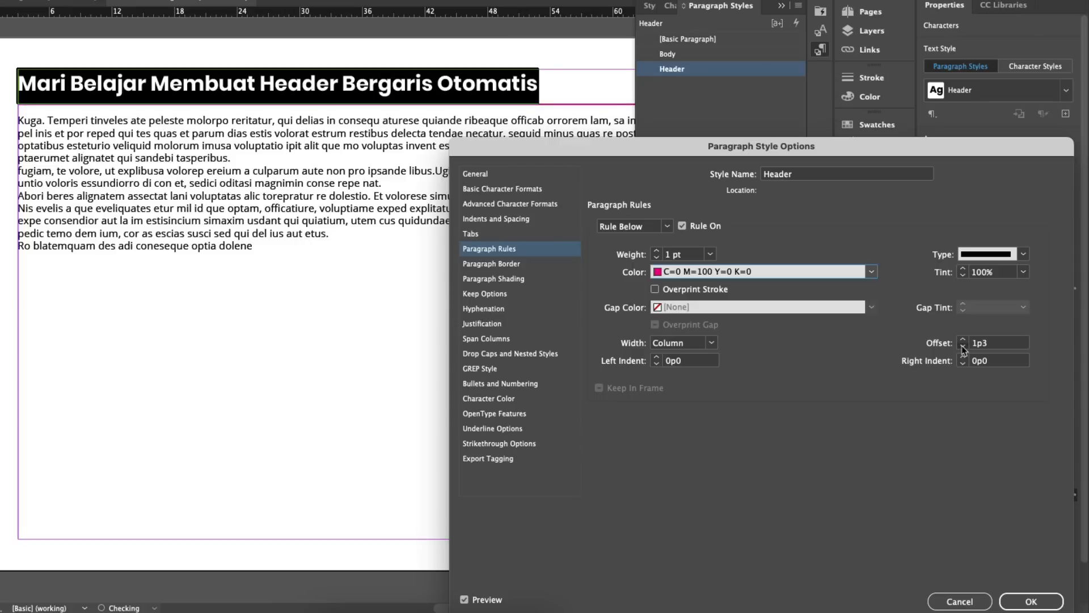
{"action": "left_click", "coordinate": [962, 348]}
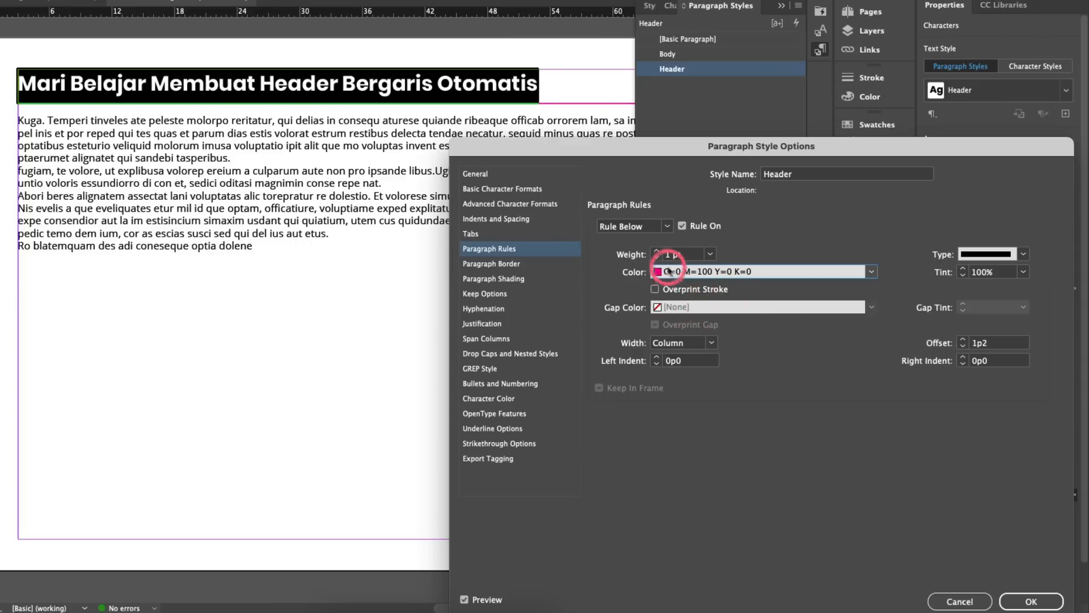
{"action": "left_click", "coordinate": [656, 251]}
{"action": "left_click", "coordinate": [657, 251]}
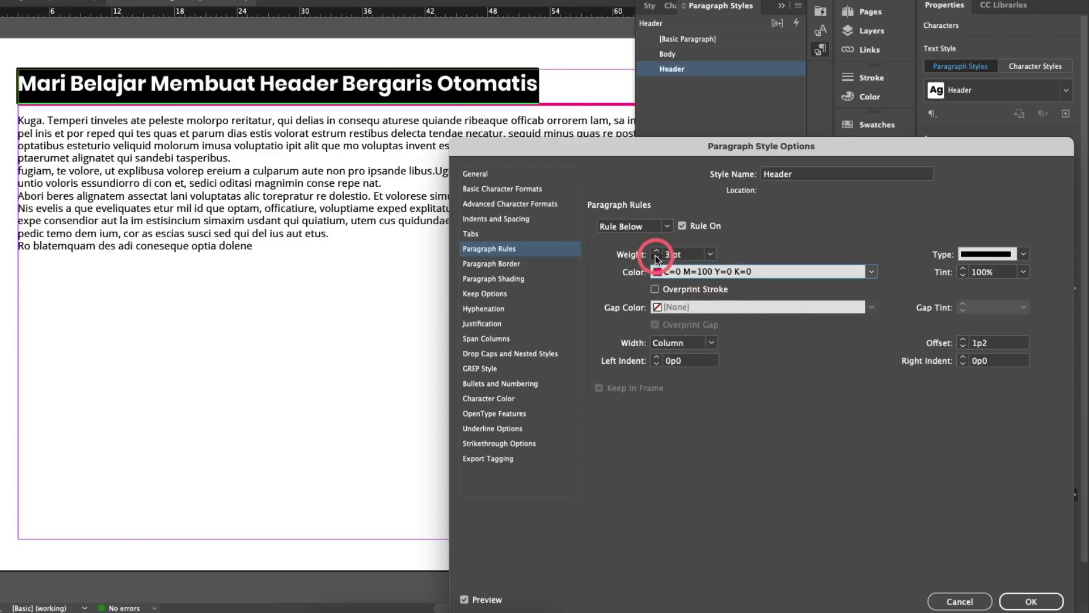
Save the Header style's options and deselect the text frame
{"action": "left_click", "coordinate": [1030, 600]}
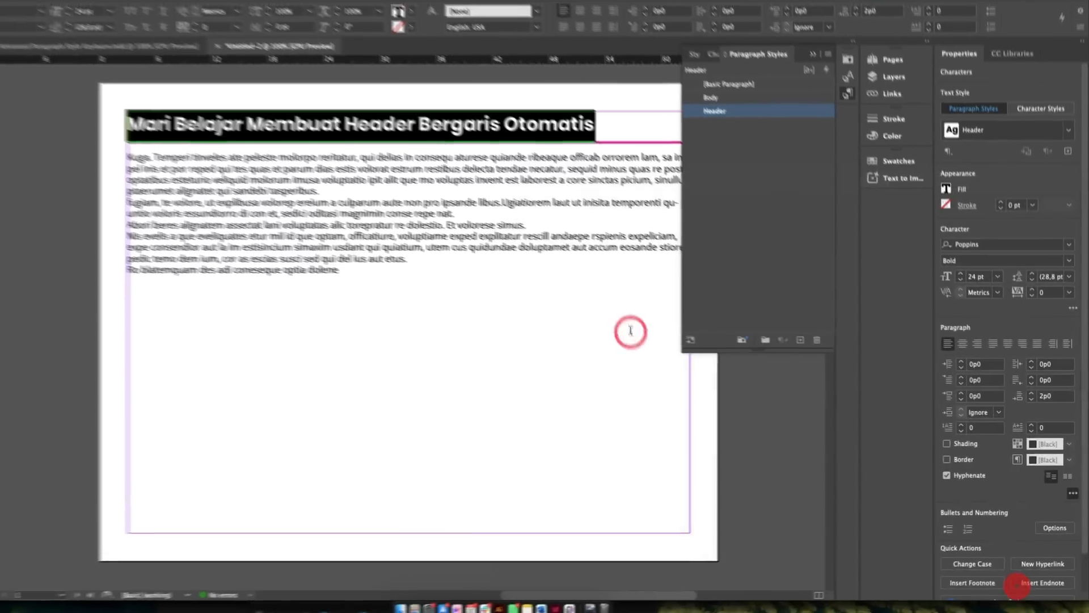
{"action": "left_click", "coordinate": [812, 54]}
{"action": "key", "text": "Escape"}
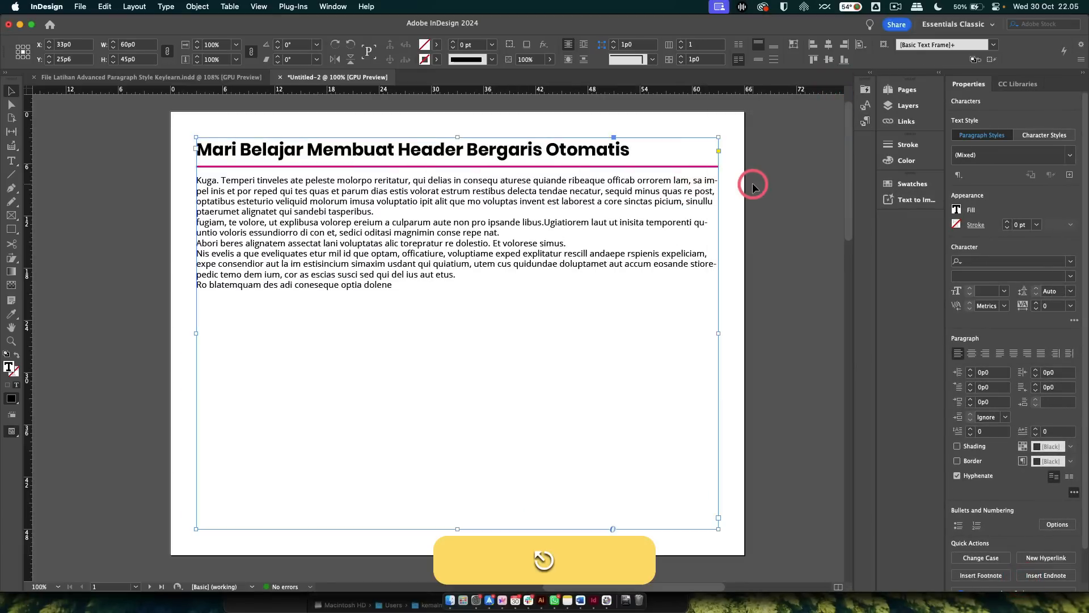
{"action": "left_click", "coordinate": [753, 188]}
{"action": "scroll", "coordinate": [743, 225], "scroll_direction": "down", "scroll_amount": 2}
{"action": "scroll", "coordinate": [743, 225], "scroll_direction": "up", "scroll_amount": 2}
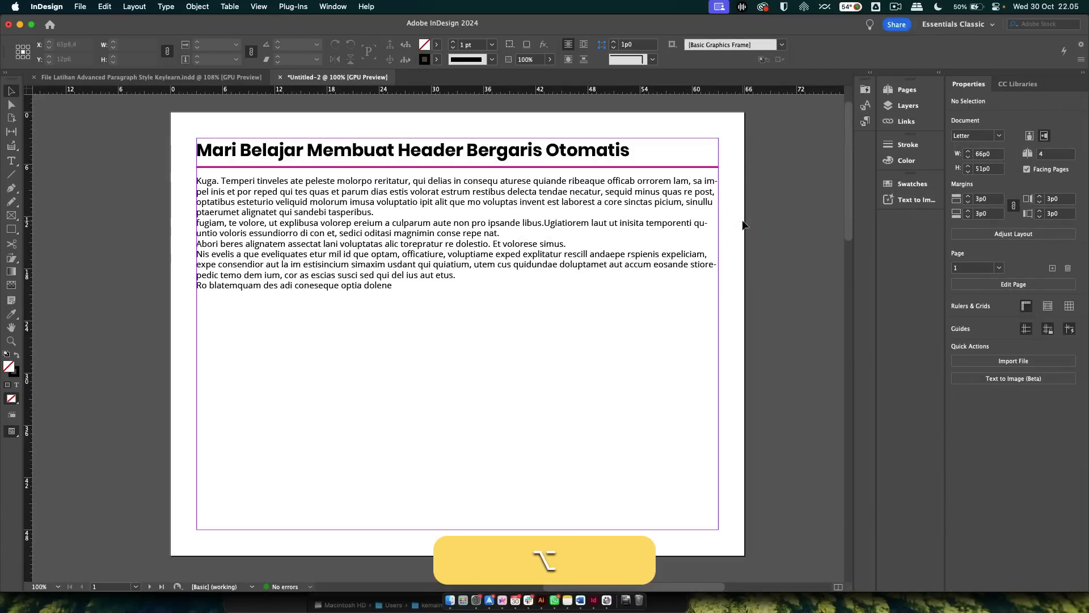
Test the header rule by narrowing the text frame to about 23p11, widening it to about 70p1, and restoring it to 60p0
{"action": "left_click", "coordinate": [679, 244]}
{"action": "left_click_drag", "start_coordinate": [718, 335], "coordinate": [404, 340]}
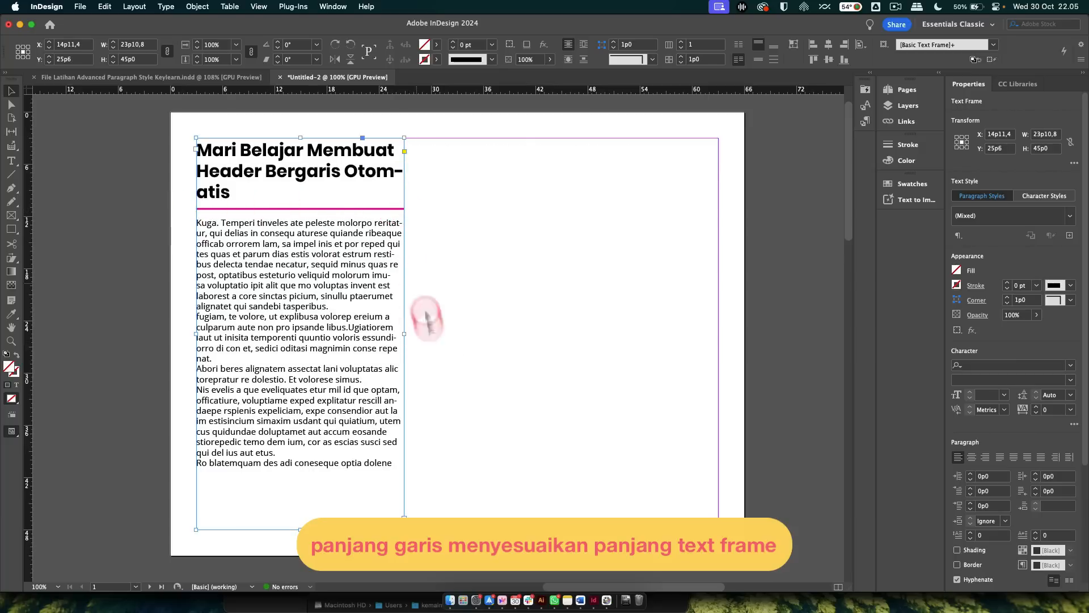
{"action": "left_click_drag", "start_coordinate": [402, 334], "coordinate": [805, 329]}
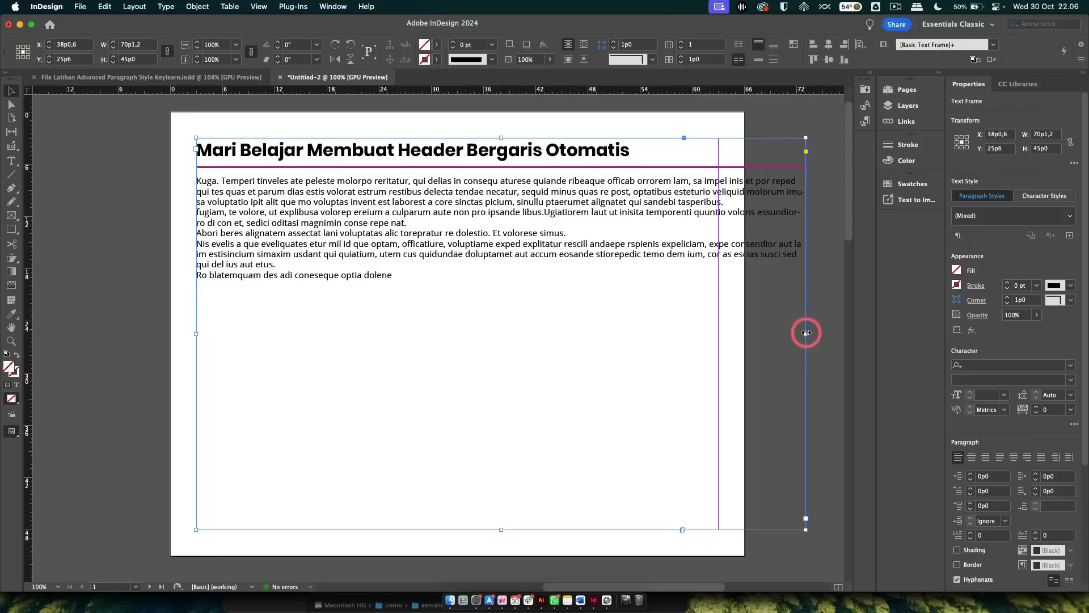
{"action": "left_click_drag", "start_coordinate": [801, 333], "coordinate": [718, 333]}
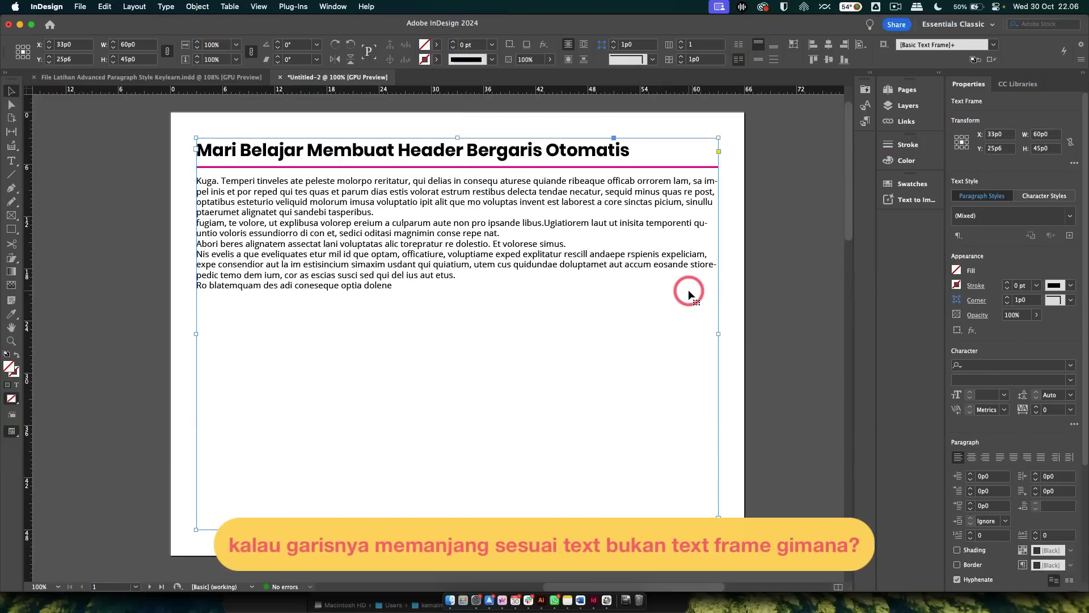
{"action": "left_click", "coordinate": [865, 121]}
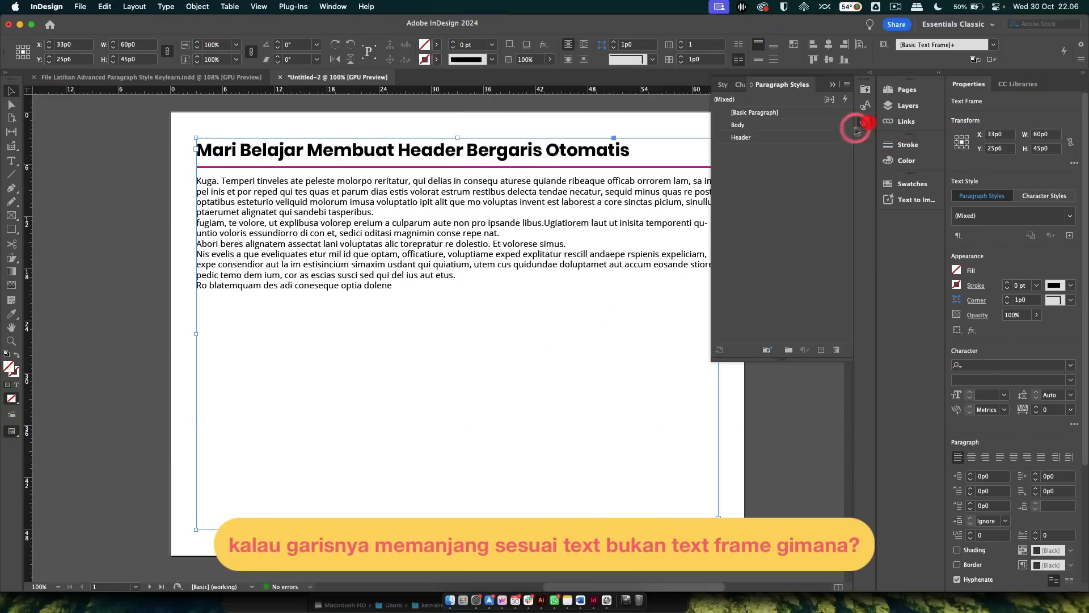
{"action": "double_click", "coordinate": [795, 139]}
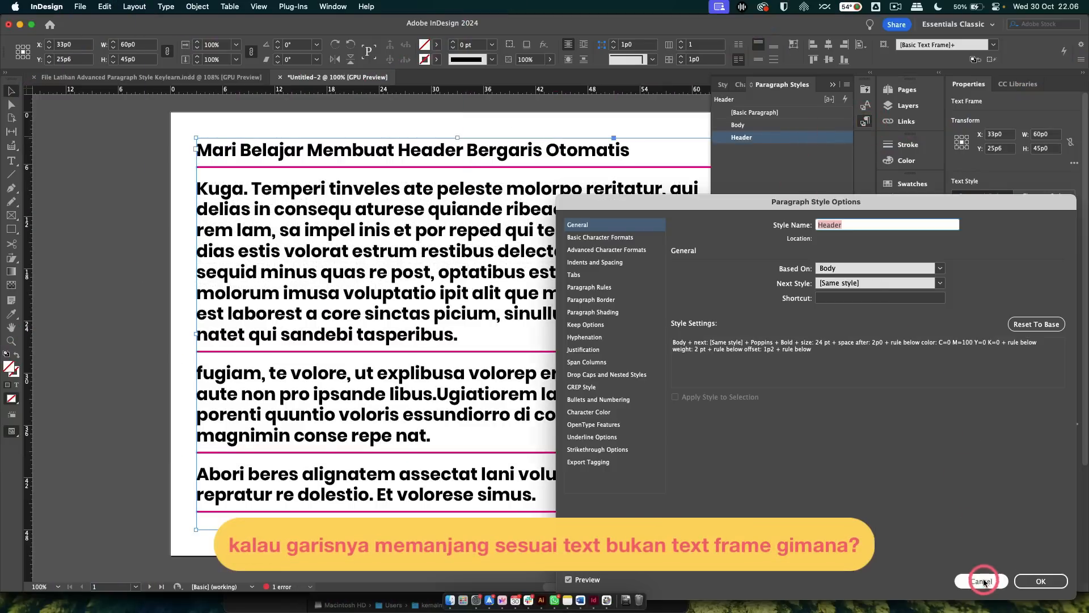
{"action": "left_click", "coordinate": [984, 579]}
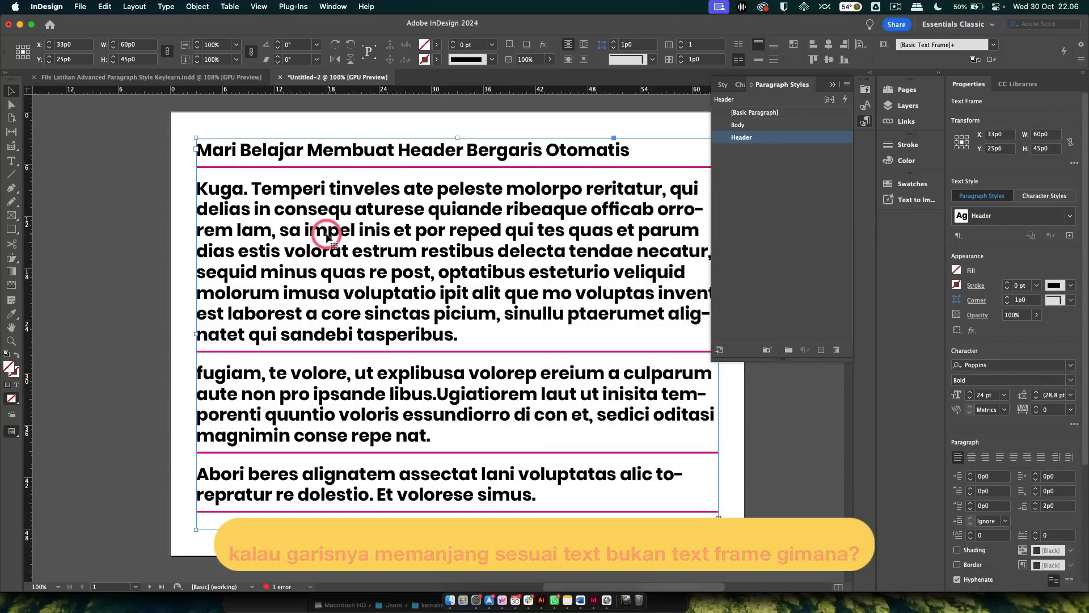
{"action": "key", "text": "super+z"}
{"action": "left_click", "coordinate": [161, 199]}
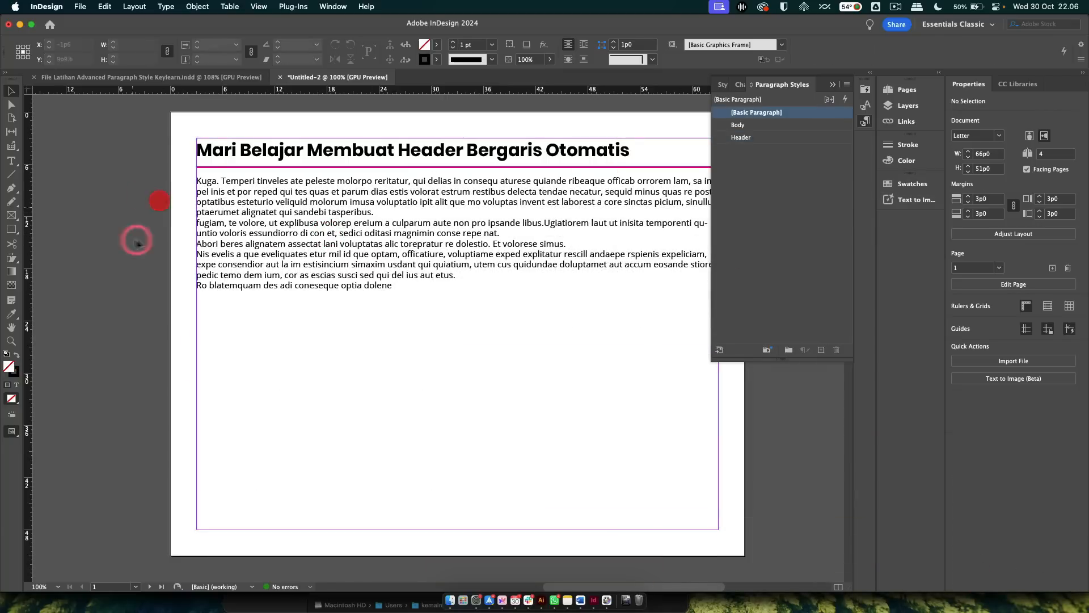
Try Text width for the Header style's rule below, return it to Column width and save the style
{"action": "scroll", "coordinate": [110, 210], "scroll_direction": "right", "scroll_amount": 2}
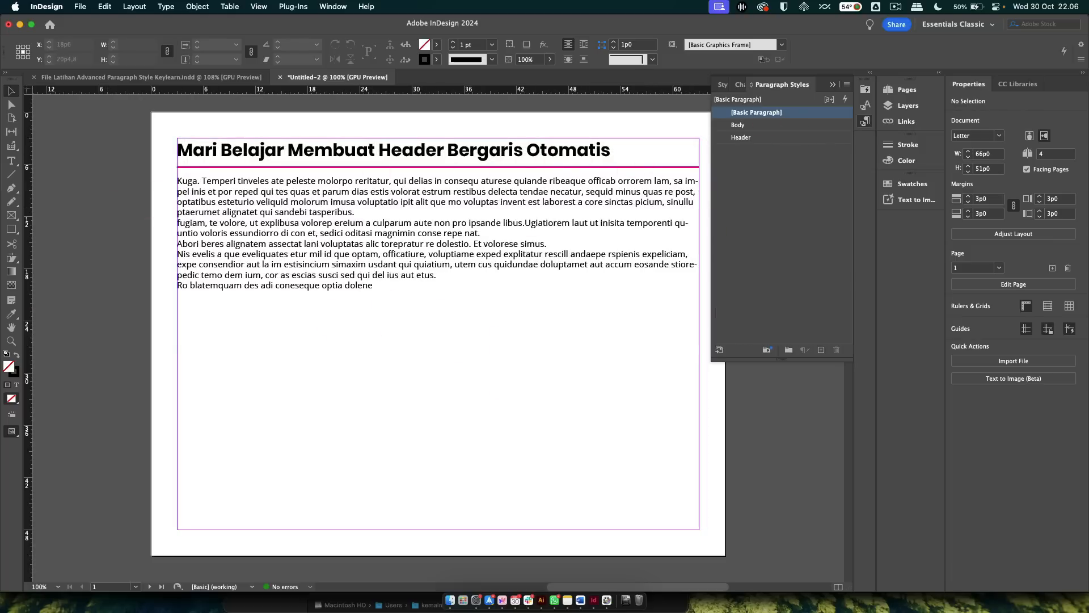
{"action": "double_click", "coordinate": [794, 137]}
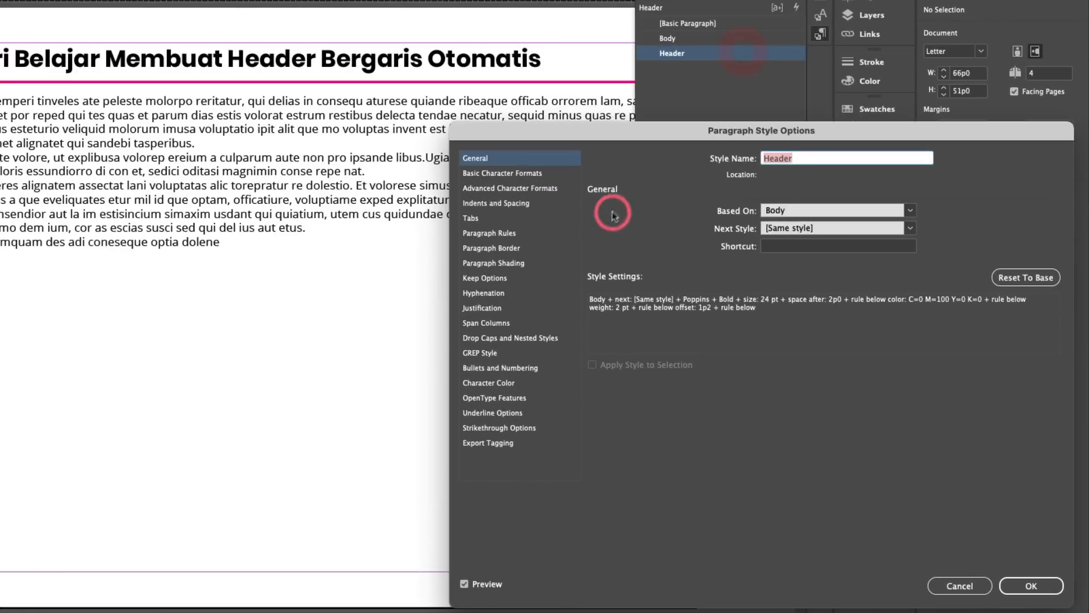
{"action": "left_click", "coordinate": [513, 233]}
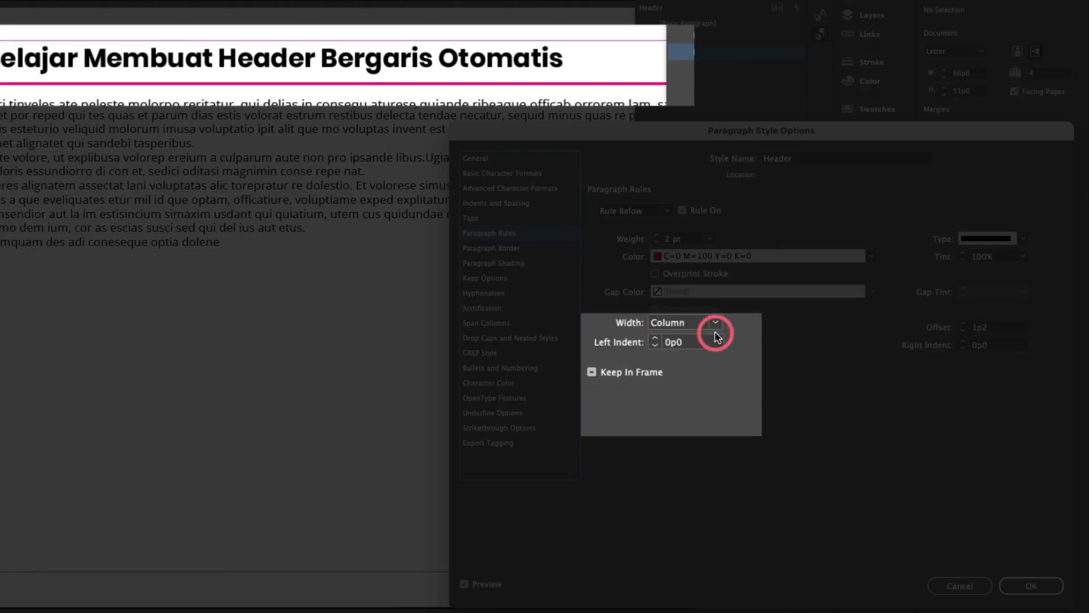
{"action": "left_click", "coordinate": [712, 326]}
{"action": "left_click", "coordinate": [696, 354]}
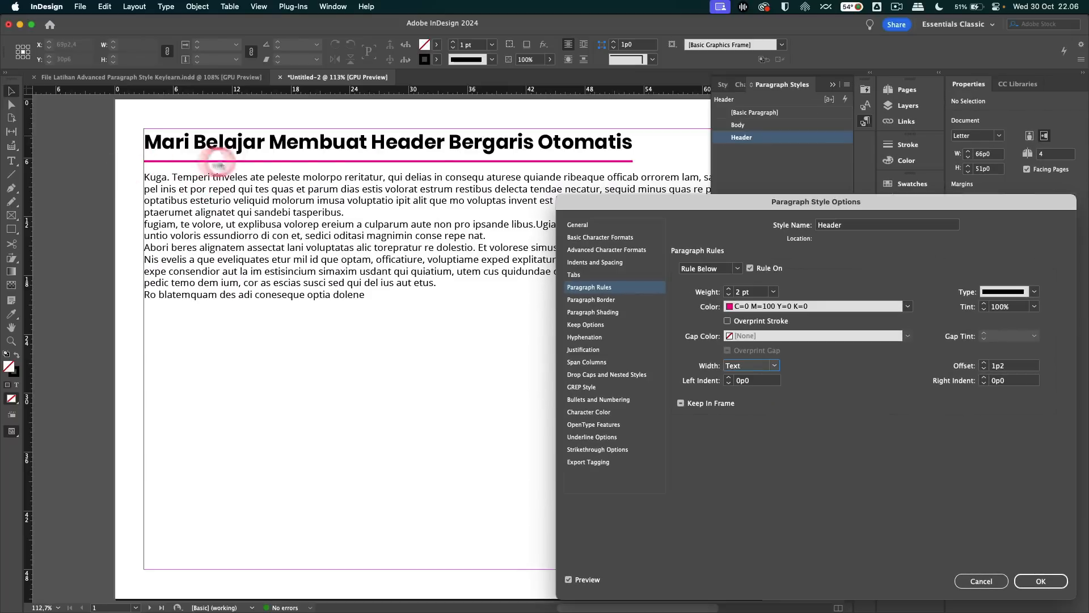
{"action": "left_click", "coordinate": [774, 365]}
{"action": "left_click", "coordinate": [763, 374]}
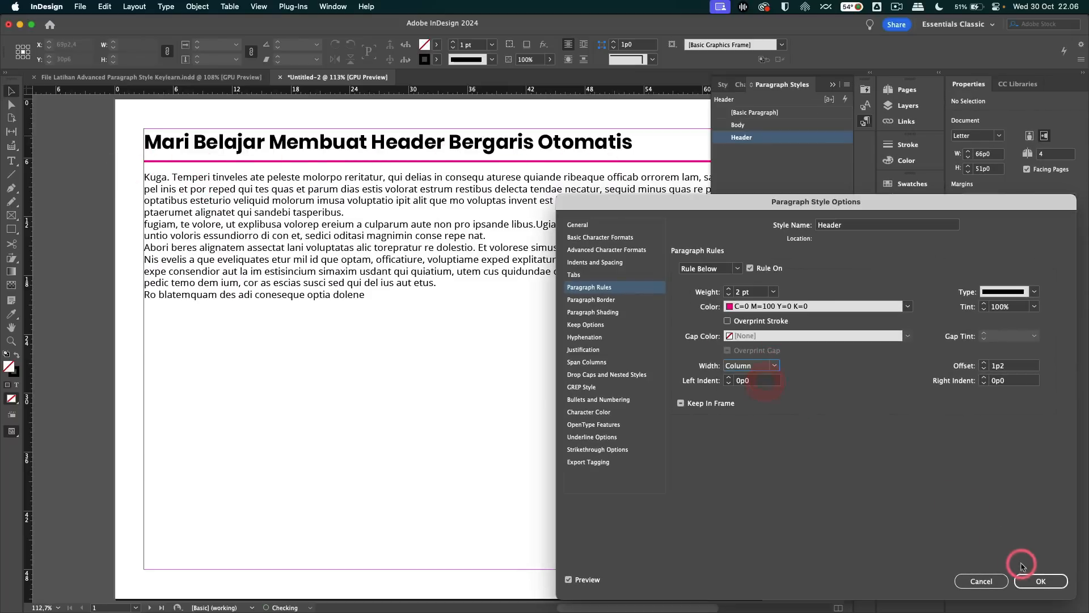
{"action": "left_click", "coordinate": [1041, 581]}
{"action": "left_click", "coordinate": [834, 90]}
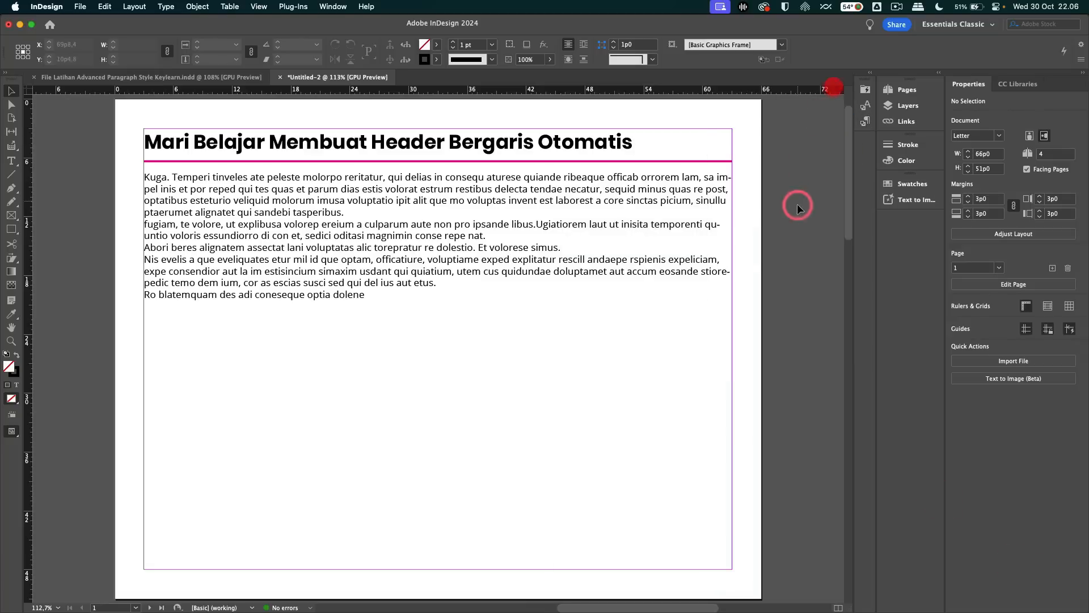
Narrow the text frame to a column about 22p6 wide along the page's left margin
{"action": "left_click", "coordinate": [681, 283]}
{"action": "left_click_drag", "start_coordinate": [731, 350], "coordinate": [368, 362]}
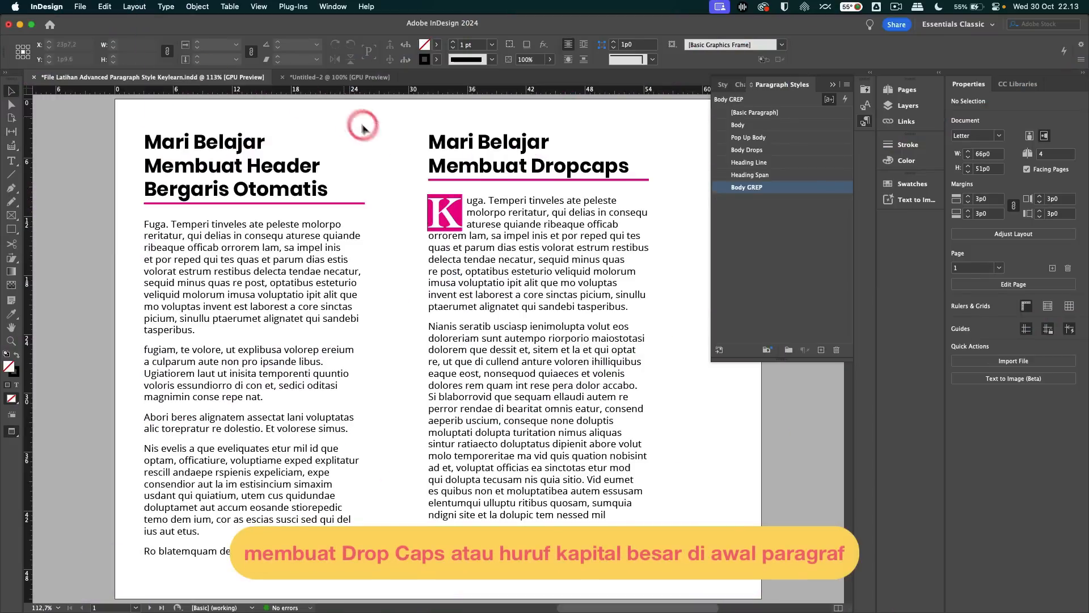
Return to the Untitled-2 document and duplicate the narrow text frame horizontally against the page's right margin
{"action": "left_click", "coordinate": [453, 239]}
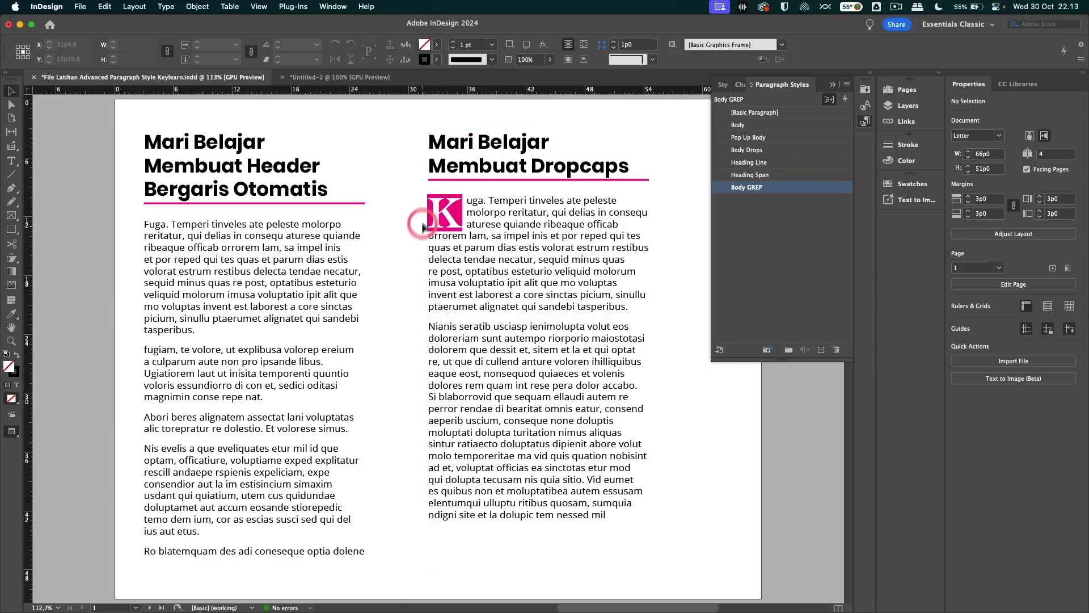
{"action": "left_click", "coordinate": [361, 77]}
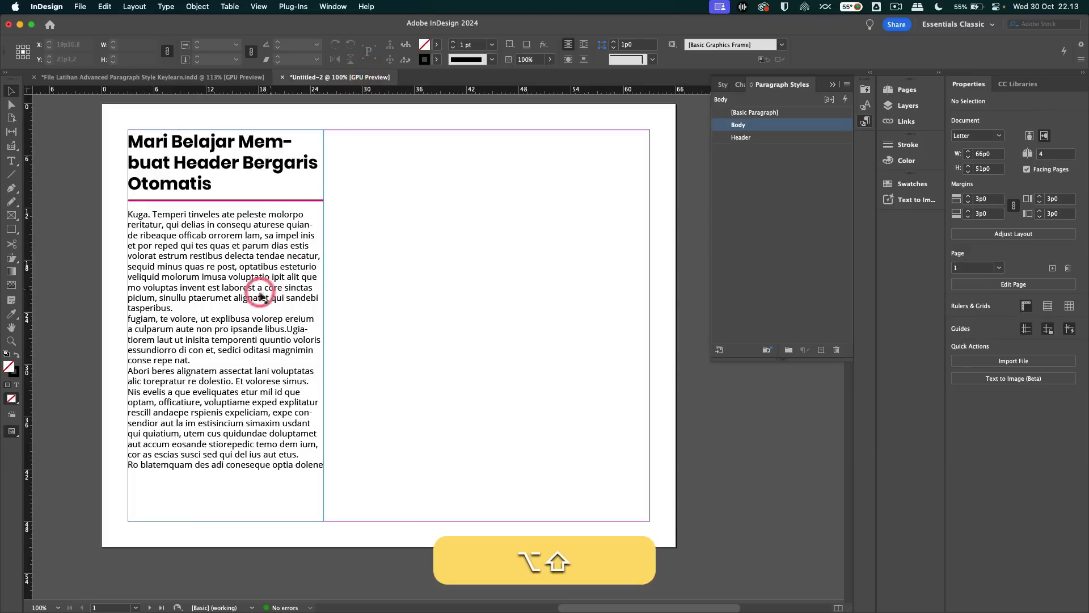
{"action": "left_click_drag", "start_coordinate": [297, 289], "coordinate": [571, 295]}
{"action": "left_click", "coordinate": [360, 244]}
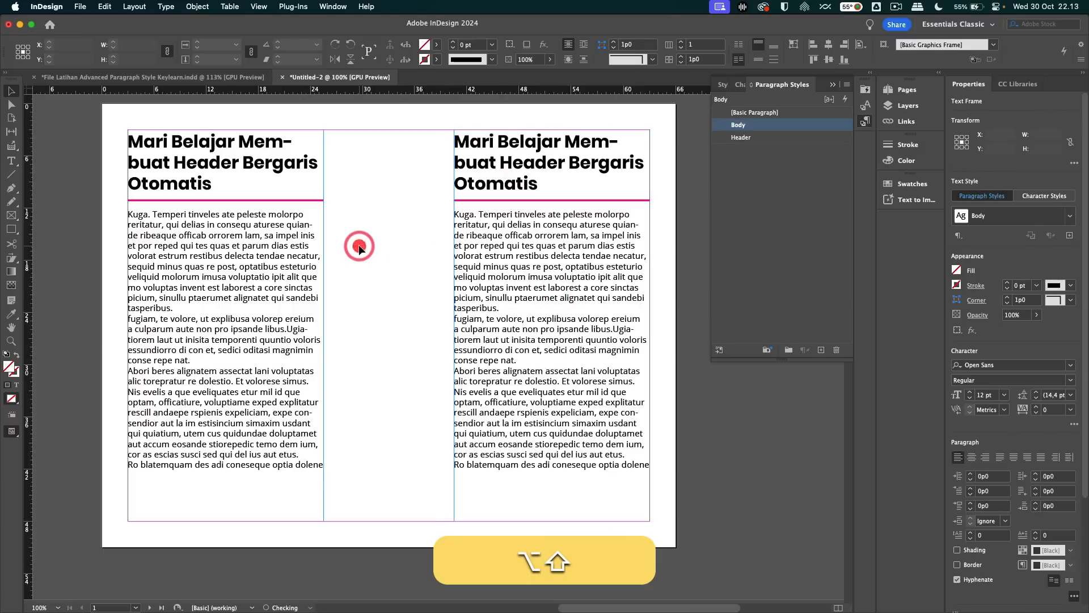
Select all the body text below the duplicated frame's header and create a paragraph style for it named Body Drop
{"action": "key", "text": "t"}
{"action": "left_click", "coordinate": [457, 222]}
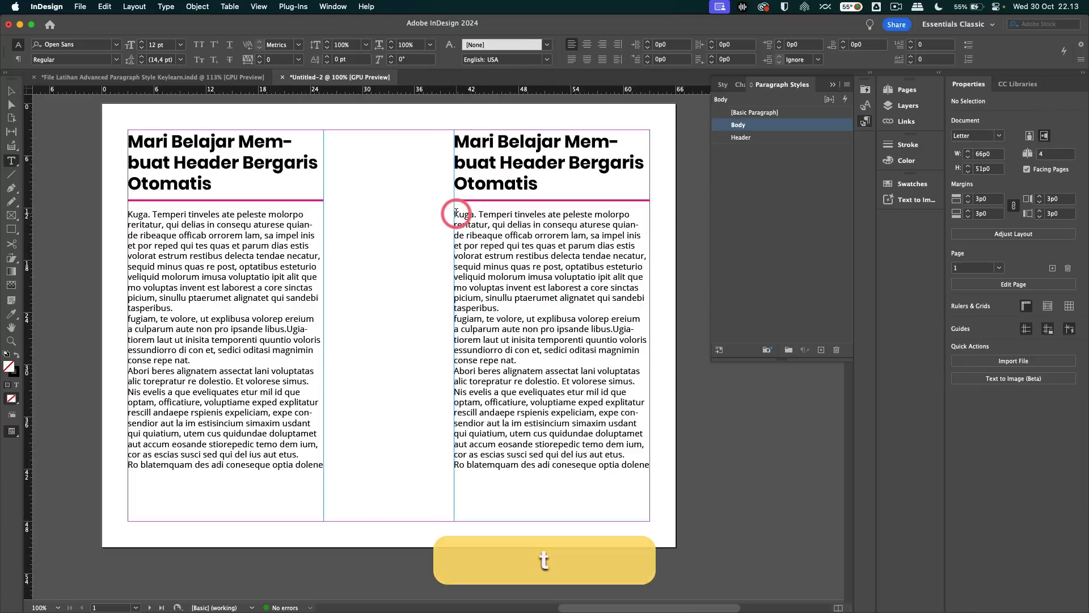
{"action": "left_click_drag", "start_coordinate": [456, 219], "coordinate": [689, 462]}
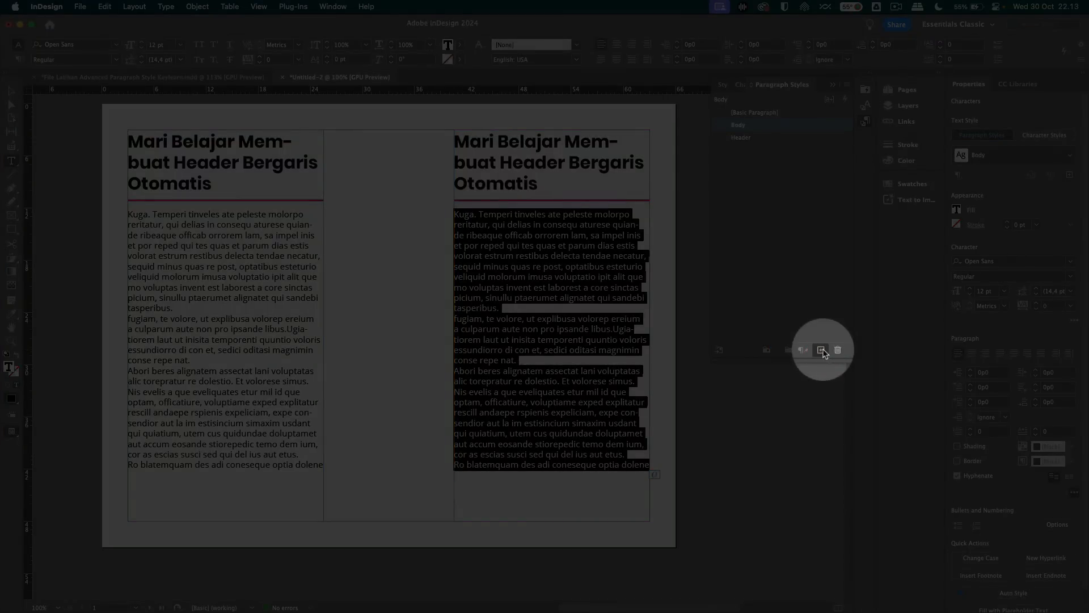
{"action": "left_click", "coordinate": [821, 349]}
{"action": "double_click", "coordinate": [764, 142]}
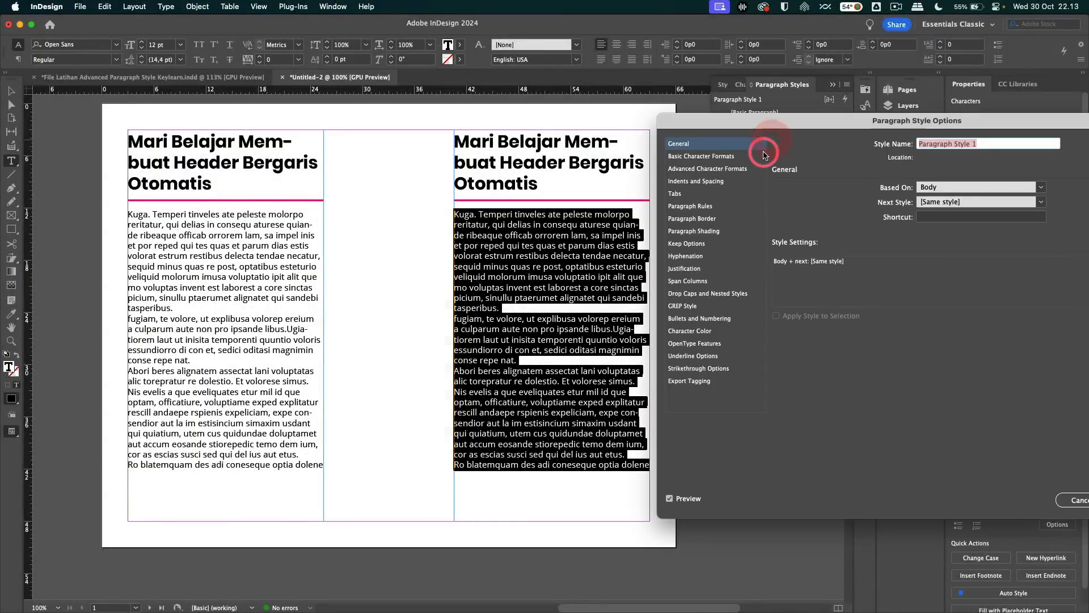
{"action": "type", "text": "Body Drop"}
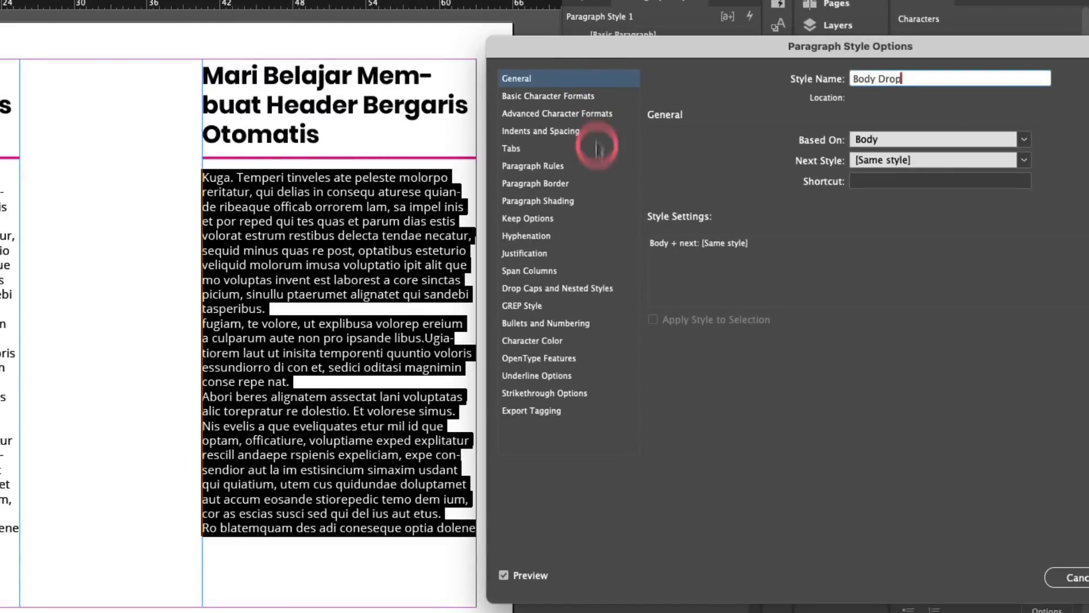
Add a drop cap to the Body Drop style and set its height to 3 lines
{"action": "left_click", "coordinate": [557, 290]}
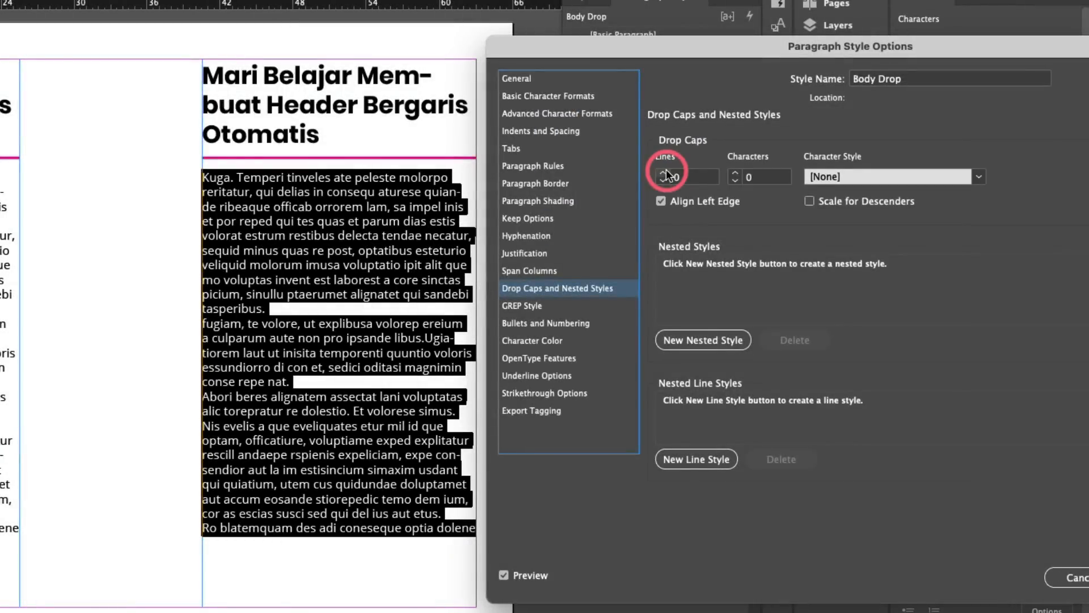
{"action": "left_click", "coordinate": [663, 173]}
{"action": "left_click", "coordinate": [663, 173]}
{"action": "left_click", "coordinate": [663, 173]}
{"action": "left_click", "coordinate": [663, 173]}
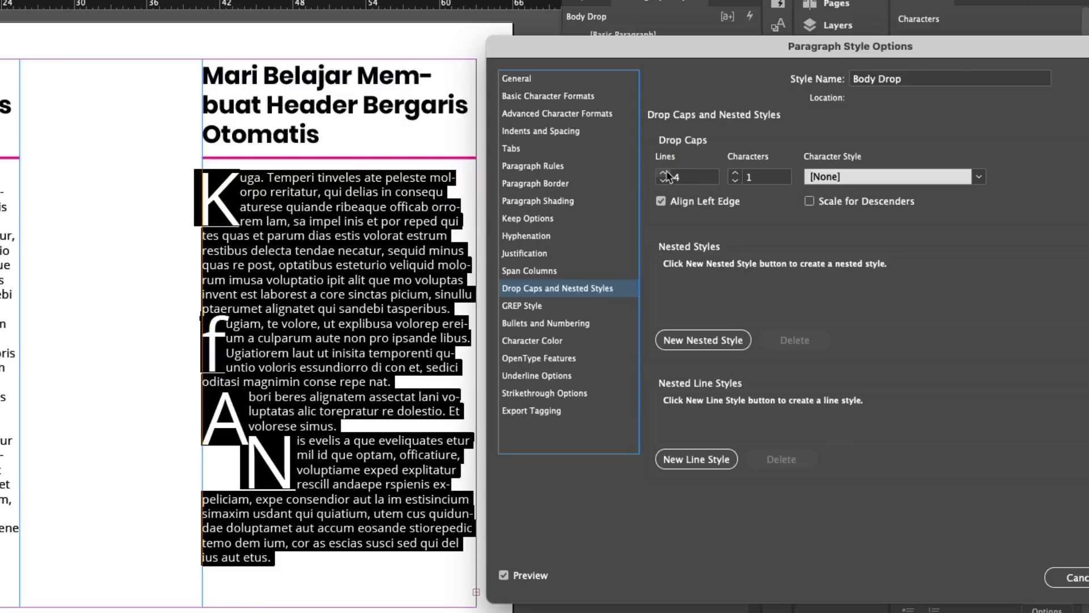
{"action": "left_click", "coordinate": [663, 173]}
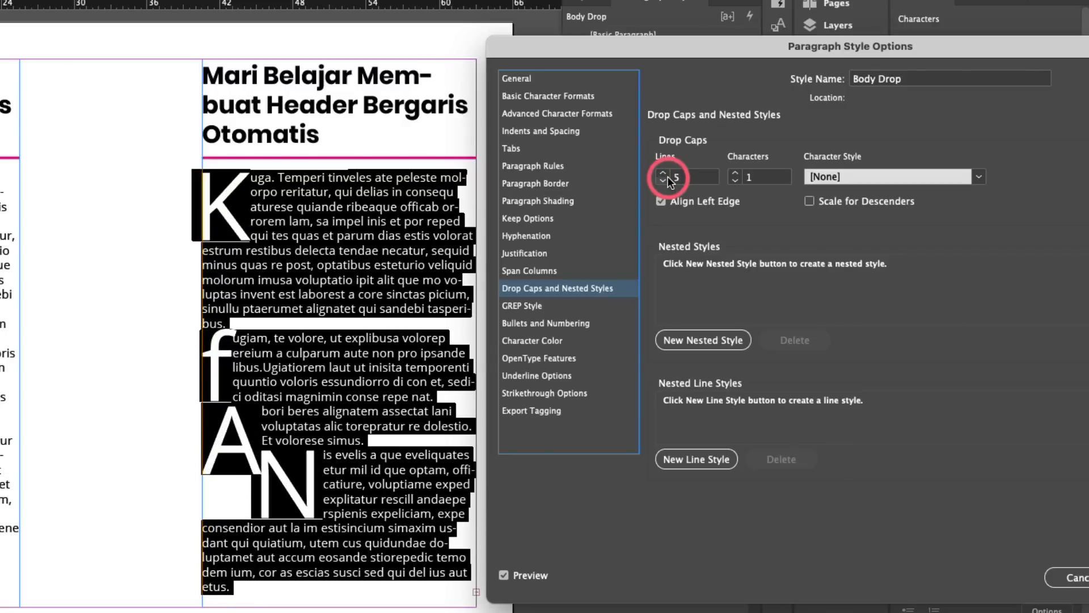
{"action": "left_click", "coordinate": [668, 180]}
{"action": "left_click", "coordinate": [668, 180]}
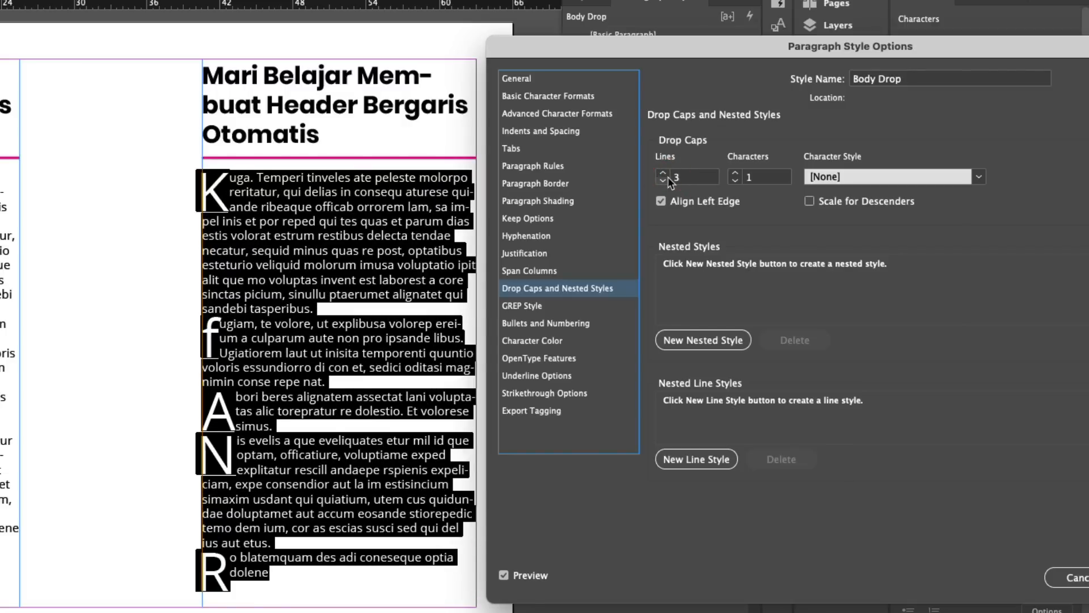
Try a 3-character drop cap in the Body Drop style, then return it to 1 character
{"action": "left_click", "coordinate": [750, 177]}
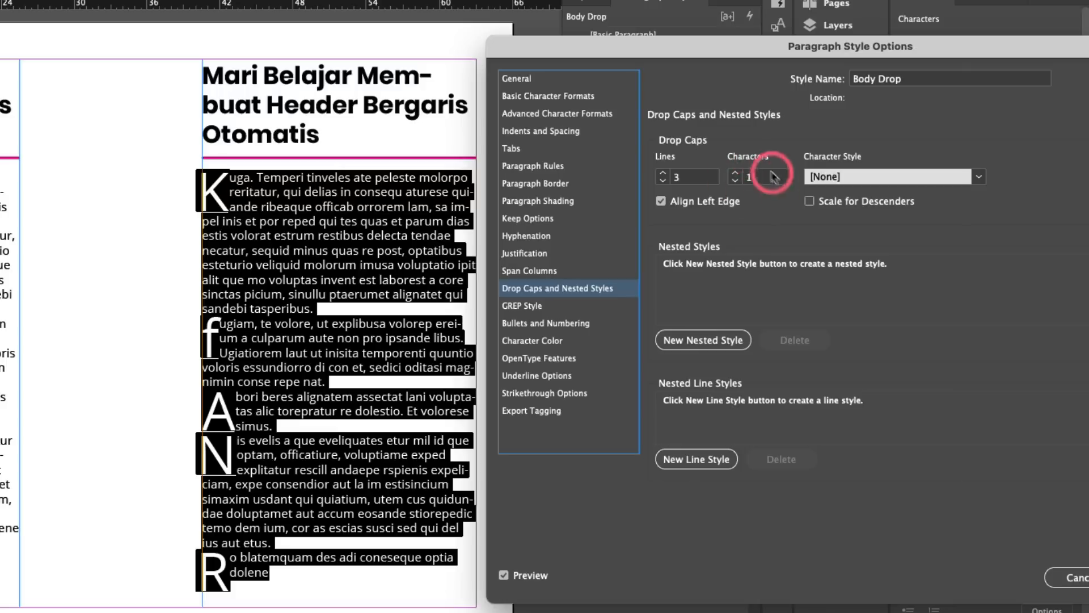
{"action": "left_click", "coordinate": [735, 175]}
{"action": "left_click", "coordinate": [735, 174]}
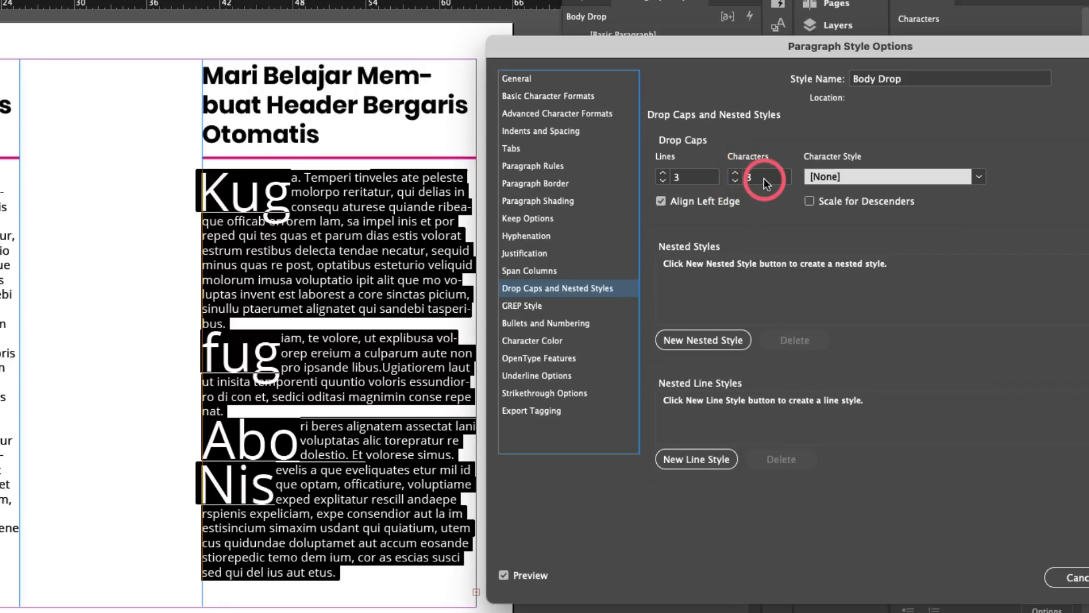
{"action": "left_click", "coordinate": [740, 180]}
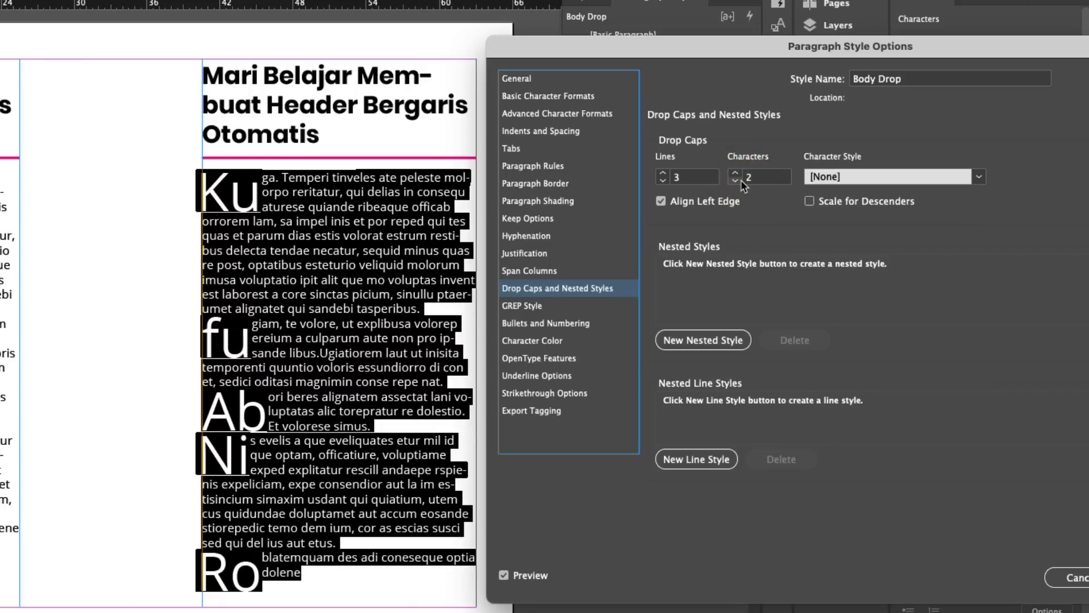
{"action": "left_click", "coordinate": [740, 180]}
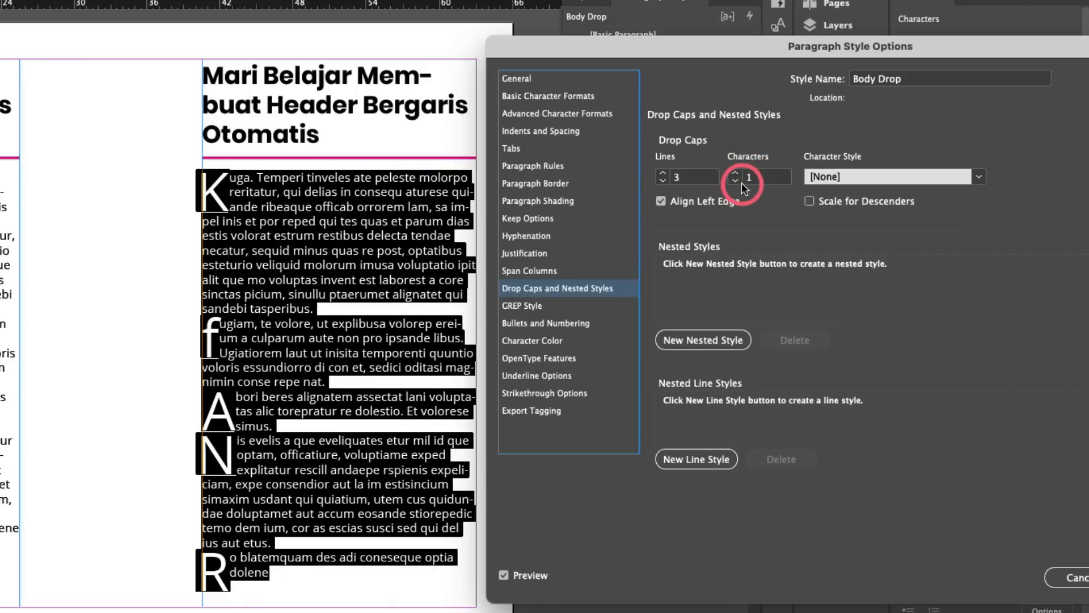
Start a new character style for the Body Drop style's drop cap and name it Drop Caps
{"action": "left_click", "coordinate": [978, 174]}
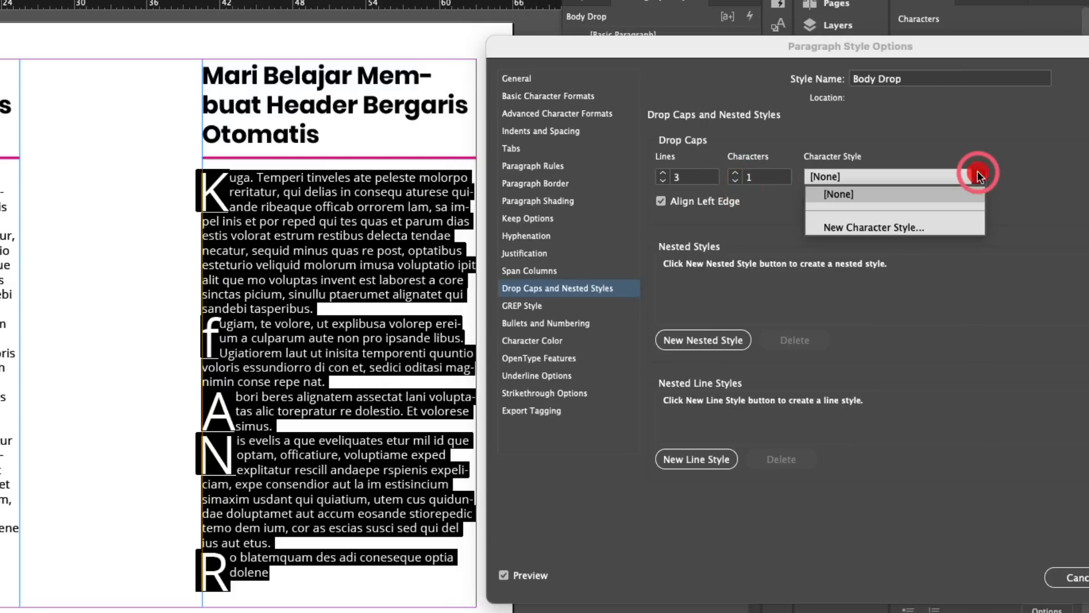
{"action": "left_click", "coordinate": [942, 226]}
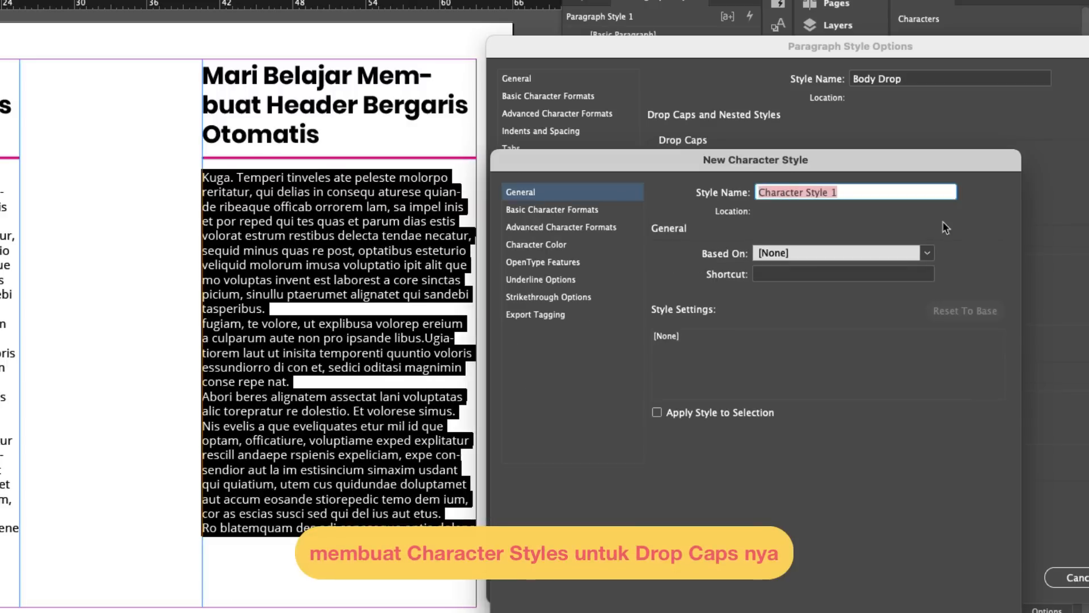
{"action": "type", "text": "Drop Caps"}
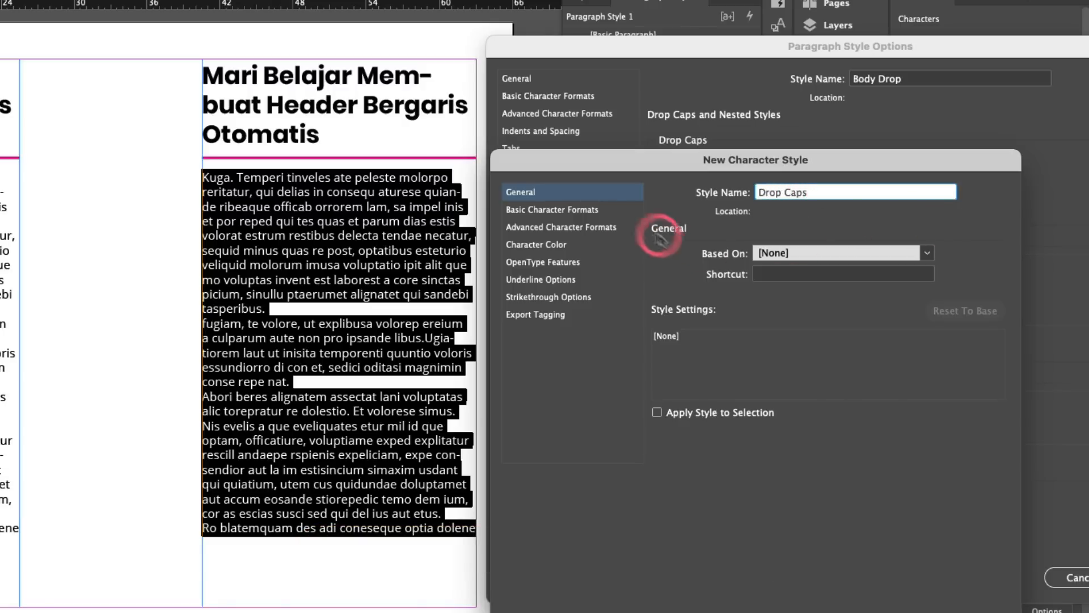
Set the Drop Caps character style's font to Cochin with the Bold font style
{"action": "left_click", "coordinate": [602, 212]}
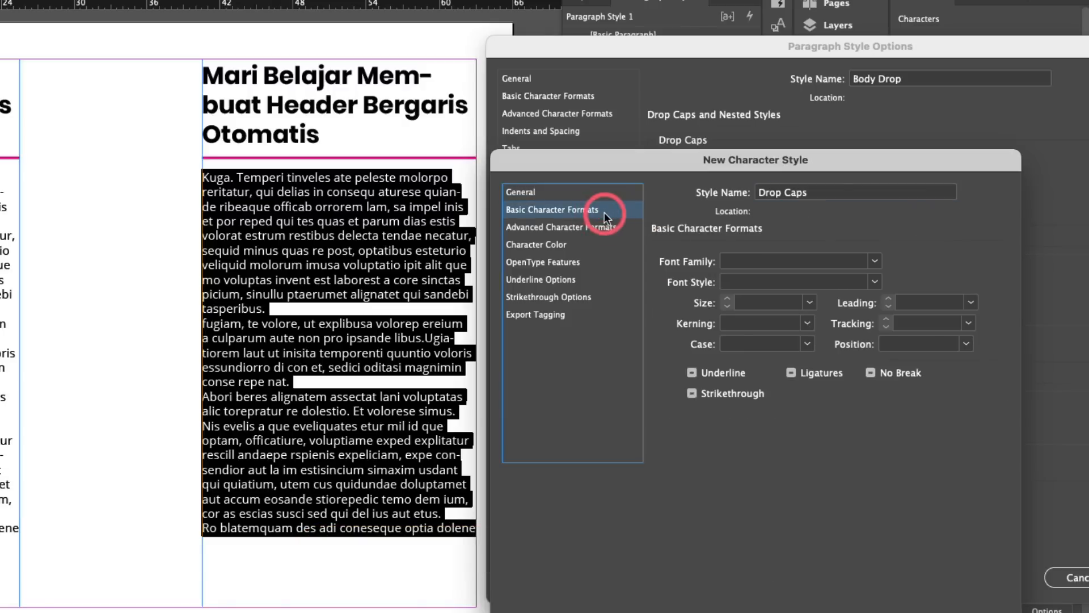
{"action": "mouse_move", "coordinate": [749, 158]}
{"action": "left_mouse_down"}
{"action": "mouse_move", "coordinate": [752, 266]}
{"action": "mouse_move", "coordinate": [765, 154]}
{"action": "left_mouse_up"}
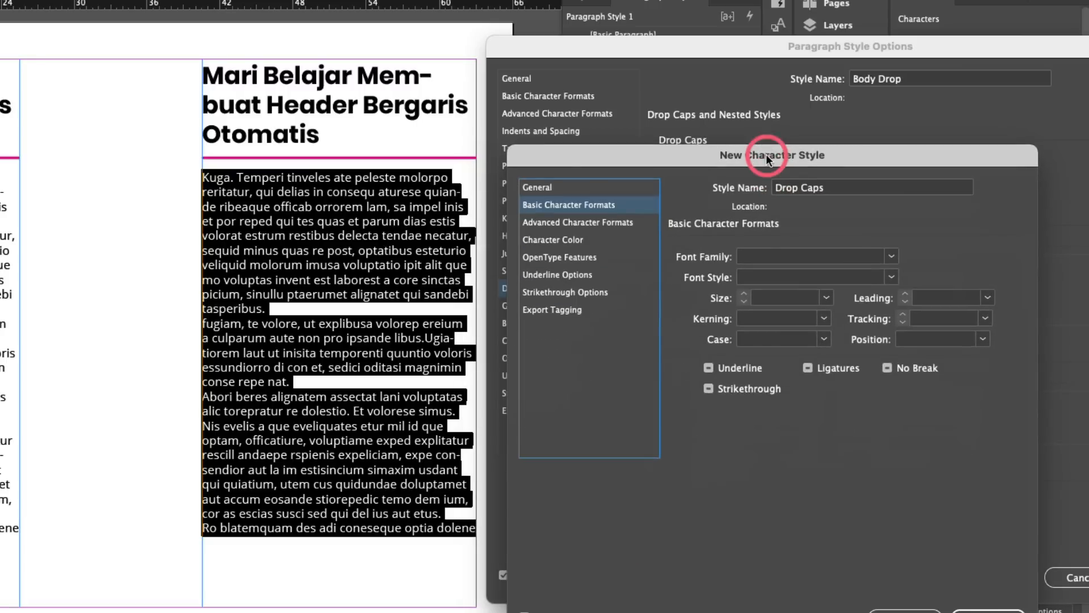
{"action": "left_click", "coordinate": [756, 254]}
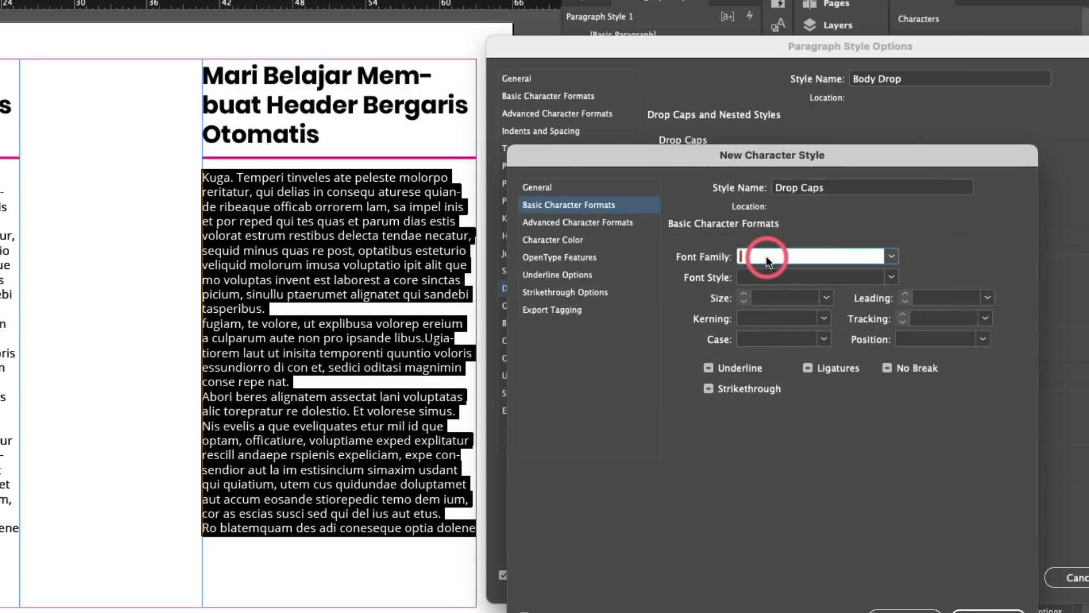
{"action": "left_click", "coordinate": [891, 256]}
{"action": "scroll", "coordinate": [883, 445], "scroll_direction": "up", "scroll_amount": 15}
{"action": "scroll", "coordinate": [884, 441], "scroll_direction": "down", "scroll_amount": 2}
{"action": "scroll", "coordinate": [884, 442], "scroll_direction": "up", "scroll_amount": 6}
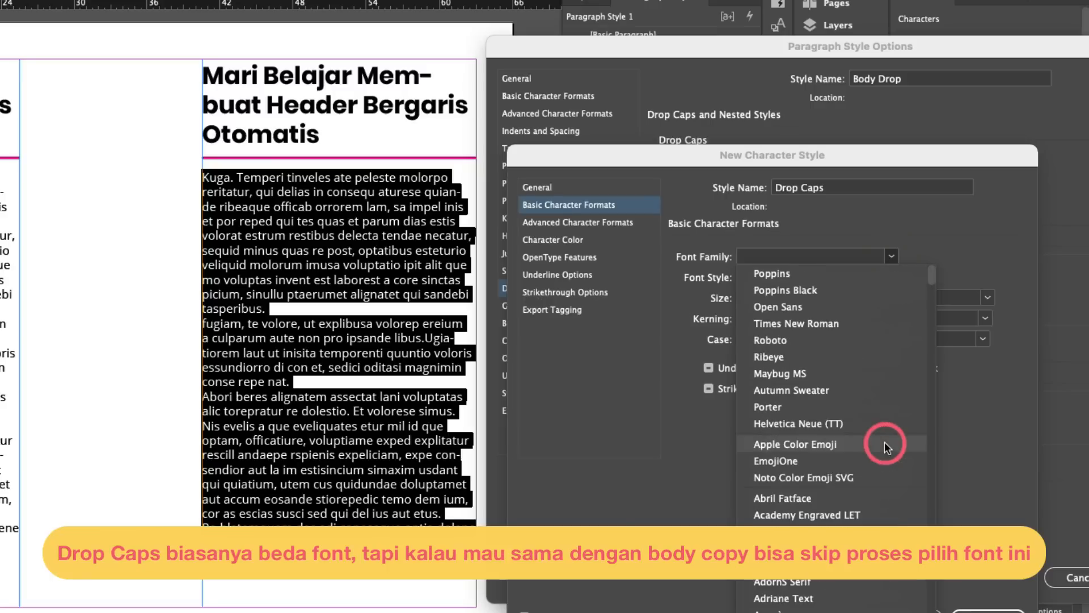
{"action": "scroll", "coordinate": [884, 441], "scroll_direction": "down", "scroll_amount": 7}
{"action": "scroll", "coordinate": [883, 443], "scroll_direction": "up", "scroll_amount": 7}
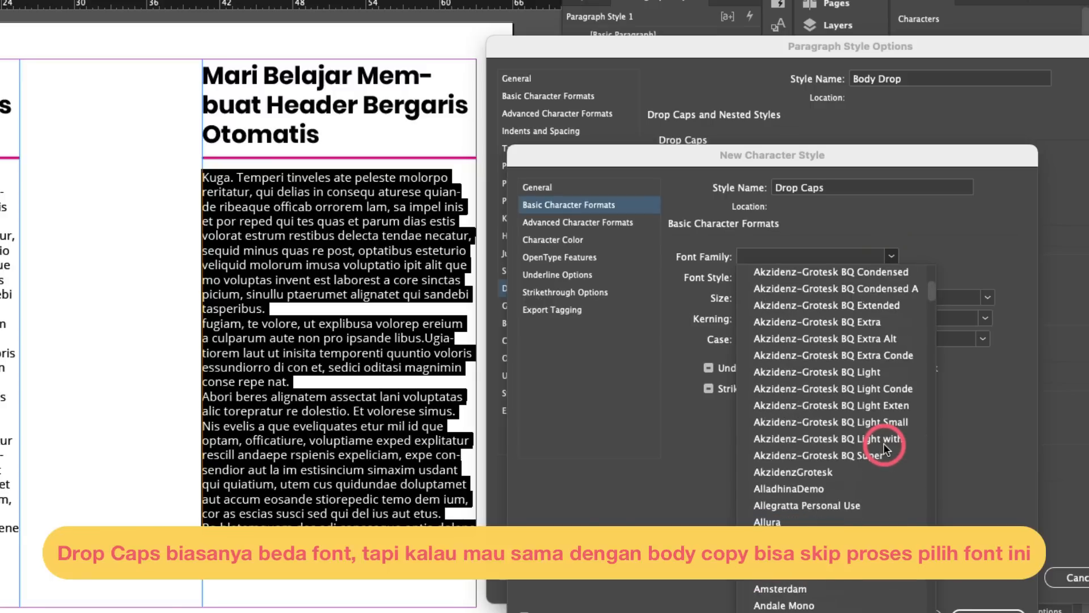
{"action": "scroll", "coordinate": [883, 444], "scroll_direction": "down", "scroll_amount": 15}
{"action": "left_click", "coordinate": [798, 308]}
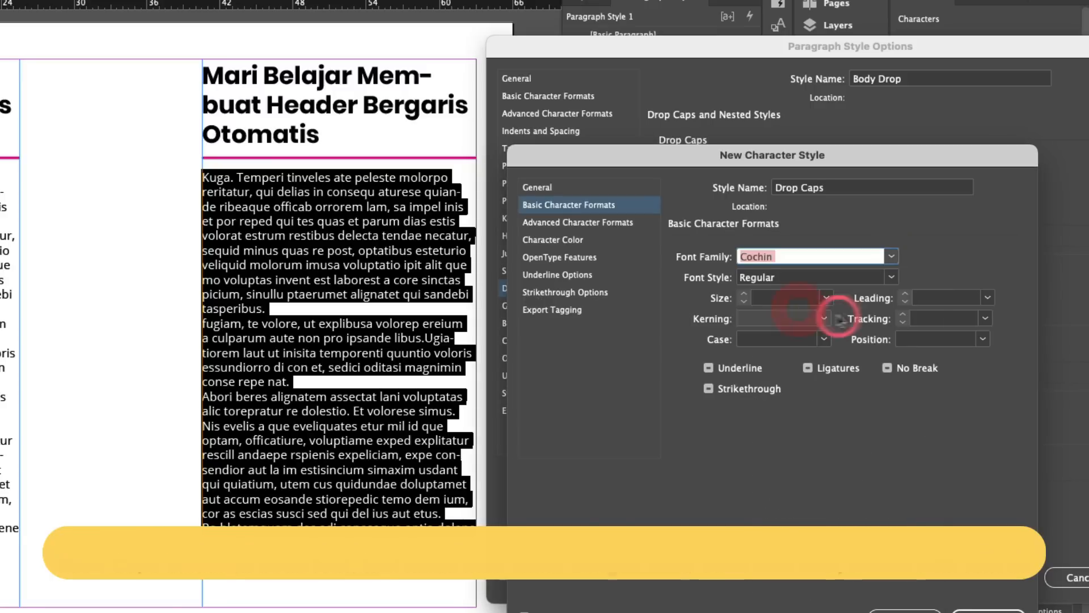
{"action": "left_click", "coordinate": [894, 277]}
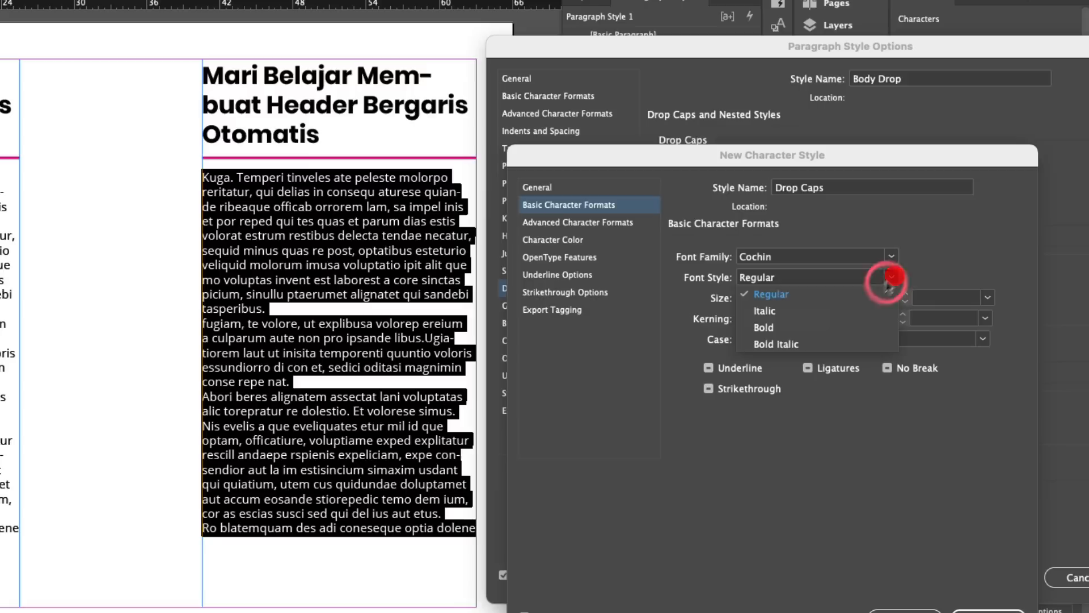
{"action": "left_click", "coordinate": [845, 326]}
Color the Drop Caps style C=0 M=100 Y=0 K=0, create it, and save the Body Drop paragraph style
{"action": "left_click", "coordinate": [564, 238]}
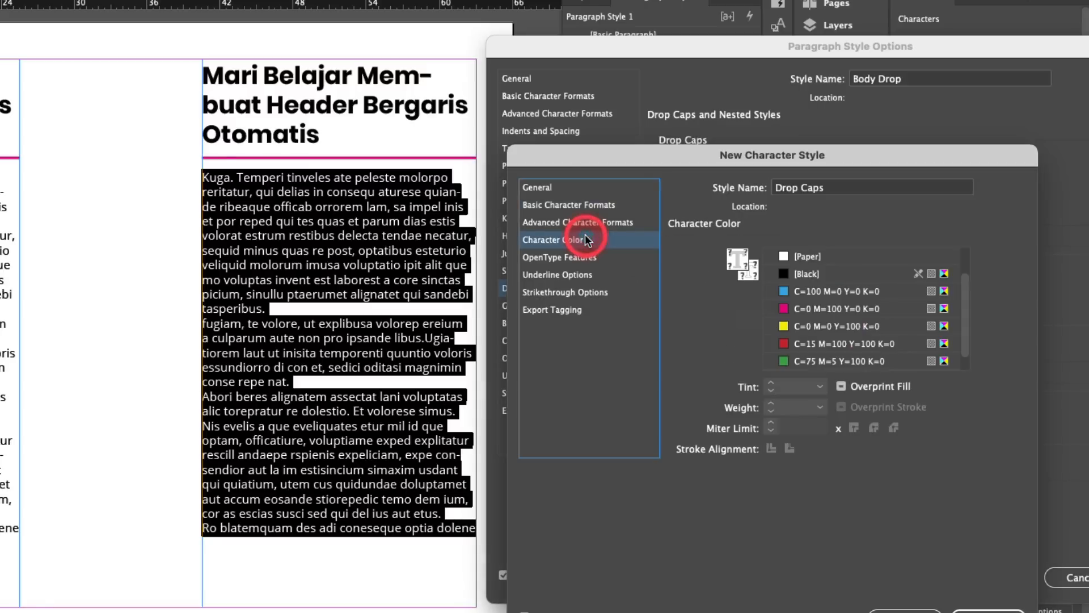
{"action": "left_click", "coordinate": [812, 311]}
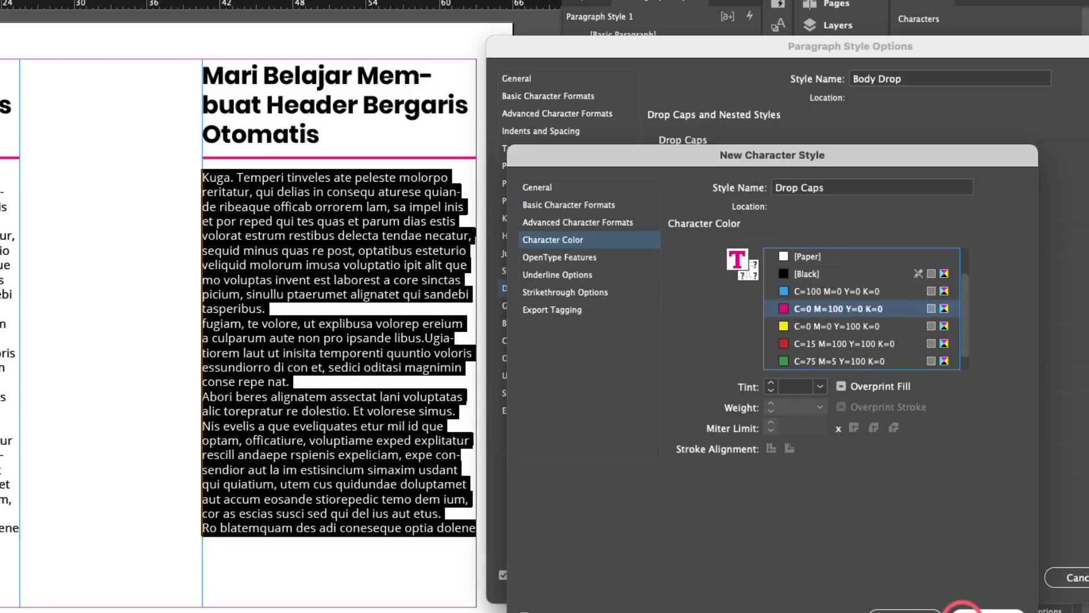
{"action": "left_click", "coordinate": [962, 608]}
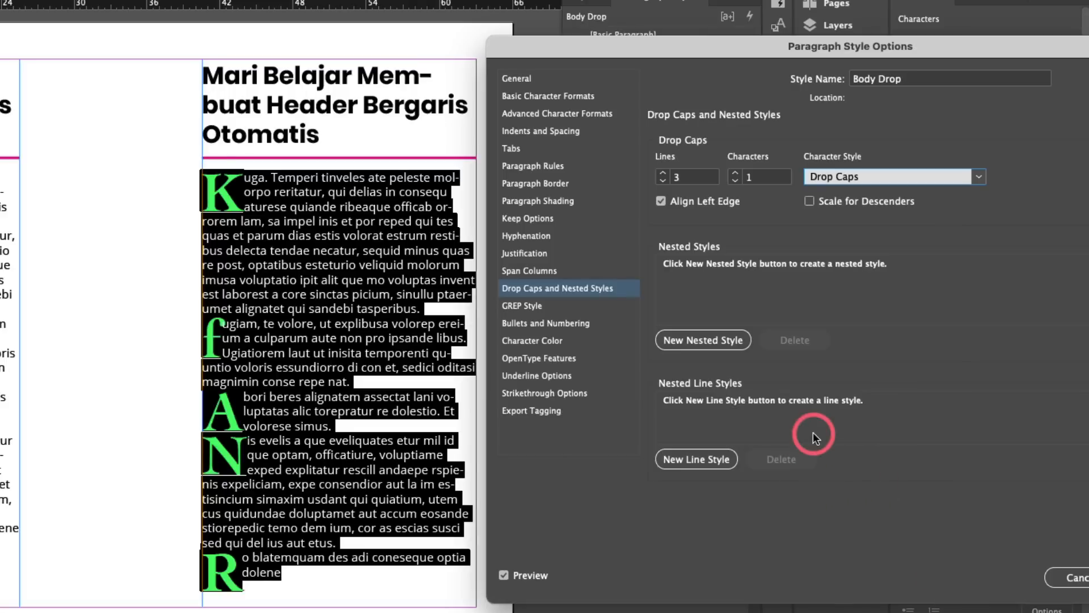
{"action": "left_click_drag", "start_coordinate": [976, 50], "coordinate": [698, 42]}
{"action": "left_click", "coordinate": [888, 569]}
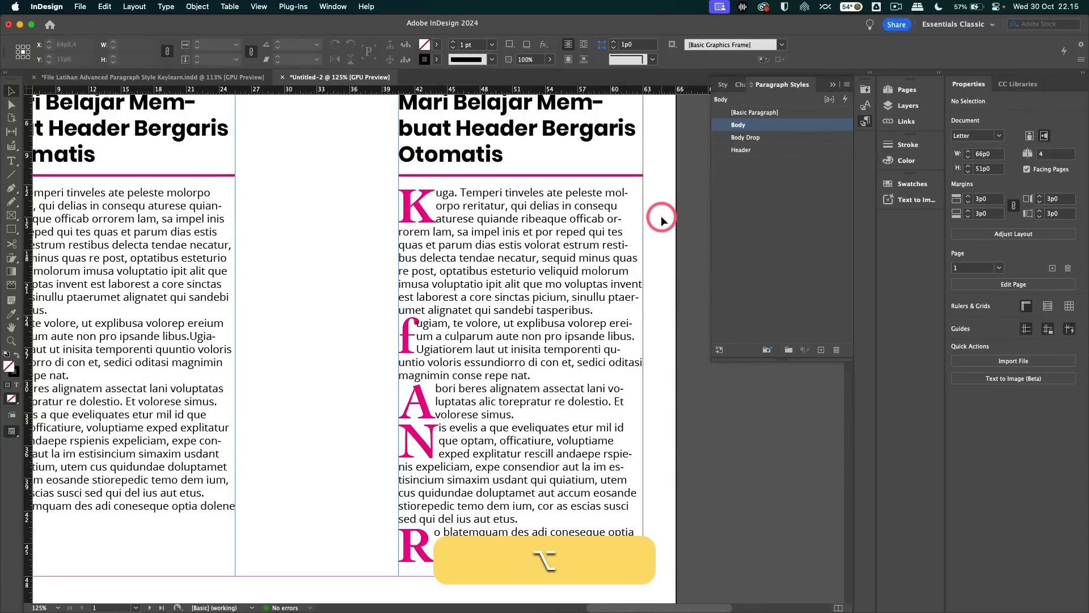
Reopen the Drop Caps character style and set its tracking to 100 to space the drop caps from the text
{"action": "scroll", "coordinate": [631, 214], "scroll_direction": "up", "scroll_amount": 2}
{"action": "scroll", "coordinate": [663, 220], "scroll_direction": "up", "scroll_amount": 1}
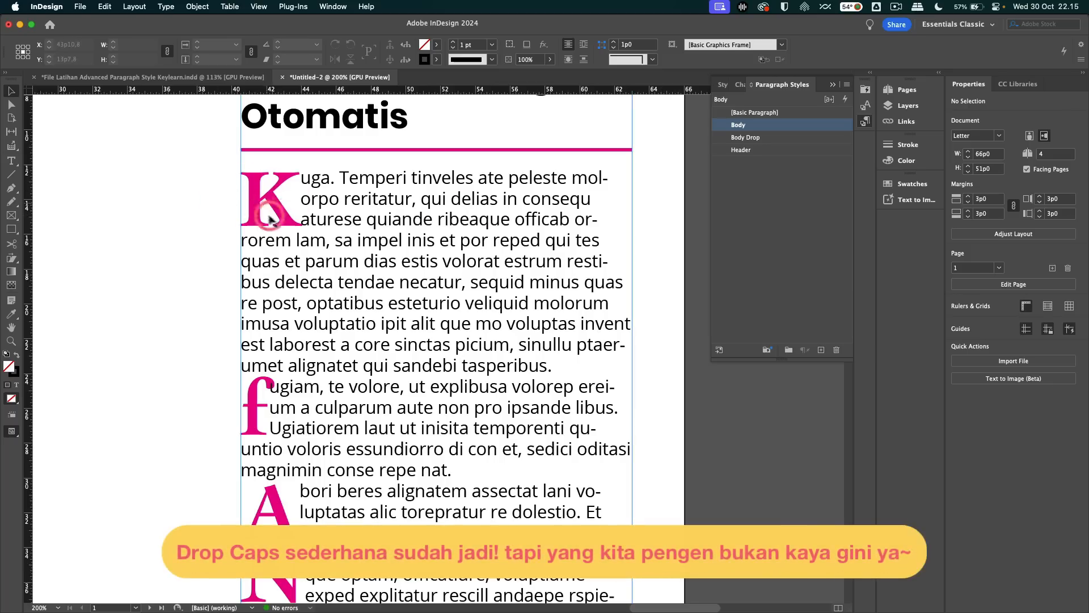
{"action": "scroll", "coordinate": [274, 205], "scroll_direction": "up", "scroll_amount": 4}
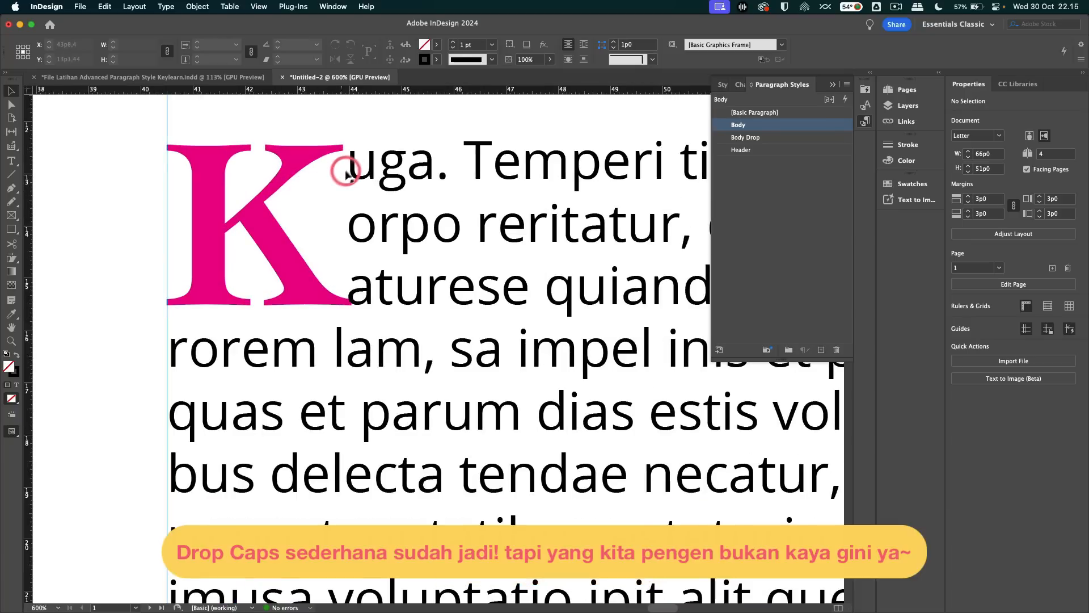
{"action": "scroll", "coordinate": [353, 264], "scroll_direction": "down", "scroll_amount": 2}
{"action": "scroll", "coordinate": [353, 264], "scroll_direction": "down", "scroll_amount": 4}
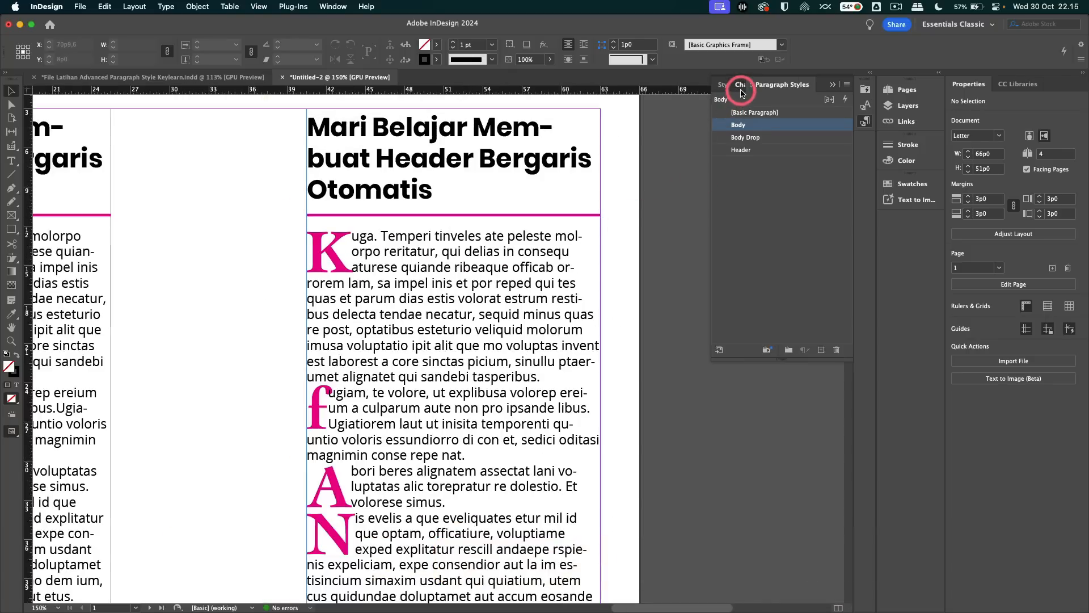
{"action": "left_click", "coordinate": [741, 91]}
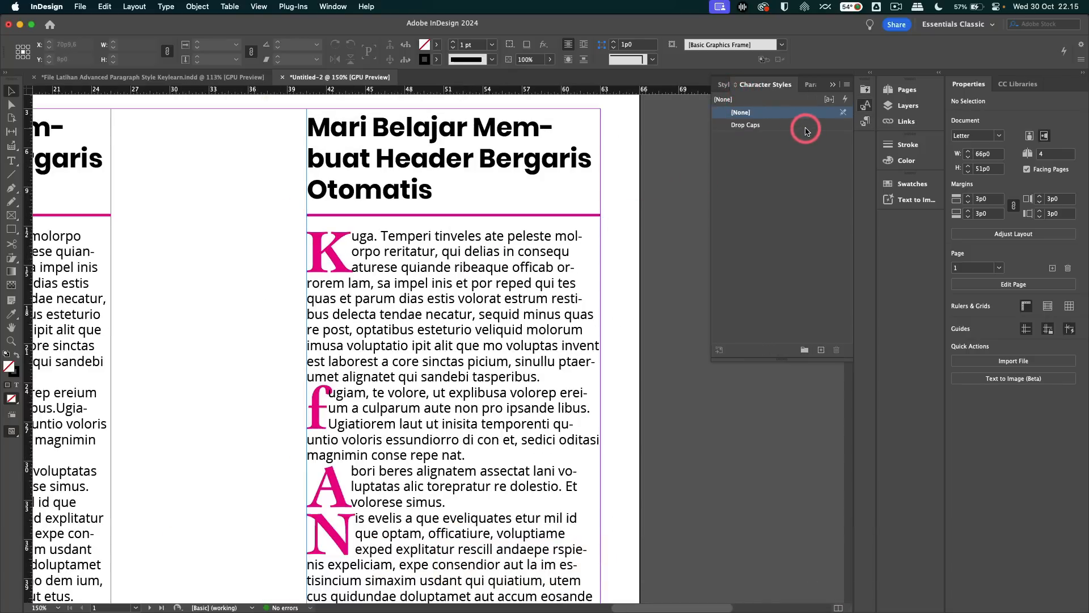
{"action": "double_click", "coordinate": [806, 131]}
{"action": "left_click", "coordinate": [761, 239]}
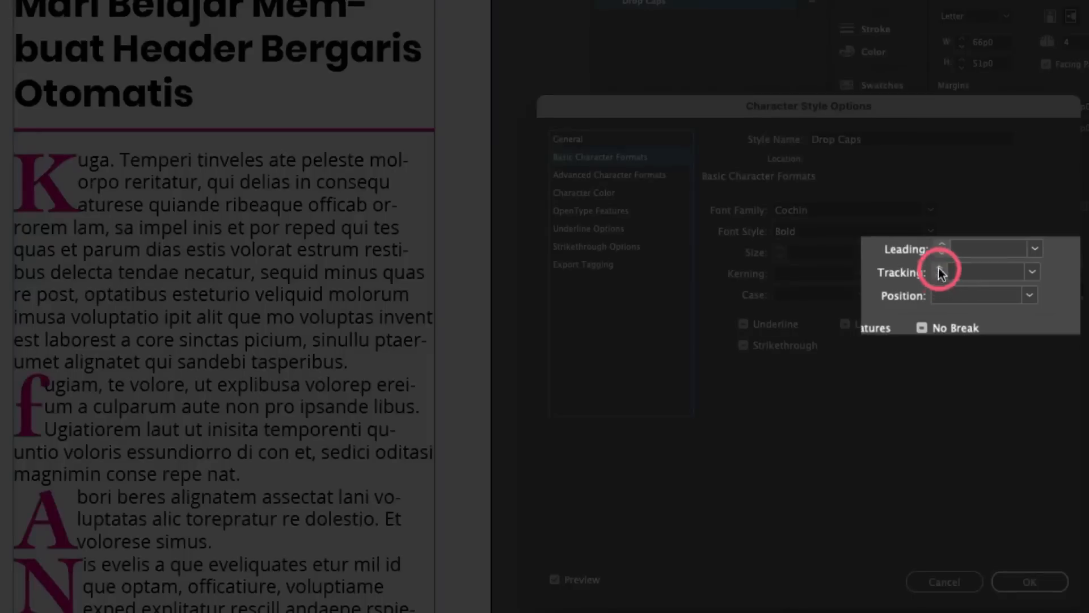
{"action": "left_click", "coordinate": [1028, 272]}
{"action": "left_click", "coordinate": [990, 473]}
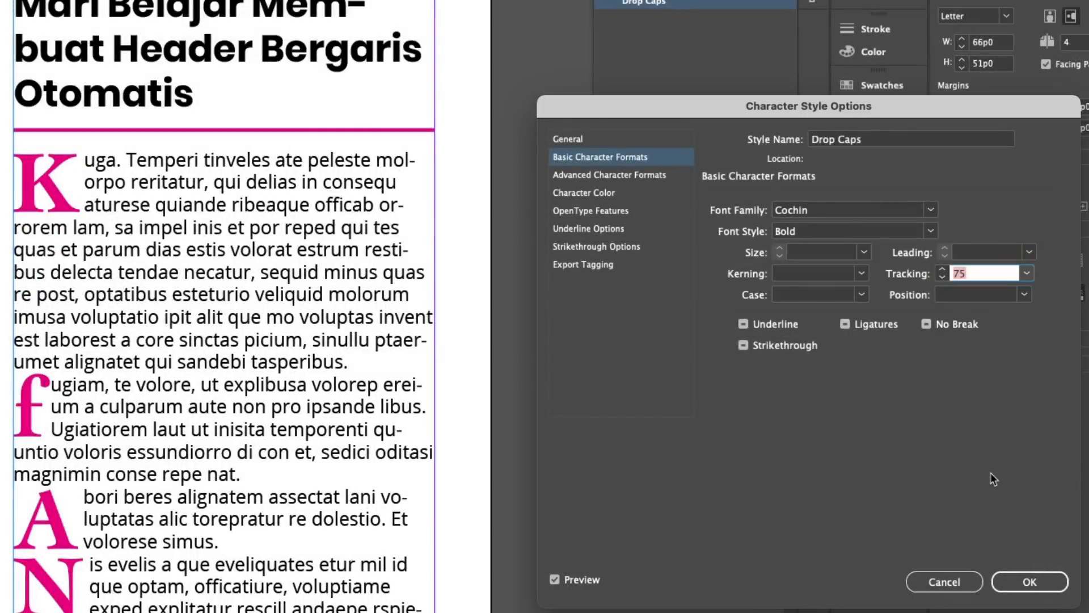
{"action": "left_click", "coordinate": [1026, 274]}
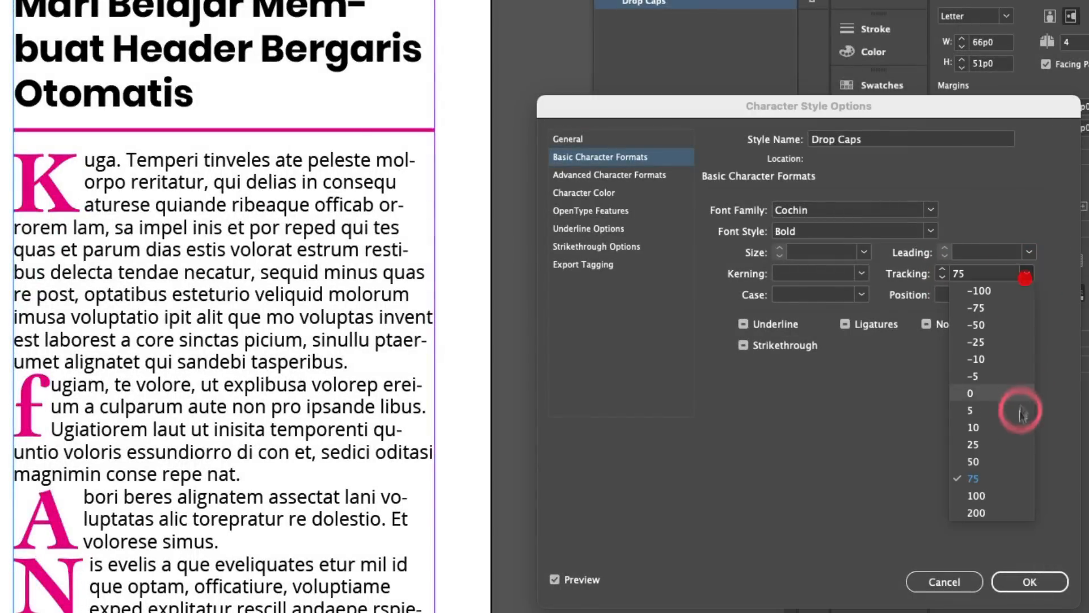
{"action": "left_click", "coordinate": [1003, 496]}
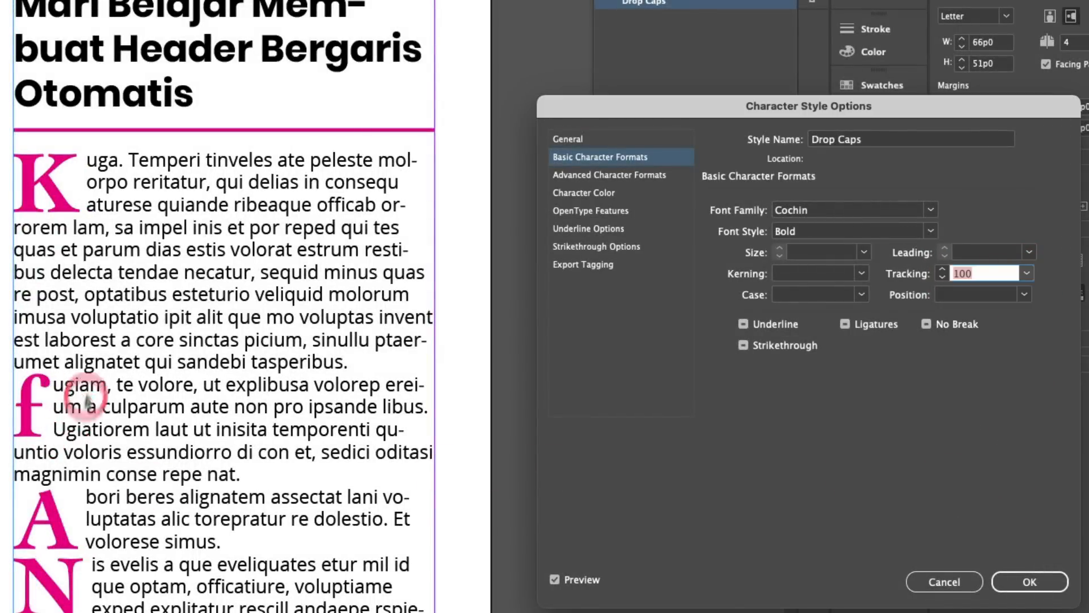
Change the Drop Caps style's character color to [Paper]
{"action": "left_click", "coordinate": [630, 176]}
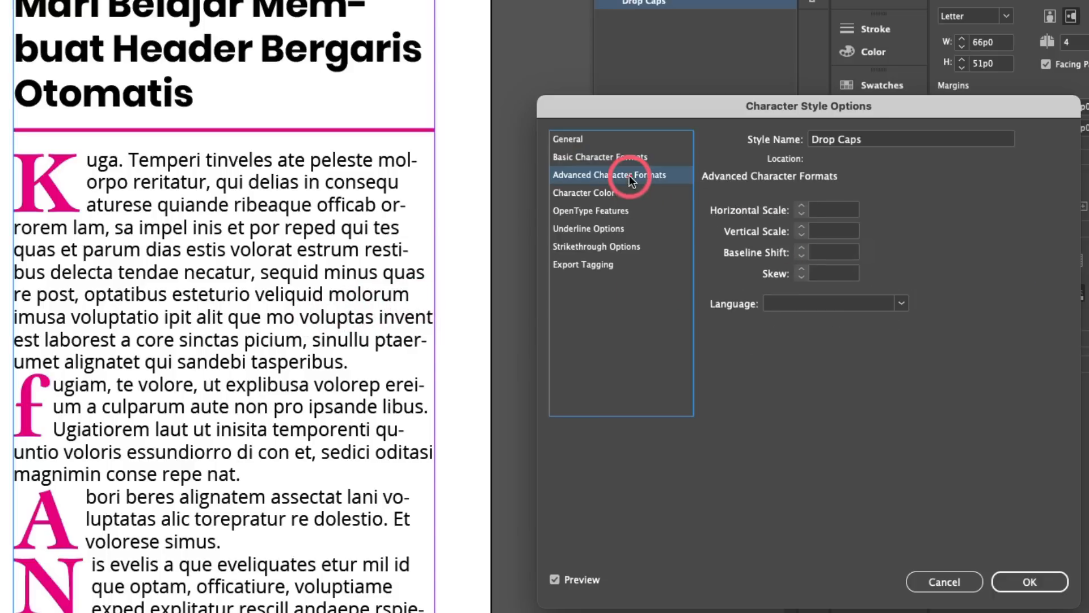
{"action": "left_click", "coordinate": [626, 192]}
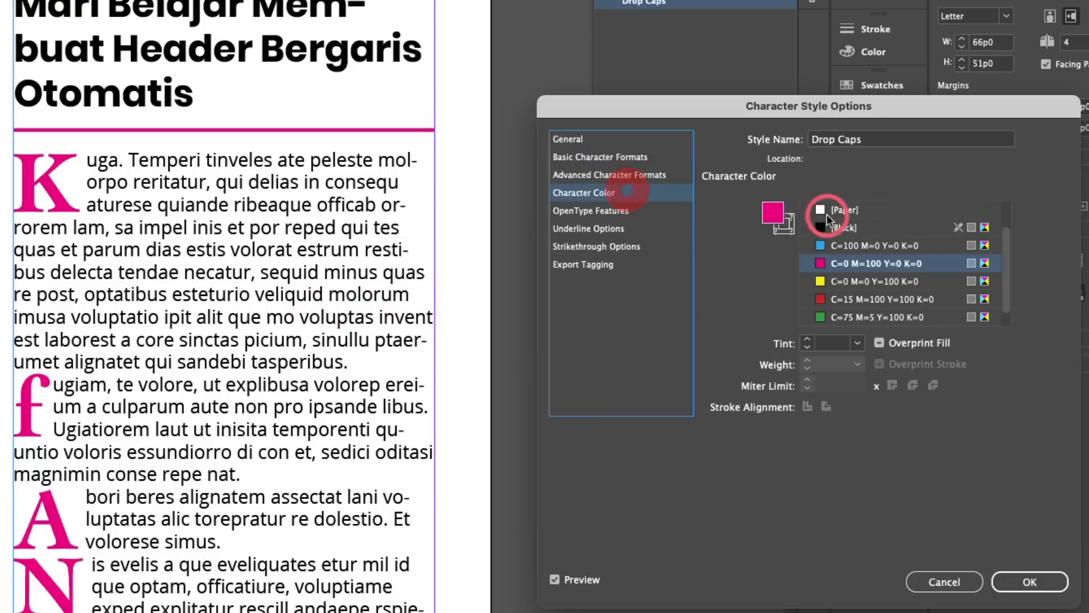
{"action": "left_click", "coordinate": [858, 213]}
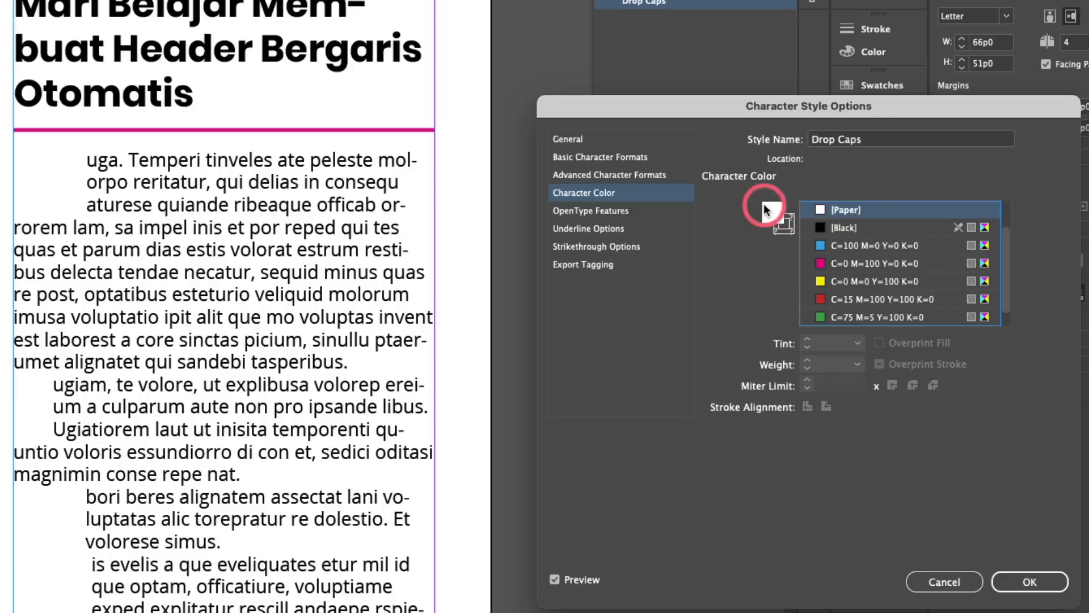
Enable the underline in the Drop Caps style and color it C=0 M=100 Y=0 K=0
{"action": "left_click", "coordinate": [650, 231]}
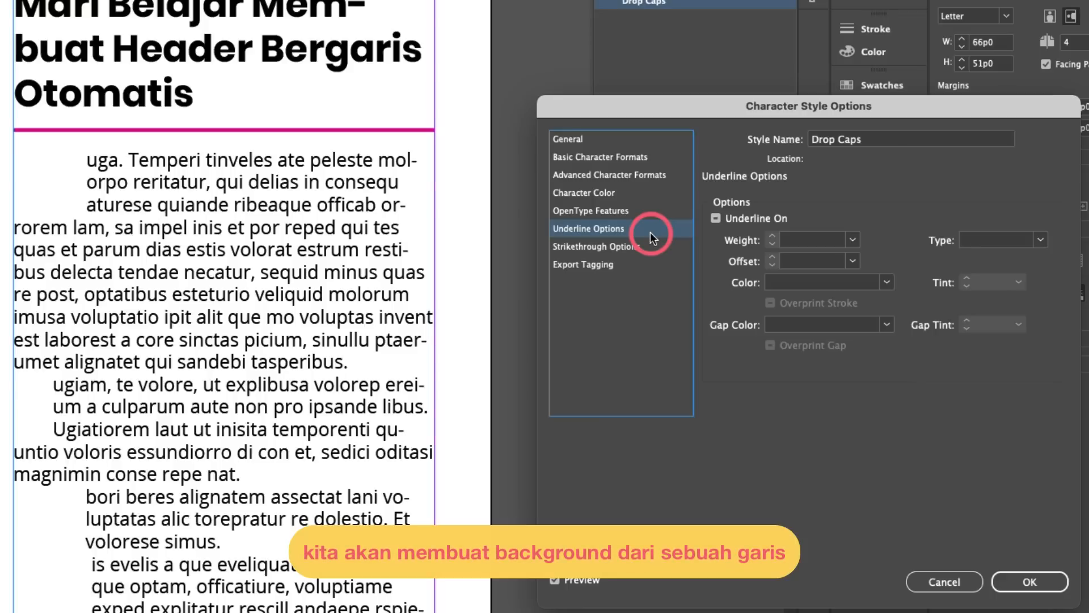
{"action": "left_click", "coordinate": [745, 220]}
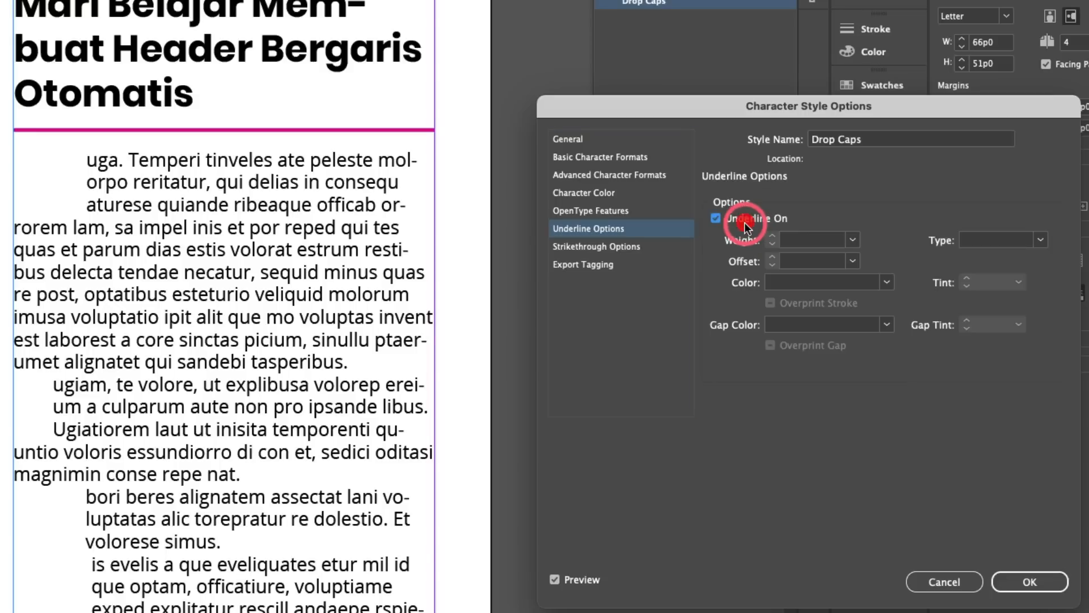
{"action": "left_click", "coordinate": [886, 282]}
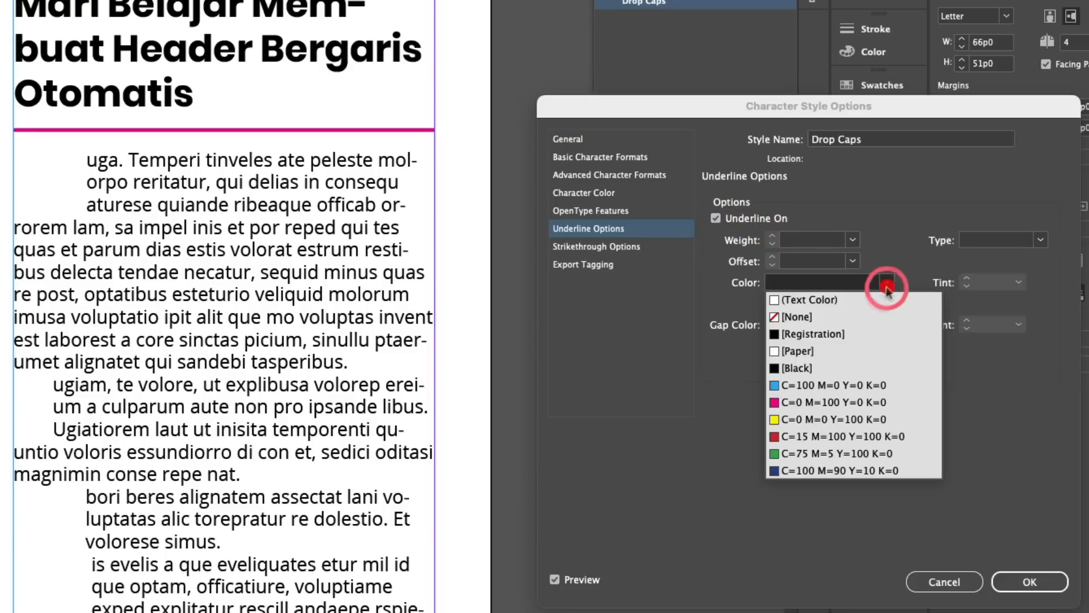
{"action": "left_click", "coordinate": [812, 402]}
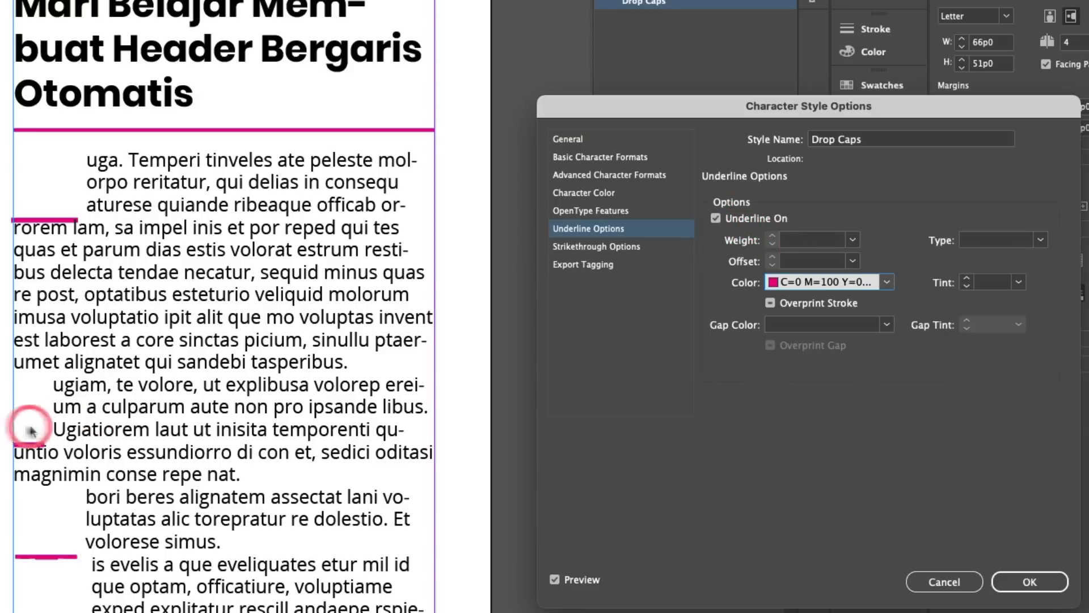
Thicken the Drop Caps underline into a background block, trying 10 pt first and then setting its weight to 60 pt
{"action": "left_click", "coordinate": [850, 238]}
{"action": "left_click", "coordinate": [817, 496]}
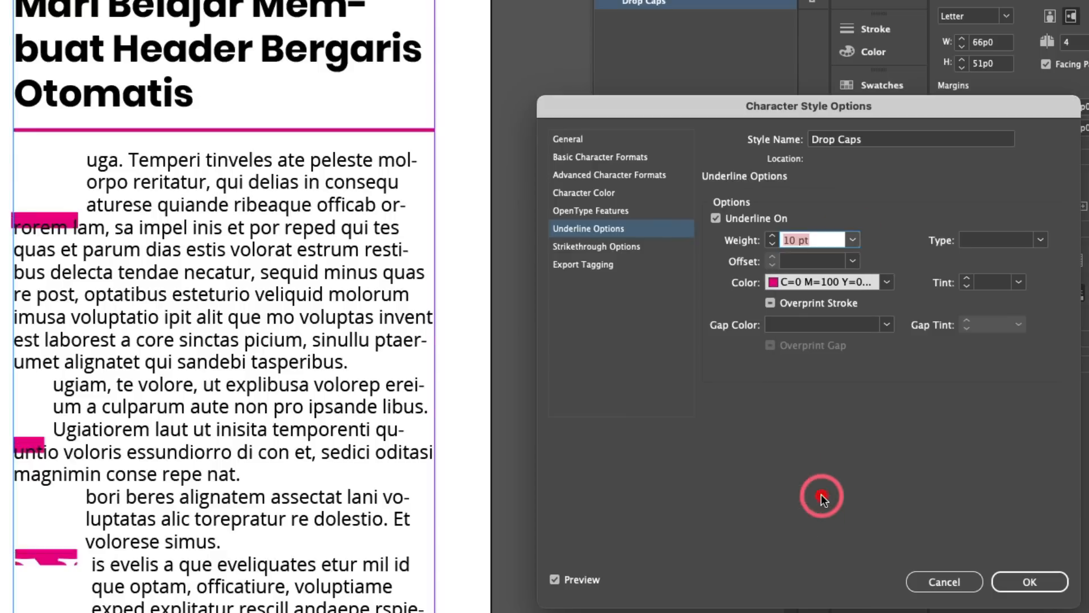
{"action": "left_click", "coordinate": [853, 239]}
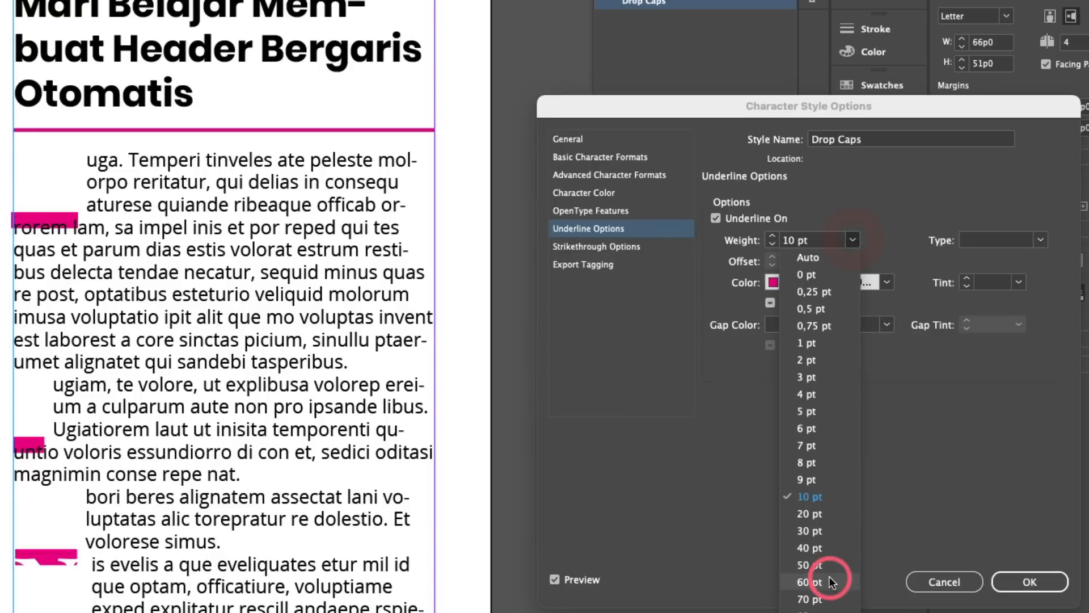
{"action": "left_click", "coordinate": [829, 576]}
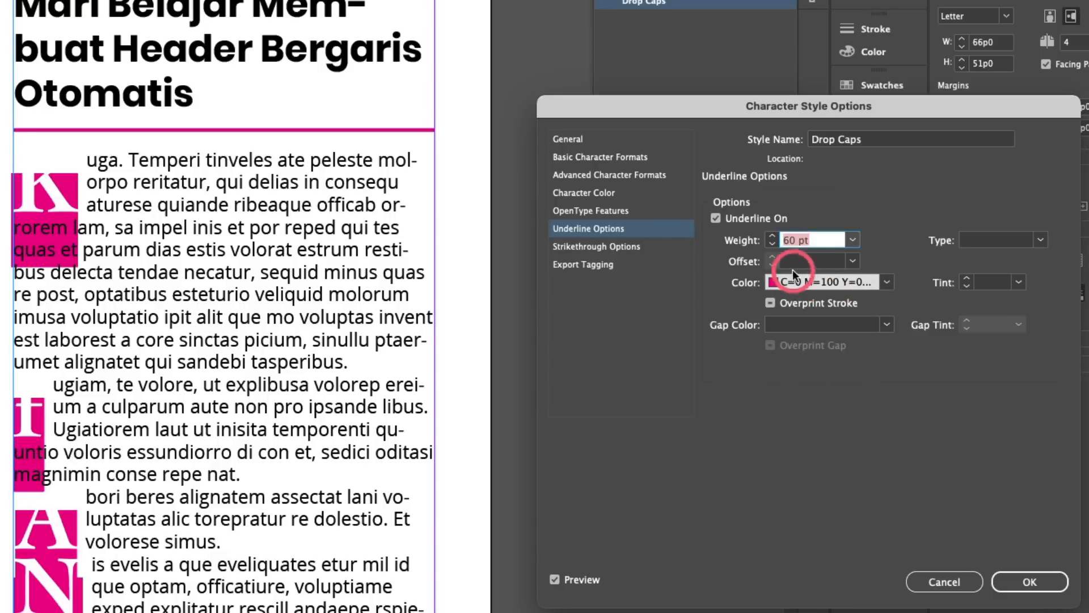
Try offsets of 4 pt and 50 pt for the Drop Caps underline
{"action": "left_click", "coordinate": [851, 261]}
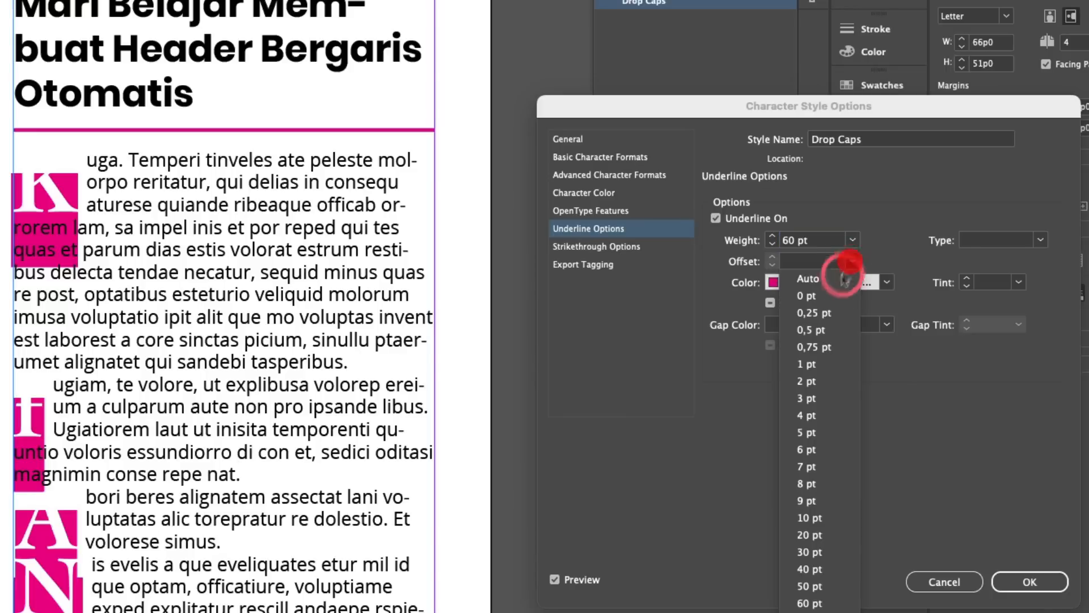
{"action": "left_click", "coordinate": [812, 420]}
{"action": "left_click", "coordinate": [851, 261]}
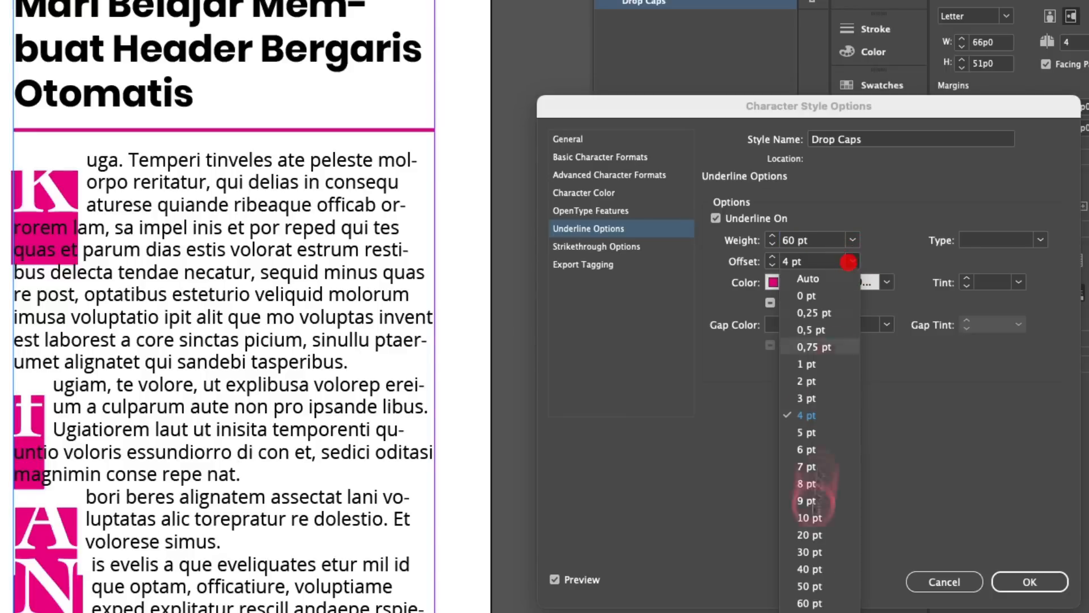
{"action": "left_click", "coordinate": [814, 585]}
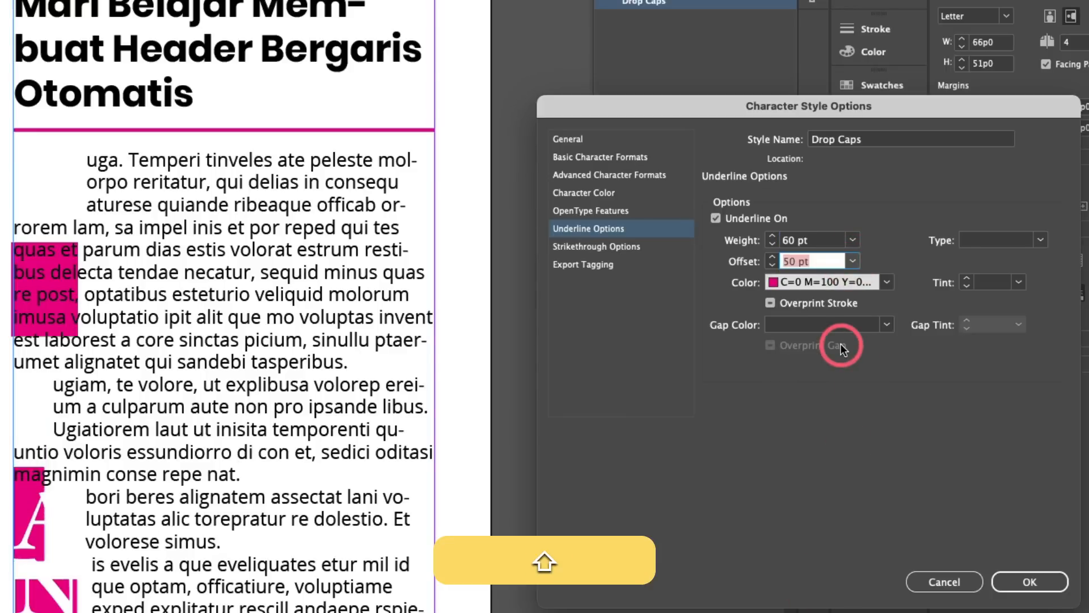
Raise the Drop Caps underline behind the letters by setting its offset to -19 pt
{"action": "key", "text": "shift+Down"}
{"action": "key", "text": "shift+Down"}
{"action": "key", "text": "shift+Down"}
{"action": "key", "text": "shift+Down"}
{"action": "key", "text": "shift+Down"}
{"action": "key", "text": "shift+Down"}
{"action": "key", "text": "shift+Down"}
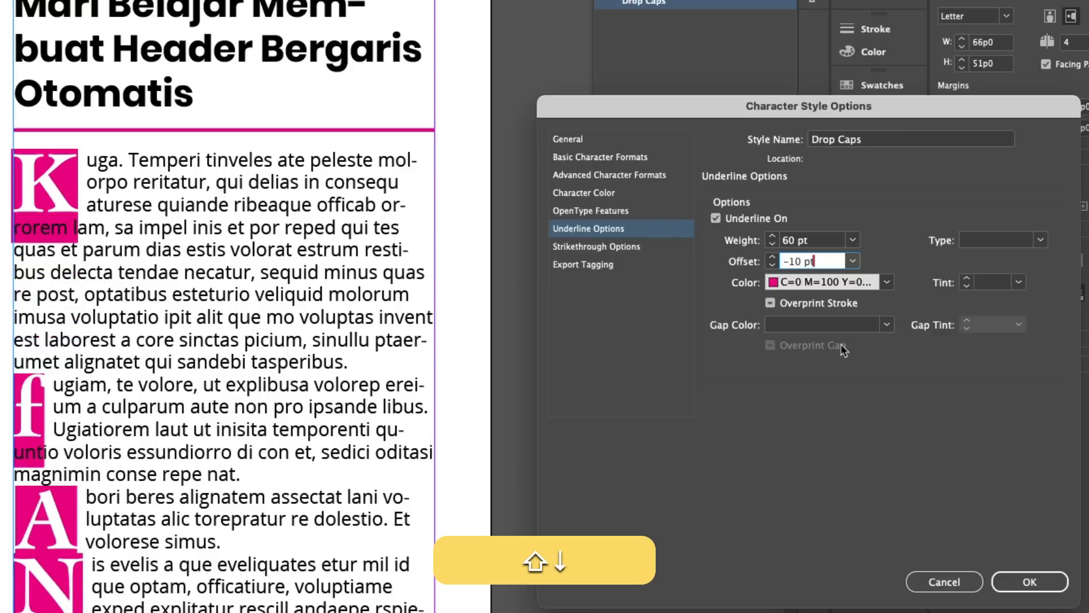
{"action": "key", "text": "Up"}
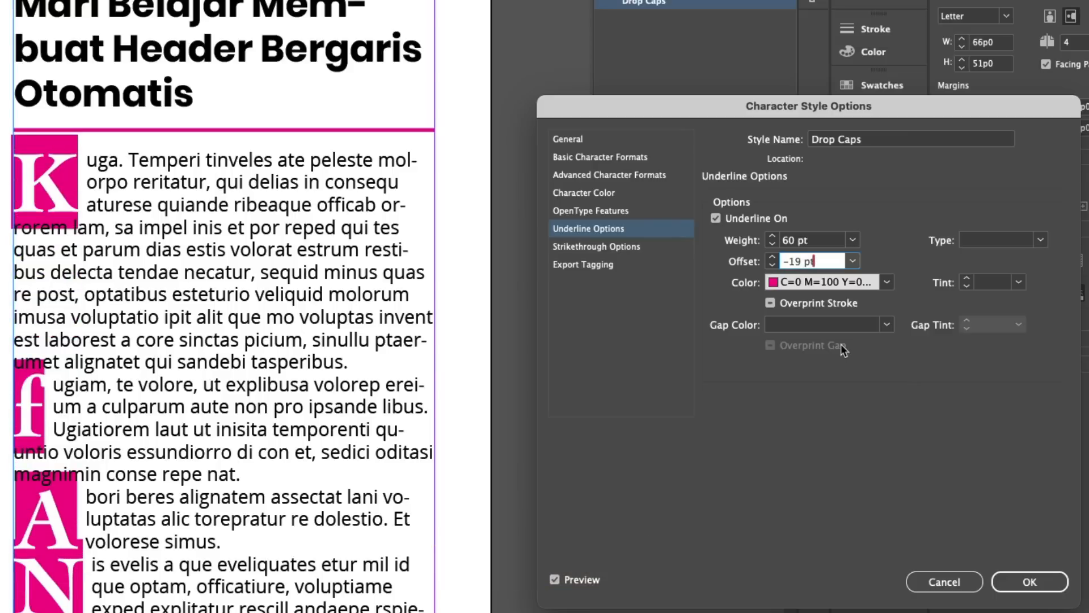
{"action": "key", "text": "Up"}
{"action": "key", "text": "Down"}
{"action": "key", "text": "Down"}
{"action": "key", "text": "Up"}
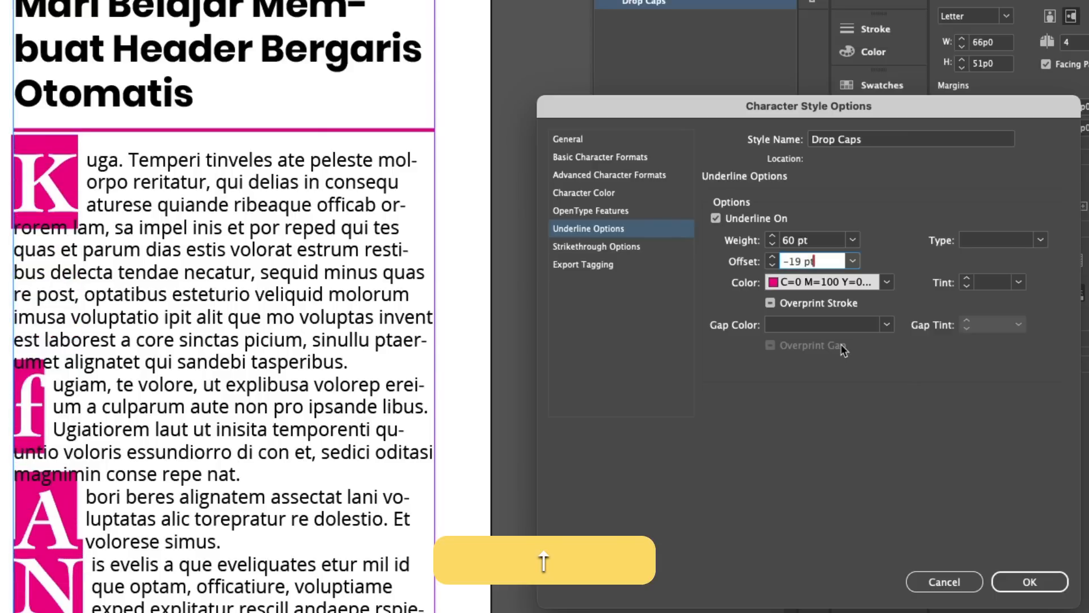
Fine-tune the Drop Caps underline position by setting its offset to -20 pt
{"action": "key", "text": "Up"}
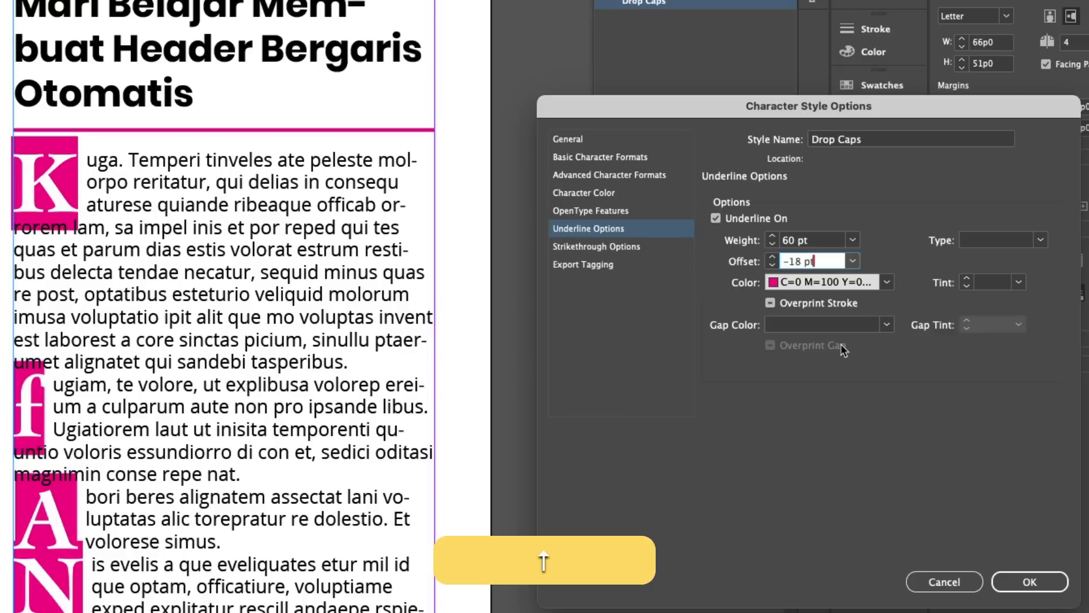
{"action": "key", "text": "Down"}
{"action": "key", "text": "Down"}
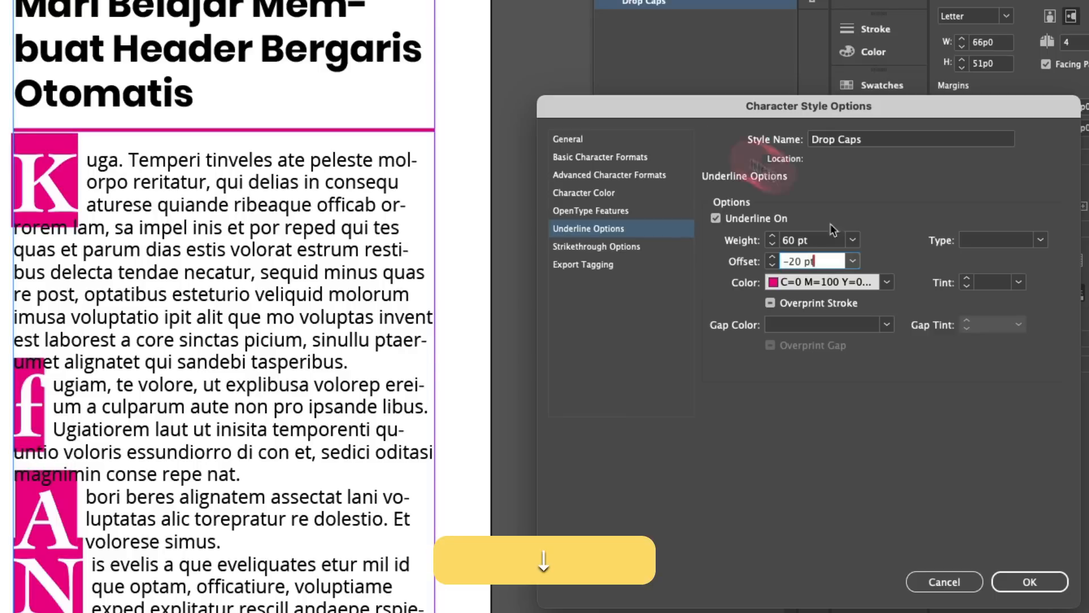
Reduce the Drop Caps underline weight to 46 pt so the background block fits the letters
{"action": "left_click", "coordinate": [819, 238]}
{"action": "key", "text": "shift+Down"}
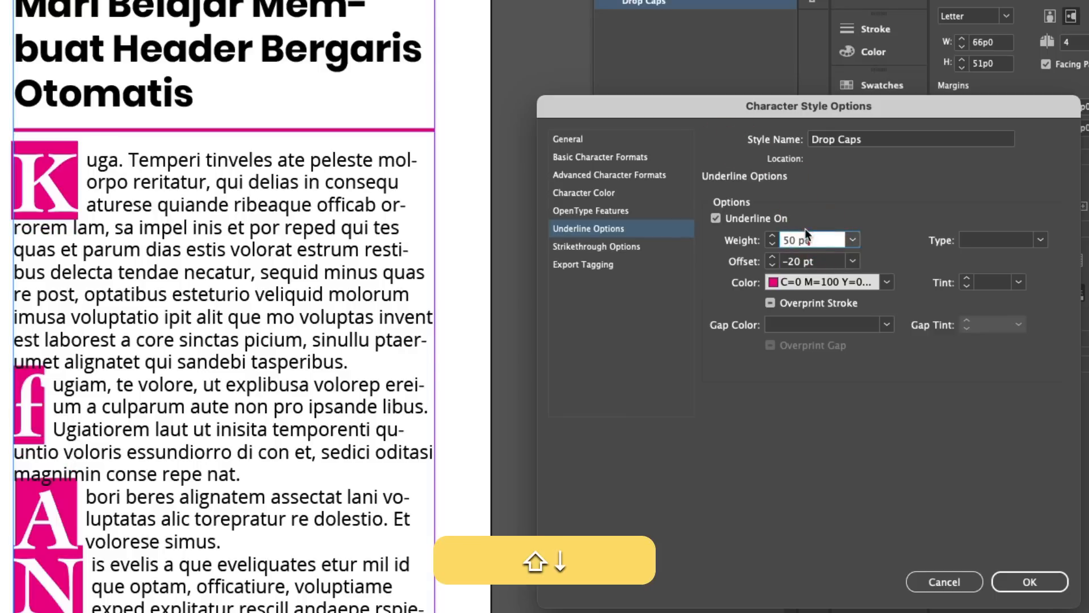
{"action": "key", "text": "Down"}
{"action": "key", "text": "Down"}
{"action": "key", "text": "Down"}
{"action": "key", "text": "Down"}
{"action": "key", "text": "Down"}
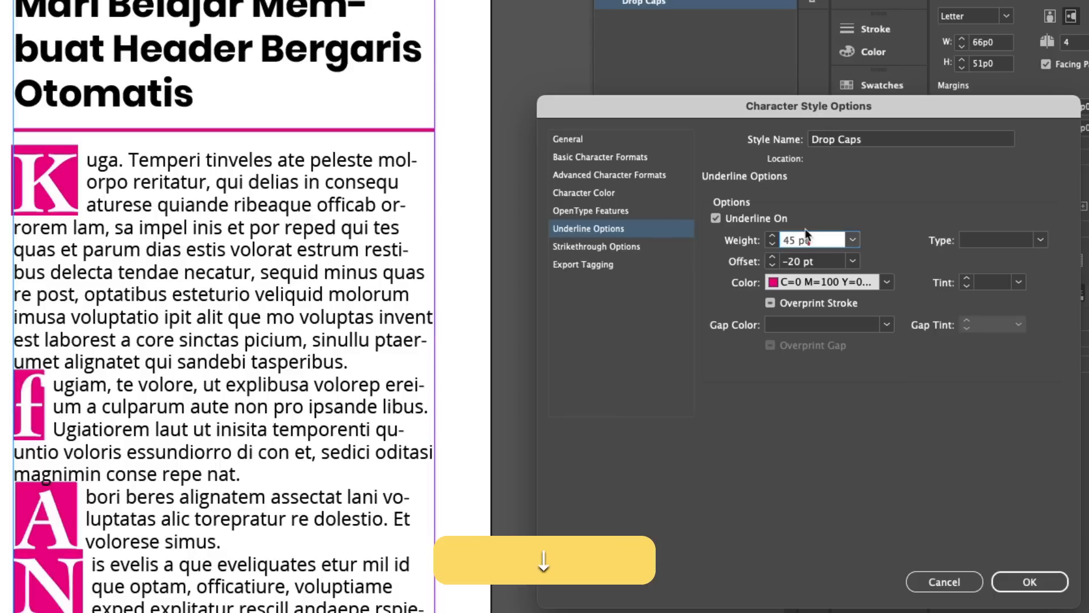
{"action": "key", "text": "Up"}
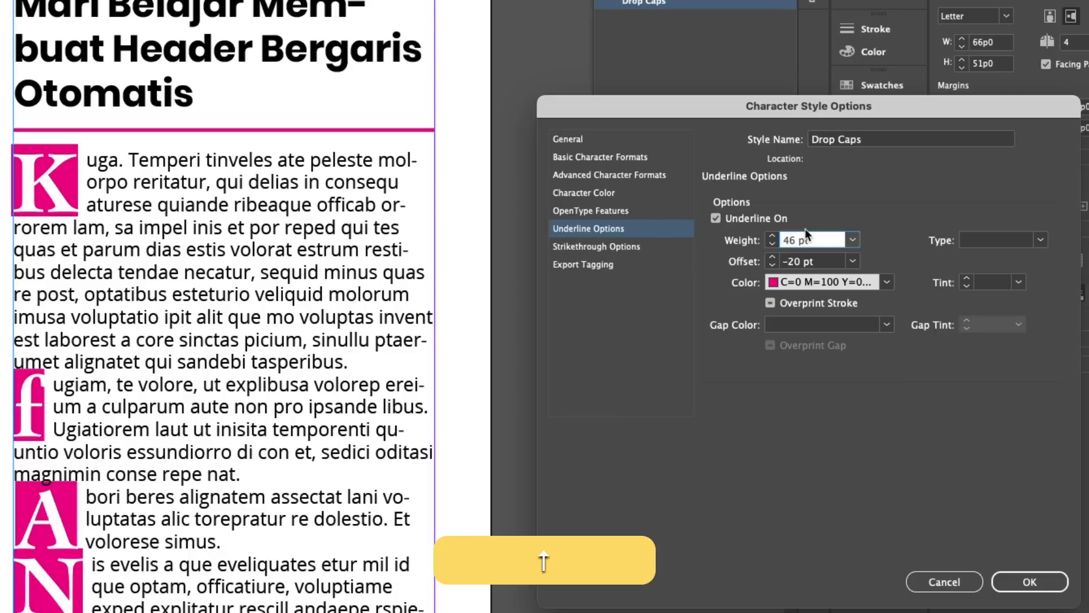
Set the tracking of the Drop Caps character style to 75 and save the style
{"action": "left_click", "coordinate": [658, 195]}
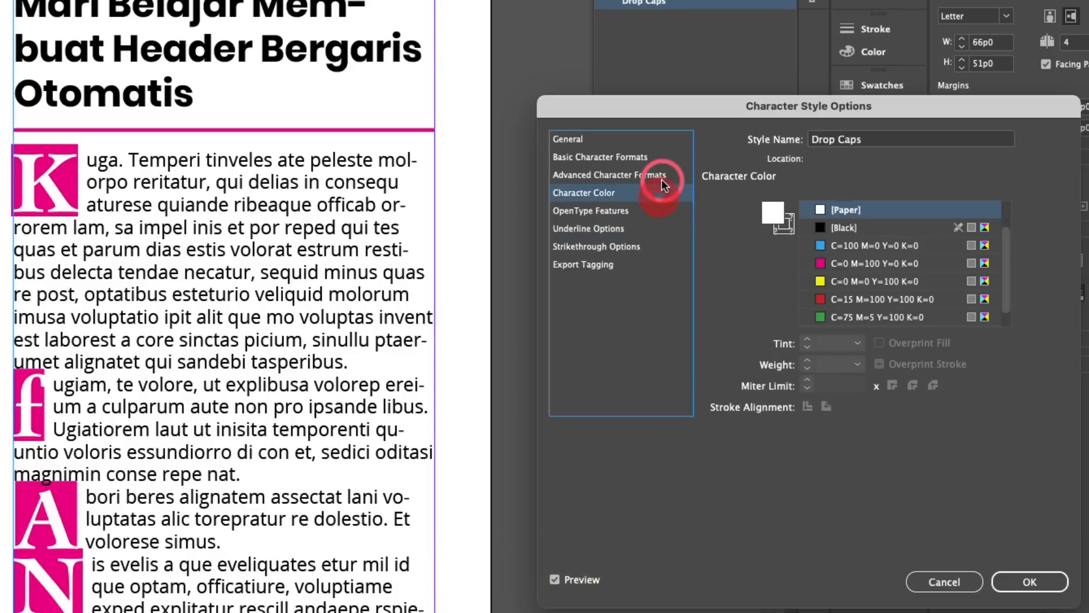
{"action": "left_click", "coordinate": [662, 176]}
{"action": "left_click", "coordinate": [664, 157]}
{"action": "left_click", "coordinate": [966, 280]}
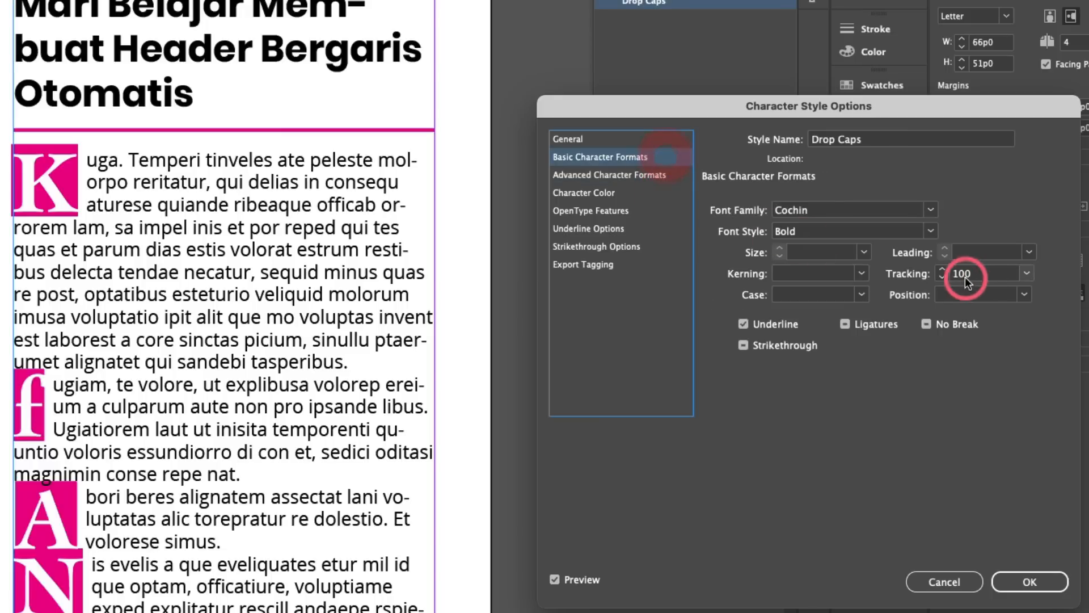
{"action": "left_click", "coordinate": [942, 277], "text": "shift"}
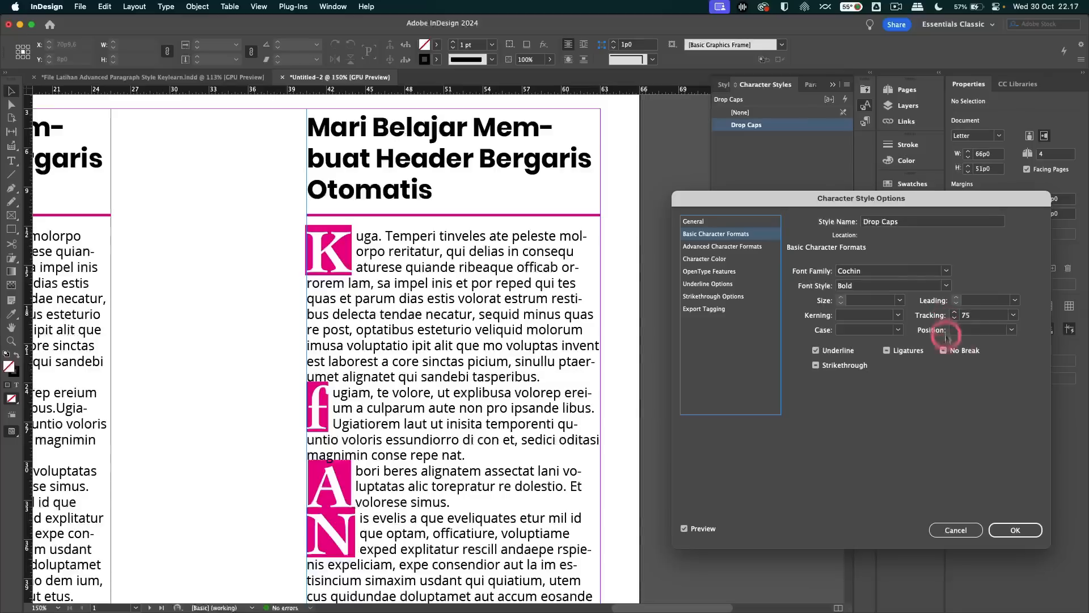
{"action": "left_click", "coordinate": [1029, 581]}
Apply the Body paragraph style to every paragraph after the first one in the text frame with drop caps
{"action": "scroll", "coordinate": [455, 389], "scroll_direction": "down", "scroll_amount": 1, "text": "alt"}
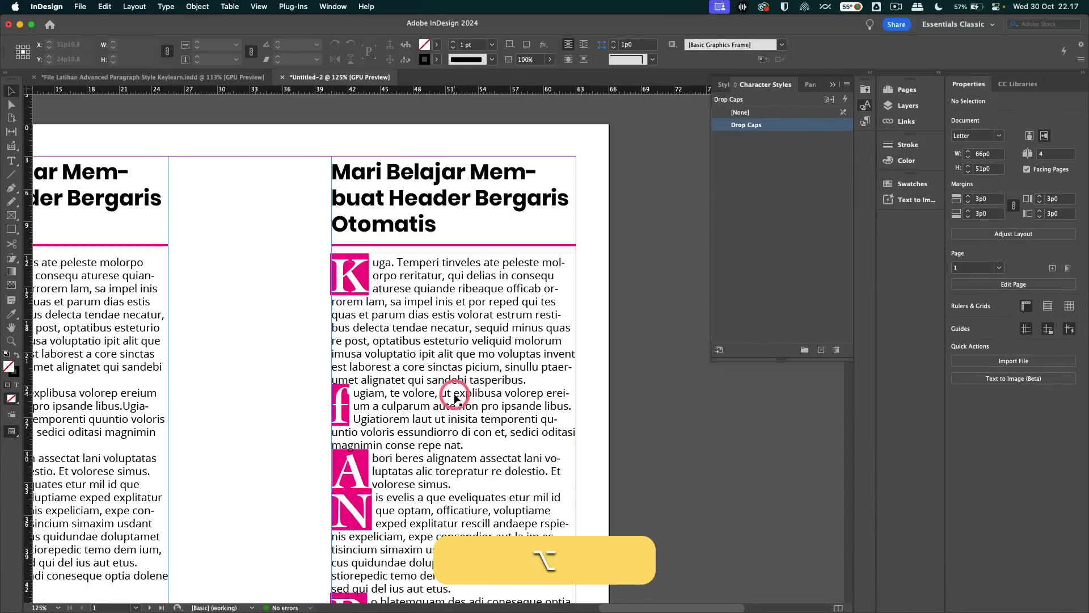
{"action": "left_click", "coordinate": [423, 354]}
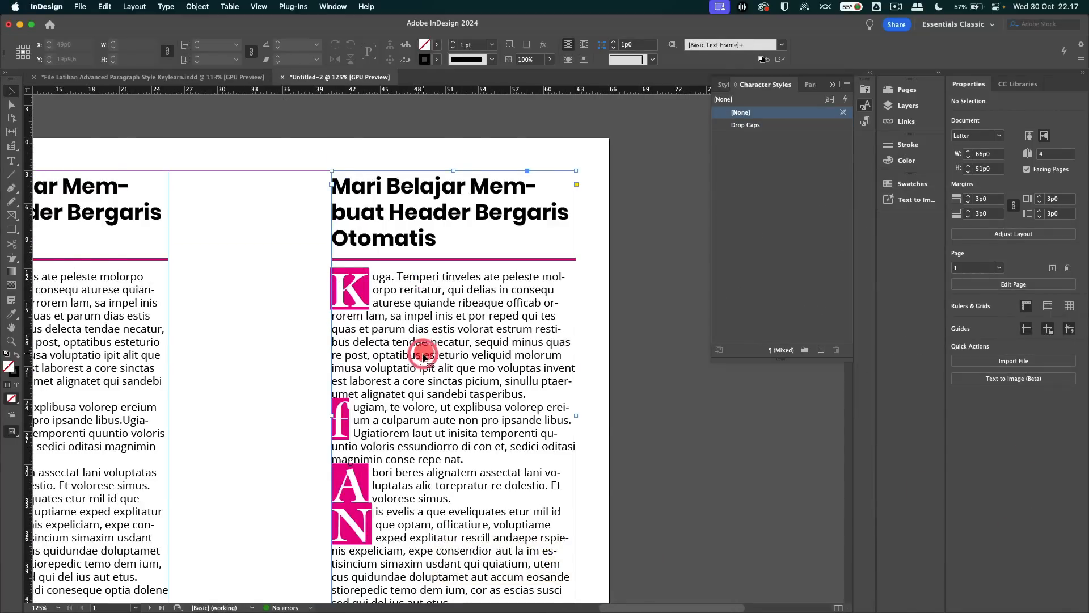
{"action": "scroll", "coordinate": [421, 352], "scroll_direction": "down", "scroll_amount": 2}
{"action": "double_click", "coordinate": [414, 361]}
{"action": "scroll", "coordinate": [413, 356], "scroll_direction": "down", "scroll_amount": 2}
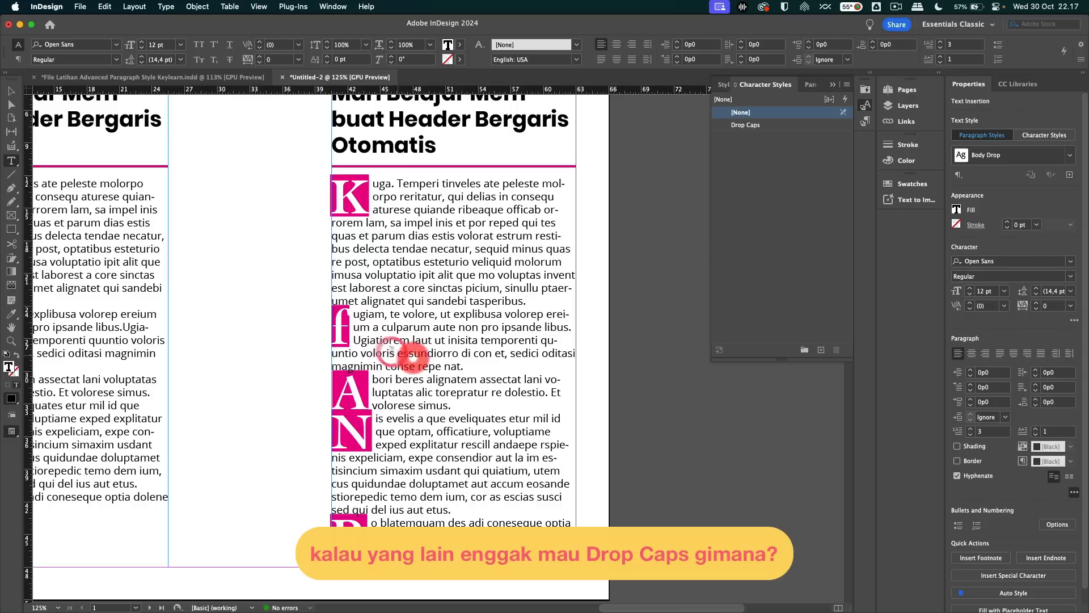
{"action": "left_click_drag", "start_coordinate": [332, 307], "coordinate": [493, 519]}
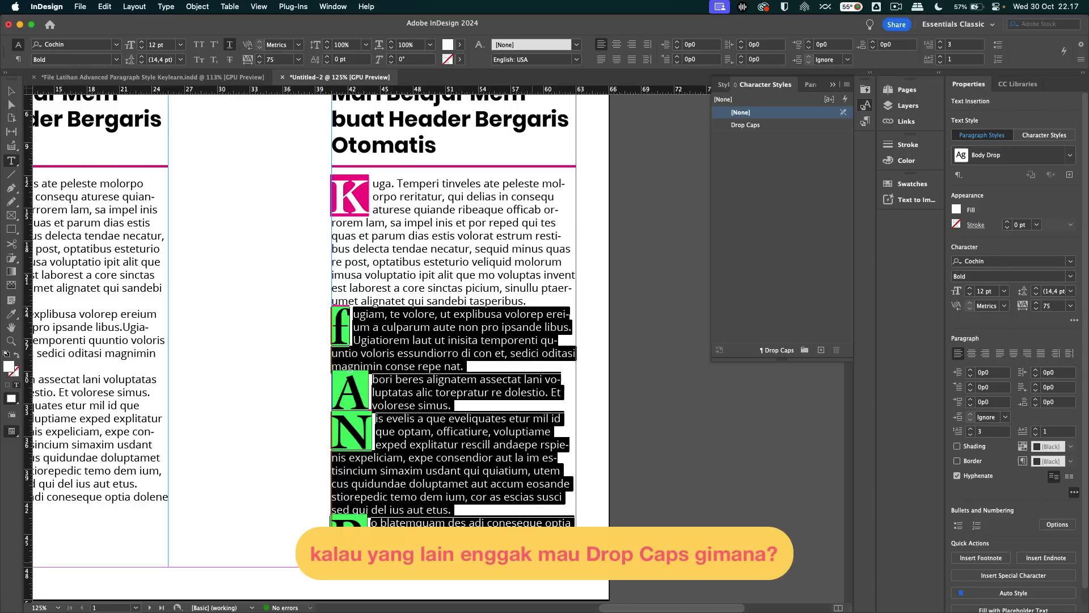
{"action": "left_click", "coordinate": [808, 85]}
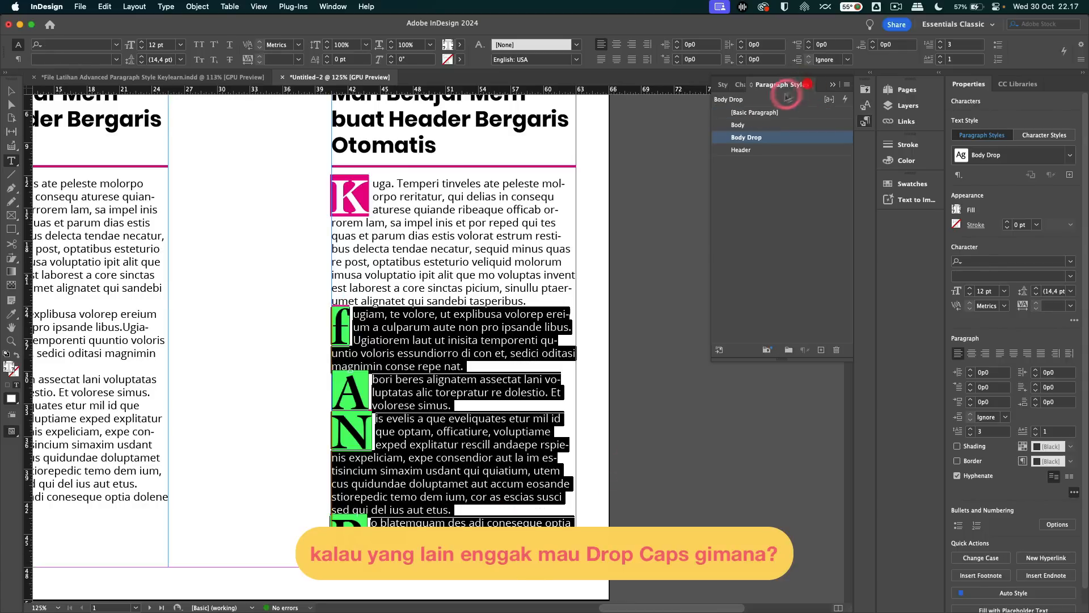
{"action": "left_click", "coordinate": [760, 125]}
{"action": "left_click", "coordinate": [453, 343]}
{"action": "scroll", "coordinate": [454, 344], "scroll_direction": "down", "scroll_amount": 1}
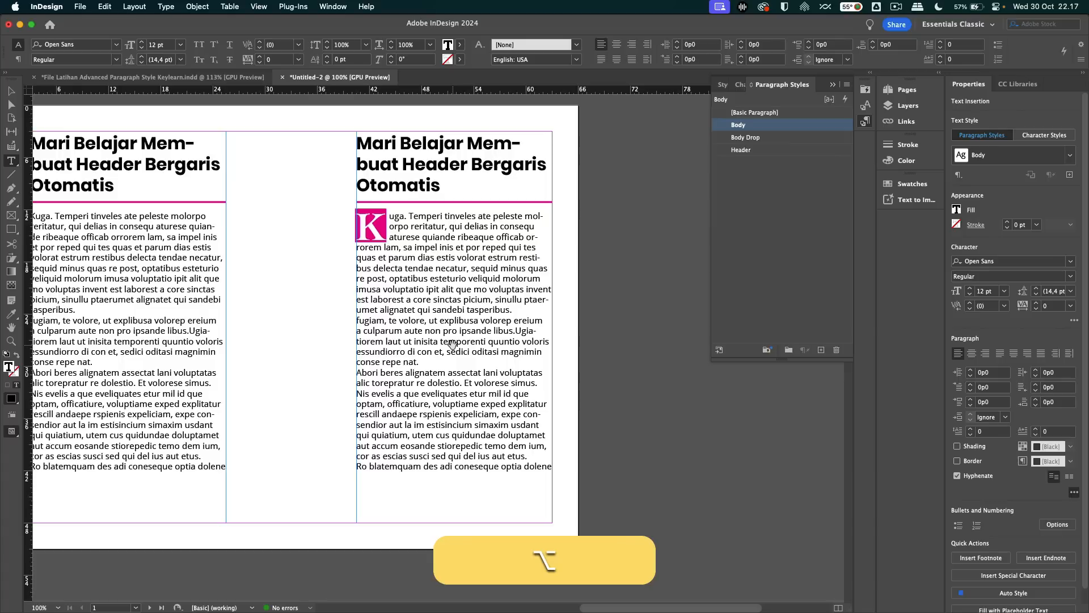
Replace the drop cap K with J and then with U to test the style, and deselect the text
{"action": "left_click_drag", "start_coordinate": [386, 227], "coordinate": [362, 228]}
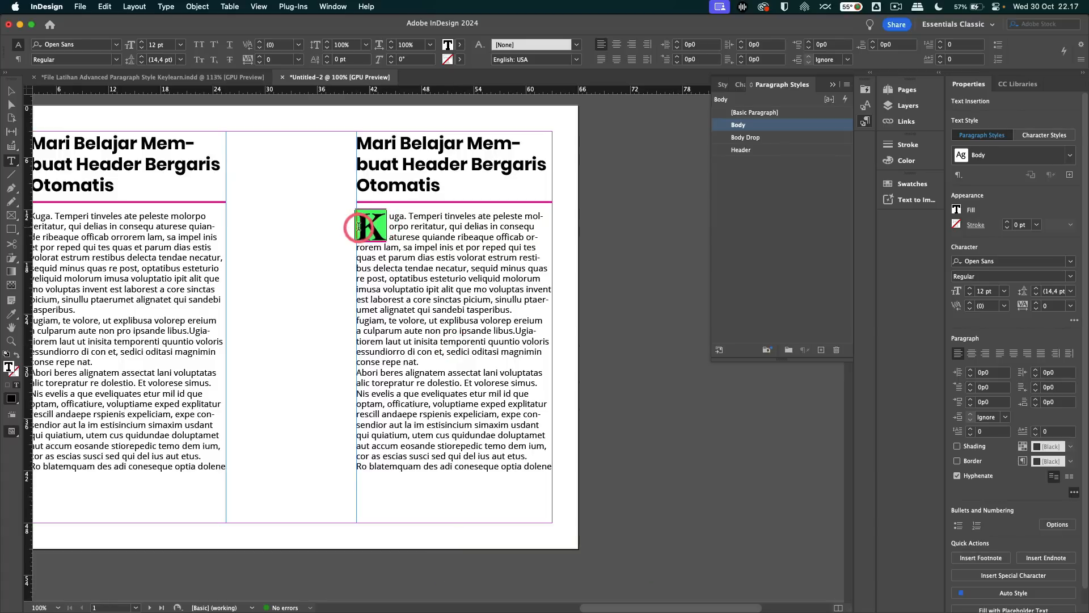
{"action": "type", "text": "J"}
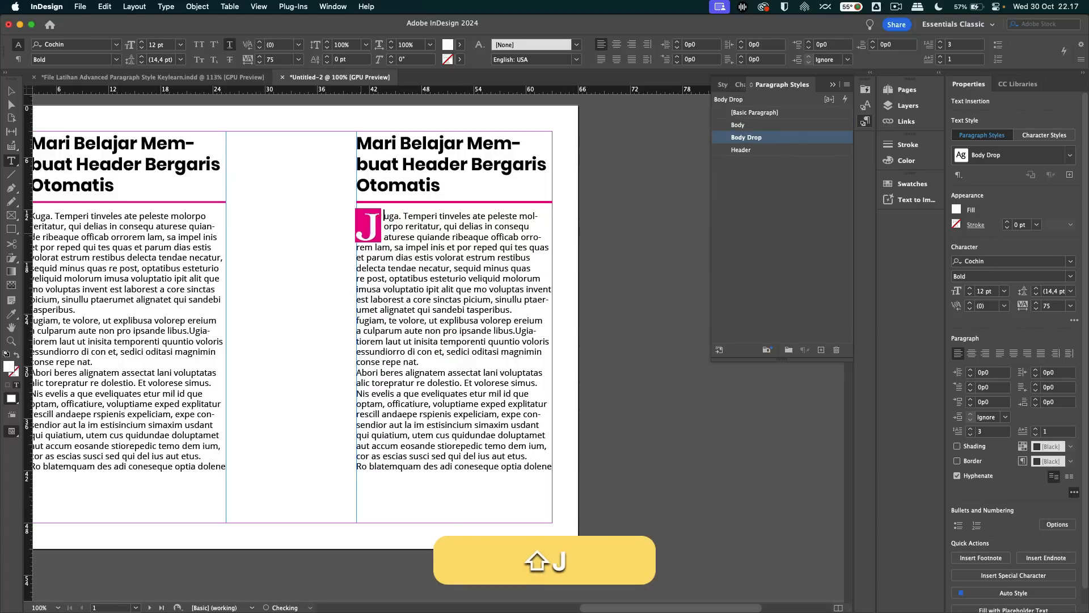
{"action": "key", "text": "BackSpace"}
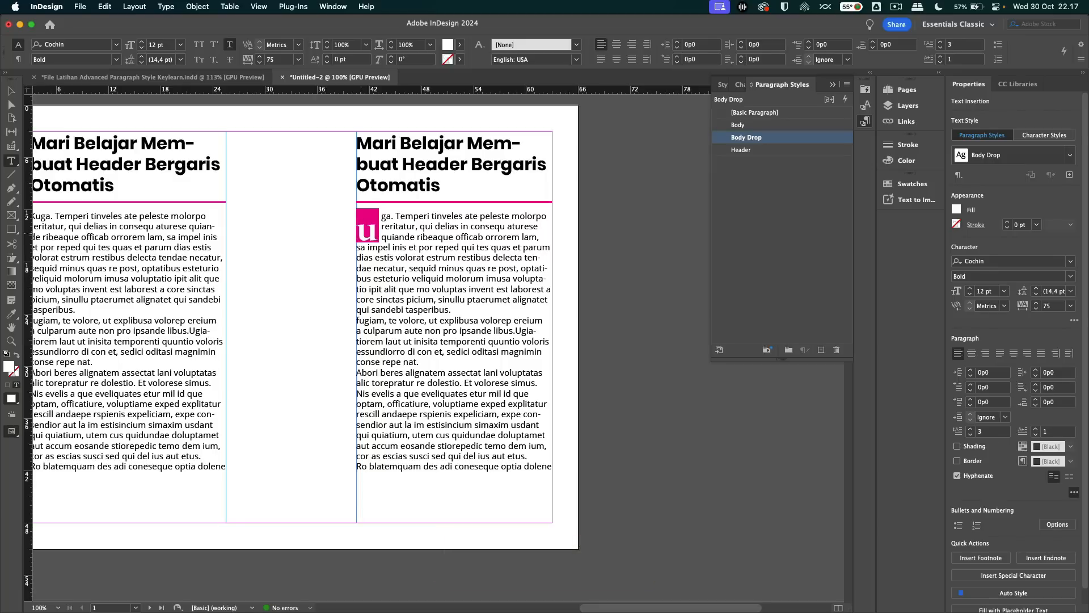
{"action": "key", "text": "BackSpace"}
{"action": "type", "text": "U"}
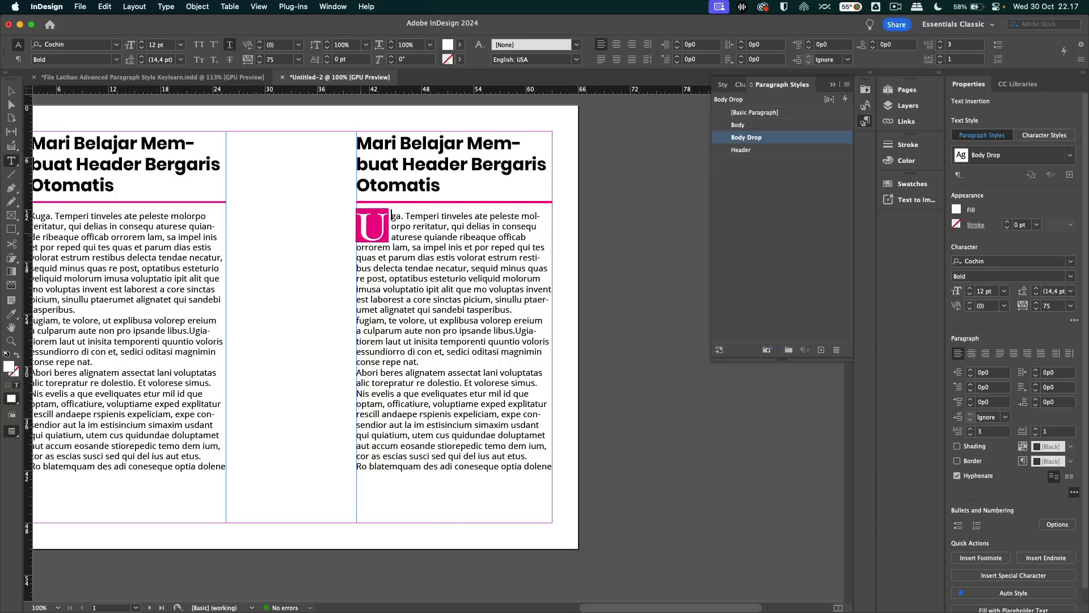
{"action": "key", "text": "Escape"}
{"action": "key", "text": "v"}
{"action": "left_click", "coordinate": [602, 234]}
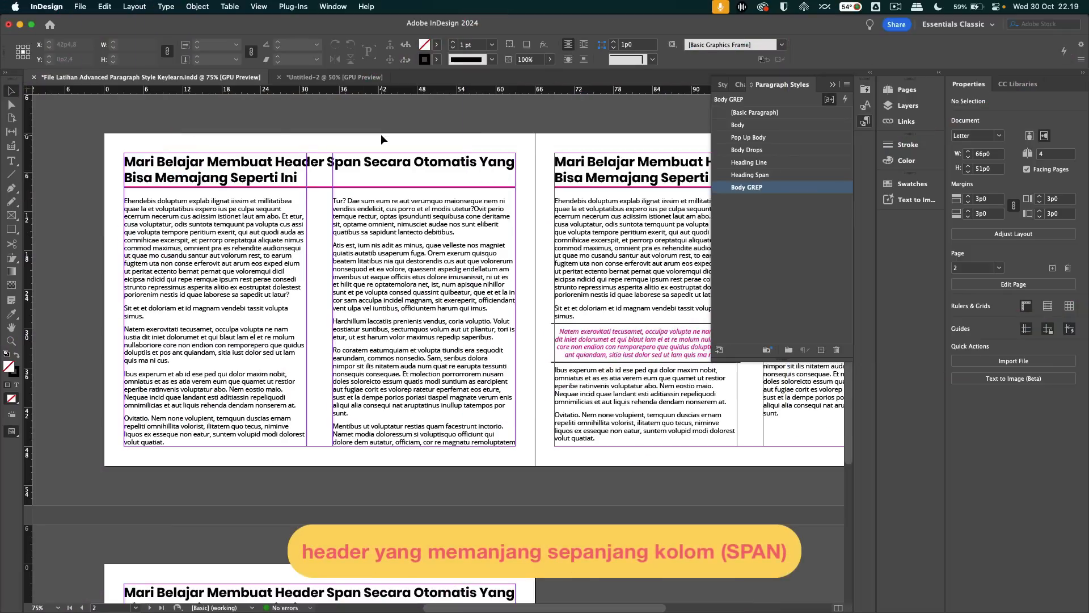
{"action": "left_click", "coordinate": [357, 159]}
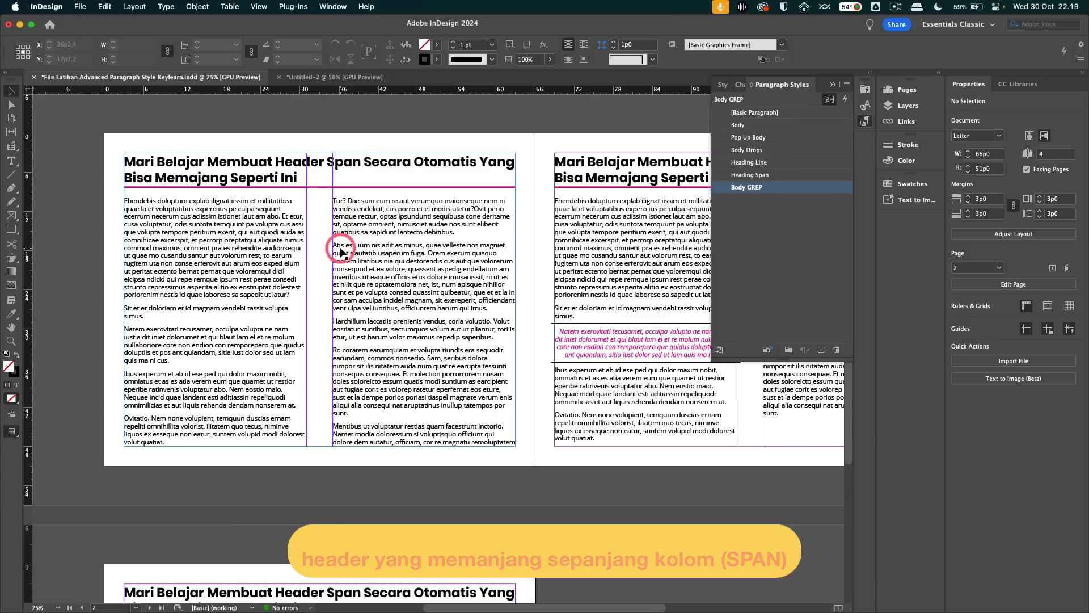
{"action": "left_click_drag", "start_coordinate": [342, 252], "coordinate": [313, 255]}
{"action": "key", "text": "super+z"}
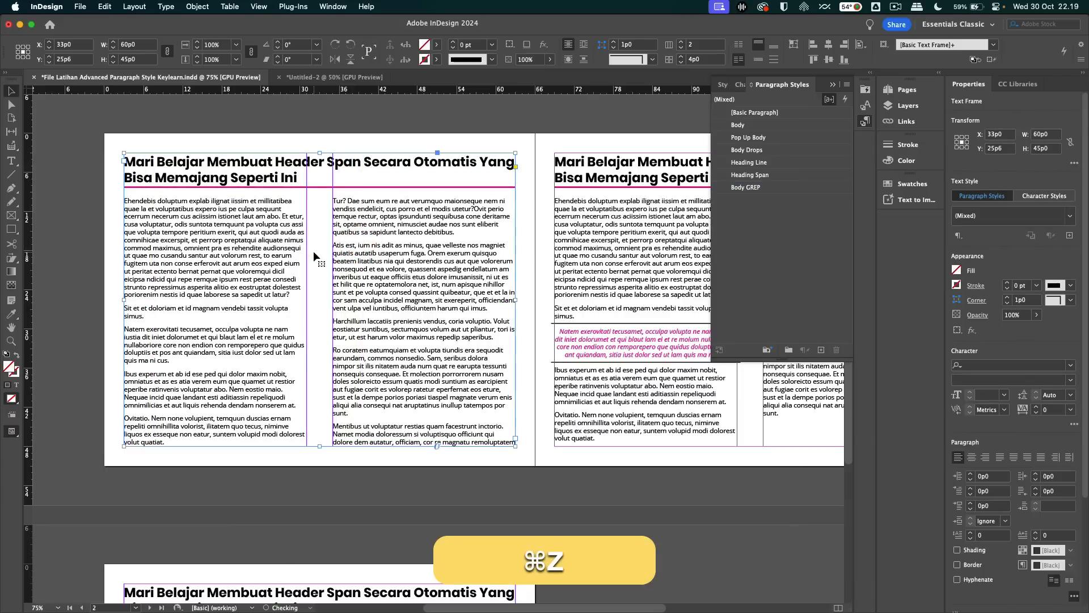
Switch to the Untitled-2 document and view its blank page 2
{"action": "left_click", "coordinate": [329, 78]}
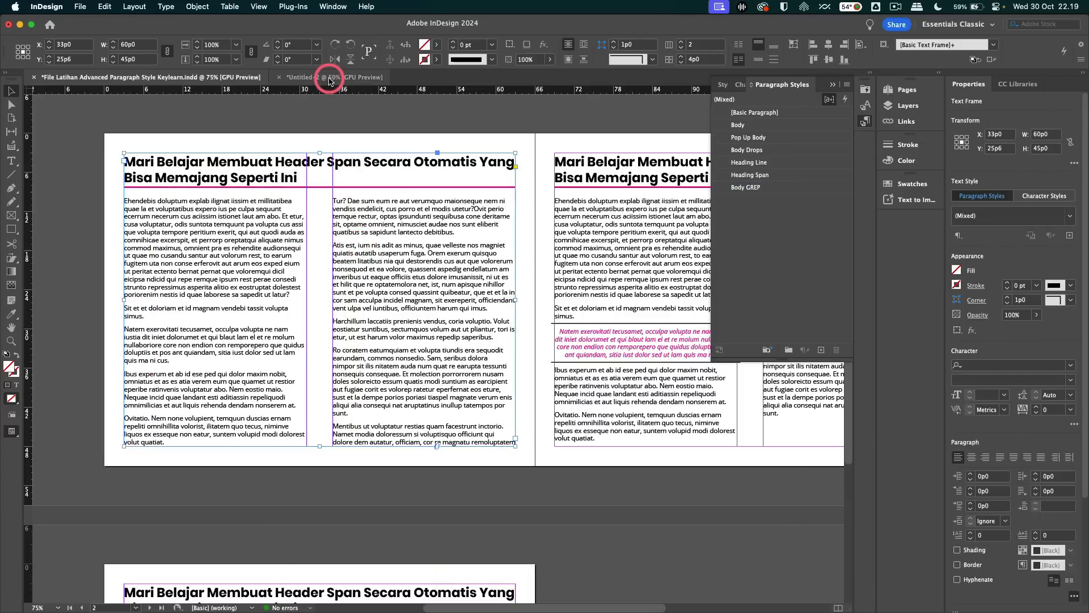
{"action": "left_click", "coordinate": [329, 79]}
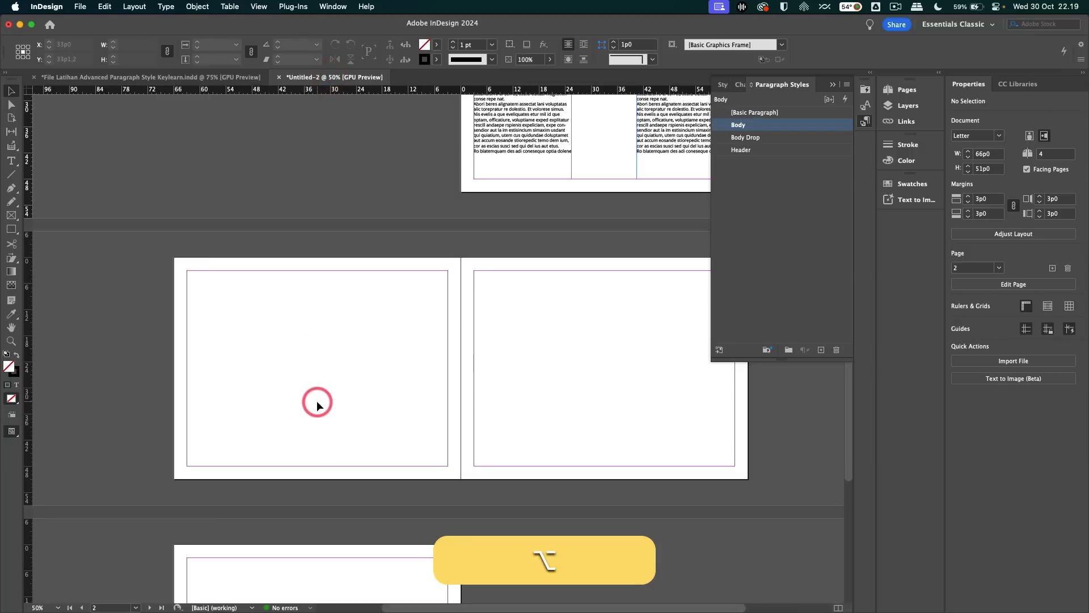
{"action": "scroll", "coordinate": [317, 402], "scroll_direction": "up", "scroll_amount": 2}
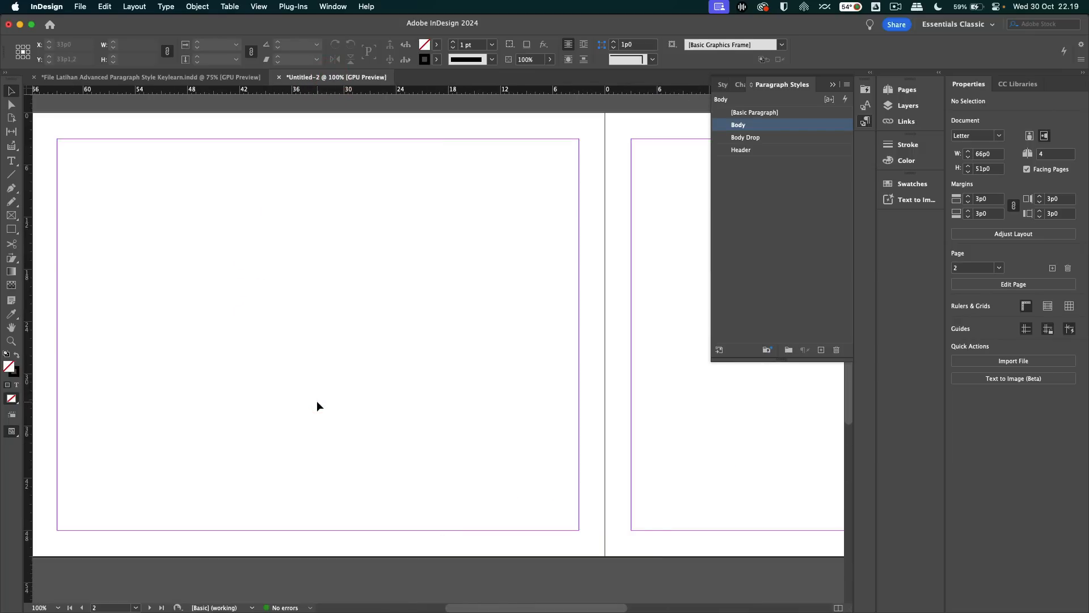
{"action": "left_click", "coordinate": [297, 272]}
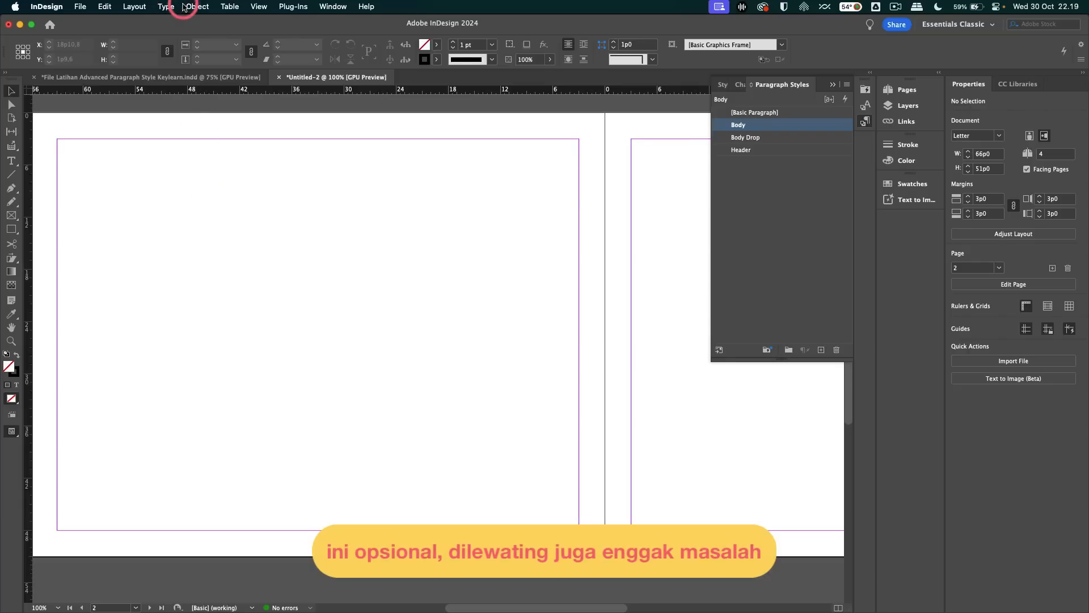
{"action": "left_click", "coordinate": [141, 12]}
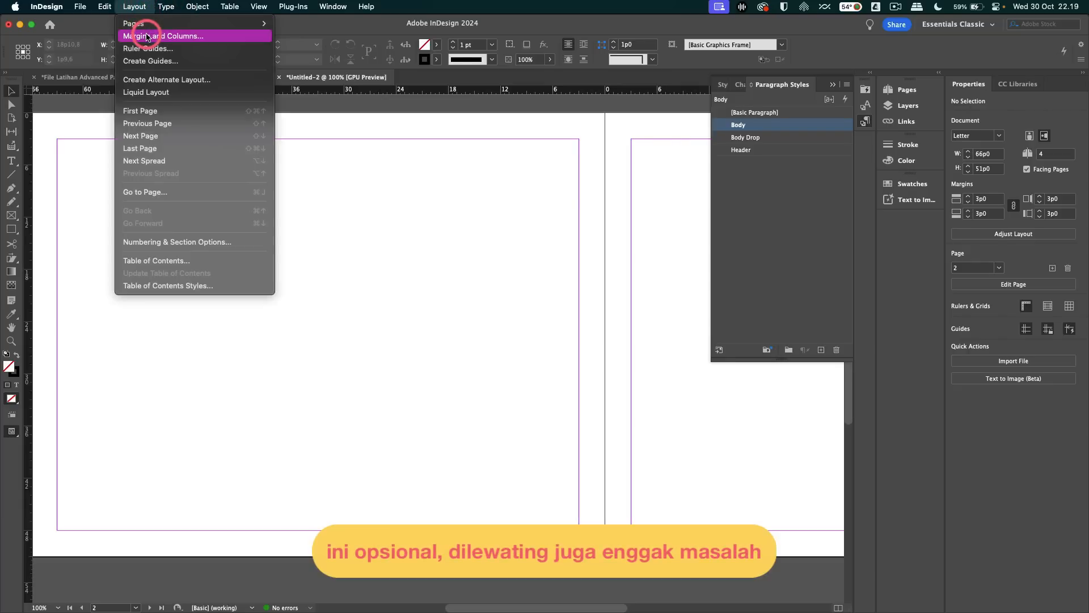
{"action": "left_click", "coordinate": [146, 34]}
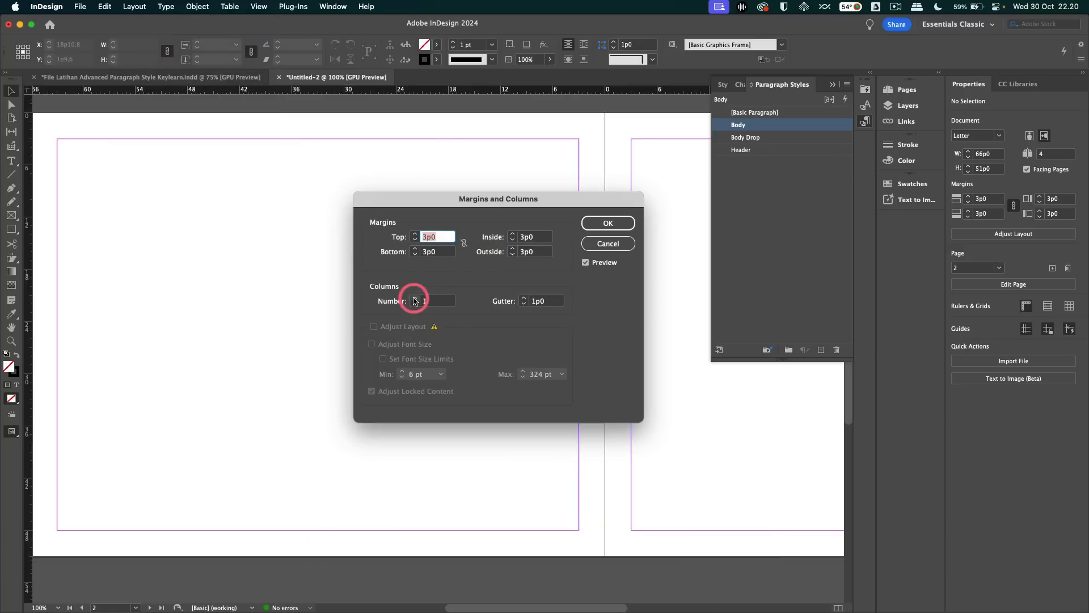
{"action": "left_click", "coordinate": [608, 241]}
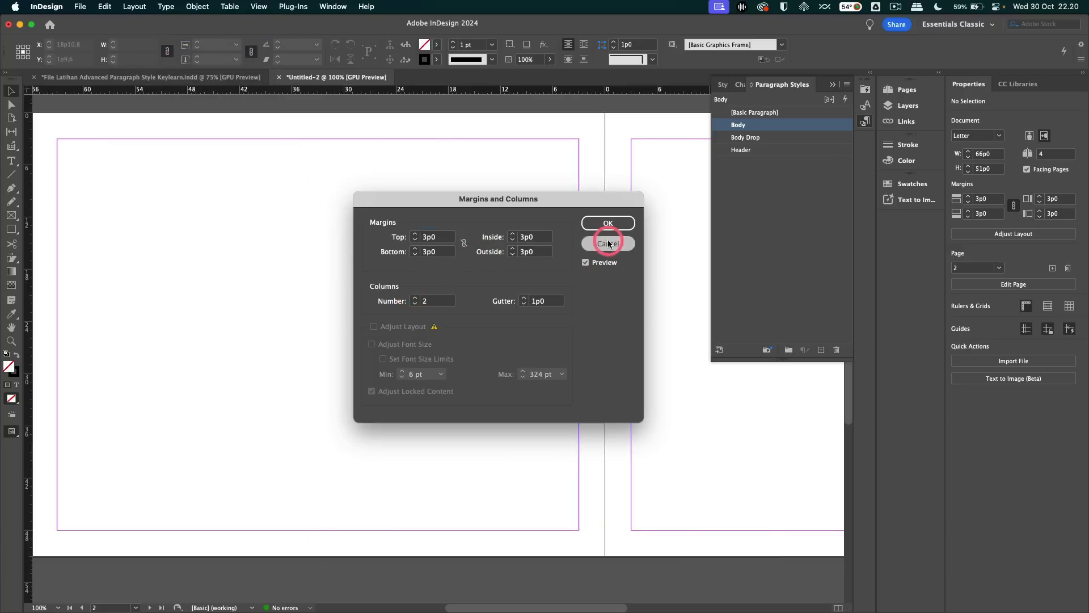
Select the spread with pages 2-3 and give page 2 two columns with a 3p0 gutter
{"action": "left_click", "coordinate": [914, 90]}
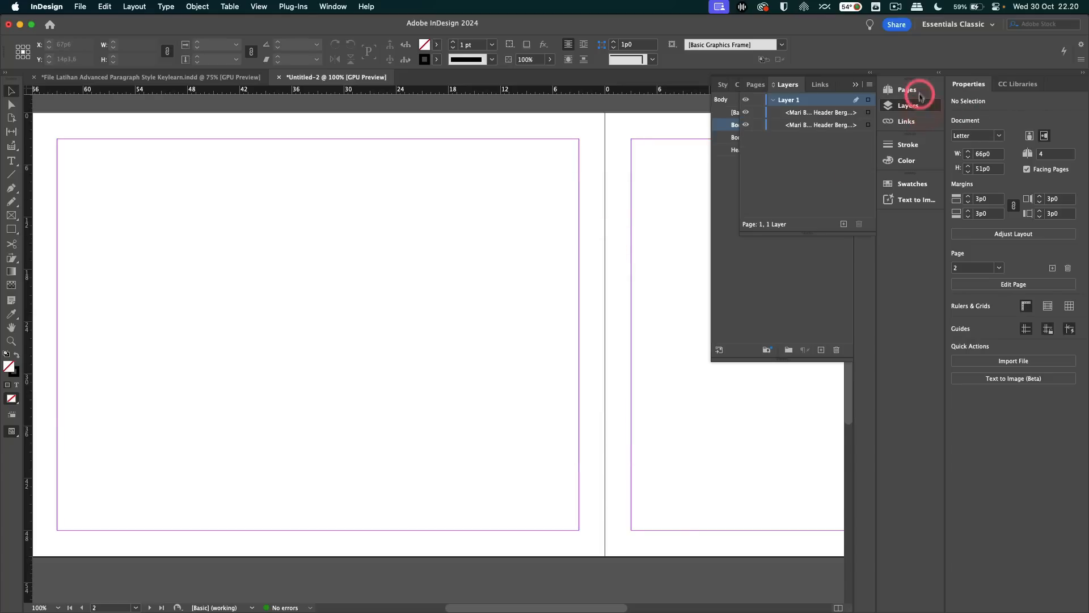
{"action": "left_click", "coordinate": [805, 190]}
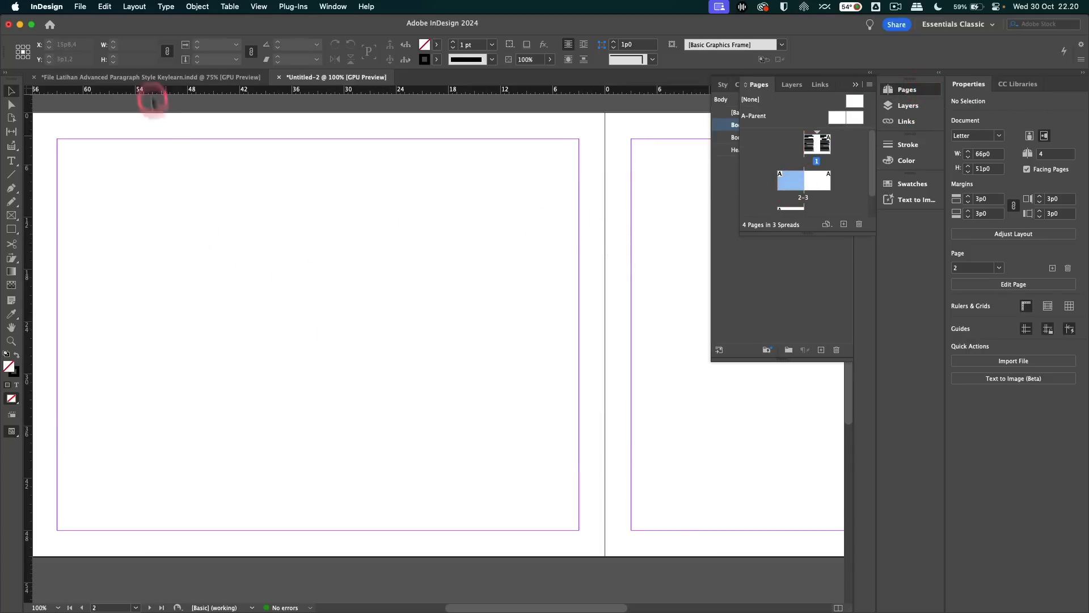
{"action": "left_click", "coordinate": [138, 7]}
{"action": "left_click", "coordinate": [178, 78]}
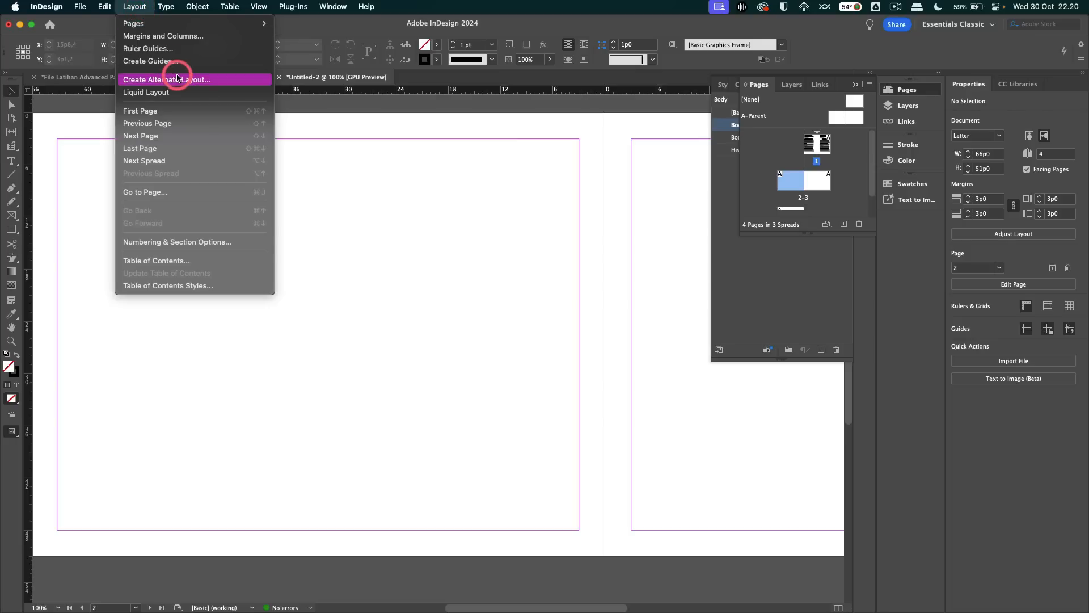
{"action": "left_click", "coordinate": [163, 36]}
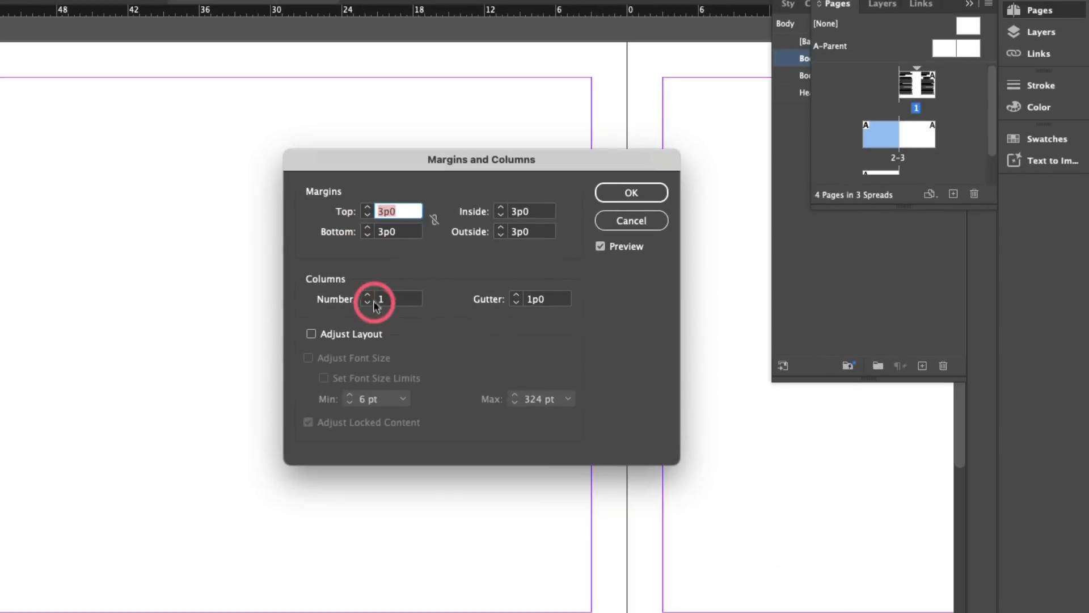
{"action": "left_click", "coordinate": [368, 295]}
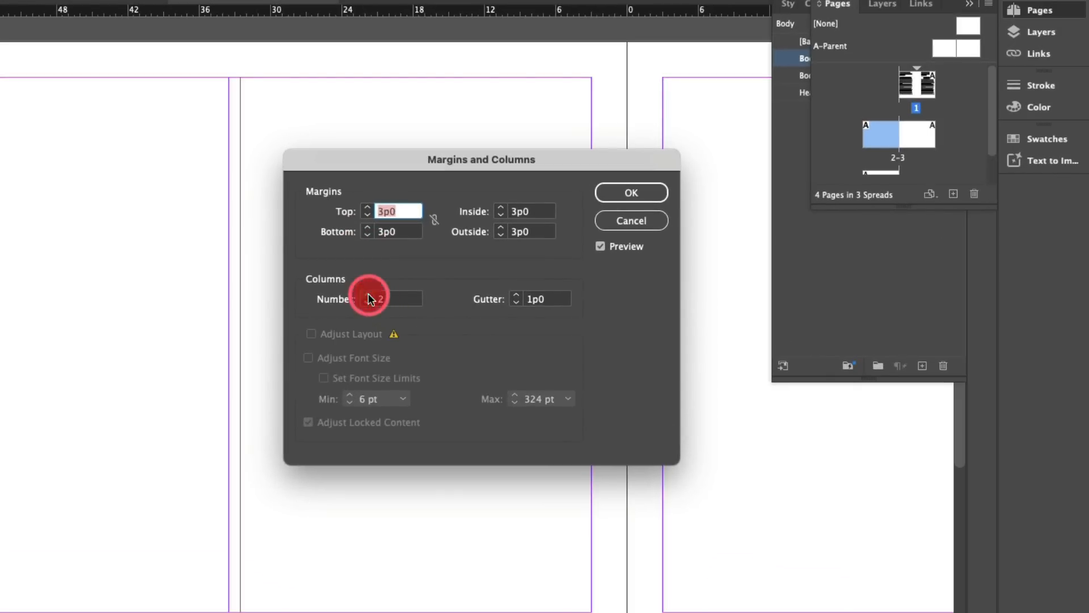
{"action": "left_click", "coordinate": [515, 295]}
{"action": "left_click", "coordinate": [516, 296]}
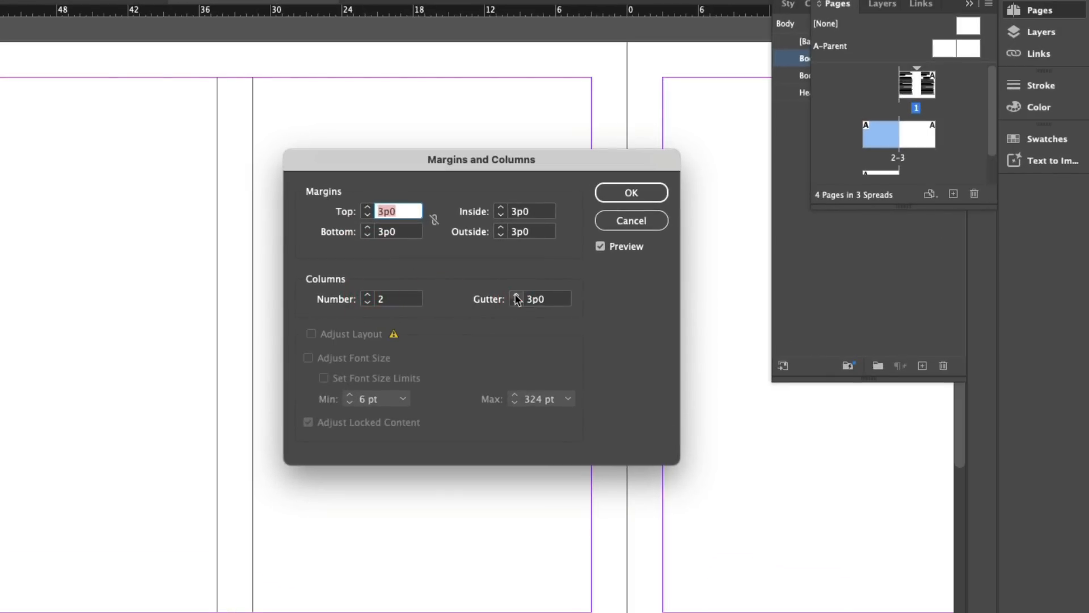
{"action": "left_click", "coordinate": [631, 192]}
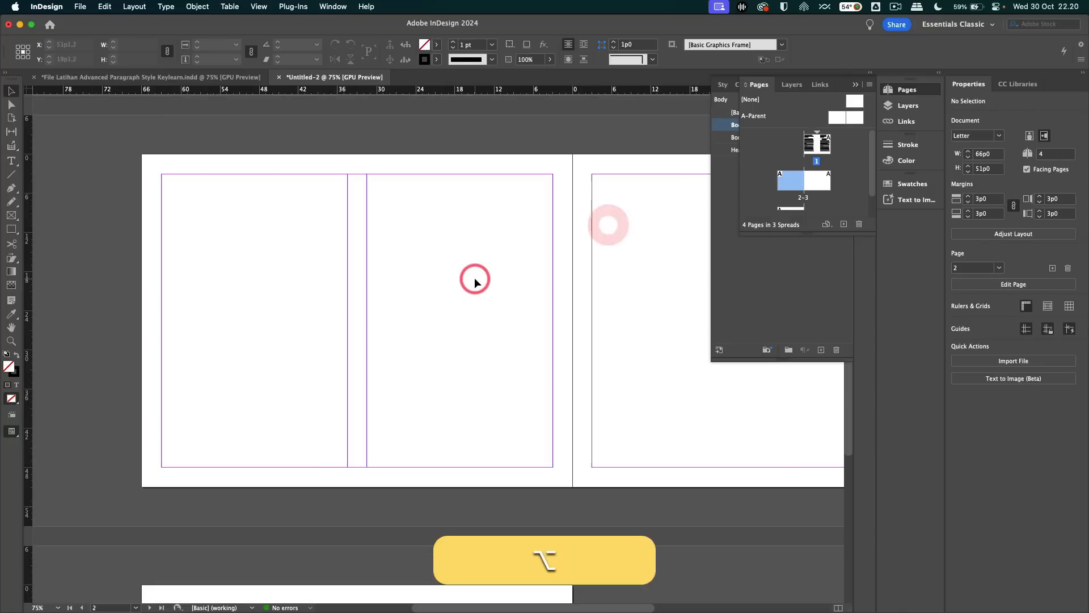
Draw a text frame filling the margin area of page 2 across both column guides
{"action": "scroll", "coordinate": [474, 278], "scroll_direction": "up", "scroll_amount": 1}
{"action": "key", "text": "t"}
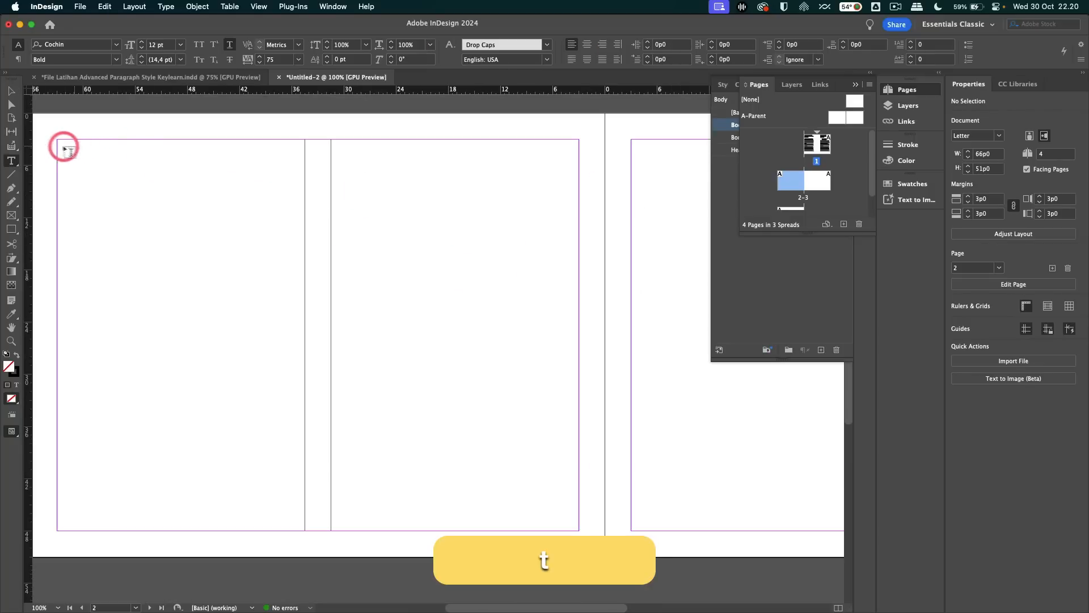
{"action": "left_click_drag", "start_coordinate": [63, 145], "coordinate": [570, 540]}
{"action": "left_click_drag", "start_coordinate": [579, 538], "coordinate": [579, 531]}
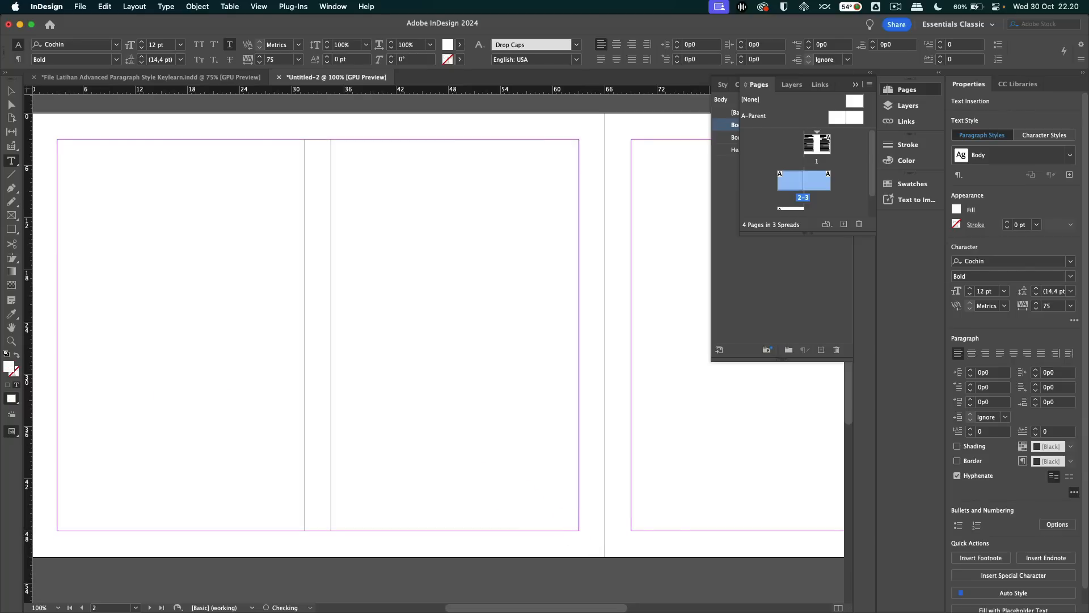
Switch to Word and copy the text from the heading "Mari Belajar Membuat Header Span" through the end of the document
{"action": "key", "text": "super+Tab"}
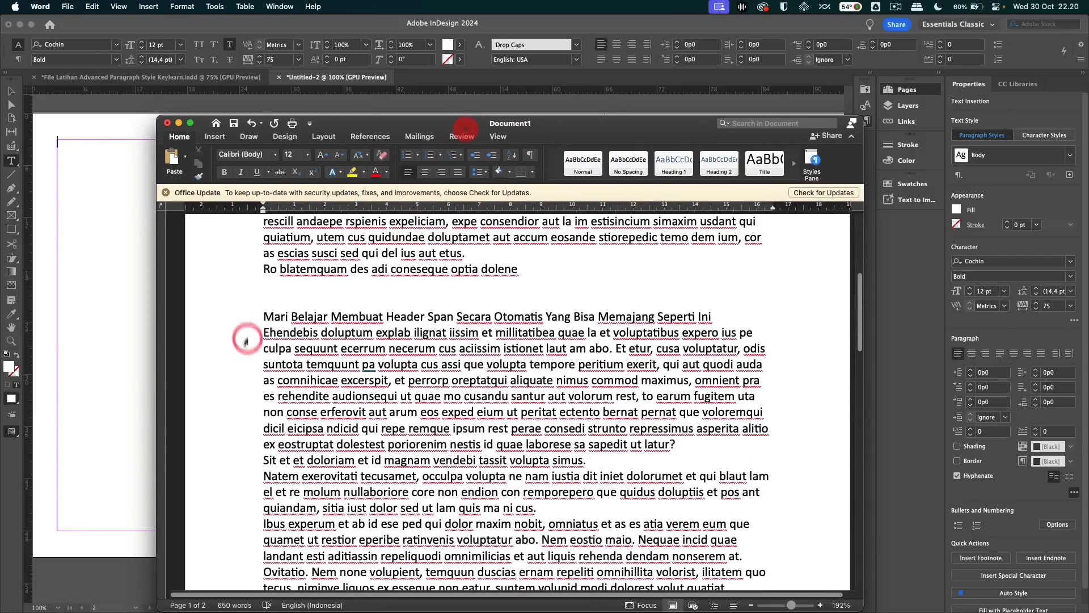
{"action": "left_click", "coordinate": [260, 316]}
{"action": "scroll", "coordinate": [258, 315], "scroll_direction": "down", "scroll_amount": 15}
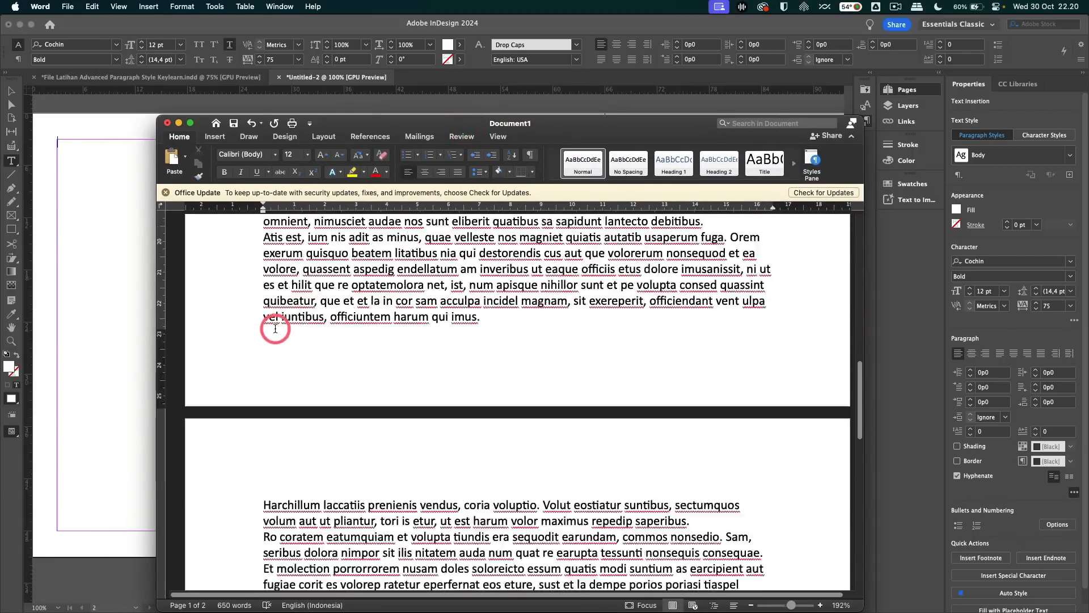
{"action": "left_click", "coordinate": [736, 402], "text": "shift"}
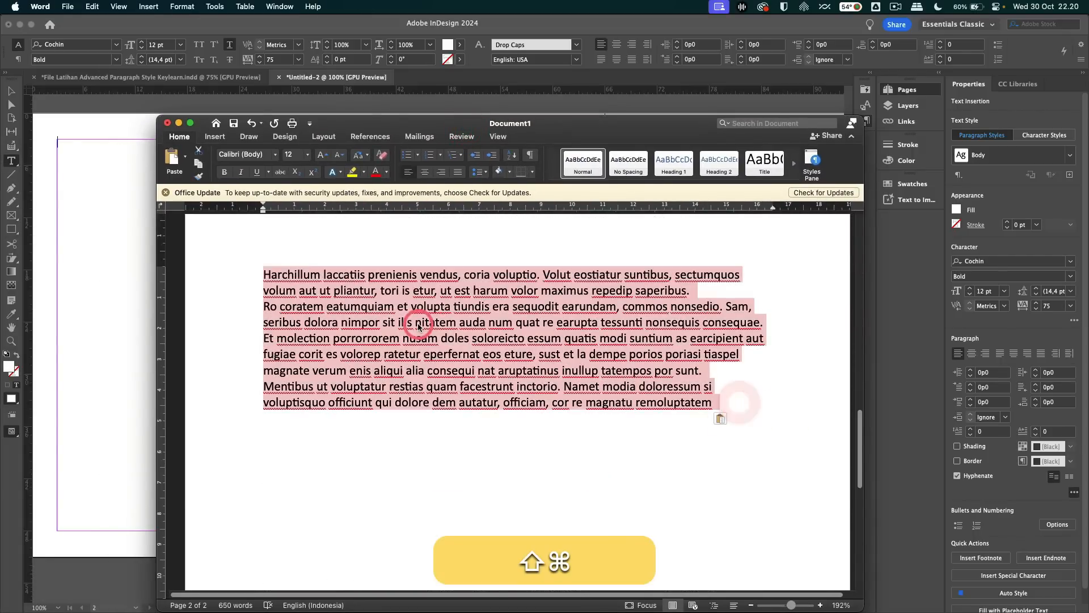
{"action": "key", "text": "super+c"}
Return to InDesign and paste the copied article into the text frame on page 2
{"action": "left_click", "coordinate": [68, 262]}
{"action": "left_click", "coordinate": [91, 208]}
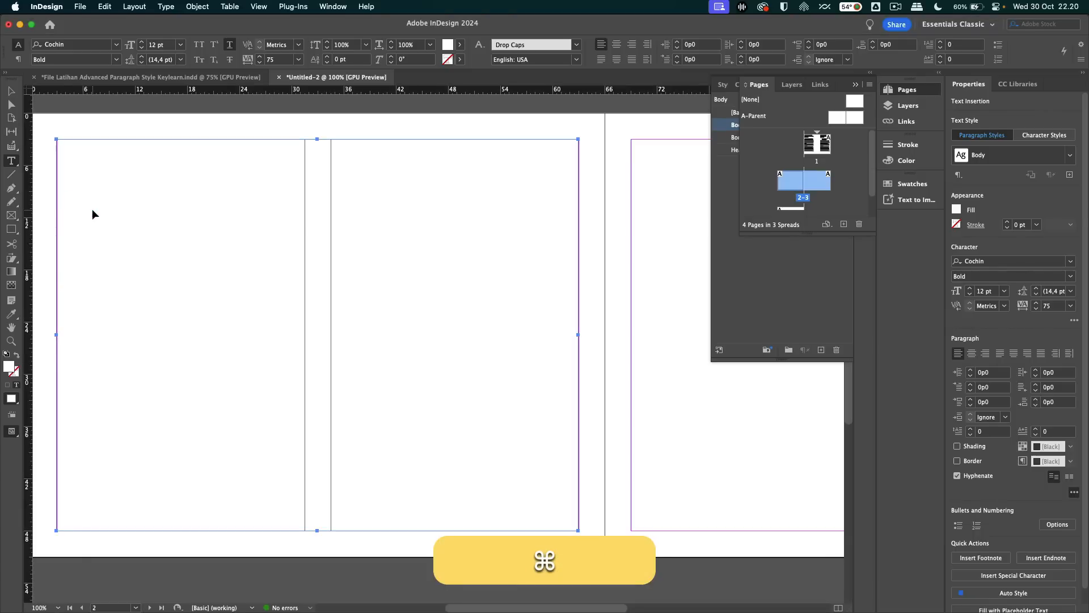
{"action": "key", "text": "super+v"}
Try narrowing the text frame to the first column and duplicating it into the second, and undo both changes
{"action": "left_click", "coordinate": [11, 91]}
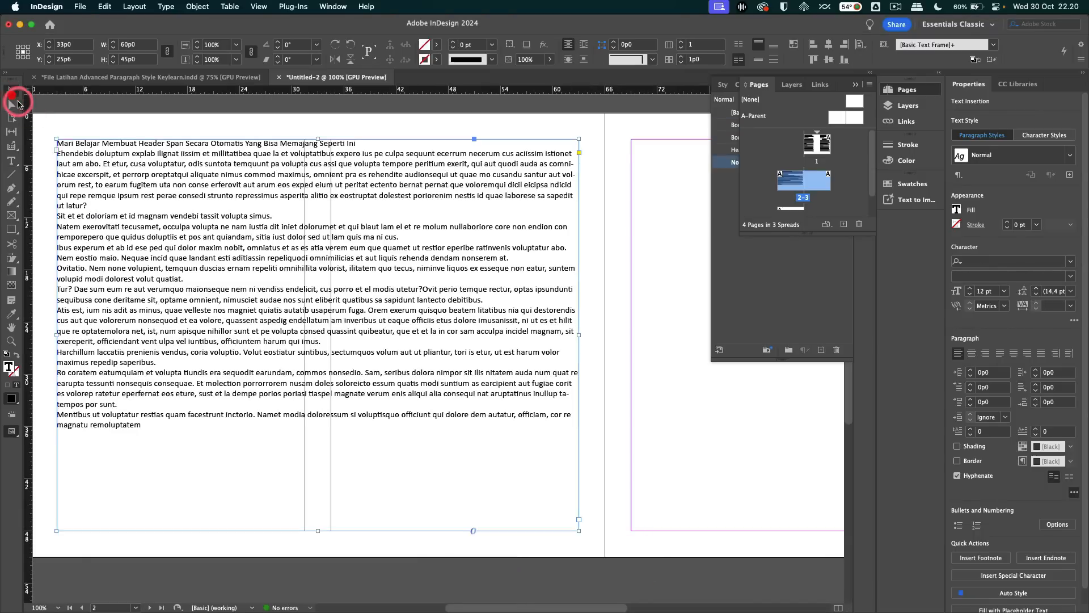
{"action": "left_click", "coordinate": [124, 183]}
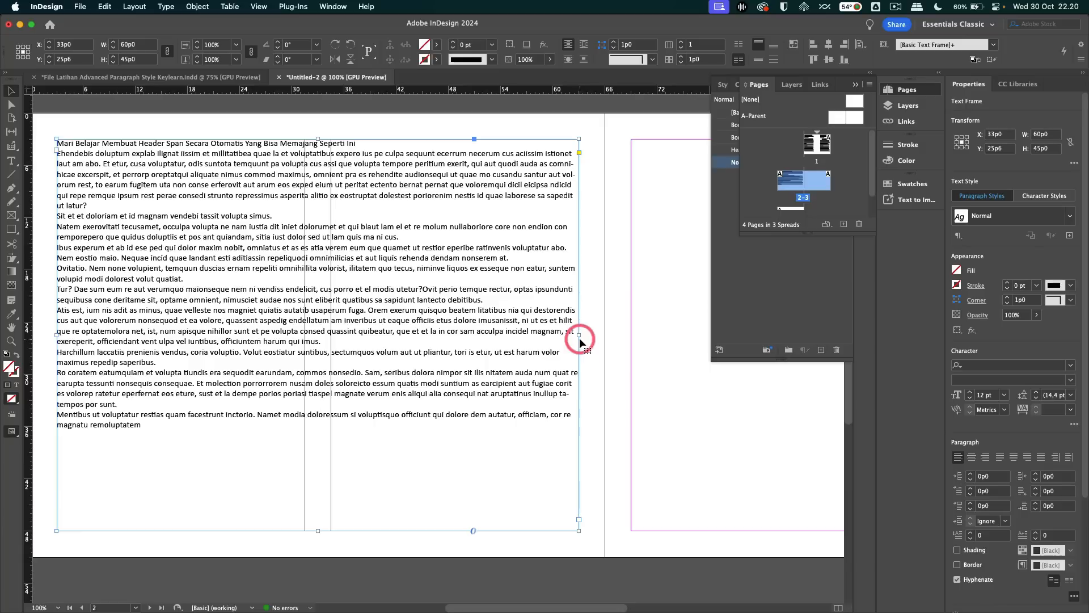
{"action": "left_click_drag", "start_coordinate": [578, 337], "coordinate": [494, 355]}
{"action": "left_click", "coordinate": [604, 329]}
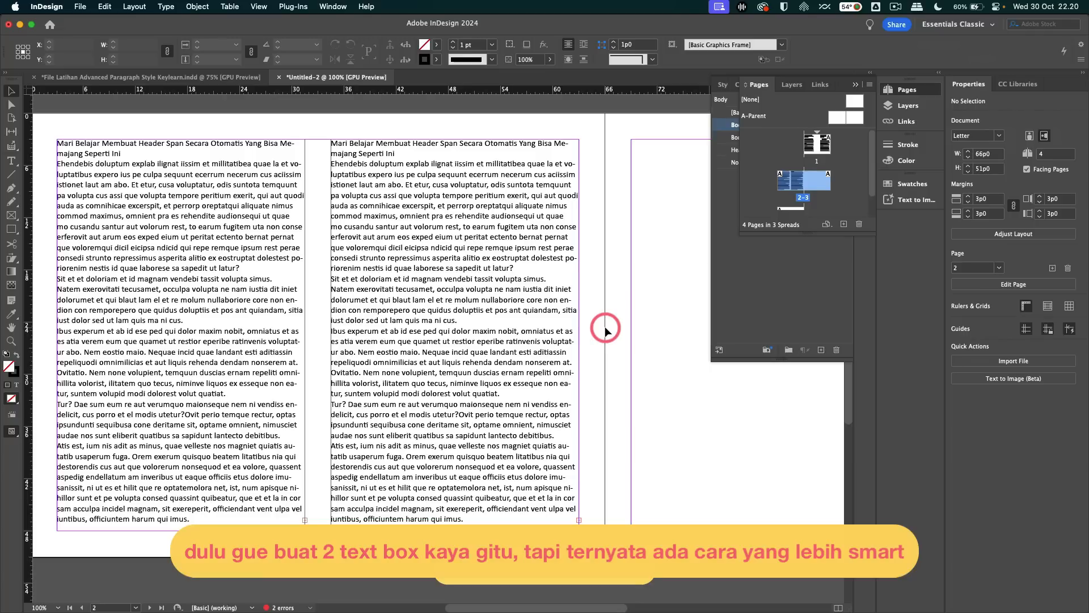
{"action": "key", "text": "super+z"}
{"action": "key", "text": "super+z"}
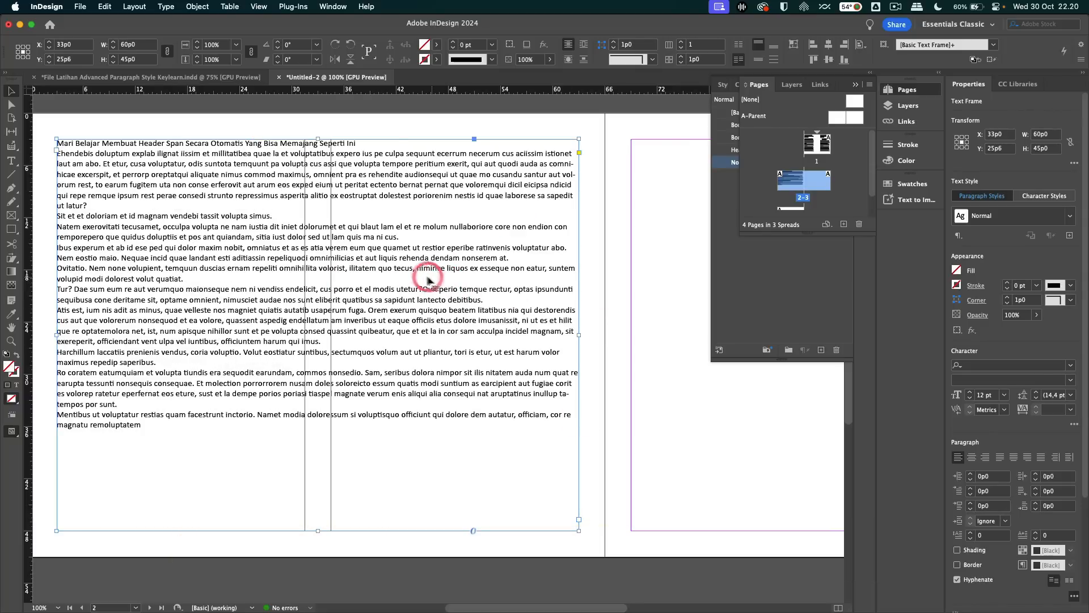
Set the page 2 text frame to two columns with a 3p0 gutter in Text Frame Options
{"action": "left_click", "coordinate": [199, 7]}
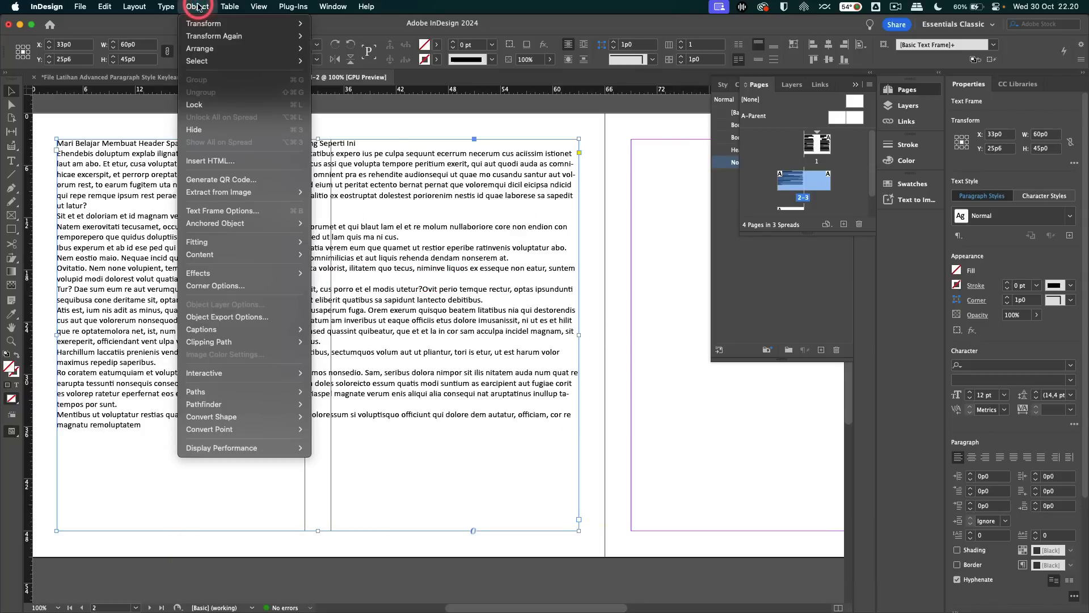
{"action": "left_click", "coordinate": [539, 121]}
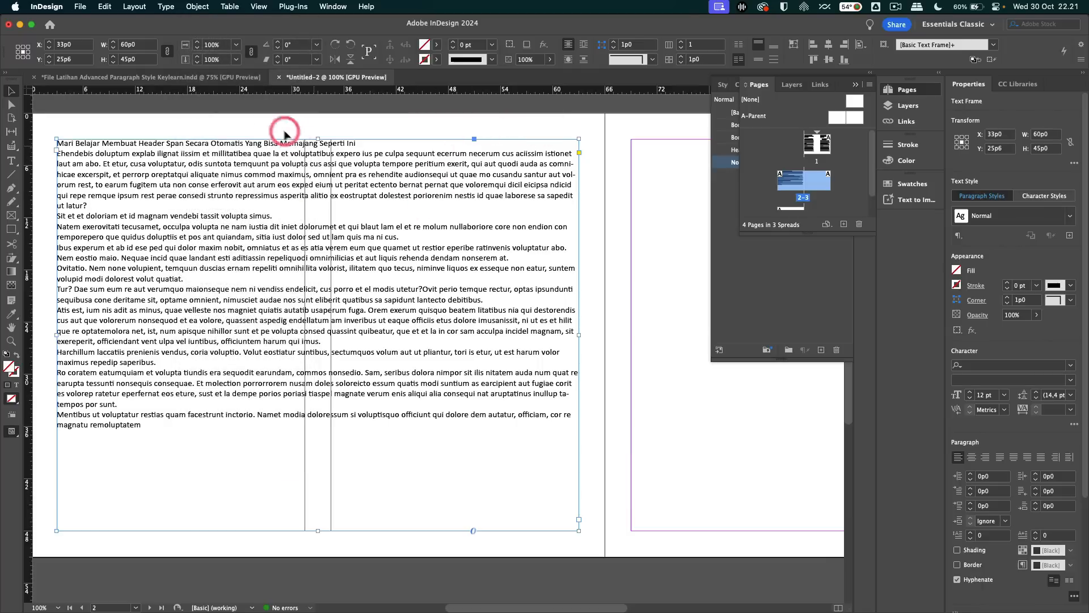
{"action": "left_click", "coordinate": [197, 8]}
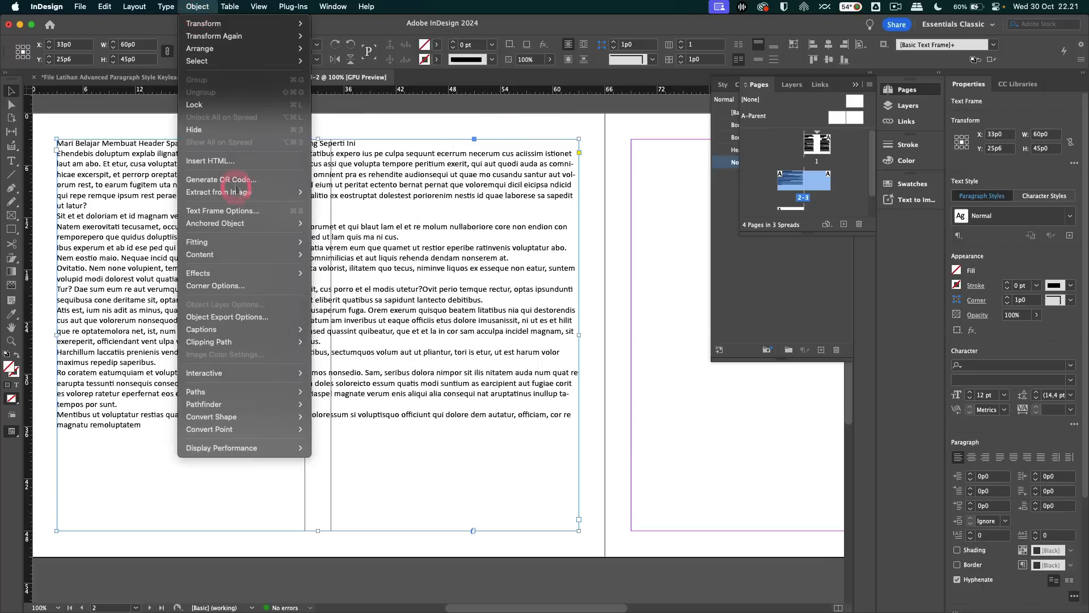
{"action": "left_click", "coordinate": [241, 211]}
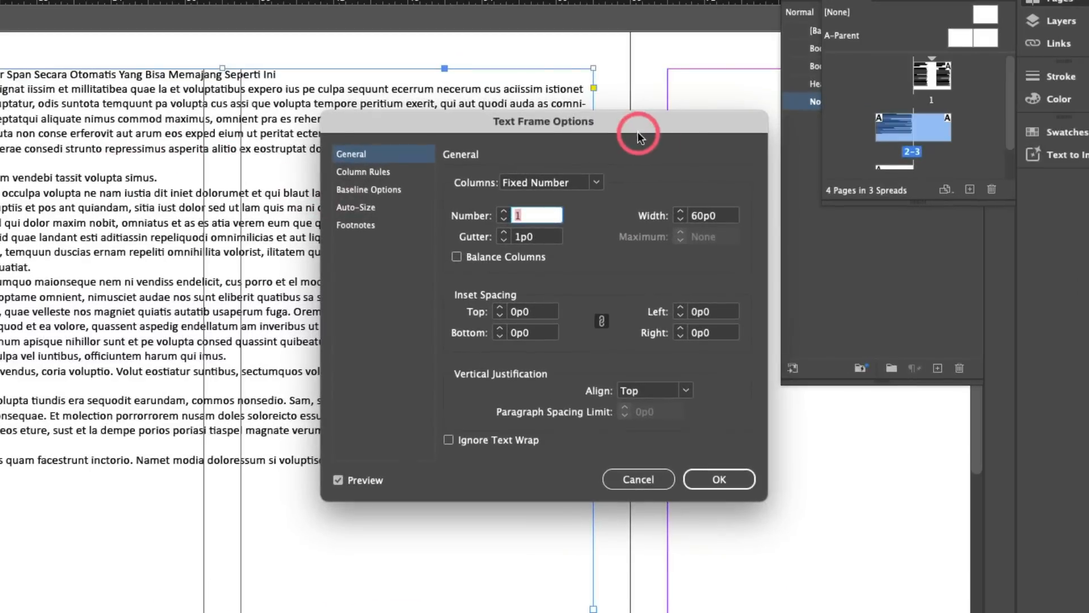
{"action": "left_click_drag", "start_coordinate": [637, 136], "coordinate": [705, 102]}
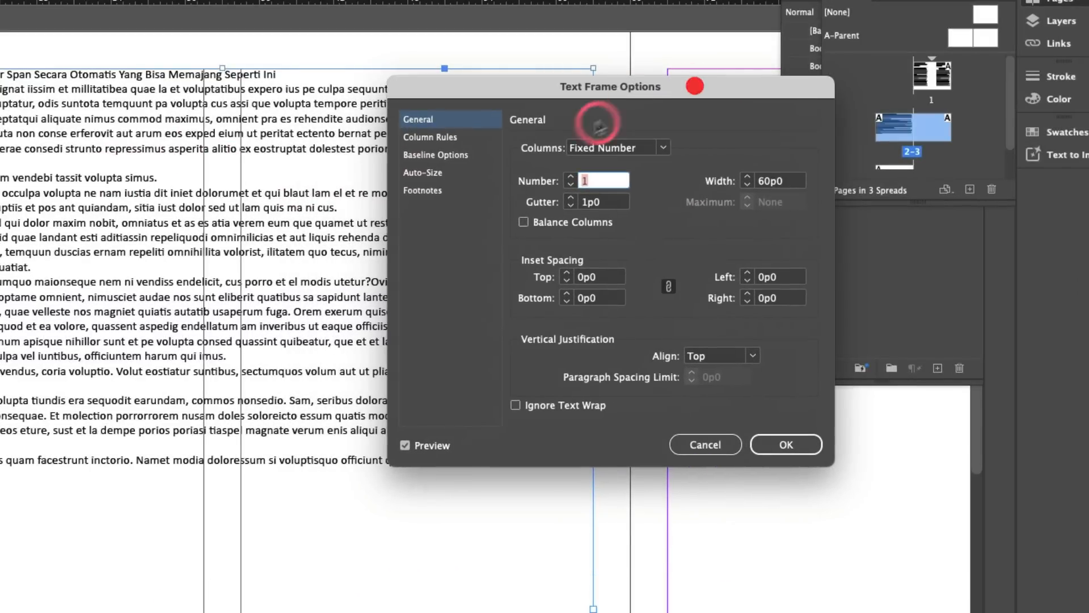
{"action": "left_click", "coordinate": [572, 178]}
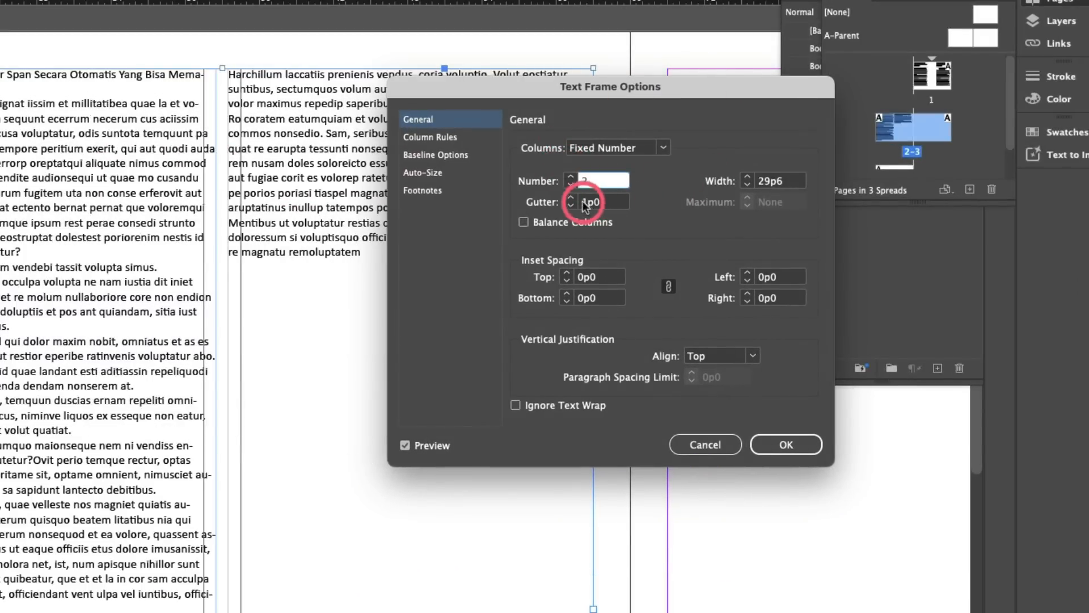
{"action": "left_click", "coordinate": [566, 198]}
{"action": "left_click", "coordinate": [567, 198]}
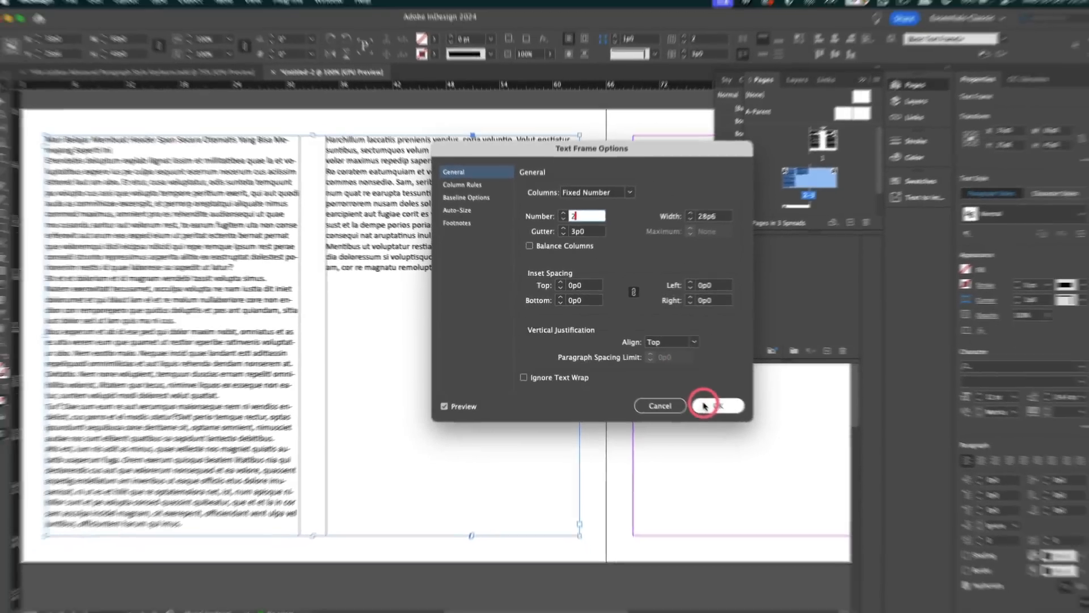
{"action": "left_click", "coordinate": [786, 444]}
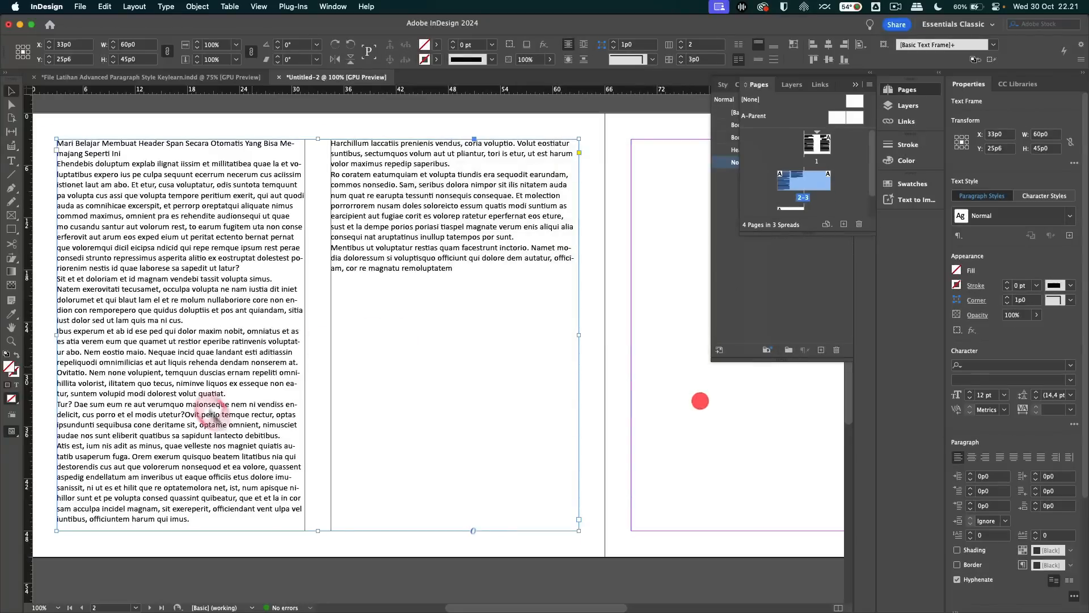
Move the two-column text frame away from the margins as a test and undo the move
{"action": "scroll", "coordinate": [282, 335], "scroll_direction": "down", "scroll_amount": 1, "text": "alt"}
{"action": "left_click_drag", "start_coordinate": [241, 339], "coordinate": [295, 226]}
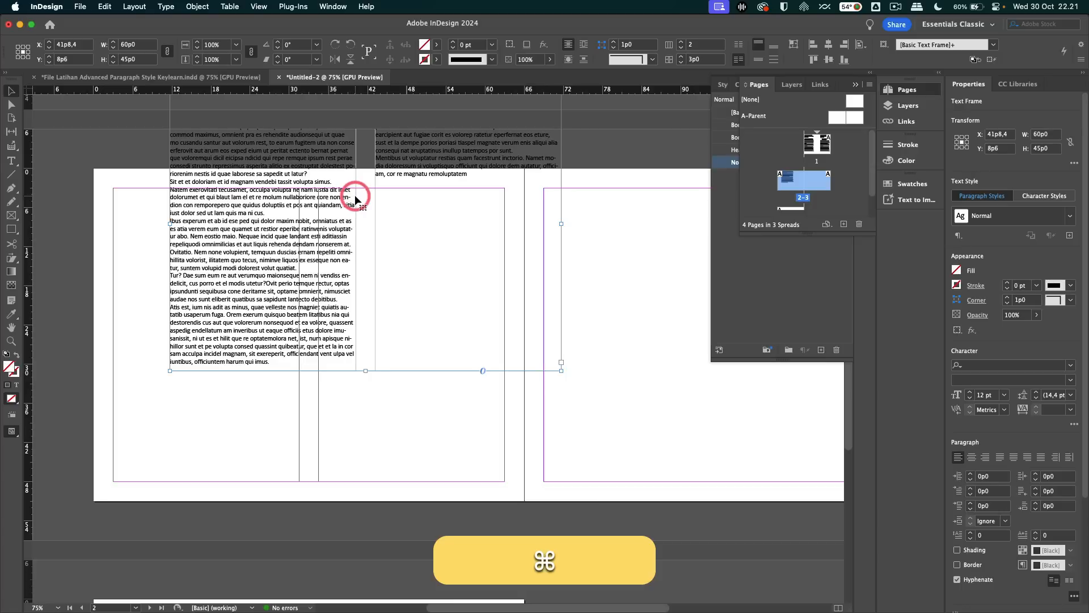
{"action": "key", "text": "cmd+z"}
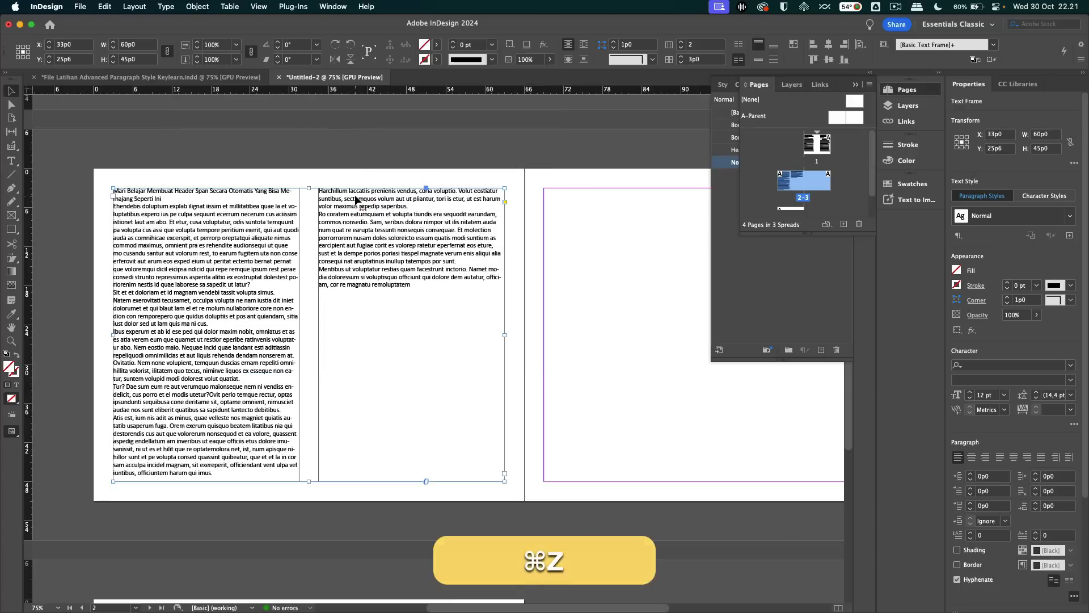
Apply the Body paragraph style to all text in the frame and the Header style to its title, and deselect
{"action": "left_click", "coordinate": [547, 230]}
{"action": "double_click", "coordinate": [193, 202]}
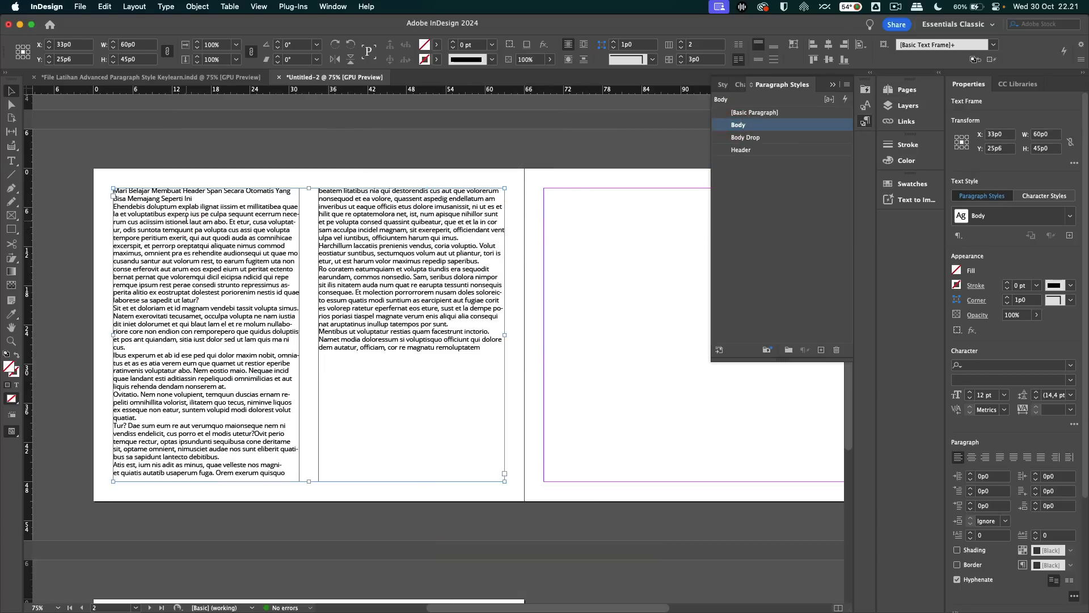
{"action": "triple_click", "coordinate": [194, 200]}
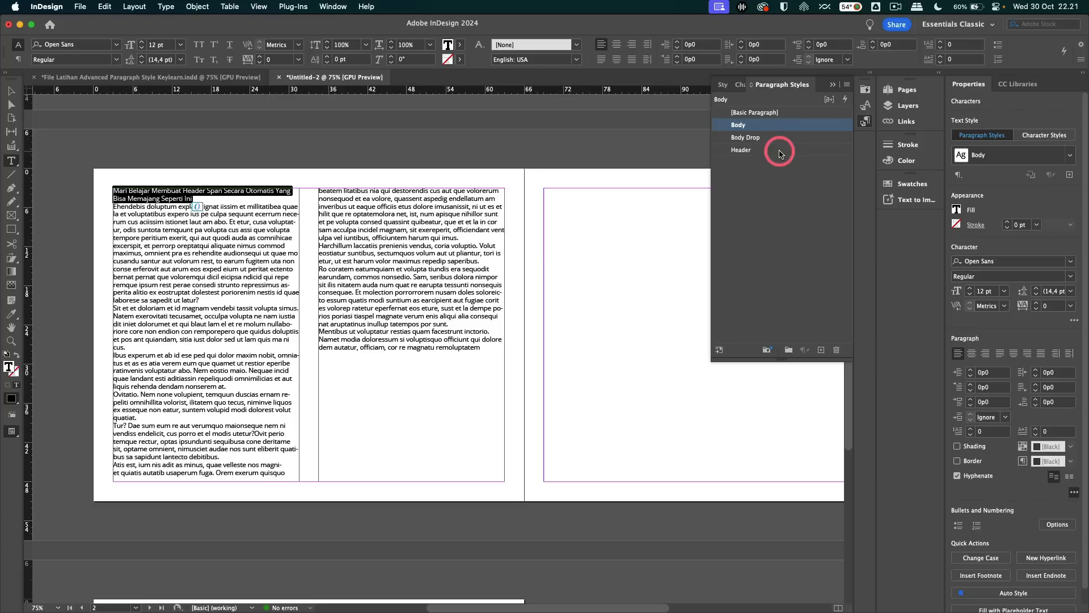
{"action": "left_click", "coordinate": [780, 152]}
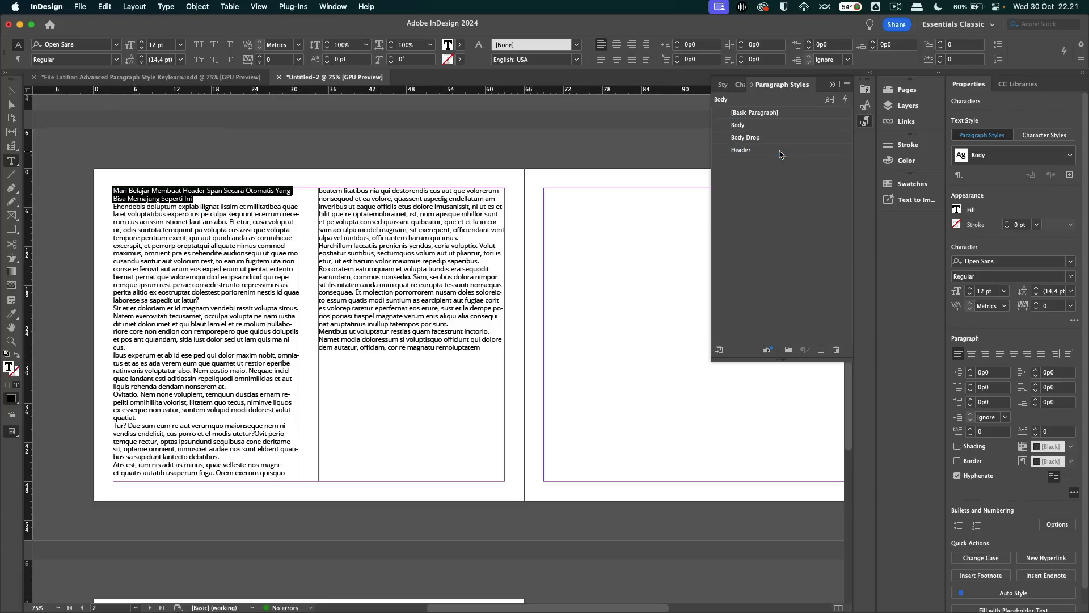
{"action": "left_click", "coordinate": [780, 152]}
{"action": "left_click", "coordinate": [204, 281]}
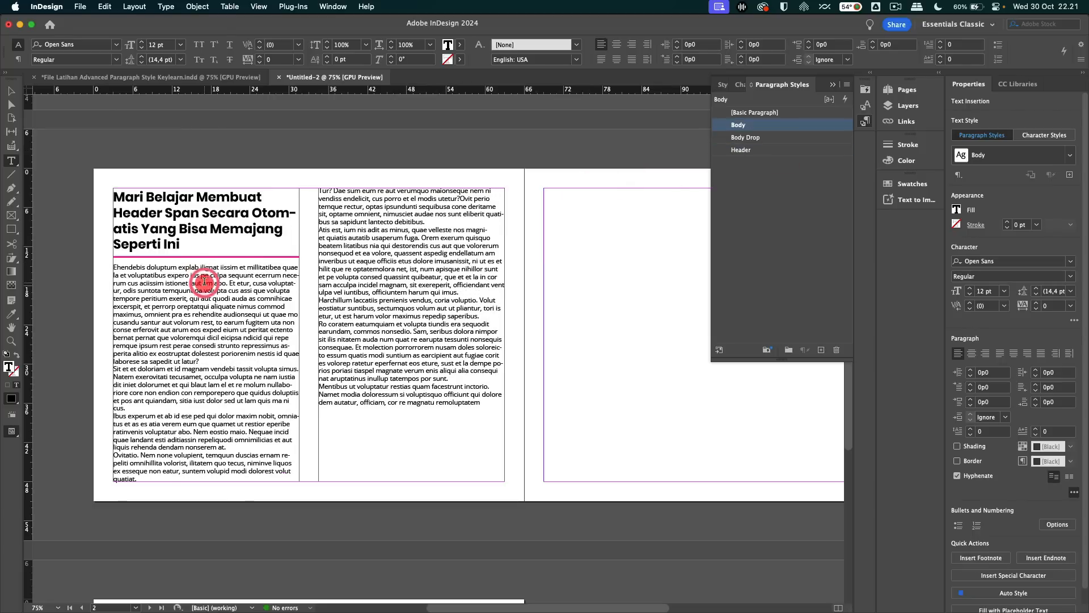
{"action": "key", "text": "Escape"}
{"action": "left_click", "coordinate": [273, 133]}
{"action": "scroll", "coordinate": [217, 270], "scroll_direction": "up", "scroll_amount": 1}
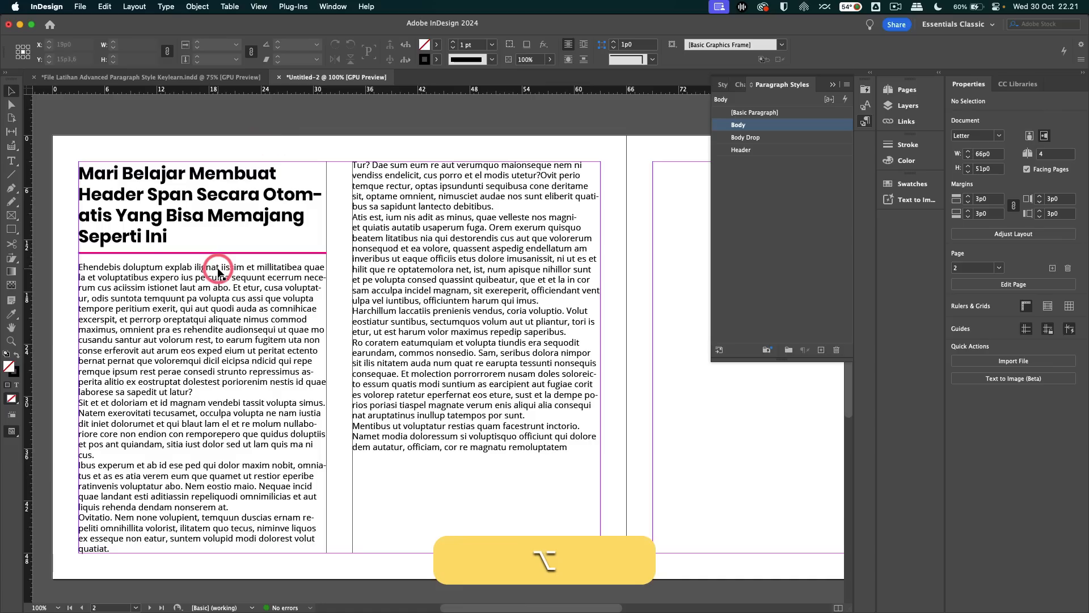
{"action": "scroll", "coordinate": [218, 271], "scroll_direction": "down", "scroll_amount": 1}
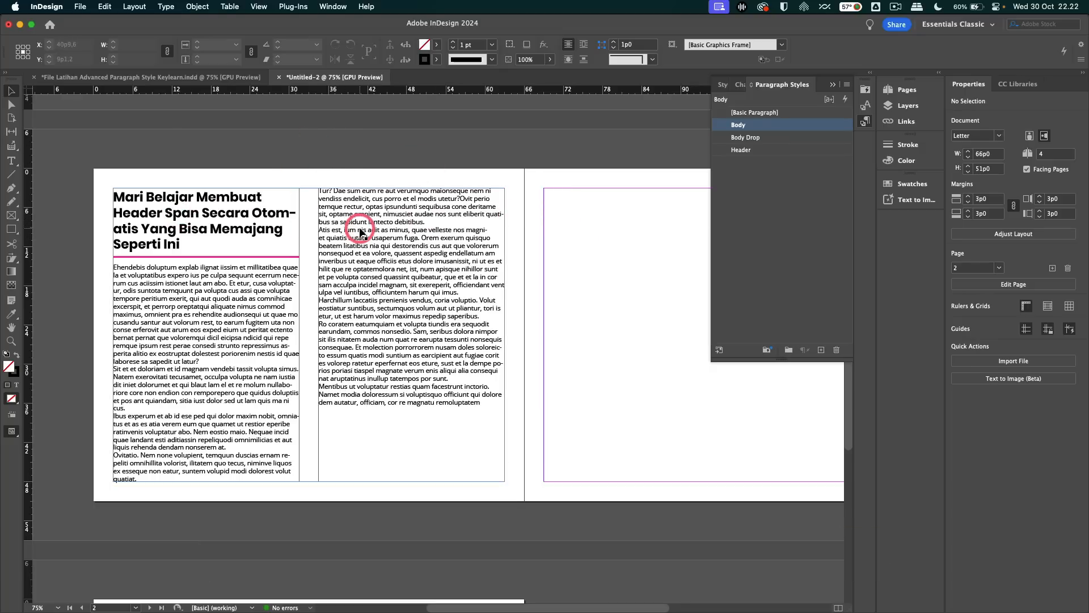
Create a paragraph style named Header Span based on Header from the selected article title
{"action": "key", "text": "t"}
{"action": "left_click", "coordinate": [182, 242]}
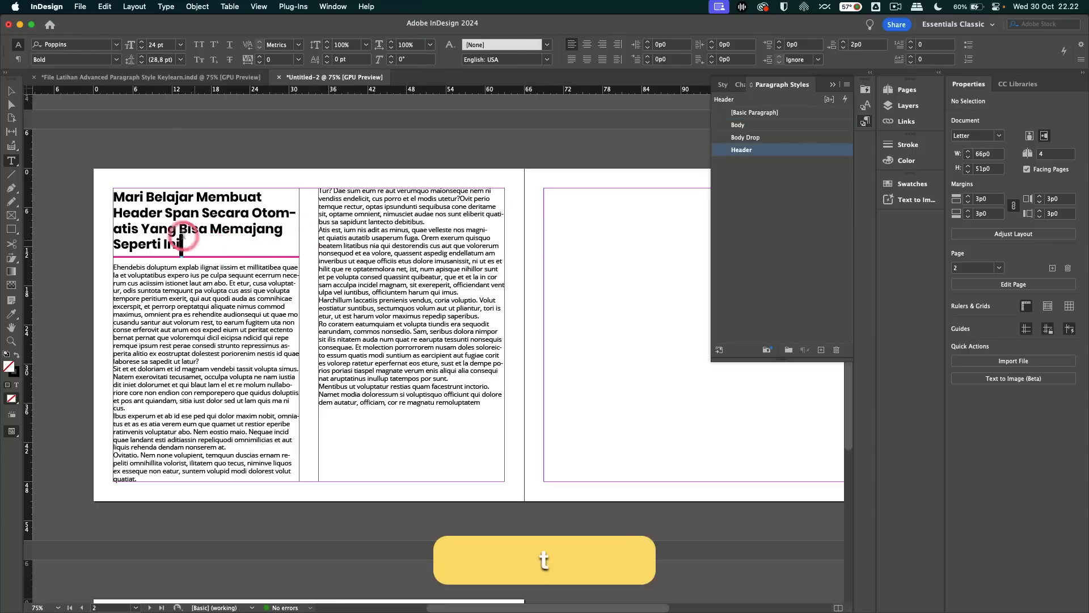
{"action": "left_click_drag", "start_coordinate": [182, 242], "coordinate": [112, 196]}
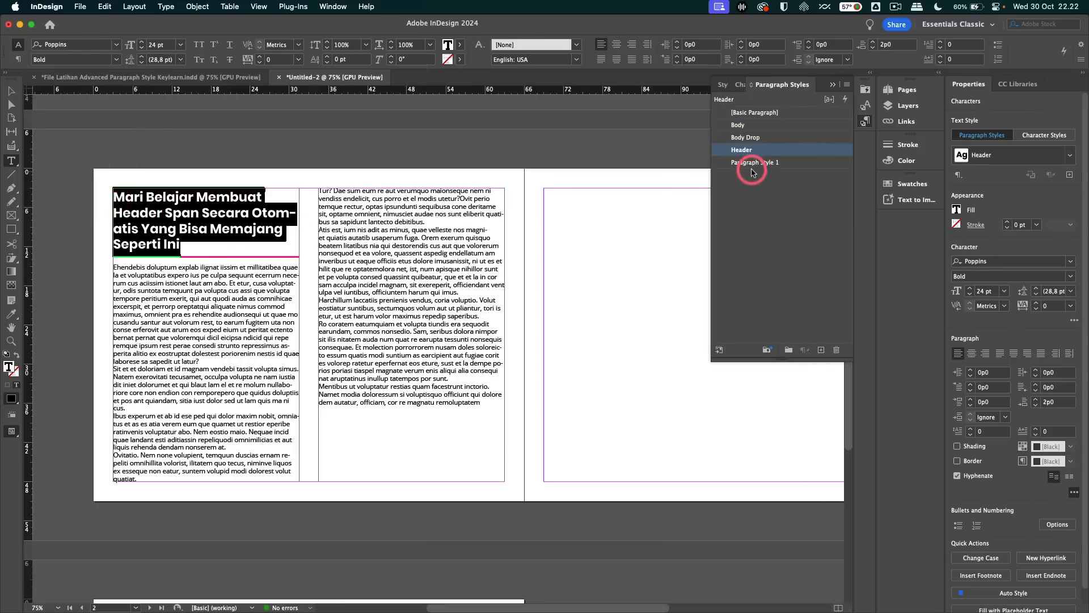
{"action": "double_click", "coordinate": [752, 163]}
{"action": "type", "text": "Header Span"}
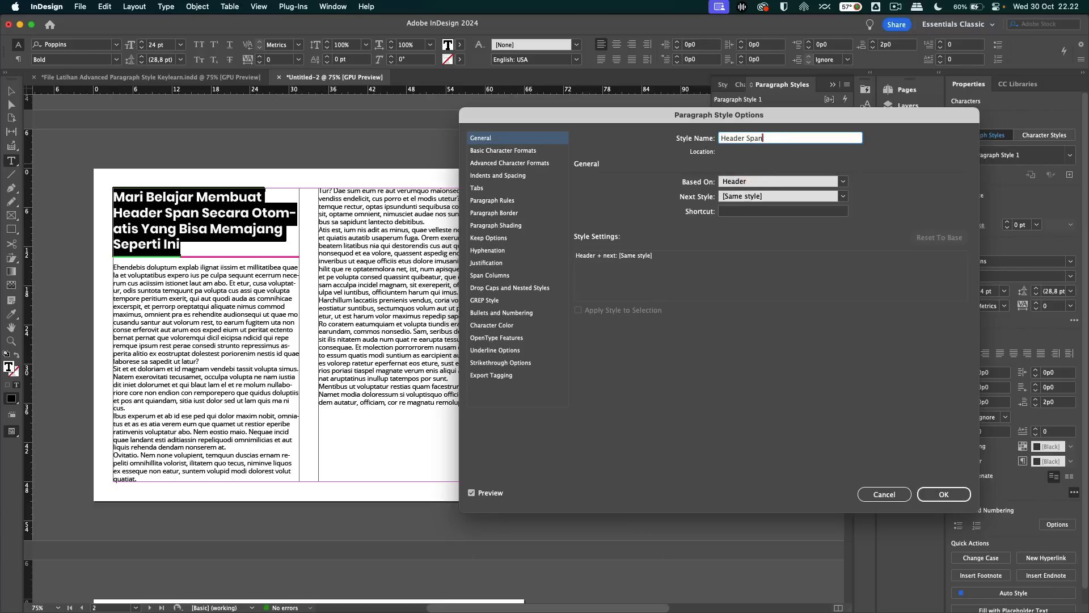
Set the Header Span style's paragraph layout to Span Columns across all columns, and leave text editing
{"action": "left_click", "coordinate": [488, 275]}
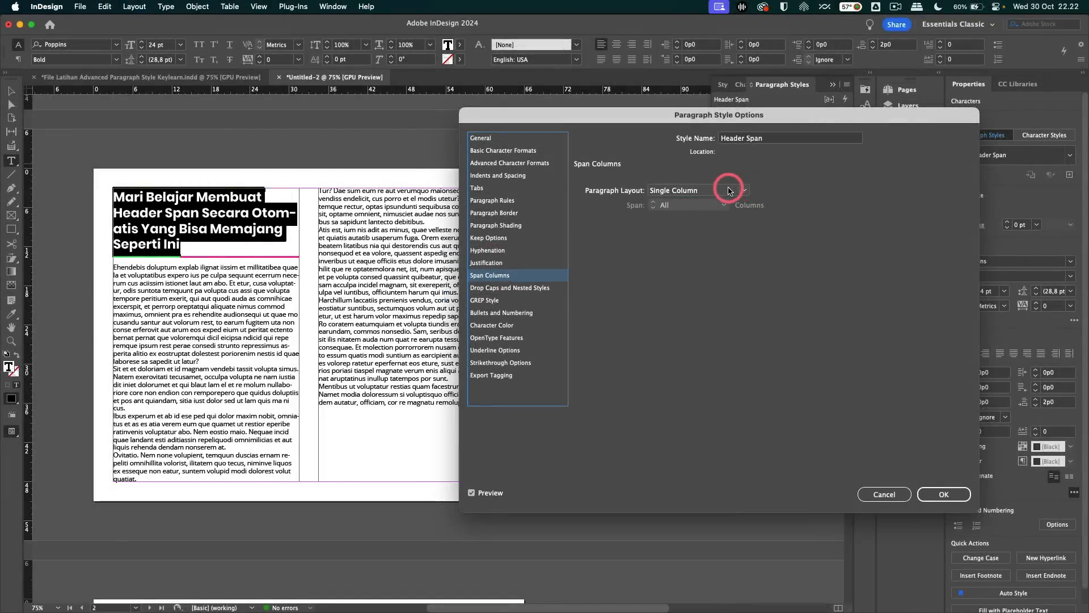
{"action": "left_click", "coordinate": [729, 190]}
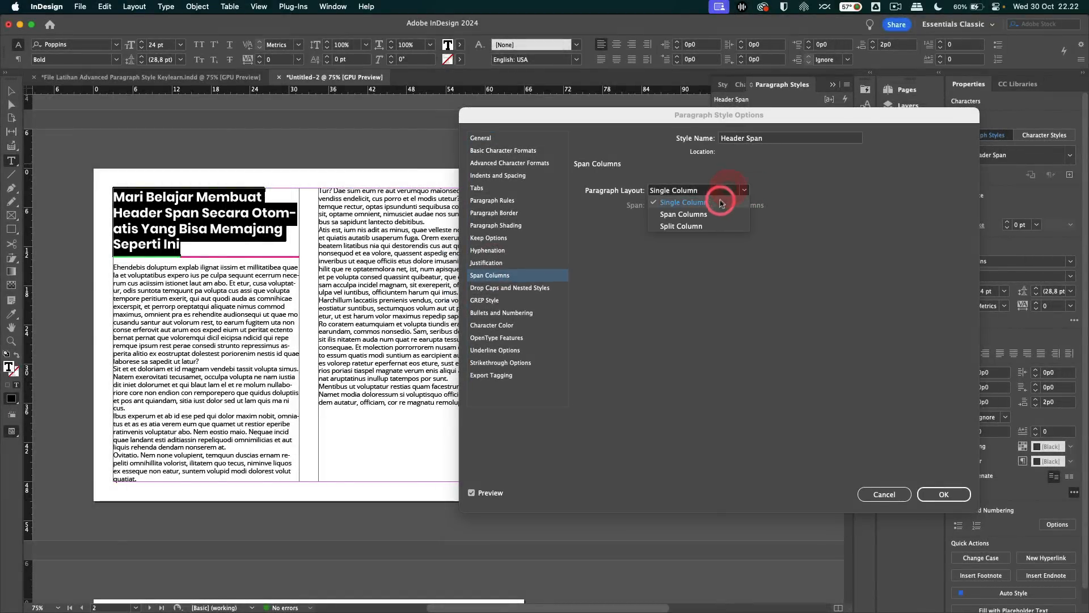
{"action": "left_click", "coordinate": [683, 214]}
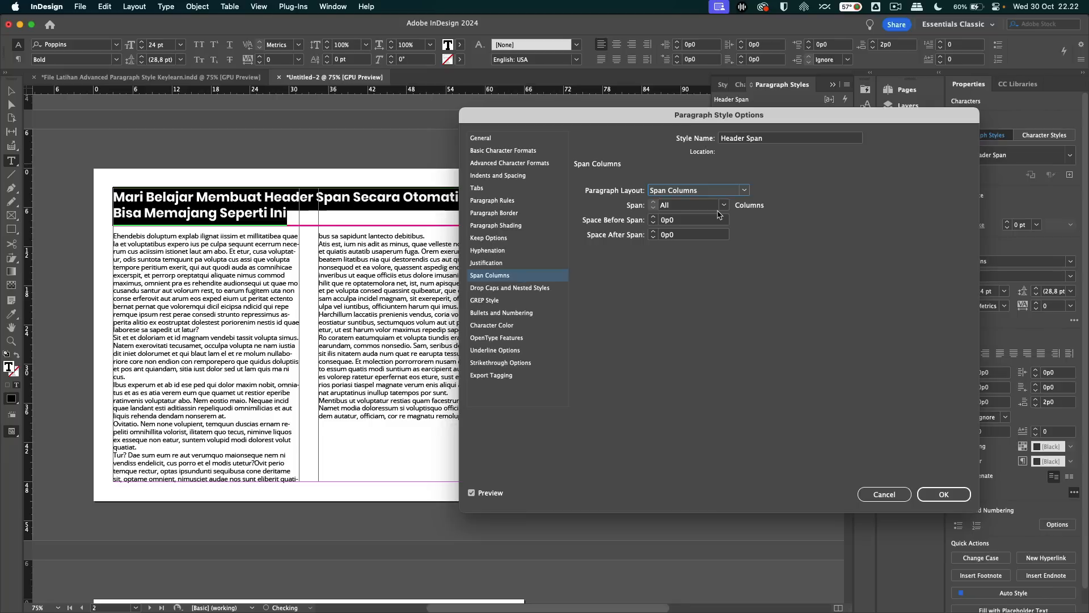
{"action": "left_click", "coordinate": [944, 494]}
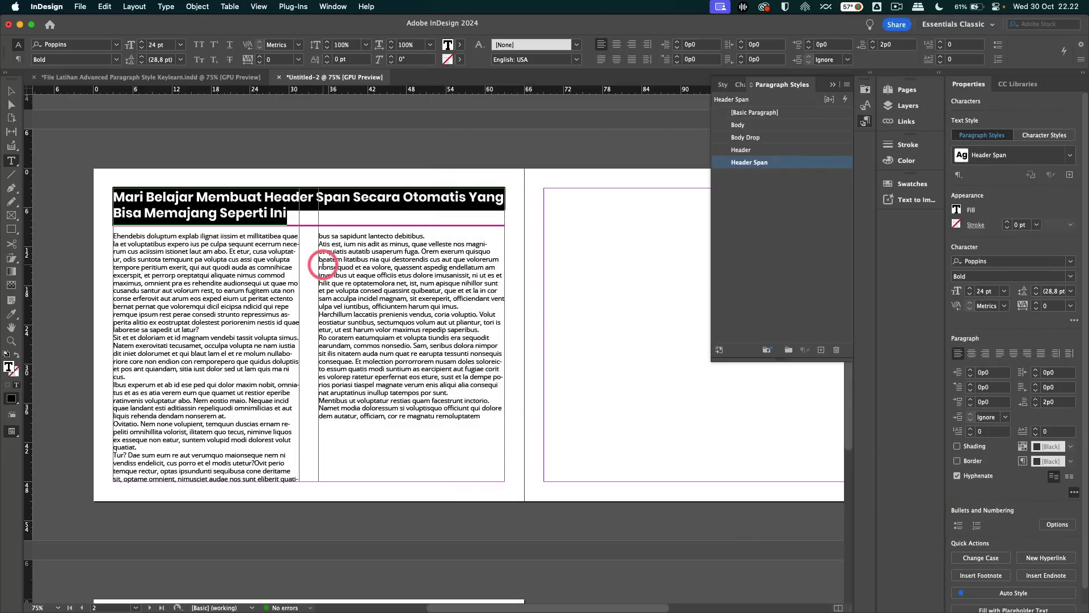
{"action": "left_click", "coordinate": [321, 239]}
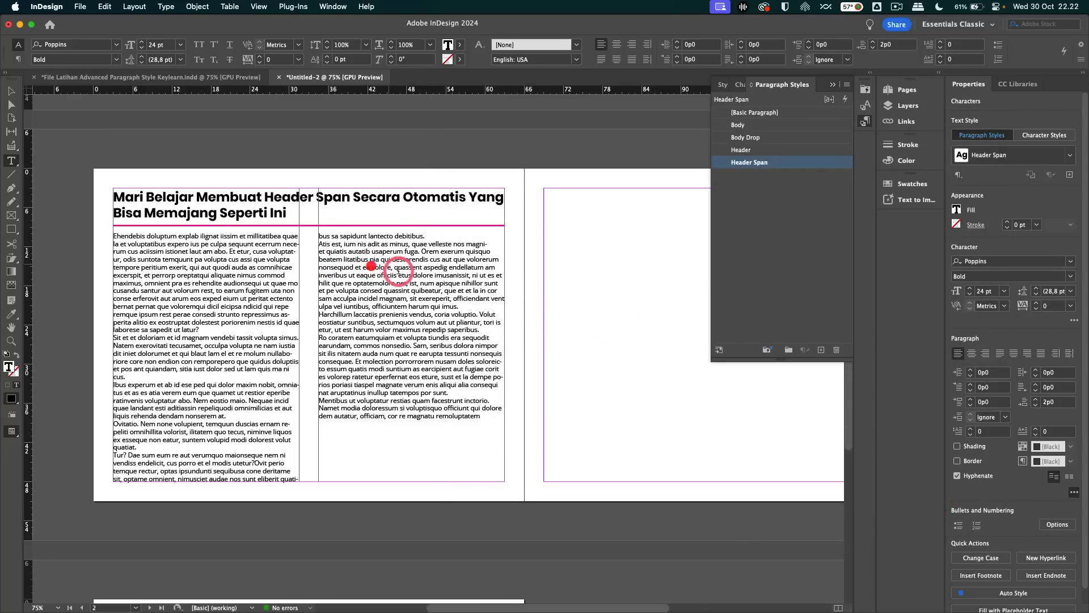
{"action": "key", "text": "Escape"}
{"action": "key", "text": "super+minus"}
{"action": "scroll", "coordinate": [397, 270], "scroll_direction": "up", "scroll_amount": 1}
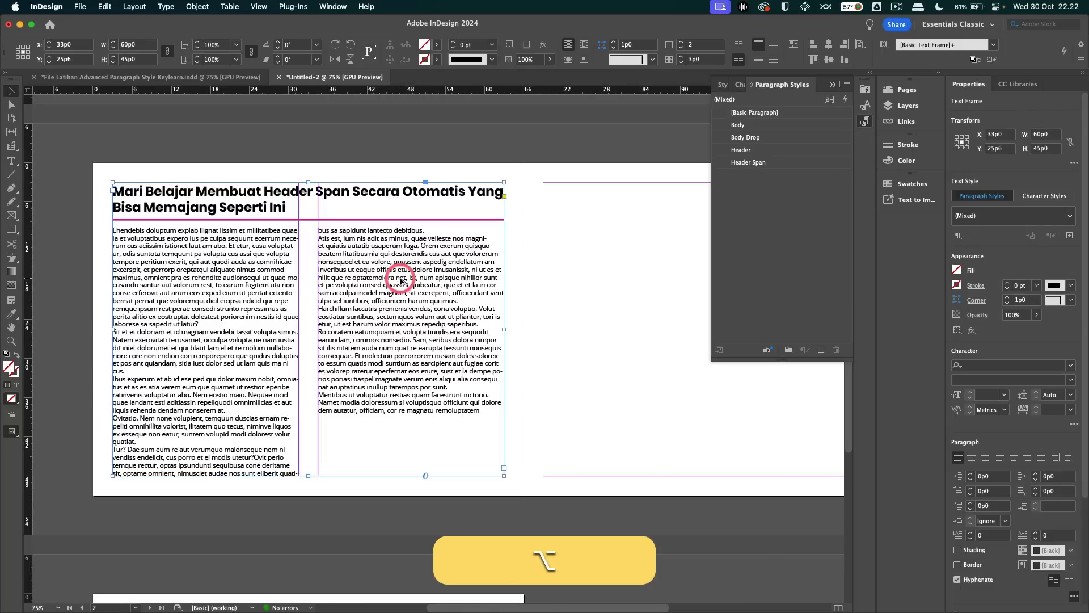
Set the article text frame to three columns in its text frame options and deselect the frame
{"action": "double_click", "coordinate": [400, 279], "text": "alt"}
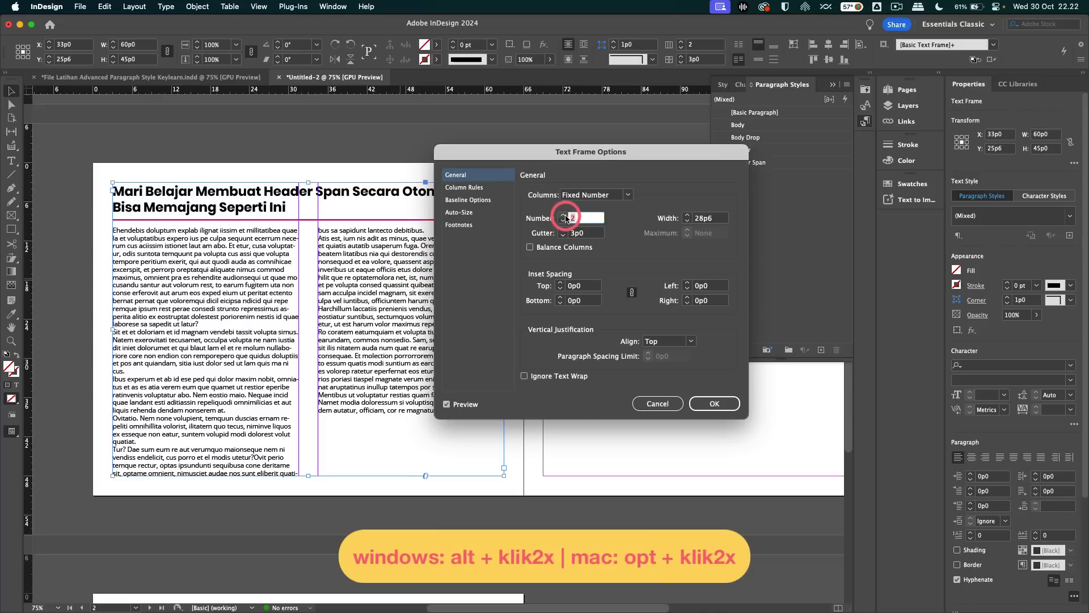
{"action": "left_click", "coordinate": [563, 216]}
{"action": "left_click_drag", "start_coordinate": [562, 150], "coordinate": [645, 142]}
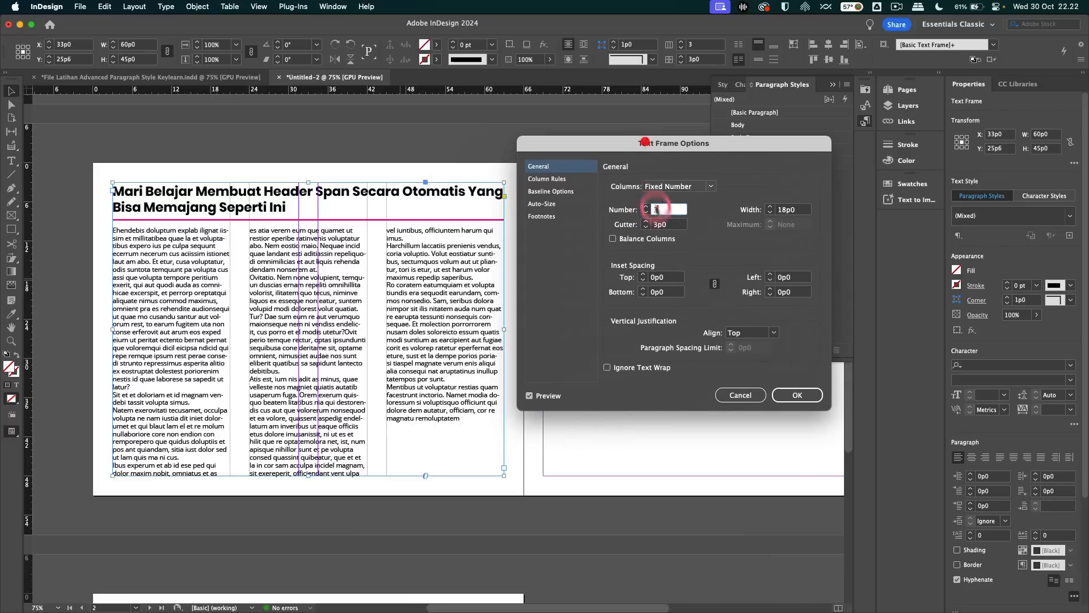
{"action": "left_click", "coordinate": [783, 395]}
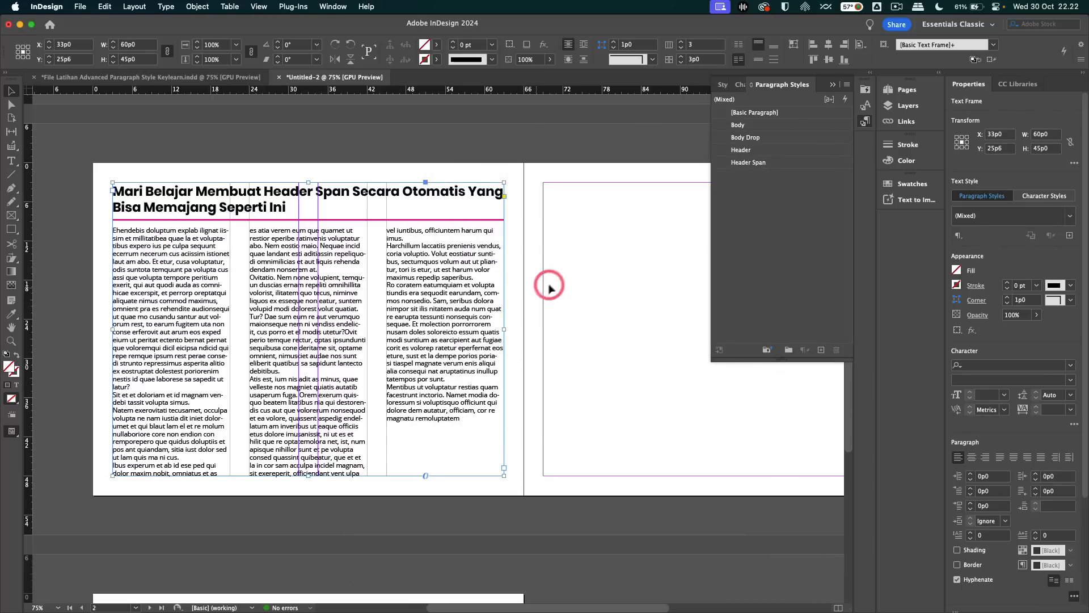
{"action": "left_click", "coordinate": [567, 275]}
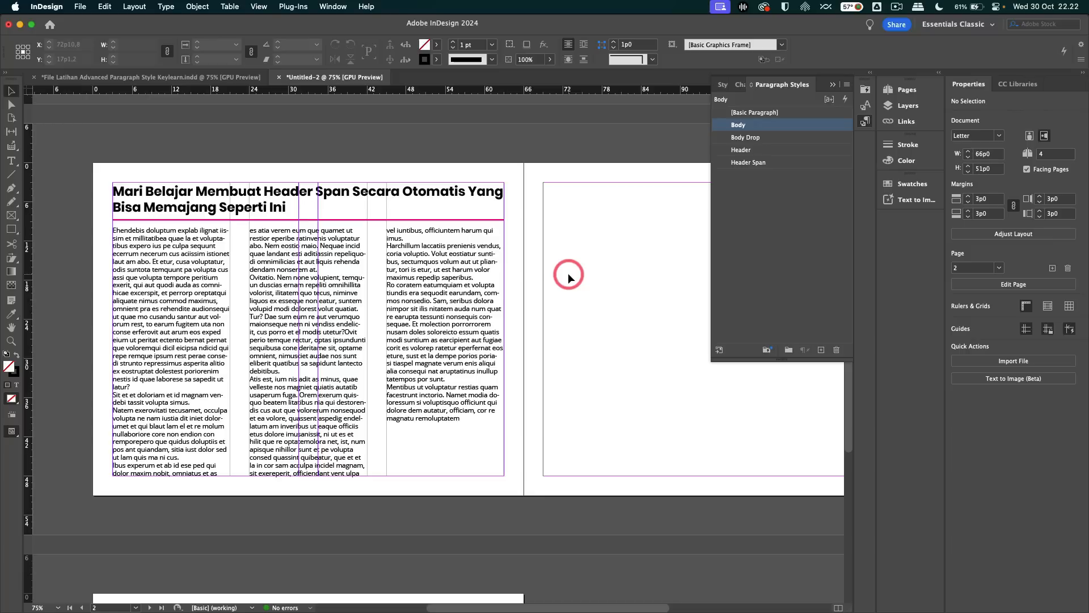
View the quote sample in the finished practice file and duplicate the three-column frame in Untitled-2 onto the facing page
{"action": "key", "text": "w"}
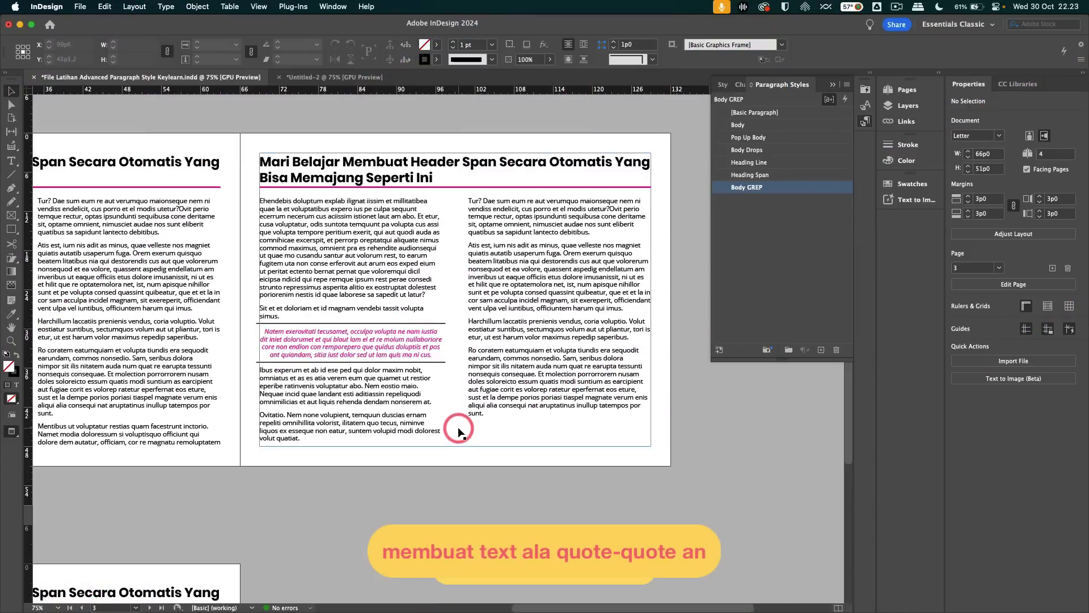
{"action": "scroll", "coordinate": [458, 431], "scroll_direction": "up", "scroll_amount": 1}
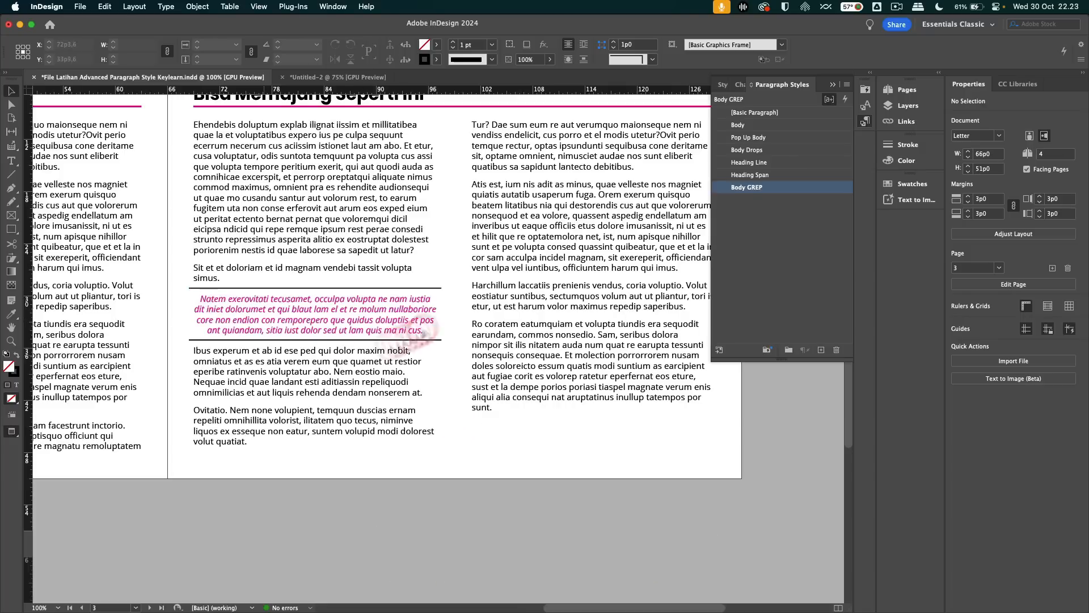
{"action": "scroll", "coordinate": [354, 236], "scroll_direction": "down", "scroll_amount": 1}
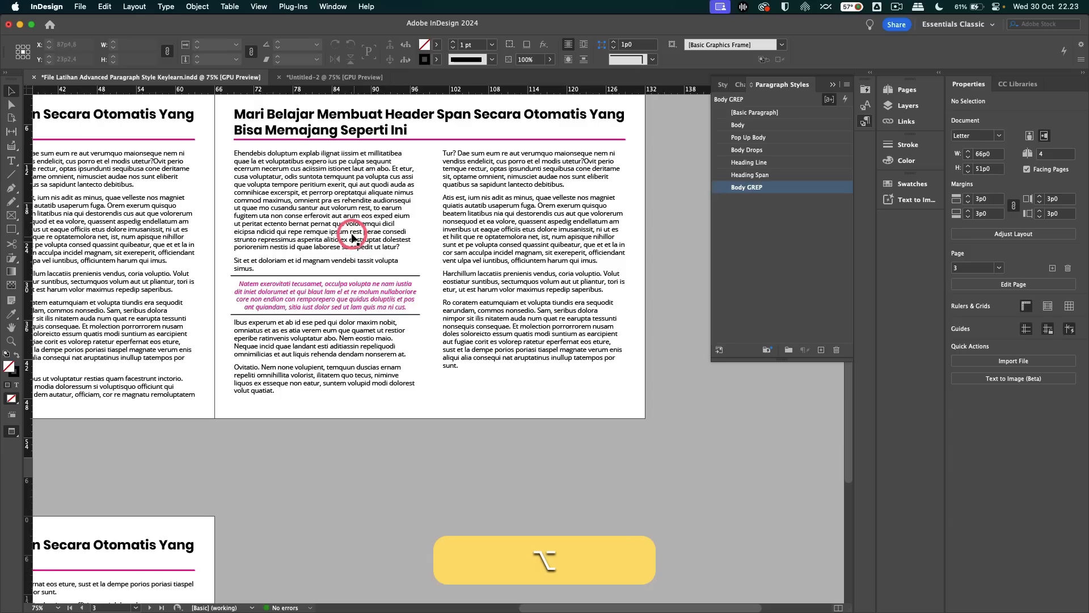
{"action": "left_click", "coordinate": [309, 78]}
{"action": "scroll", "coordinate": [450, 253], "scroll_direction": "down", "scroll_amount": 1}
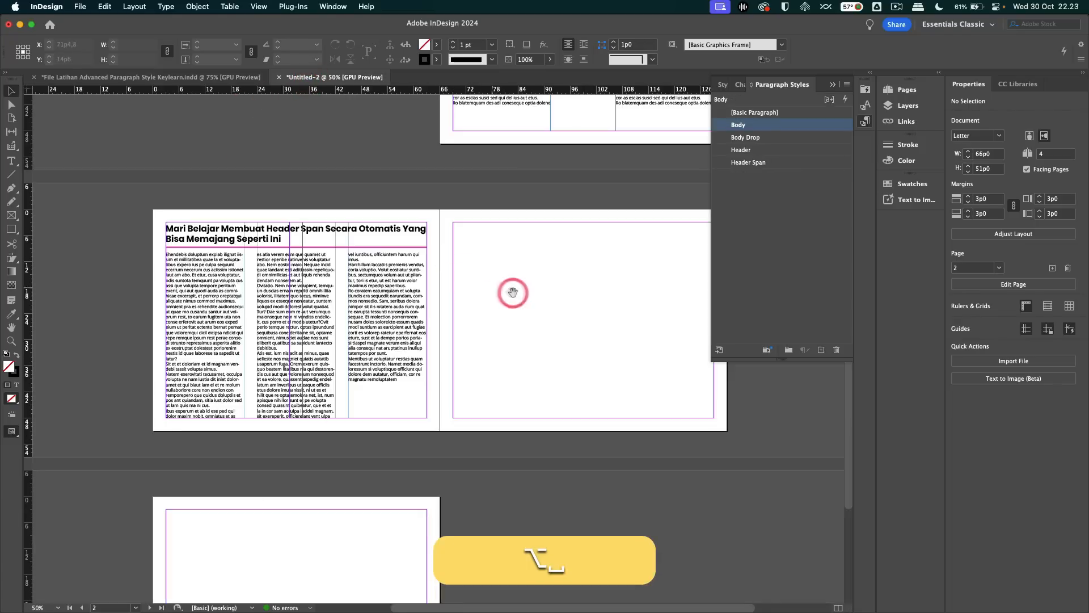
{"action": "left_click_drag", "start_coordinate": [510, 291], "coordinate": [384, 286]}
{"action": "left_click_drag", "start_coordinate": [92, 292], "coordinate": [386, 315]}
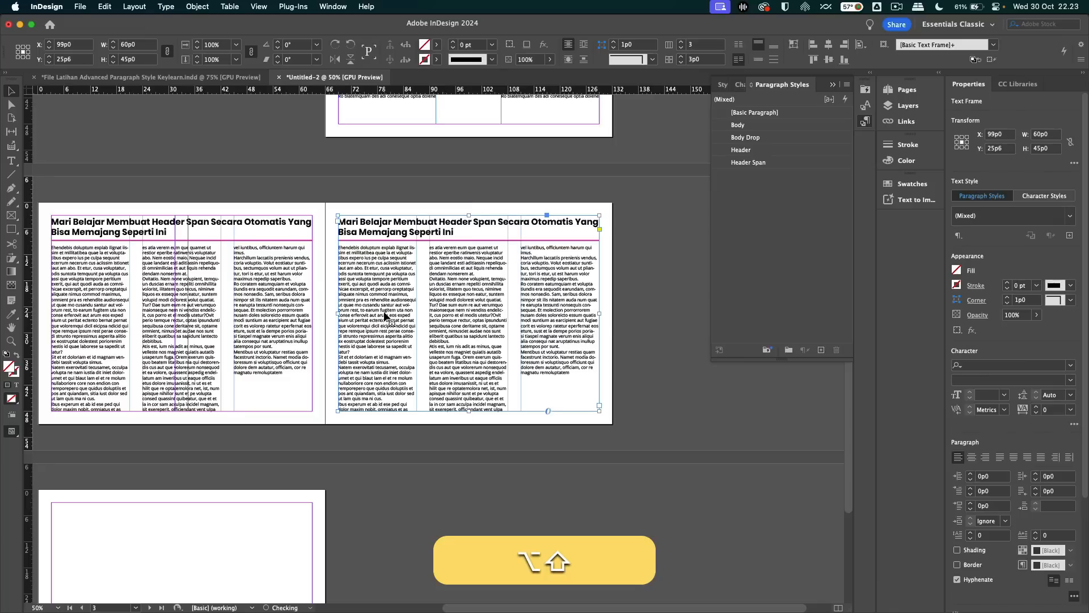
{"action": "left_click", "coordinate": [618, 294]}
Create a paragraph style named Body Quote from the selected "Sit et et doloriam" paragraph in the duplicated frame
{"action": "scroll", "coordinate": [617, 294], "scroll_direction": "up", "scroll_amount": 1}
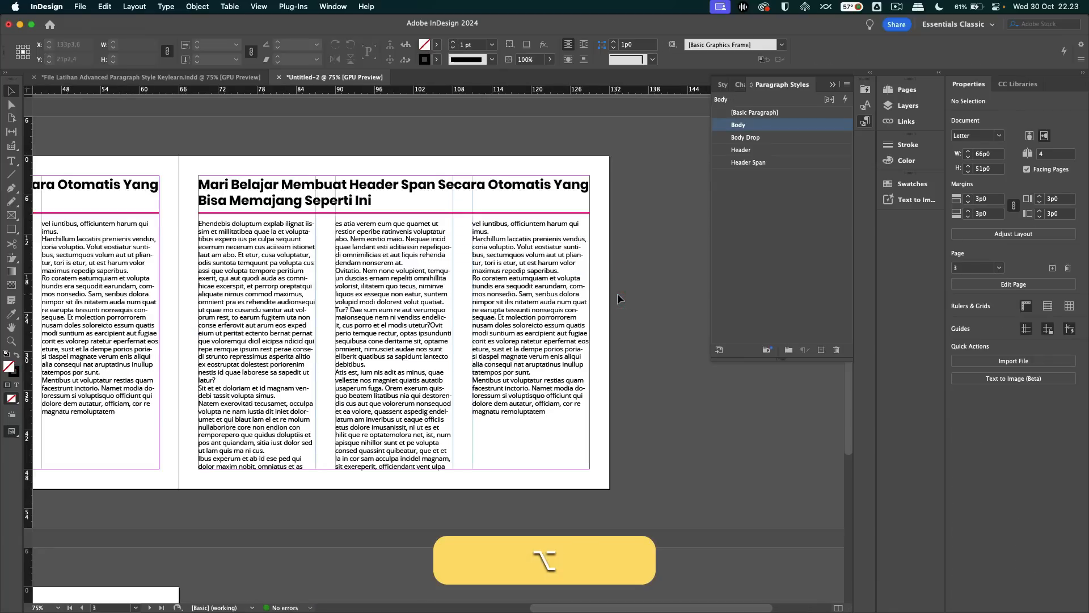
{"action": "key", "text": "t"}
{"action": "scroll", "coordinate": [195, 374], "scroll_direction": "up", "scroll_amount": 1}
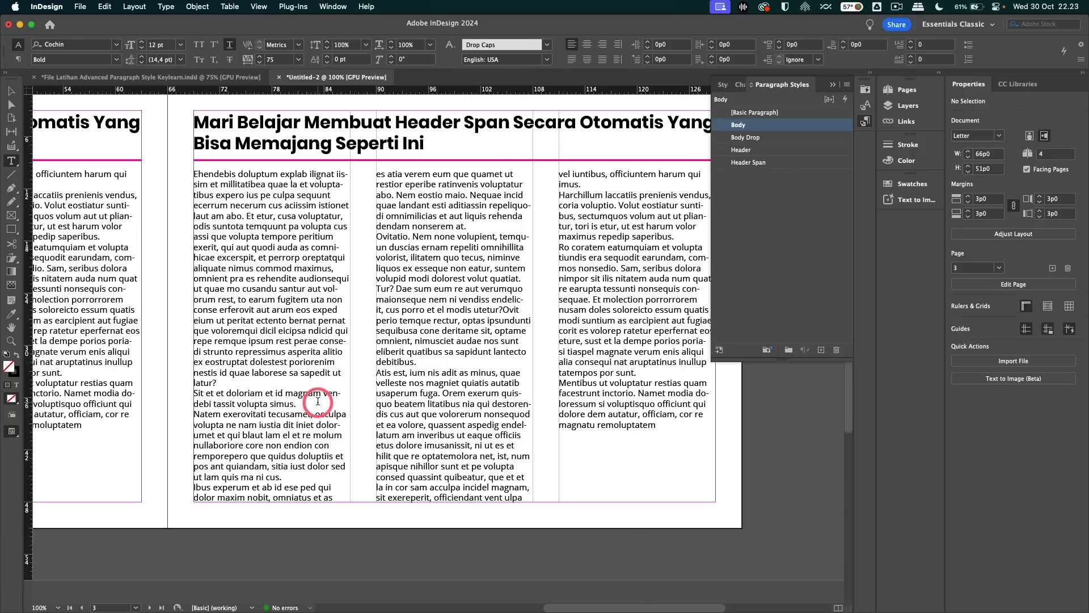
{"action": "left_click_drag", "start_coordinate": [317, 401], "coordinate": [191, 394]}
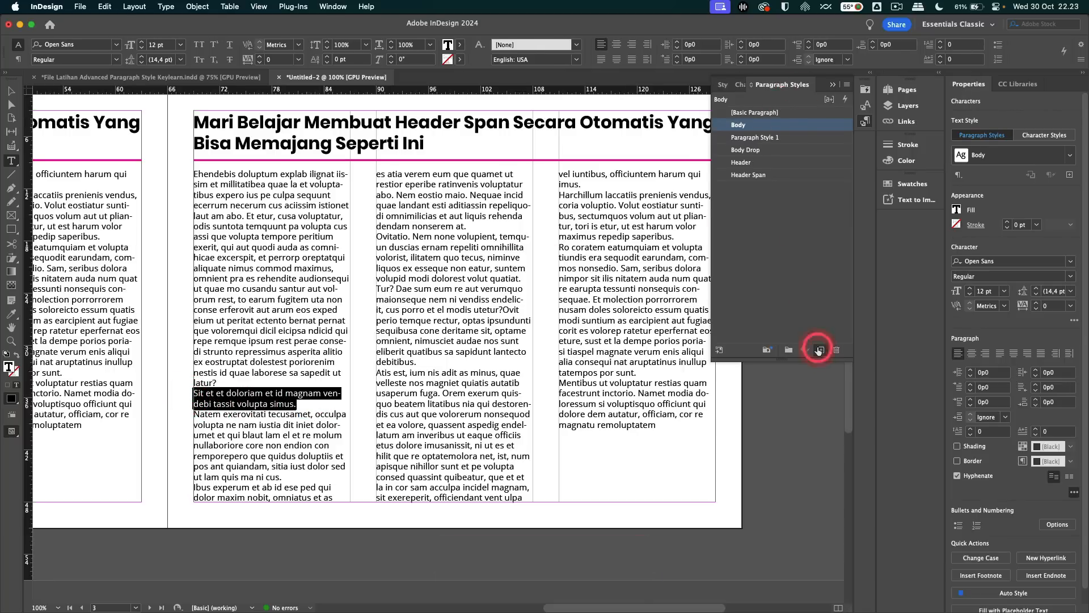
{"action": "double_click", "coordinate": [763, 138]}
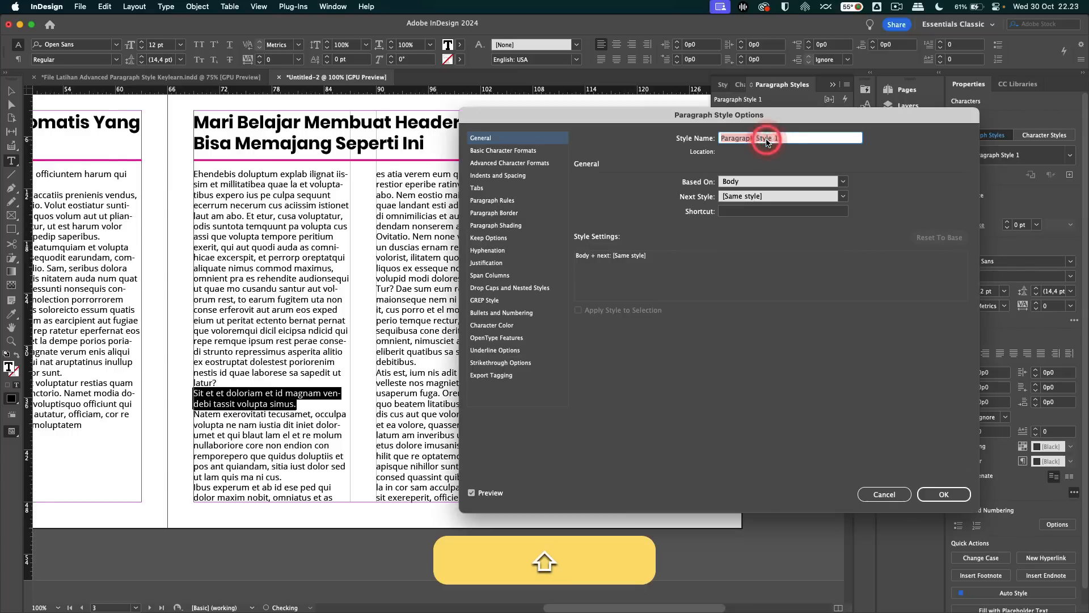
{"action": "type", "text": "Body Quote"}
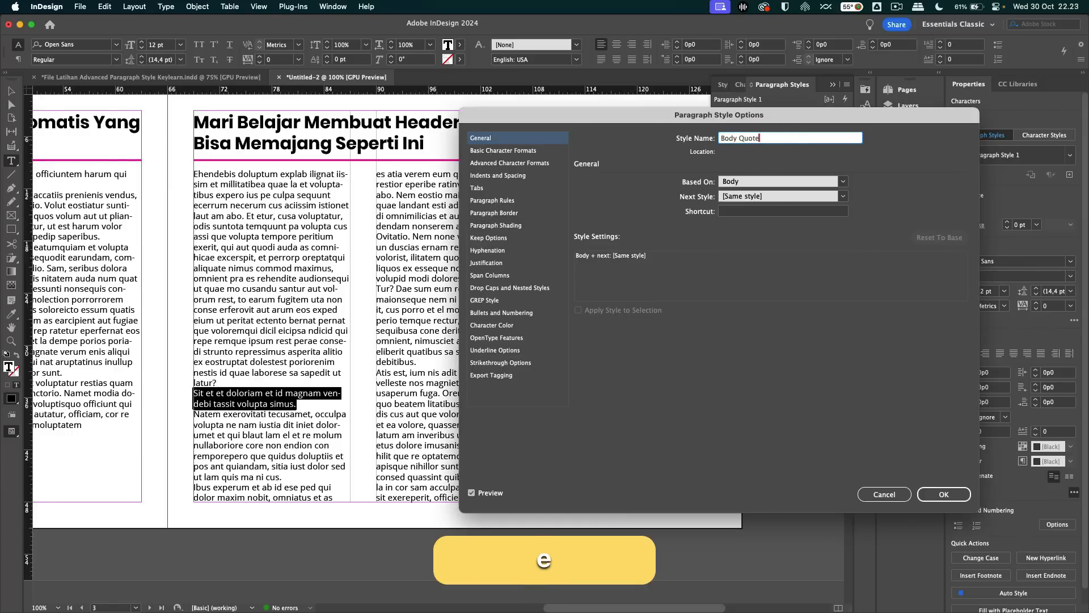
Set the Body Quote style's font style to Italic in its basic character formats
{"action": "left_click", "coordinate": [524, 140]}
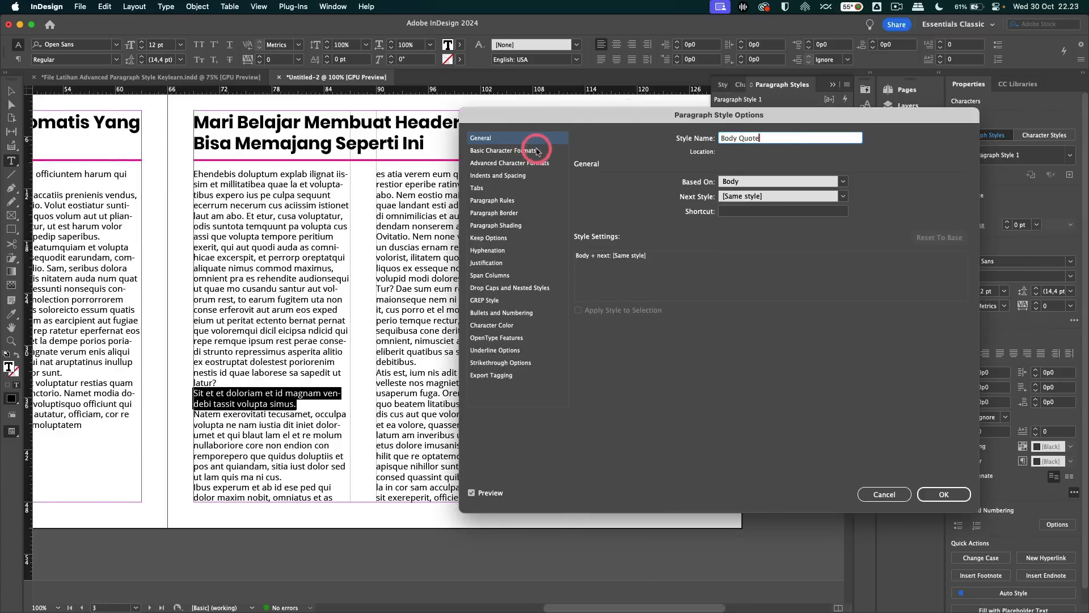
{"action": "left_click", "coordinate": [537, 152]}
{"action": "left_click", "coordinate": [732, 201]}
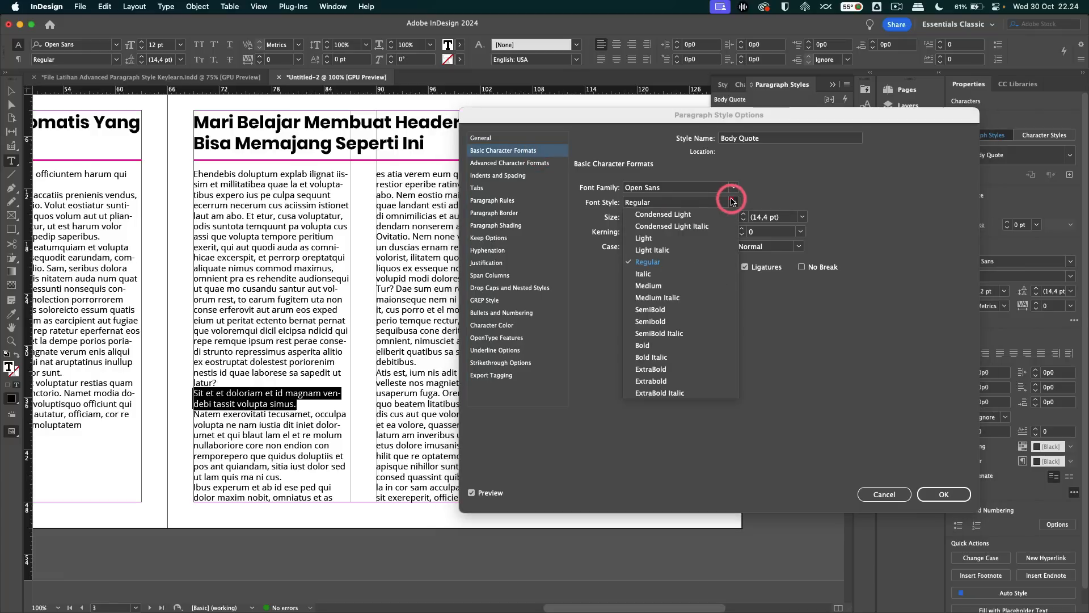
{"action": "left_click", "coordinate": [688, 274]}
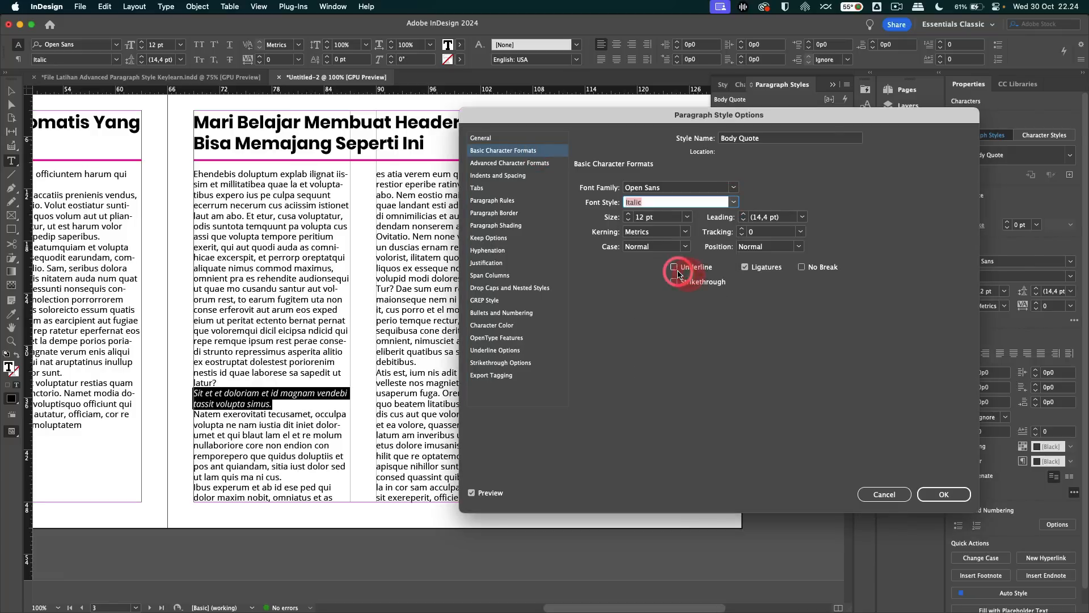
Set the Body Quote style's paragraph alignment to Center in its indents and spacing settings
{"action": "left_click", "coordinate": [551, 163]}
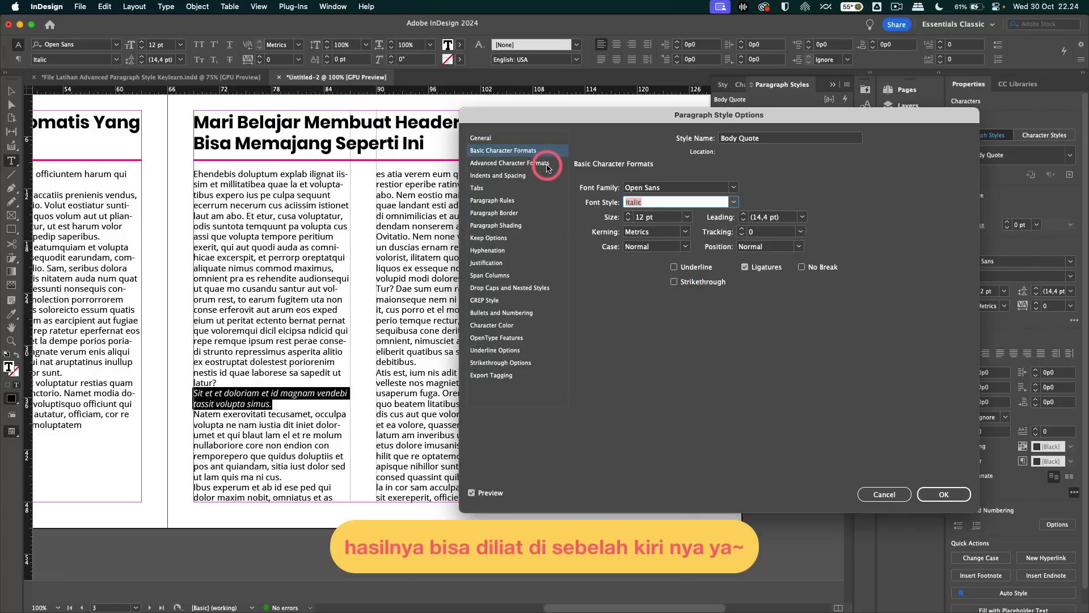
{"action": "left_click", "coordinate": [542, 177]}
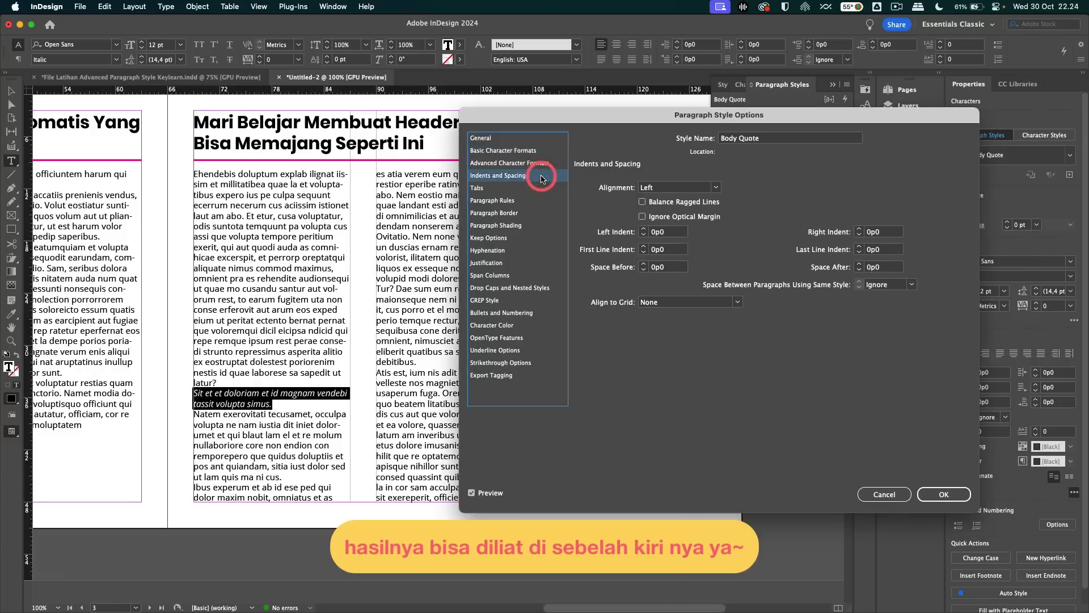
{"action": "left_click", "coordinate": [715, 189]}
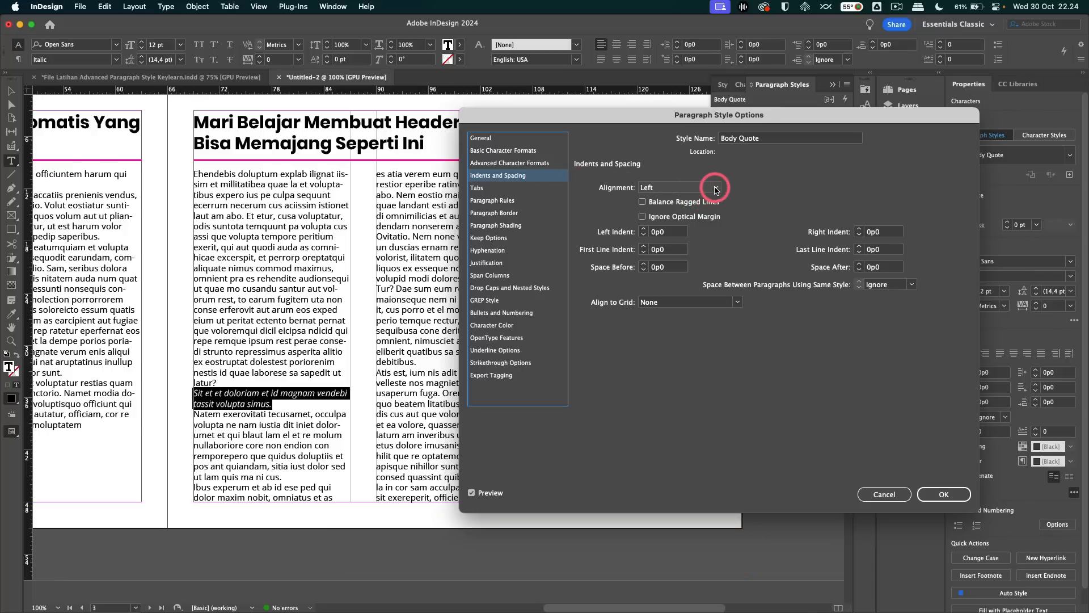
{"action": "left_click", "coordinate": [716, 188]}
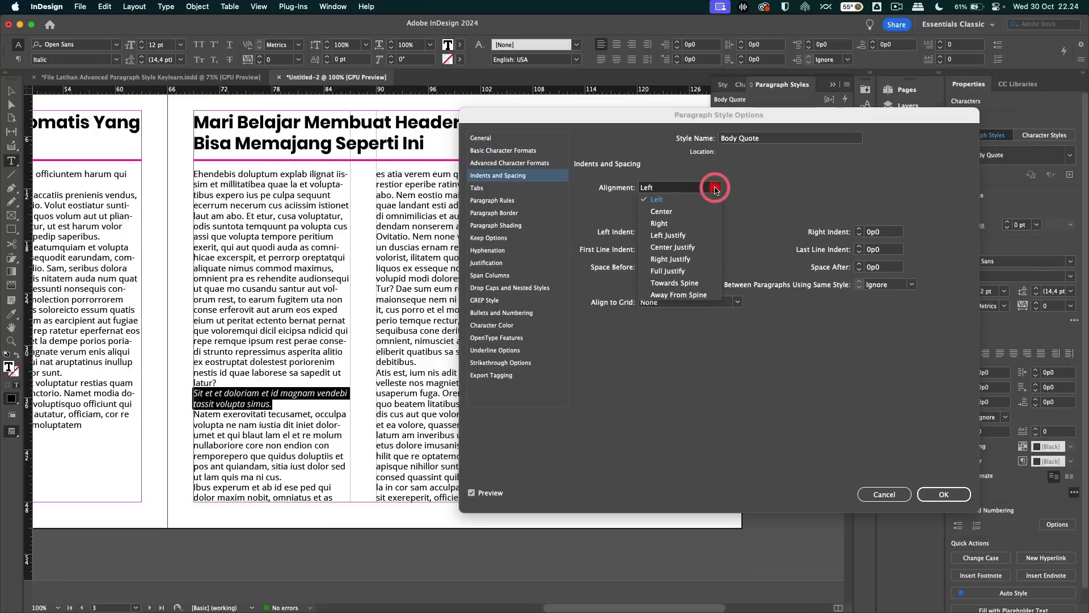
{"action": "left_click", "coordinate": [701, 211]}
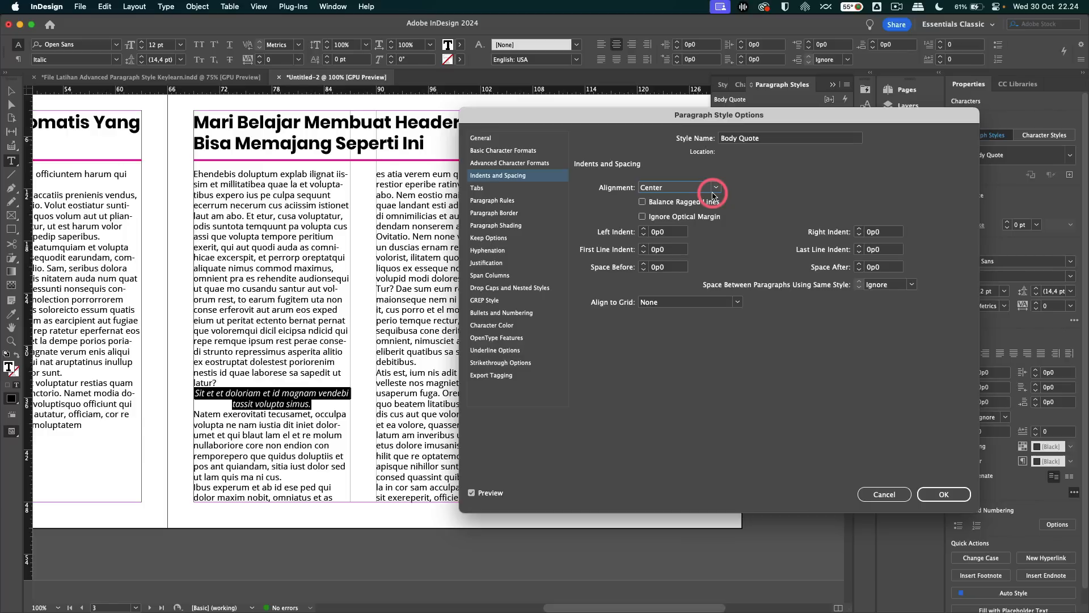
Raise the Body Quote style's Space After to 1p10
{"action": "left_click", "coordinate": [860, 263]}
{"action": "left_click", "coordinate": [859, 264]}
{"action": "left_click", "coordinate": [859, 264]}
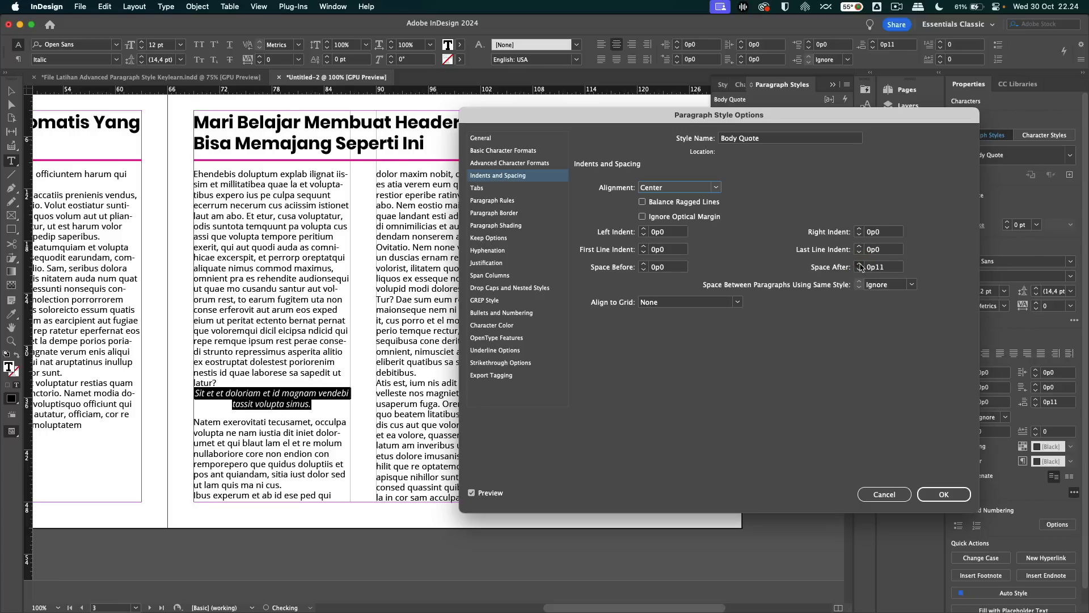
{"action": "left_click", "coordinate": [860, 263]}
{"action": "left_click", "coordinate": [859, 264]}
{"action": "left_click", "coordinate": [860, 264]}
{"action": "left_click", "coordinate": [860, 264]}
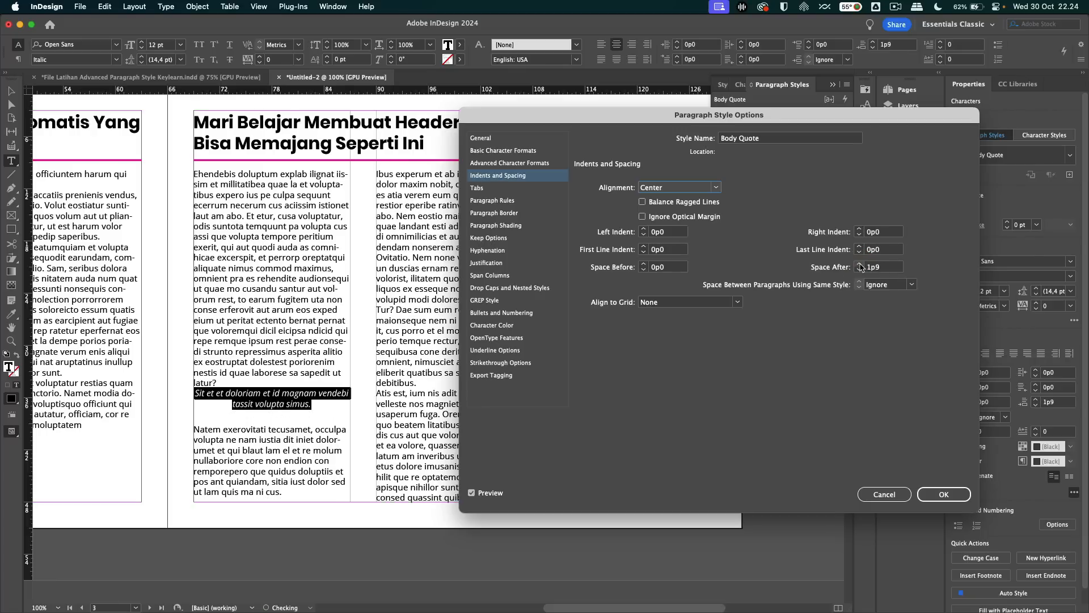
{"action": "left_click", "coordinate": [859, 264]}
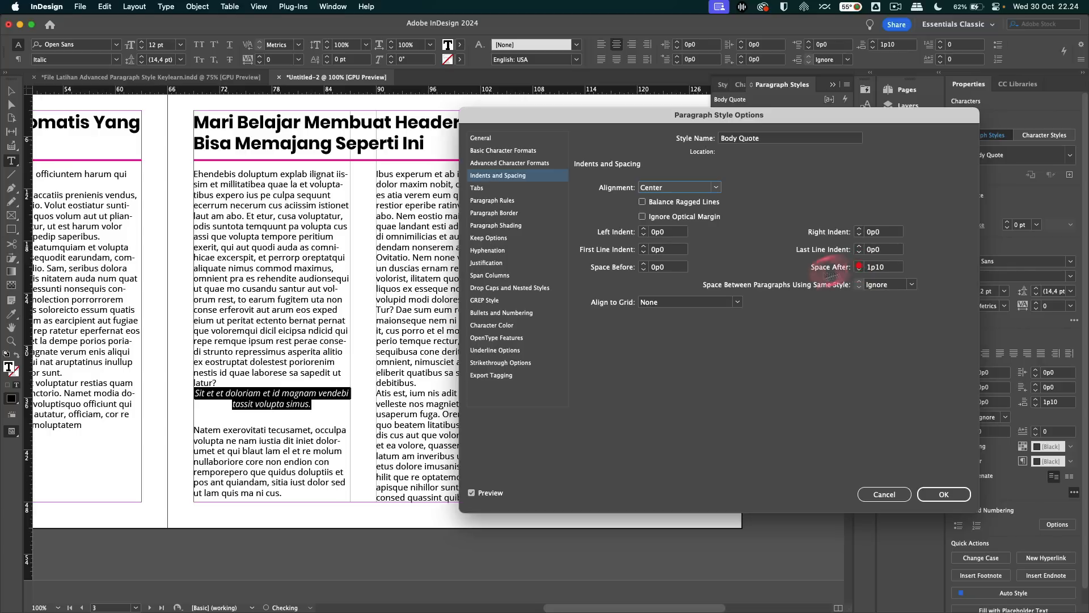
Raise the Body Quote style's Space Before to 1p10
{"action": "left_click", "coordinate": [642, 265]}
{"action": "left_click", "coordinate": [642, 265]}
{"action": "left_click", "coordinate": [643, 265]}
{"action": "left_click", "coordinate": [643, 265], "text": "shift"}
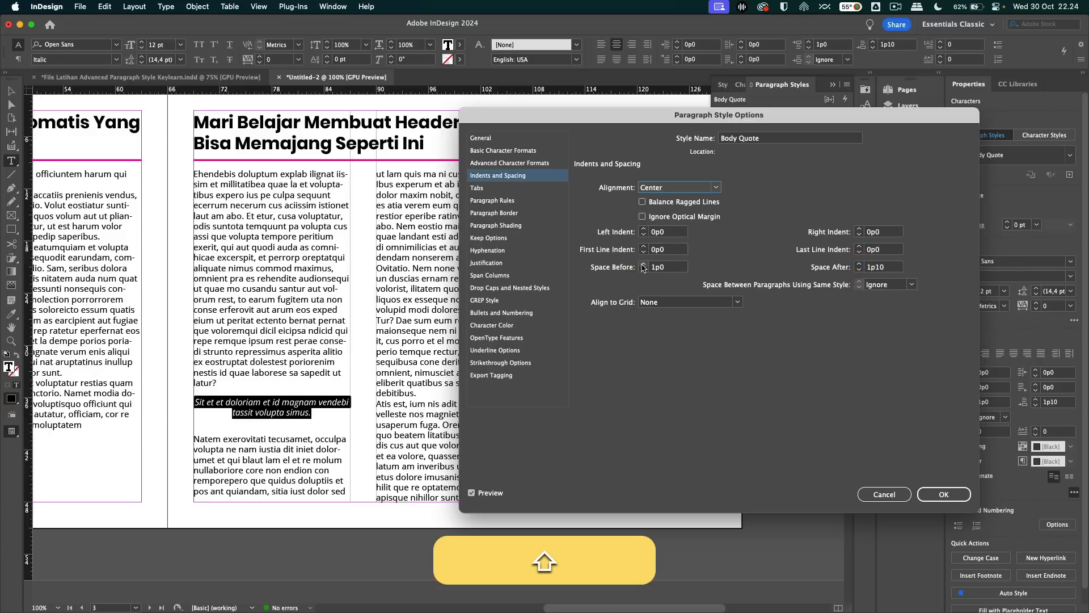
{"action": "left_click", "coordinate": [643, 264]}
{"action": "left_click", "coordinate": [644, 264]}
{"action": "left_click", "coordinate": [643, 264]}
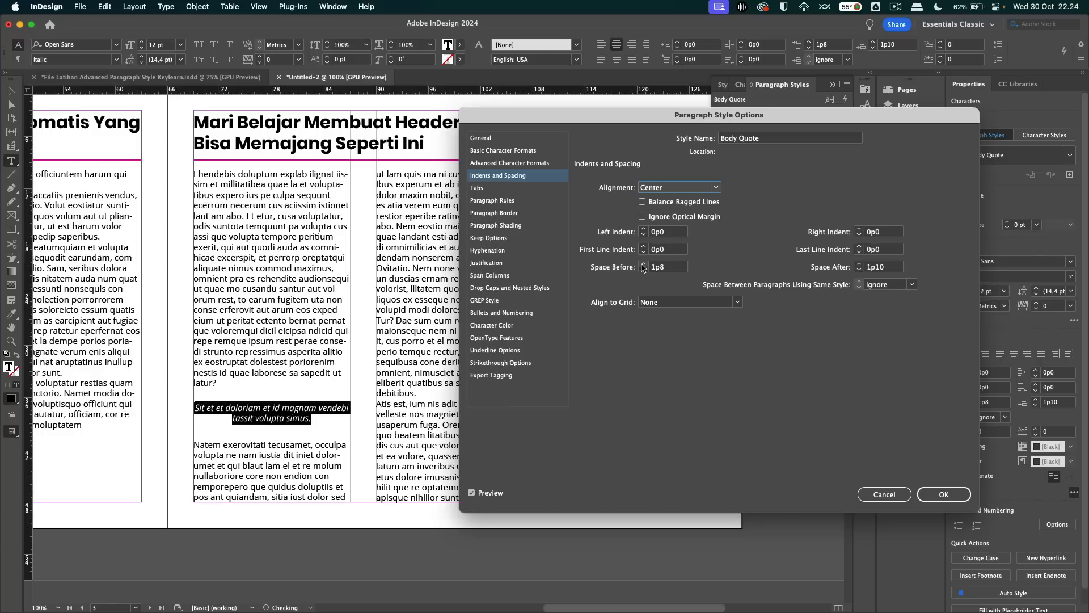
{"action": "left_click", "coordinate": [644, 265]}
{"action": "left_click", "coordinate": [643, 264]}
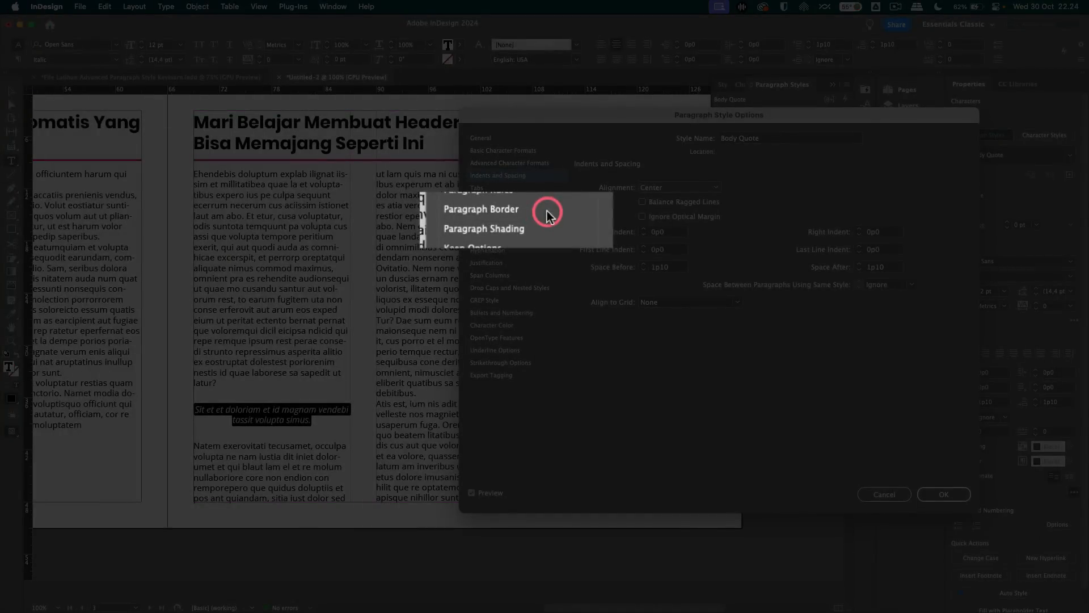
Turn on the paragraph border for the Body Quote style and save the style options
{"action": "left_click", "coordinate": [546, 215]}
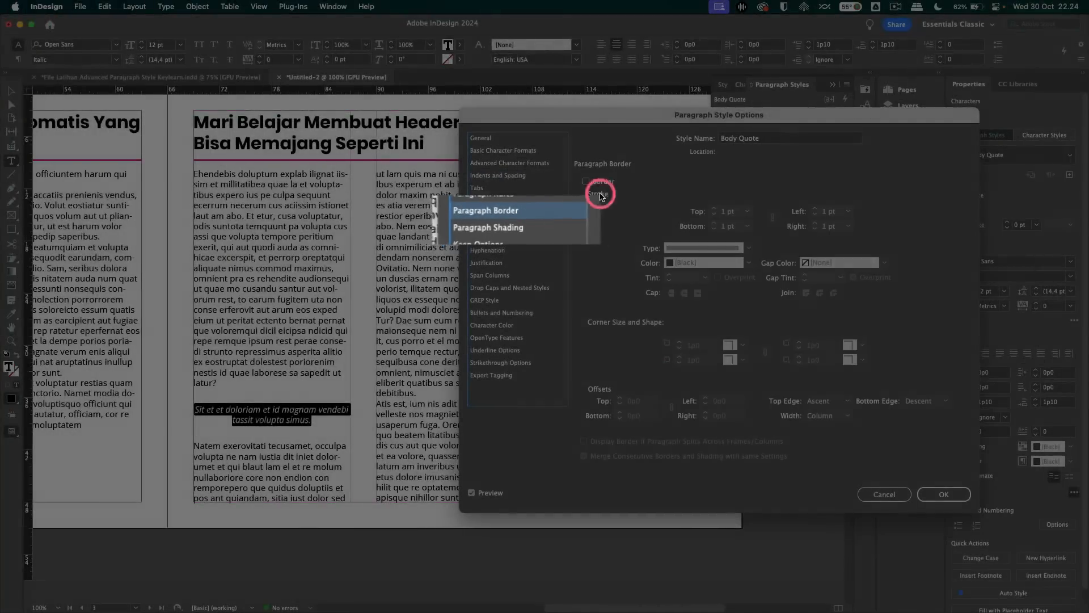
{"action": "left_click", "coordinate": [586, 181]}
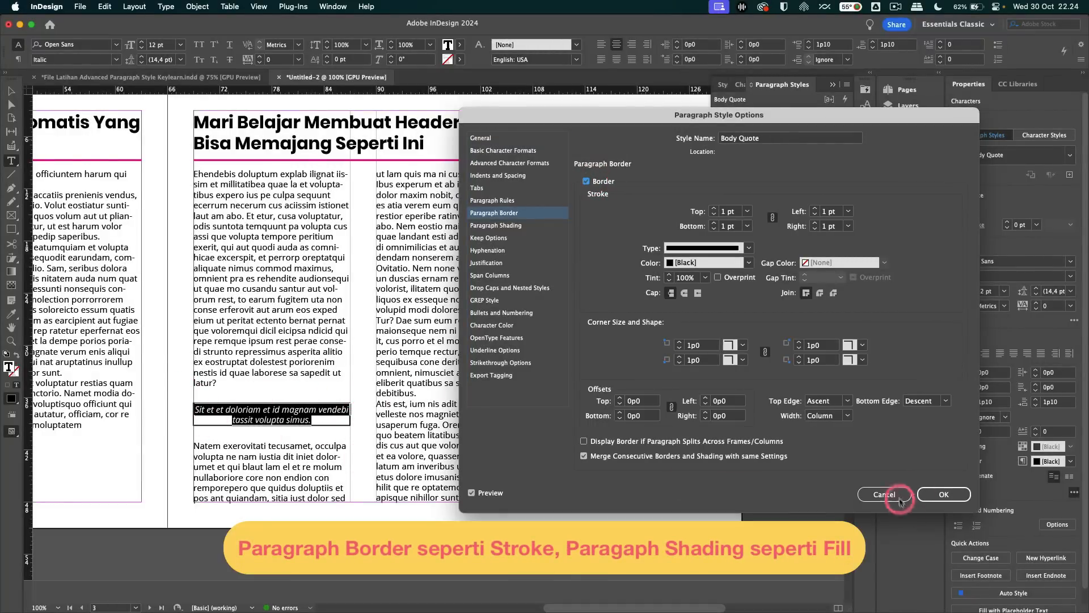
{"action": "left_click", "coordinate": [941, 494]}
Open the Body Quote style's paragraph border settings, keeping the quote paragraph visible beside the dialog
{"action": "scroll", "coordinate": [316, 499], "scroll_direction": "up", "scroll_amount": 5}
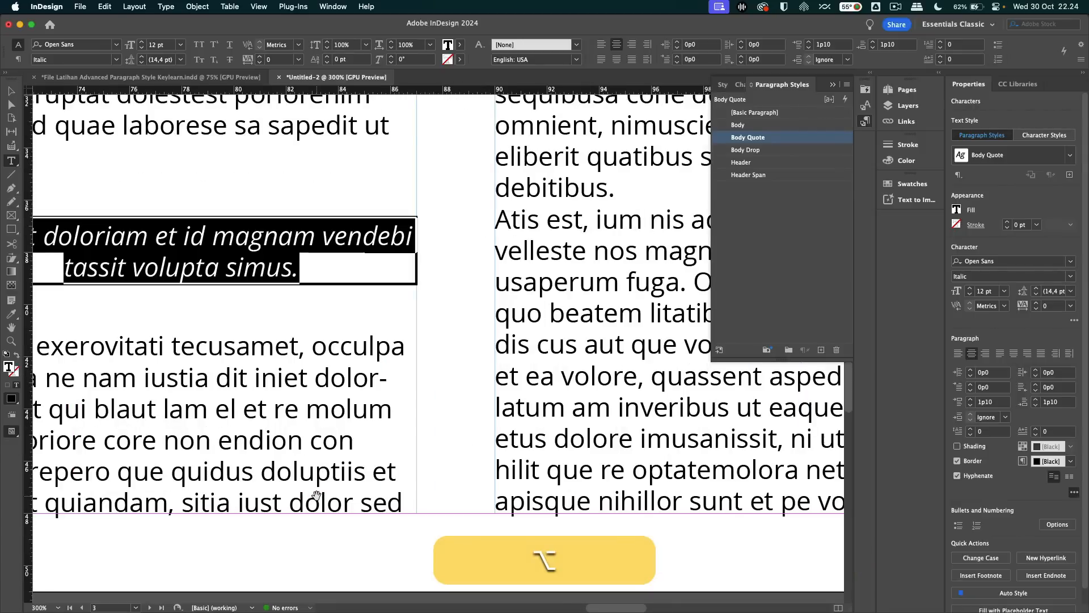
{"action": "scroll", "coordinate": [316, 495], "scroll_direction": "down", "scroll_amount": 3}
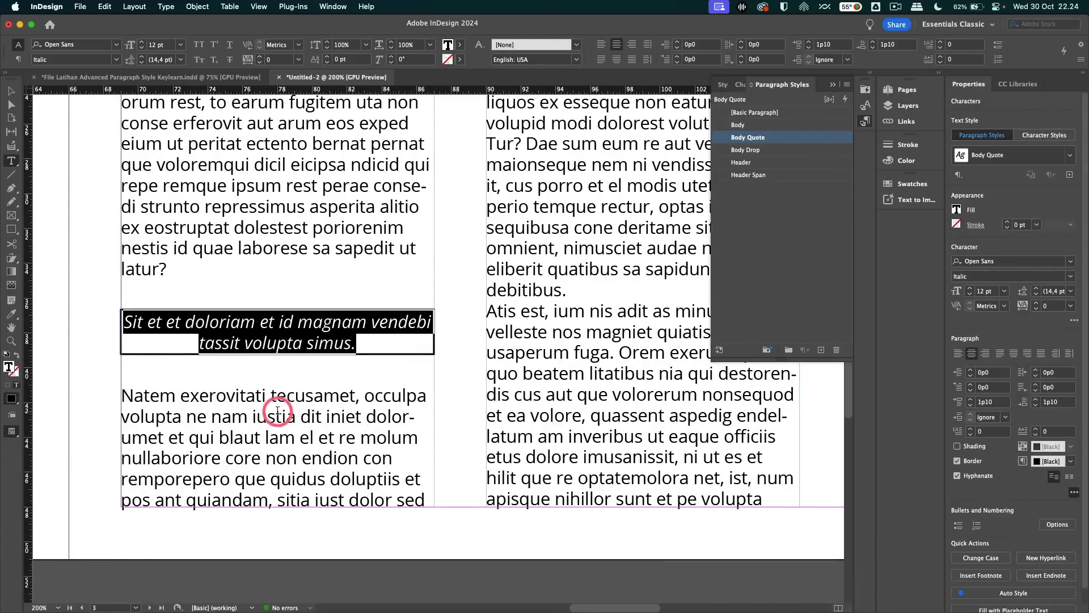
{"action": "scroll", "coordinate": [277, 409], "scroll_direction": "left", "scroll_amount": 5}
{"action": "scroll", "coordinate": [318, 397], "scroll_direction": "down", "scroll_amount": 3}
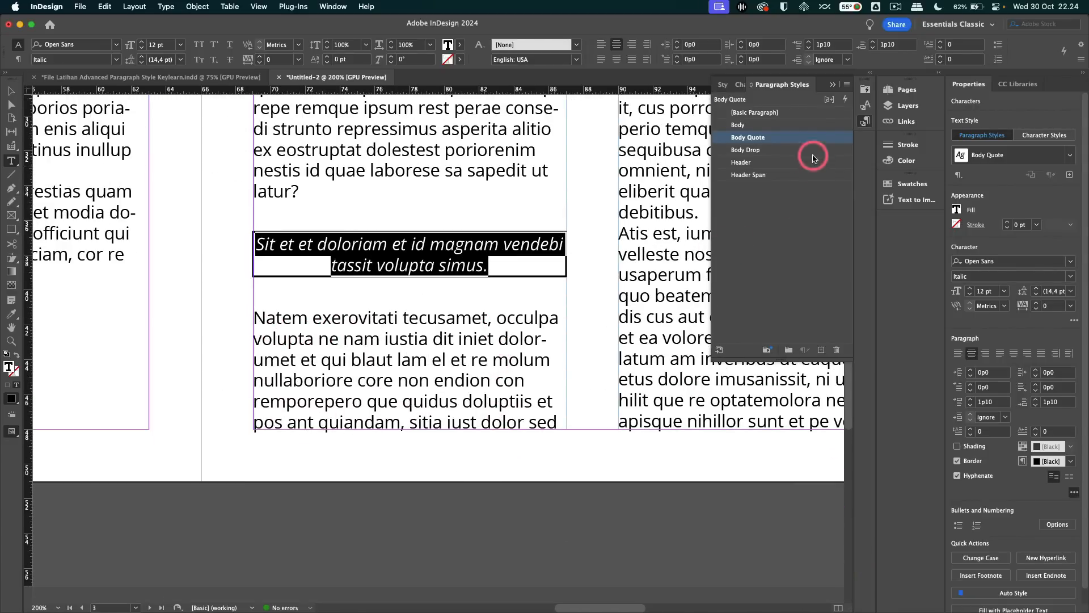
{"action": "double_click", "coordinate": [813, 138]}
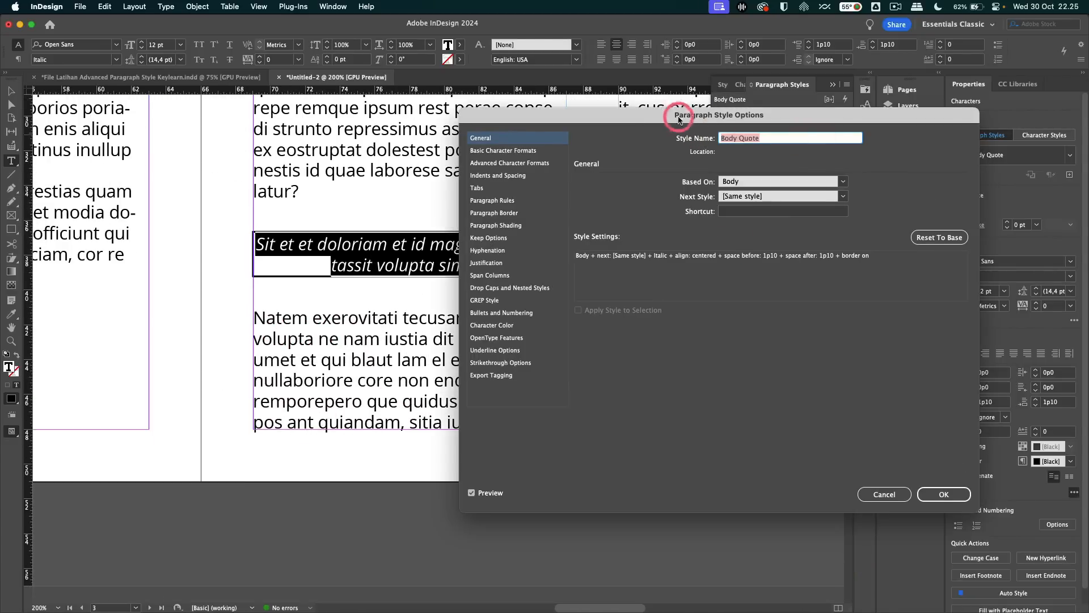
{"action": "left_click_drag", "start_coordinate": [679, 114], "coordinate": [863, 97]}
{"action": "left_click", "coordinate": [714, 196]}
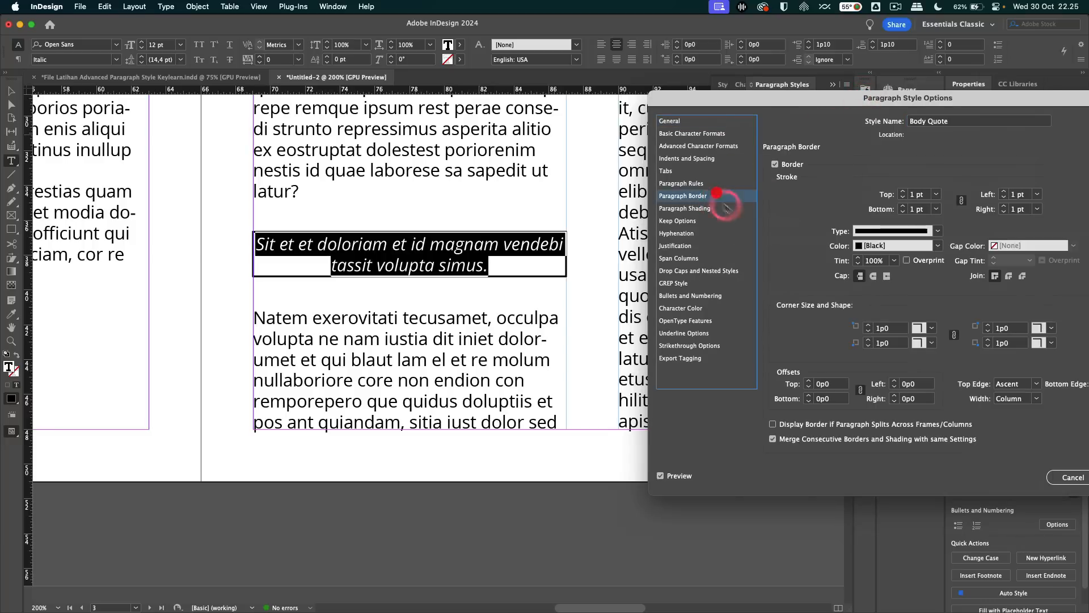
{"action": "left_click_drag", "start_coordinate": [955, 97], "coordinate": [904, 96]}
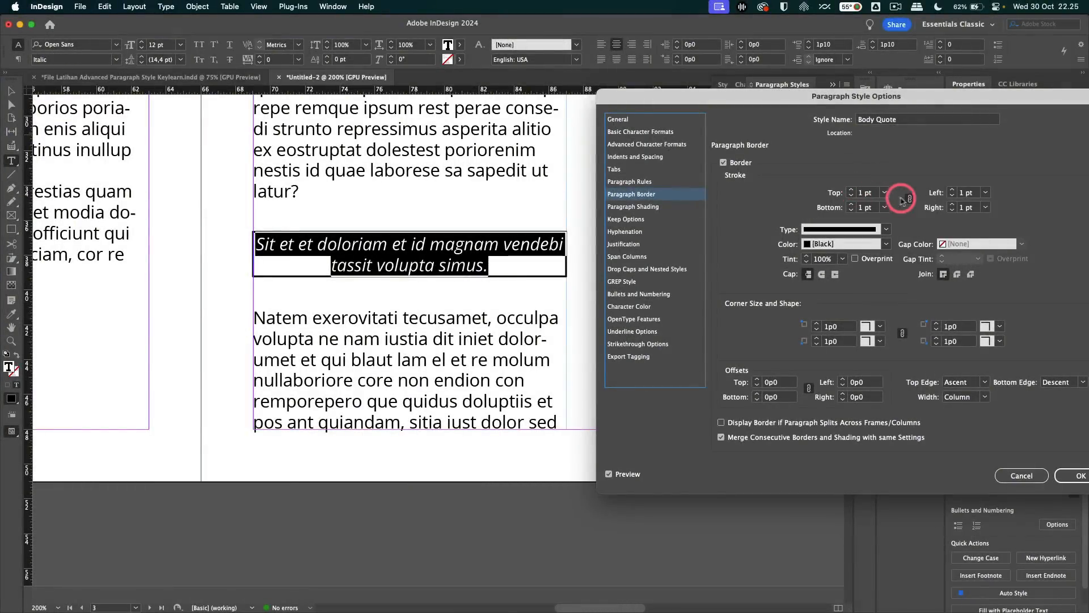
Unlink the Body Quote border's stroke weights, keeping 1 pt above and below and setting the left and right strokes to 0 pt
{"action": "left_click", "coordinate": [851, 190]}
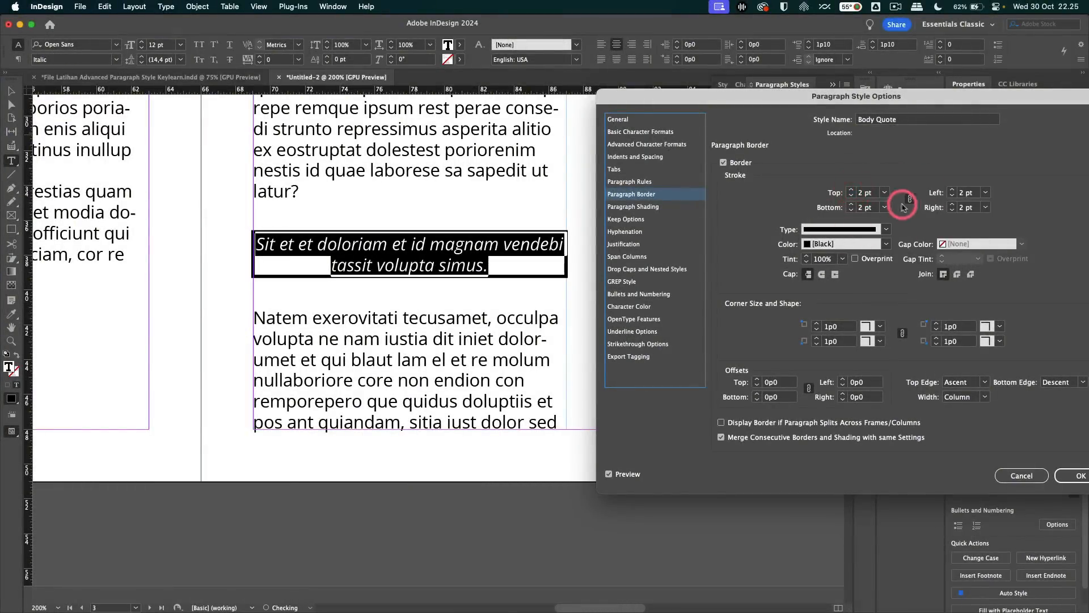
{"action": "left_click", "coordinate": [854, 196]}
{"action": "left_click", "coordinate": [908, 202]}
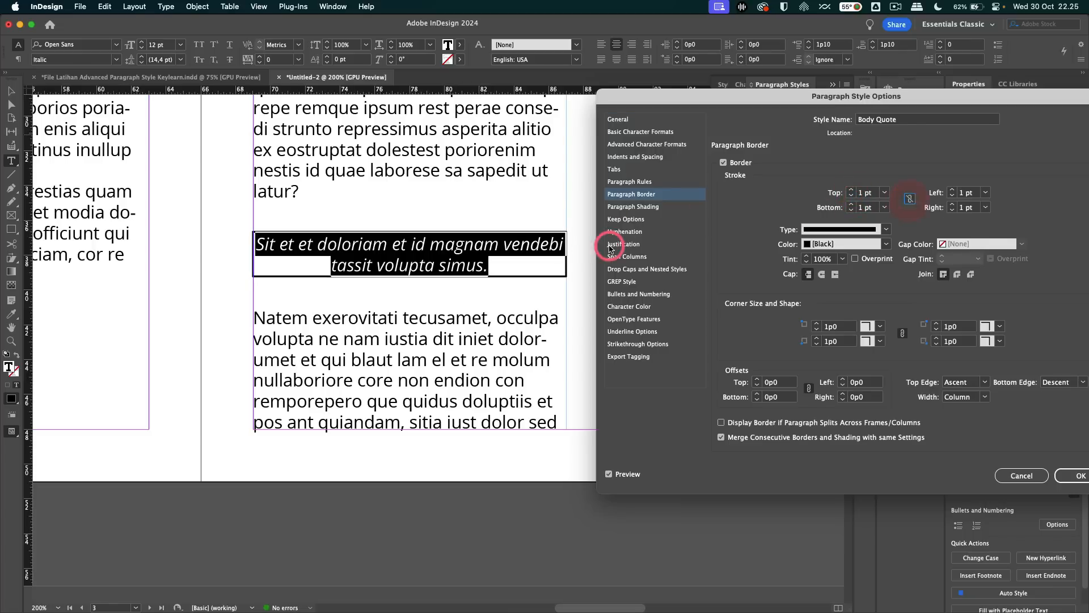
{"action": "left_click", "coordinate": [950, 195]}
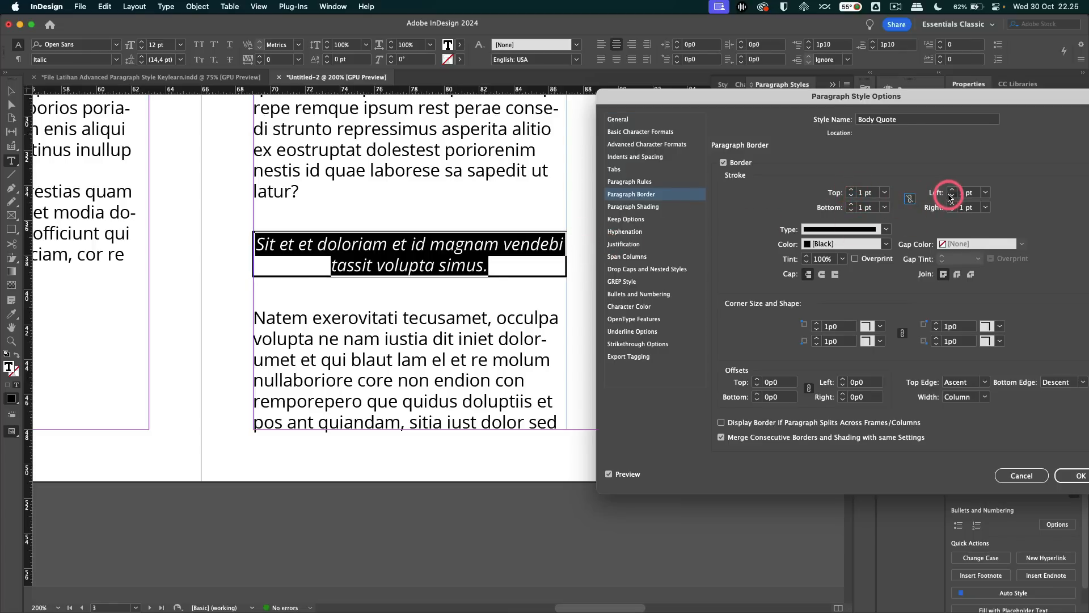
{"action": "left_click", "coordinate": [954, 217]}
{"action": "left_click", "coordinate": [952, 210]}
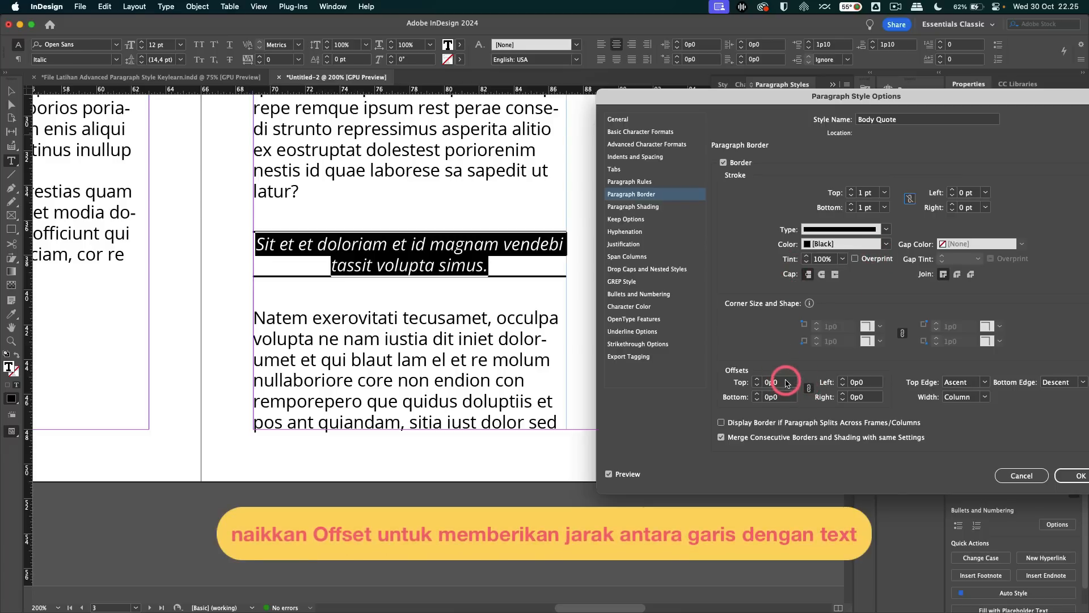
Raise the linked border offsets of the Body Quote style to 1p1 on all four sides
{"action": "key", "text": "Up"}
{"action": "key", "text": "Up"}
{"action": "key", "text": "Up"}
{"action": "key", "text": "Up"}
{"action": "key", "text": "Up"}
{"action": "key", "text": "Up"}
{"action": "key", "text": "Up"}
{"action": "key", "text": "Up"}
{"action": "key", "text": "Up"}
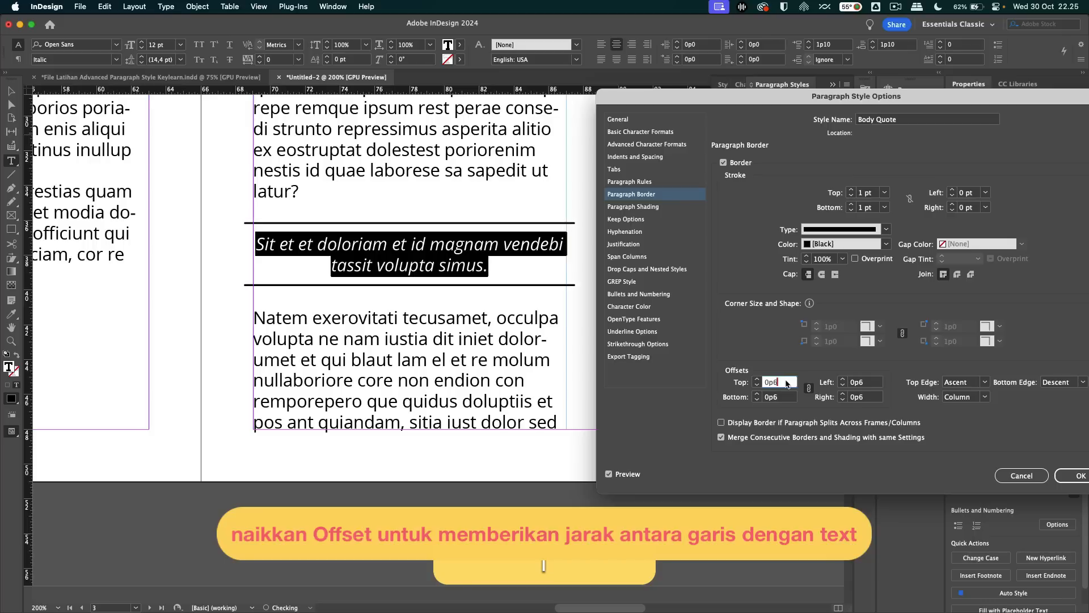
{"action": "key", "text": "Up"}
{"action": "key", "text": "Up"}
{"action": "key", "text": "Up"}
{"action": "key", "text": "Up"}
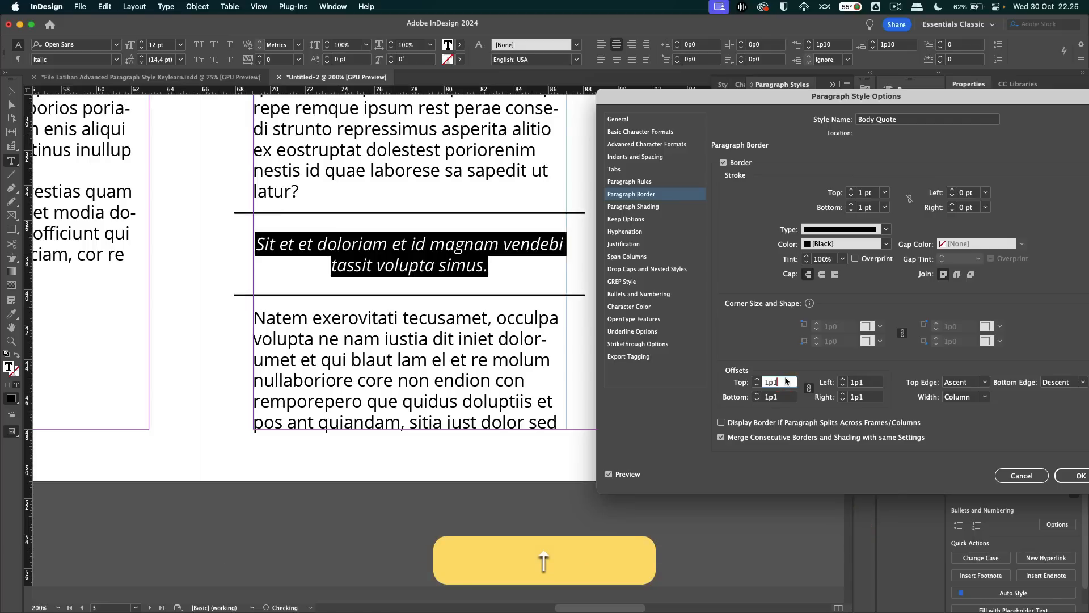
{"action": "double_click", "coordinate": [786, 379]}
{"action": "key", "text": "Down"}
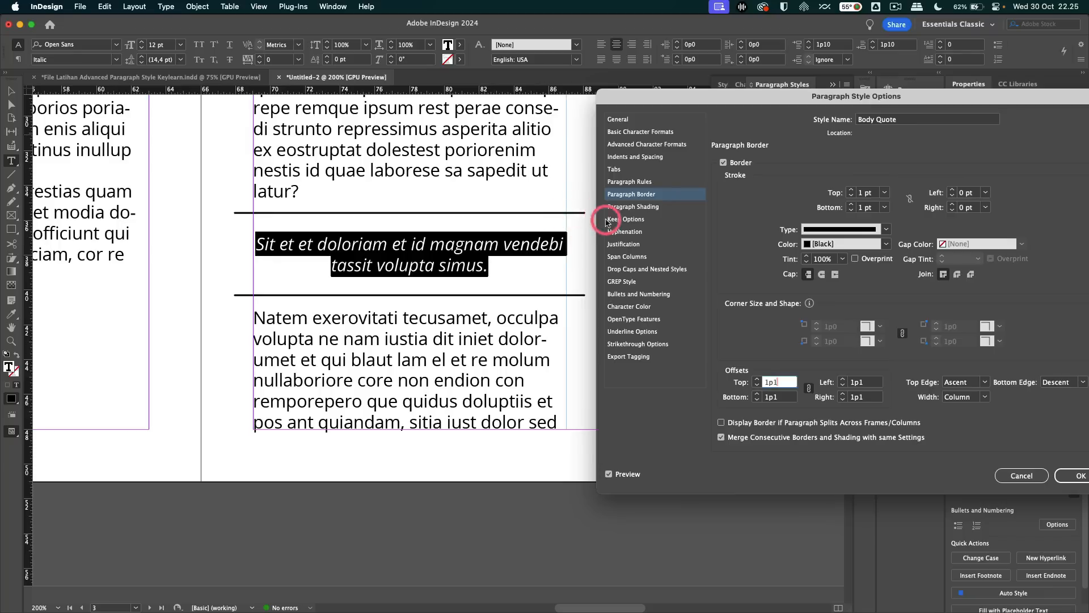
Unlink the Body Quote border offsets and reduce the left and right offsets to 0p4
{"action": "left_click", "coordinate": [810, 391]}
{"action": "left_click", "coordinate": [869, 383]}
{"action": "key", "text": "Down"}
{"action": "key", "text": "Down"}
{"action": "key", "text": "Down"}
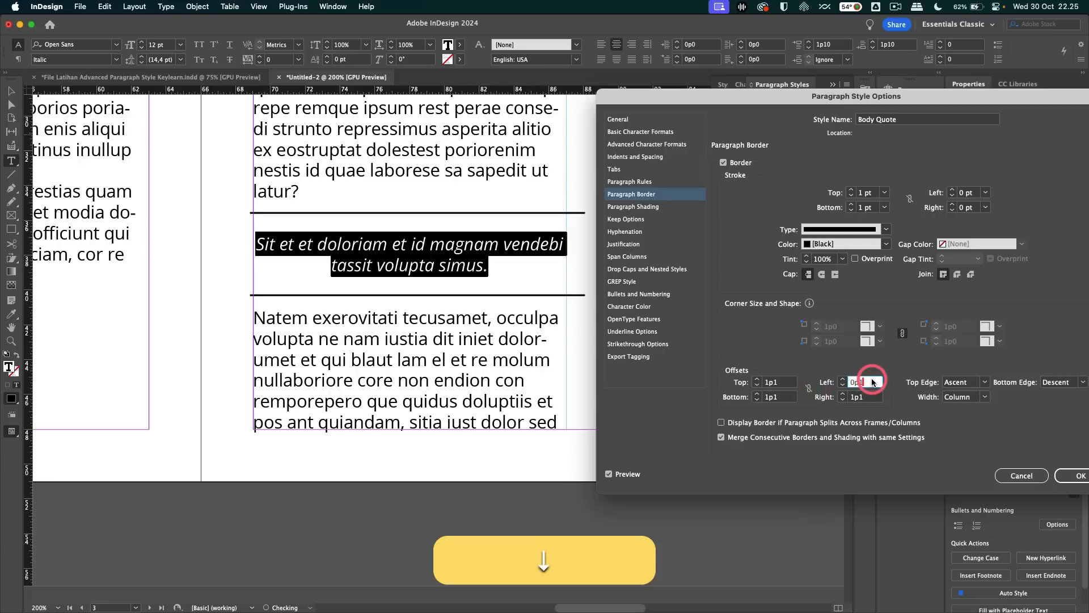
{"action": "left_click", "coordinate": [871, 396]}
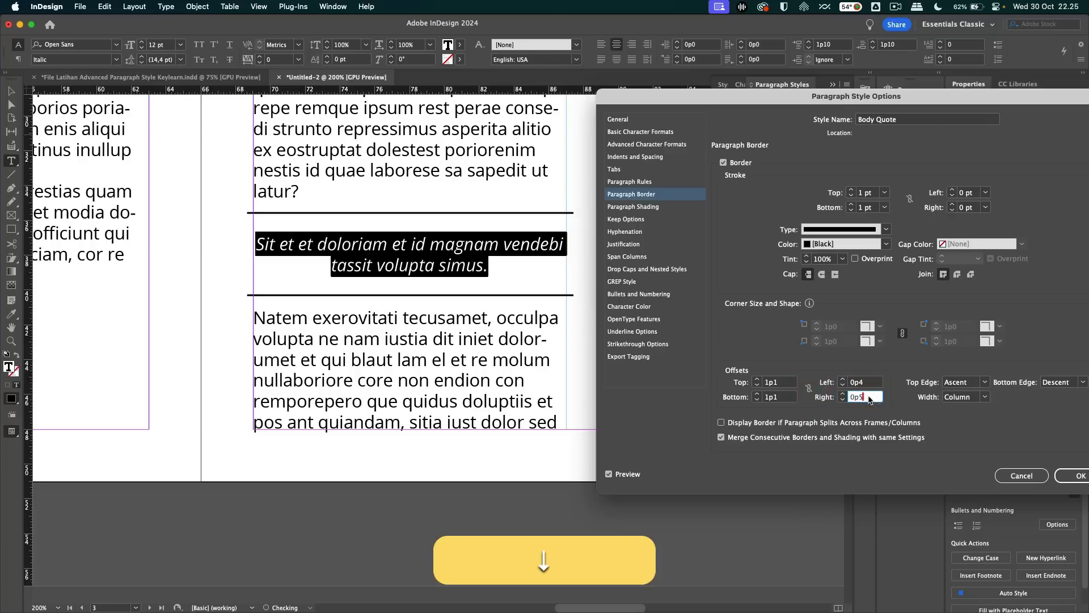
{"action": "left_click", "coordinate": [629, 368]}
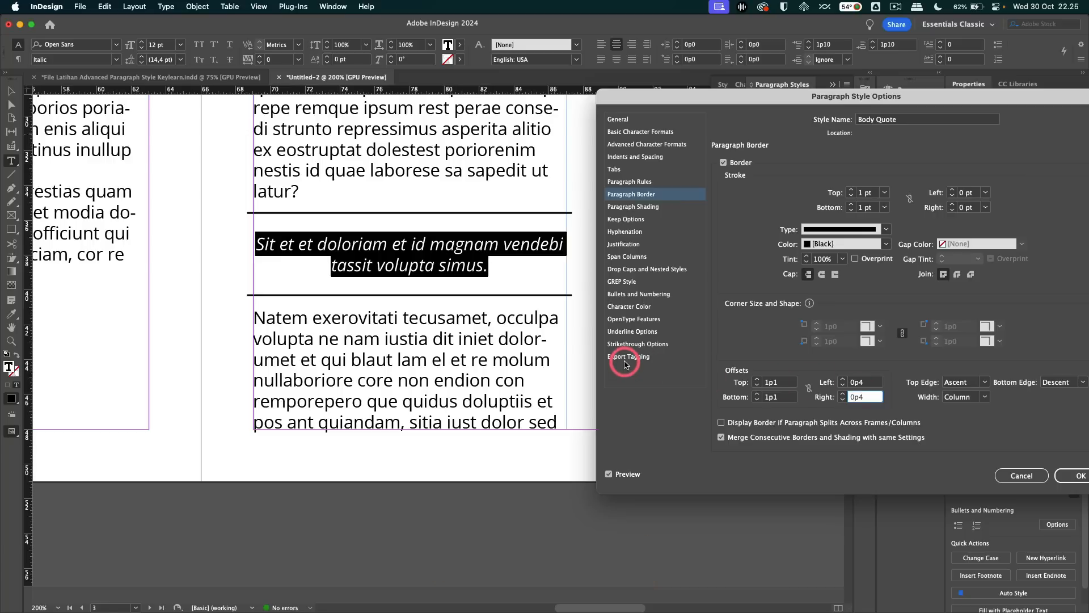
{"action": "left_click", "coordinate": [518, 227]}
Set the Body Quote style's character color to C=0 M=100 Y=0 K=0, save the style and deselect the text
{"action": "left_click", "coordinate": [638, 309]}
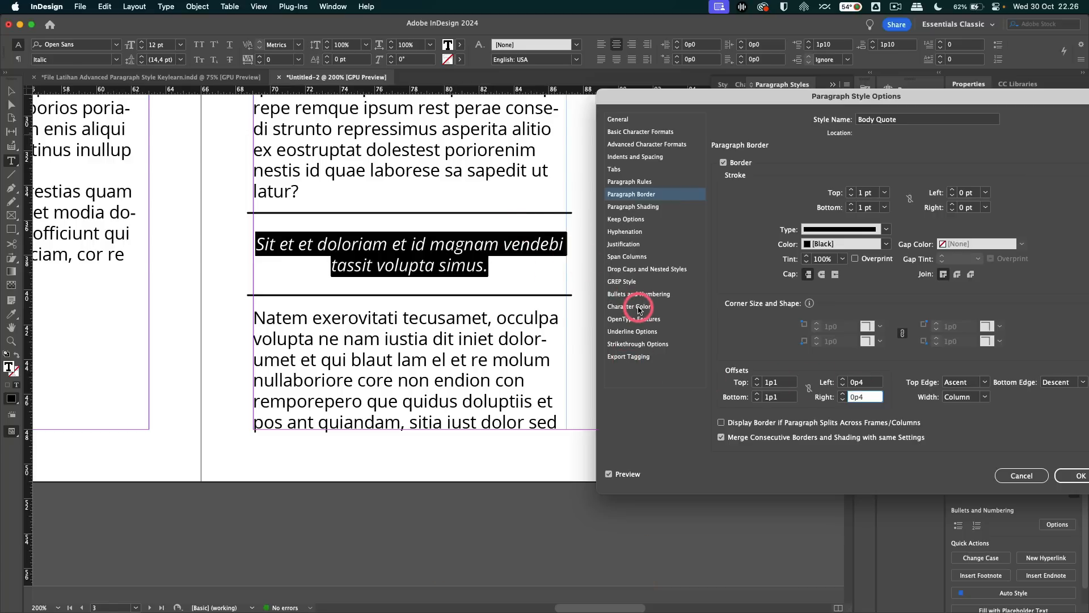
{"action": "left_click", "coordinate": [823, 231]}
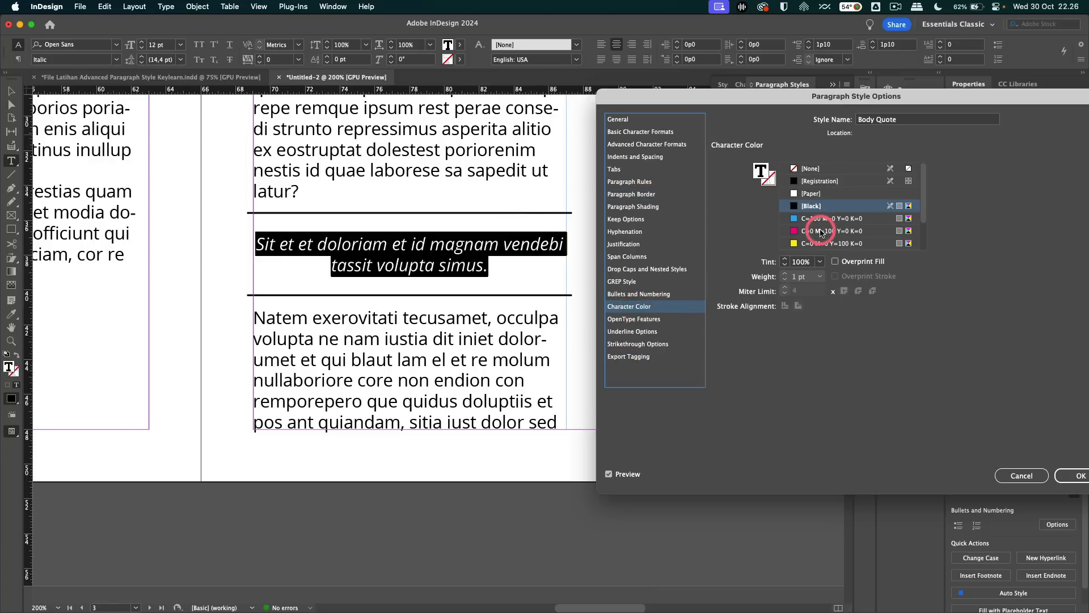
{"action": "left_click", "coordinate": [1082, 476]}
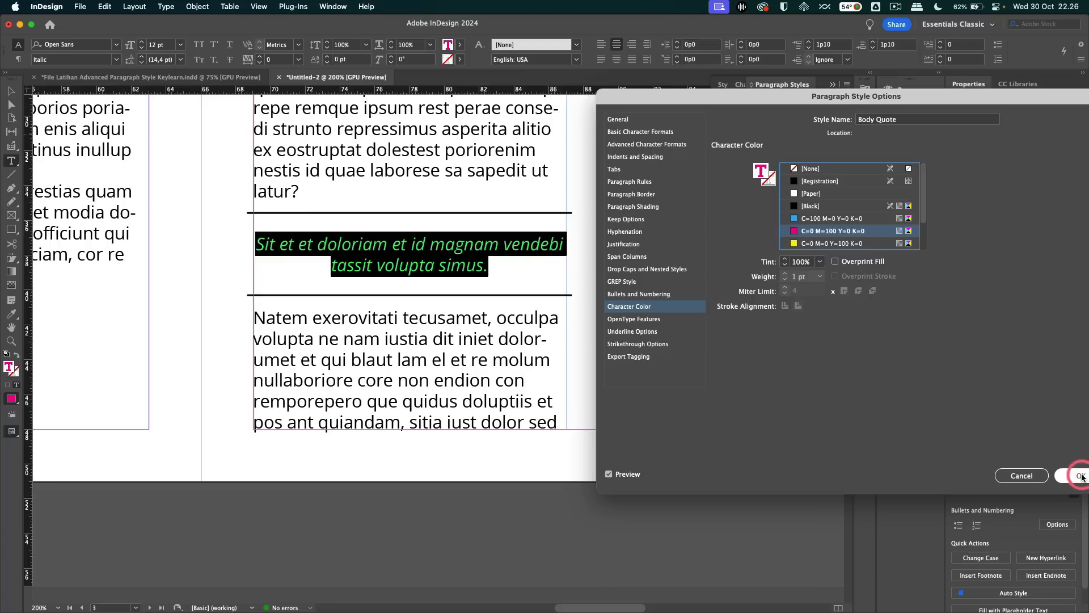
{"action": "scroll", "coordinate": [581, 365], "scroll_direction": "down", "scroll_amount": 2, "text": "alt"}
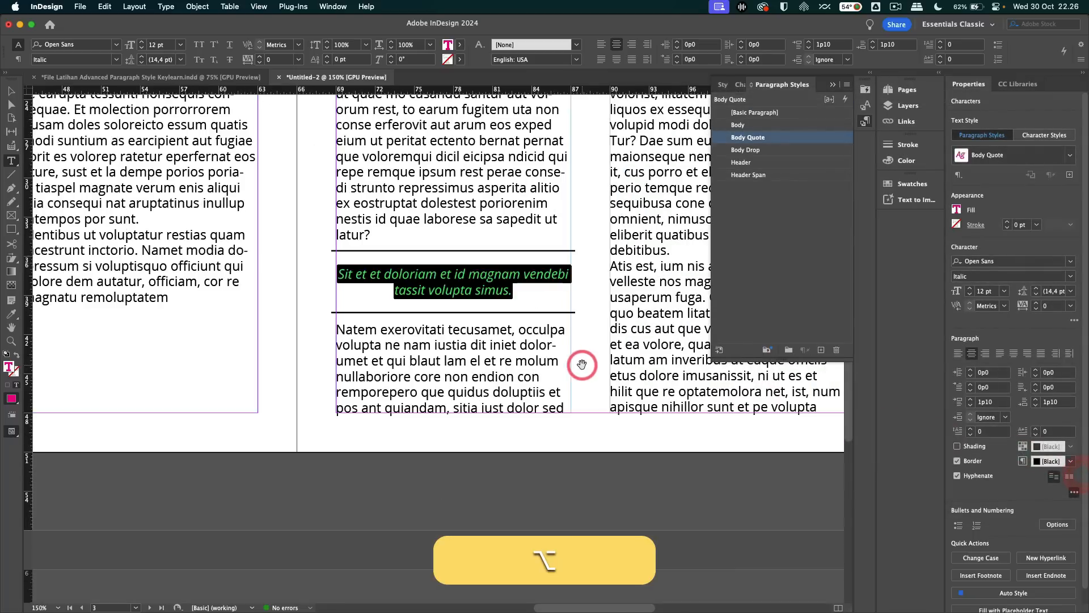
{"action": "left_click", "coordinate": [559, 477]}
{"action": "scroll", "coordinate": [556, 471], "scroll_direction": "down", "scroll_amount": 4, "text": "alt"}
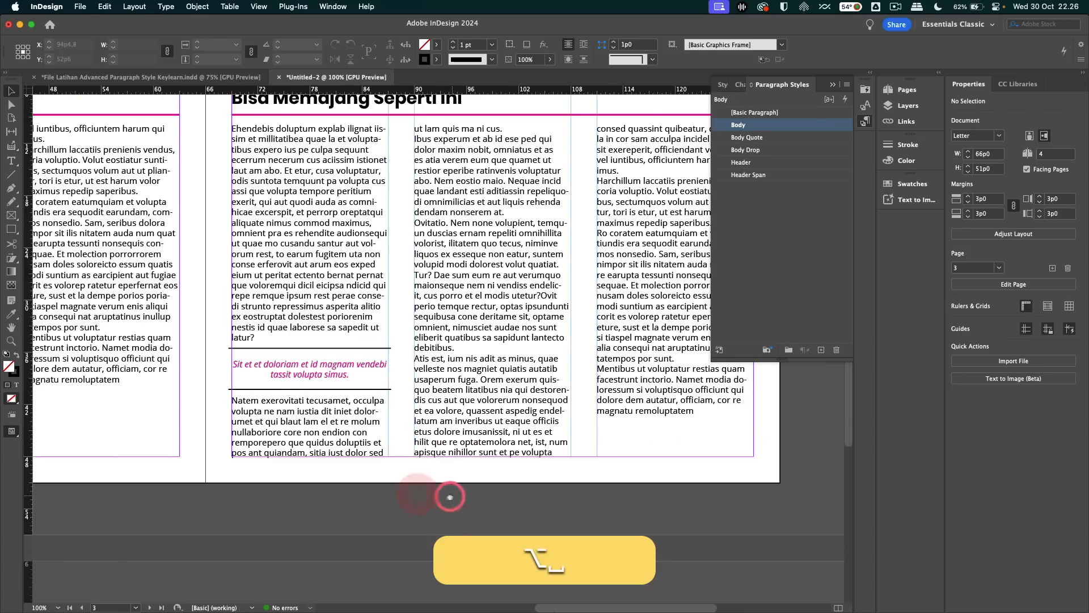
{"action": "left_click", "coordinate": [386, 493]}
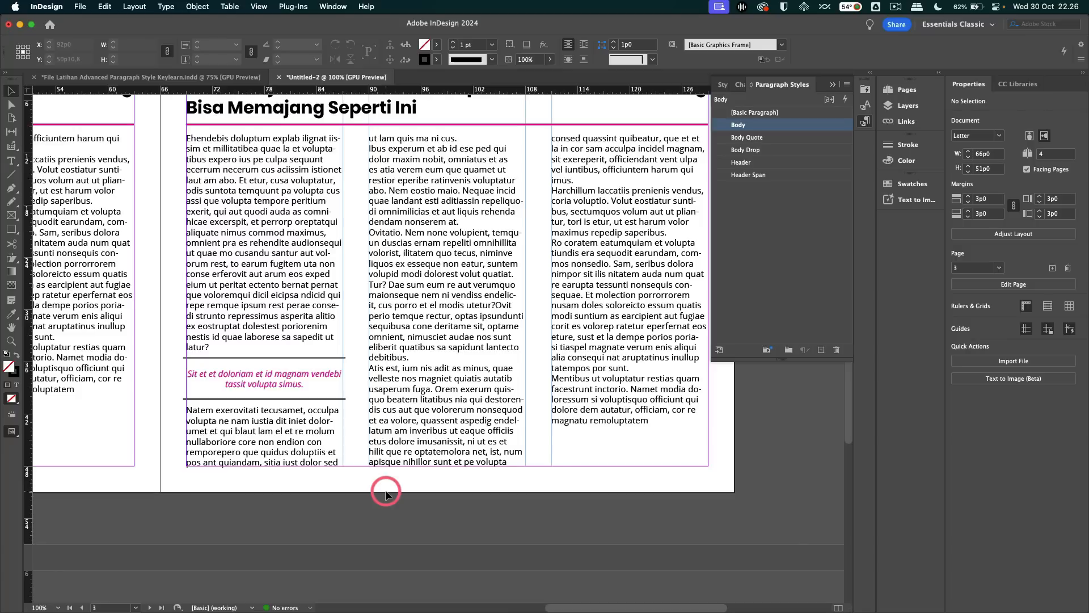
Apply the Body Quote style to the middle column's text from "Ovitatio" through "debitibus."
{"action": "key", "text": "t"}
{"action": "left_click_drag", "start_coordinate": [432, 359], "coordinate": [355, 228]}
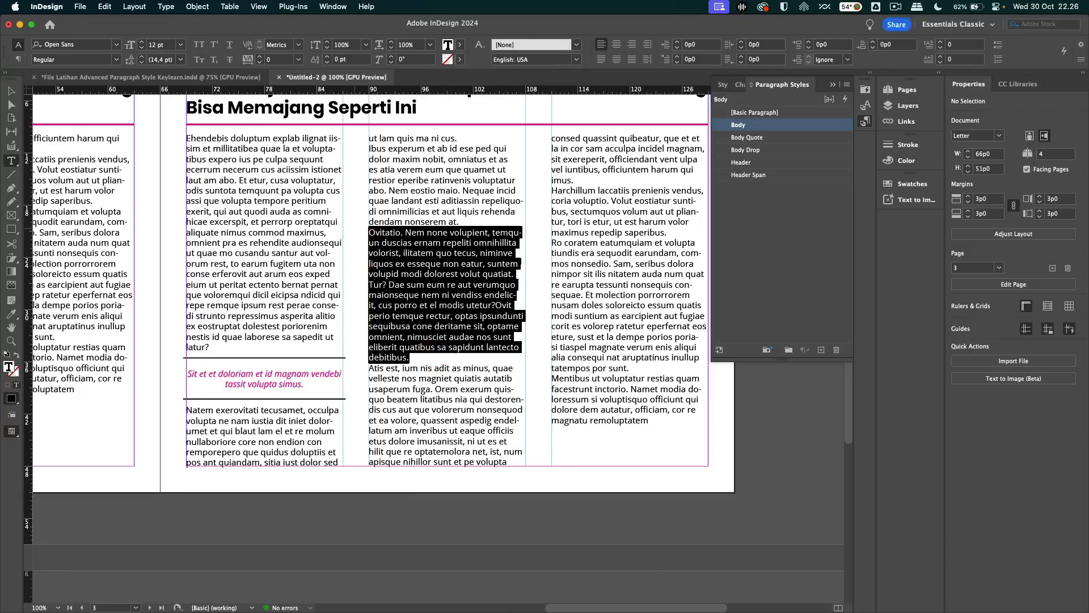
{"action": "left_click", "coordinate": [794, 84]}
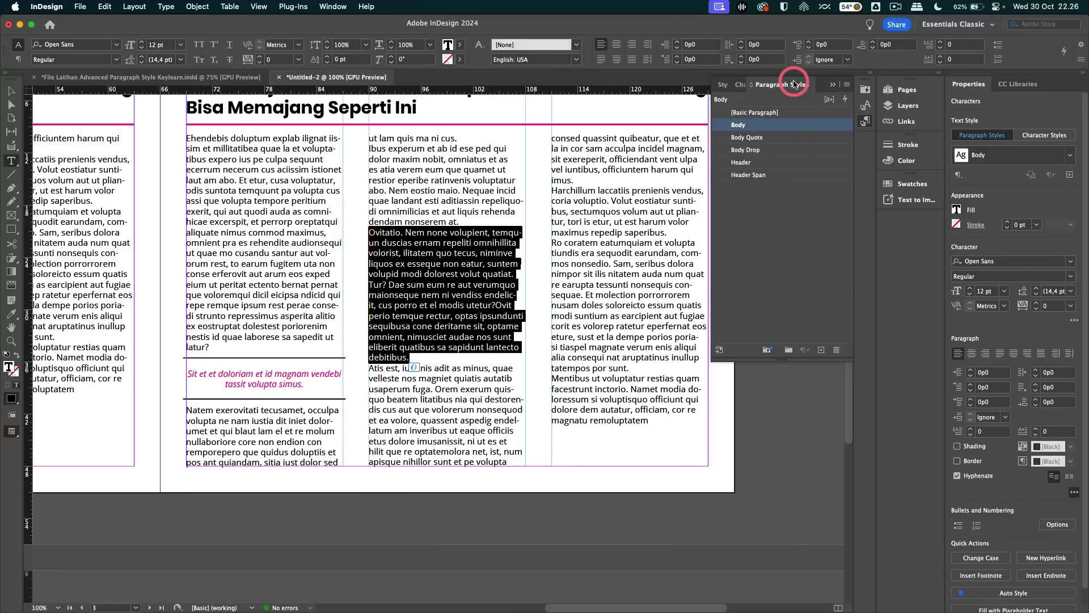
{"action": "left_click", "coordinate": [775, 139]}
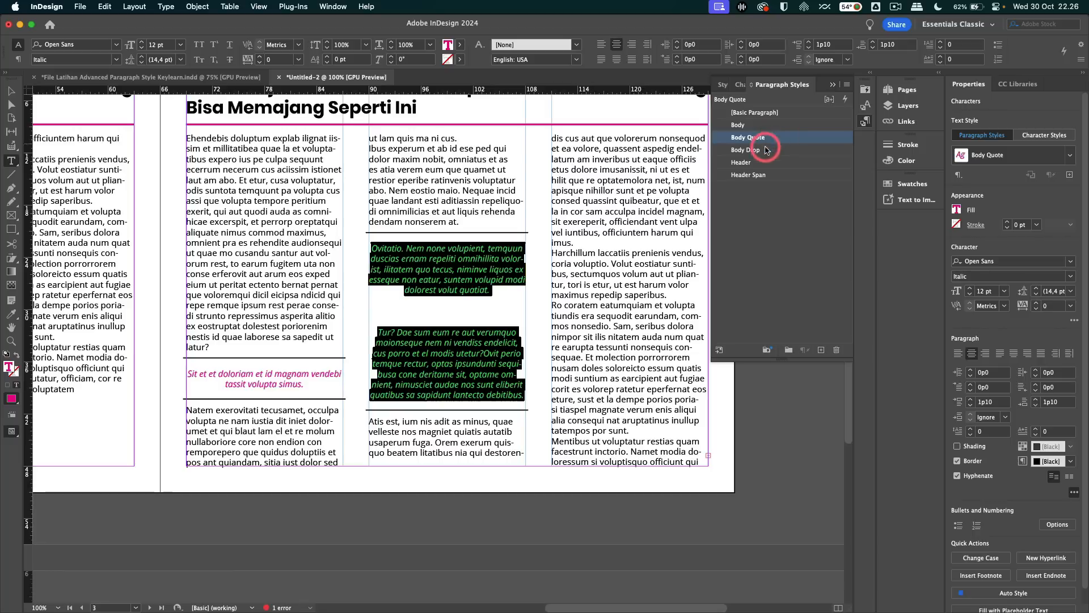
Merge the two quote paragraphs in the middle column into one by removing the break before "Tur?", then deselect the text frame
{"action": "left_click", "coordinate": [517, 326]}
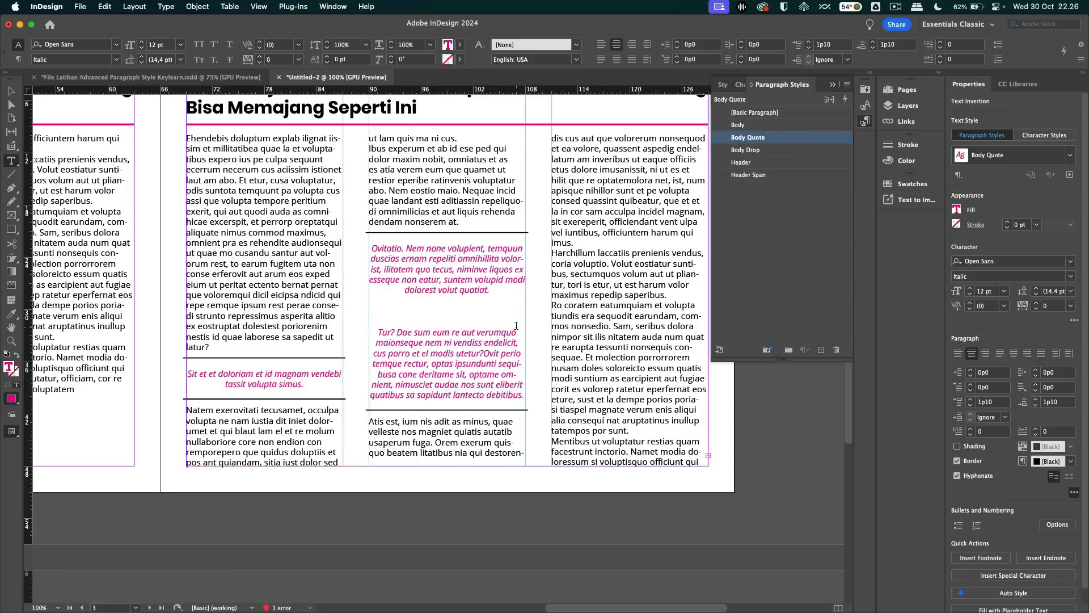
{"action": "left_click", "coordinate": [379, 332]}
{"action": "key", "text": "BackSpace"}
{"action": "key", "text": "Escape"}
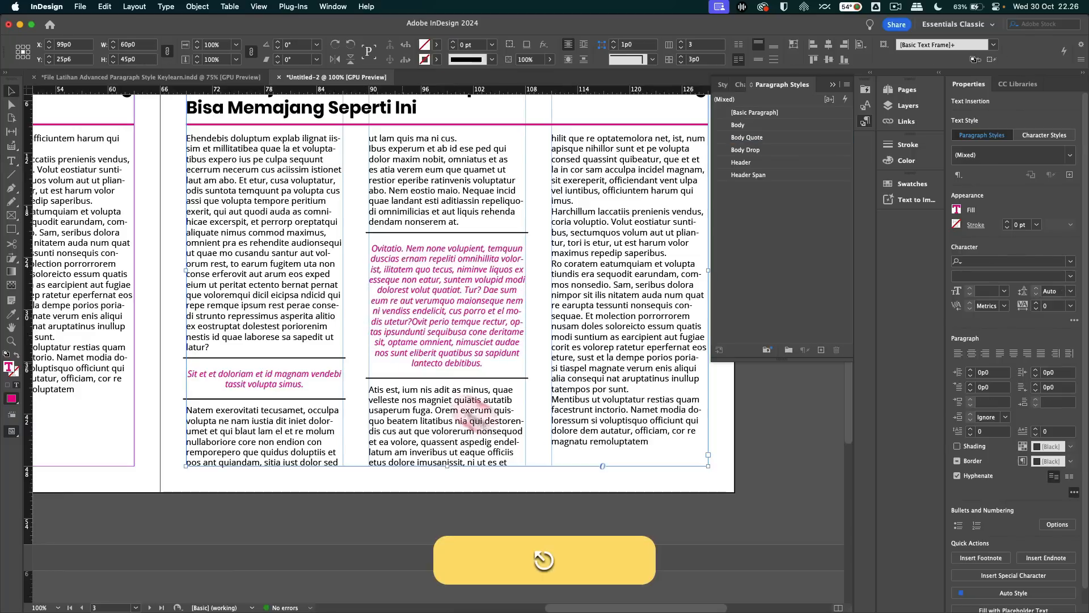
{"action": "left_click", "coordinate": [539, 488]}
Apply the Body Quote style to the third column's "Harchillum" paragraph and delete the closing text from "Mentibus" onward
{"action": "scroll", "coordinate": [510, 453], "scroll_direction": "down", "scroll_amount": 2}
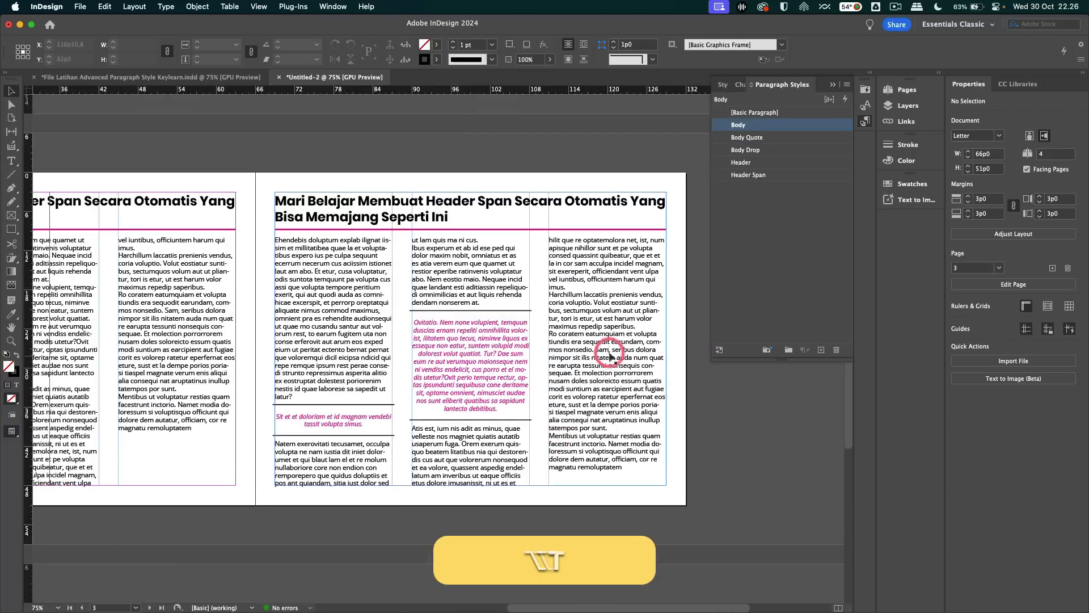
{"action": "key", "text": "t"}
{"action": "scroll", "coordinate": [600, 334], "scroll_direction": "up", "scroll_amount": 2}
{"action": "left_click_drag", "start_coordinate": [655, 325], "coordinate": [540, 285]}
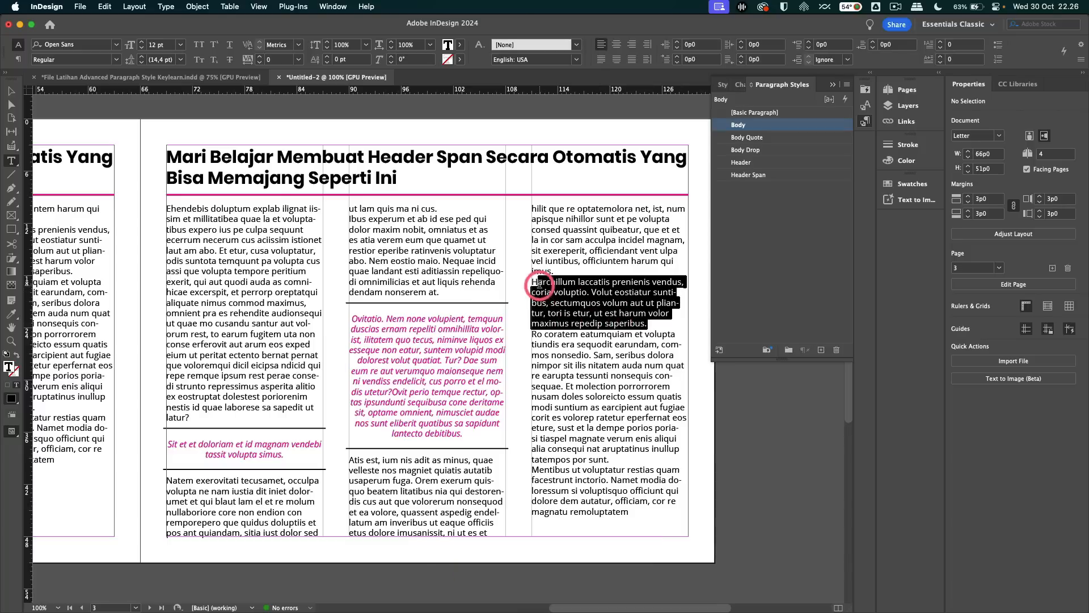
{"action": "left_click", "coordinate": [747, 137]}
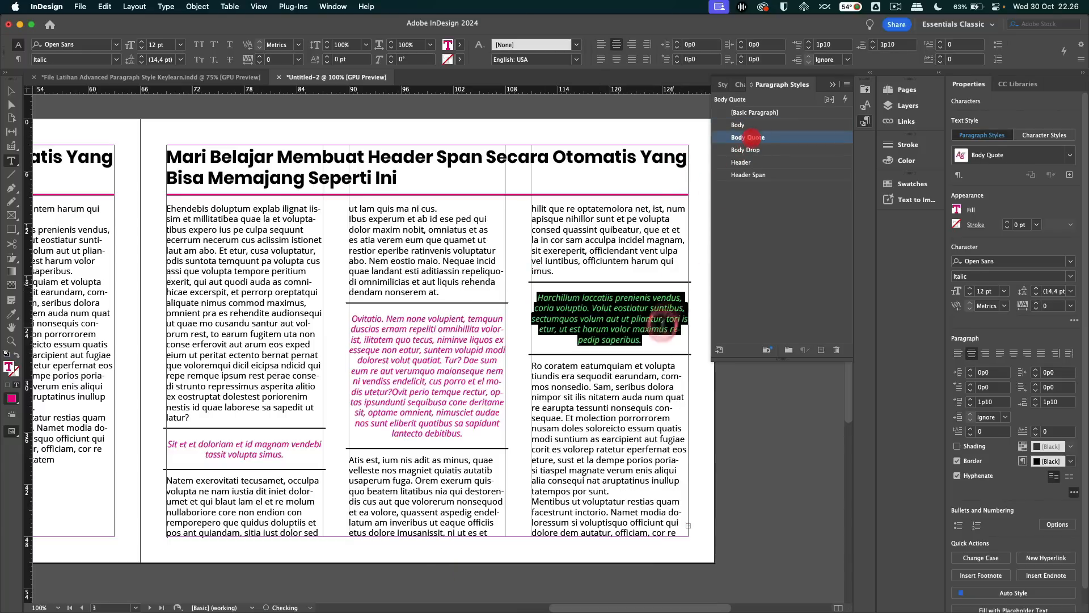
{"action": "scroll", "coordinate": [630, 431], "scroll_direction": "down", "scroll_amount": 1}
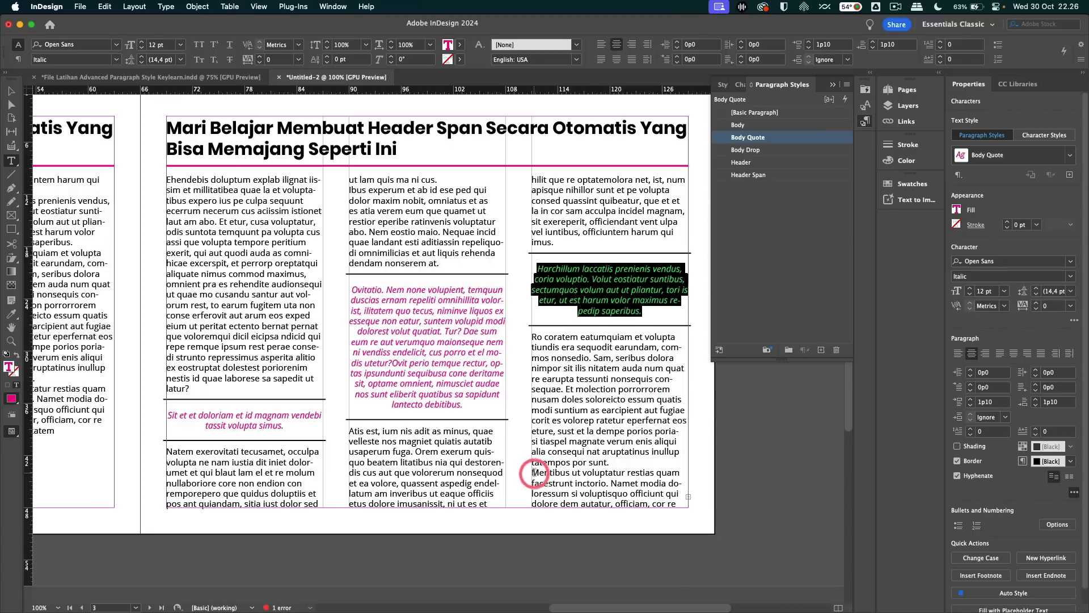
{"action": "left_click_drag", "start_coordinate": [533, 473], "coordinate": [671, 569]}
{"action": "key", "text": "BackSpace"}
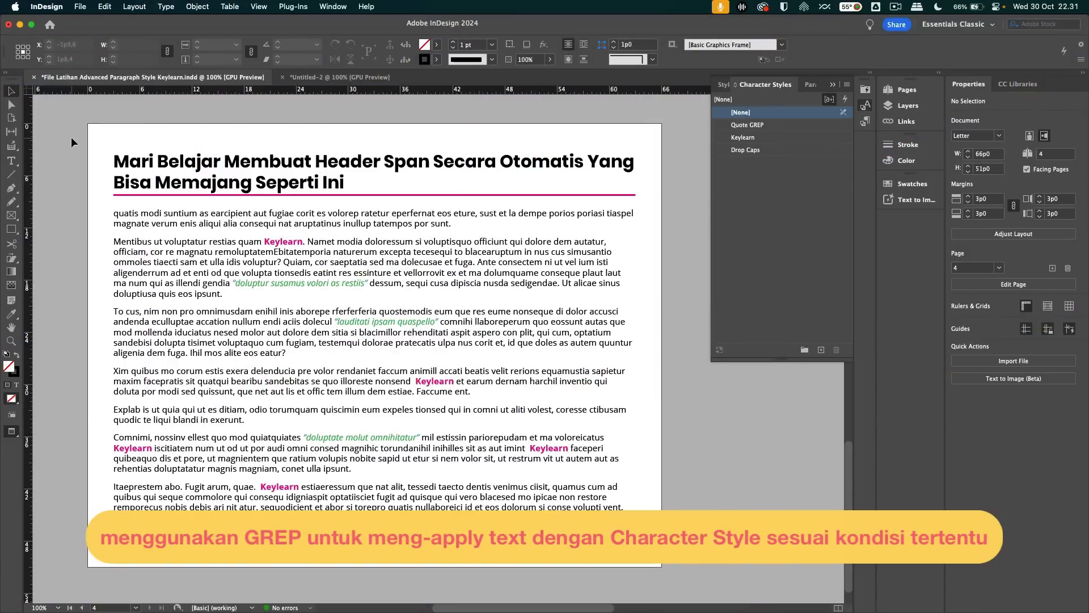
Switch to the Untitled-2 document and draw a text frame filling the area inside the blank page's margins
{"action": "left_click", "coordinate": [73, 144]}
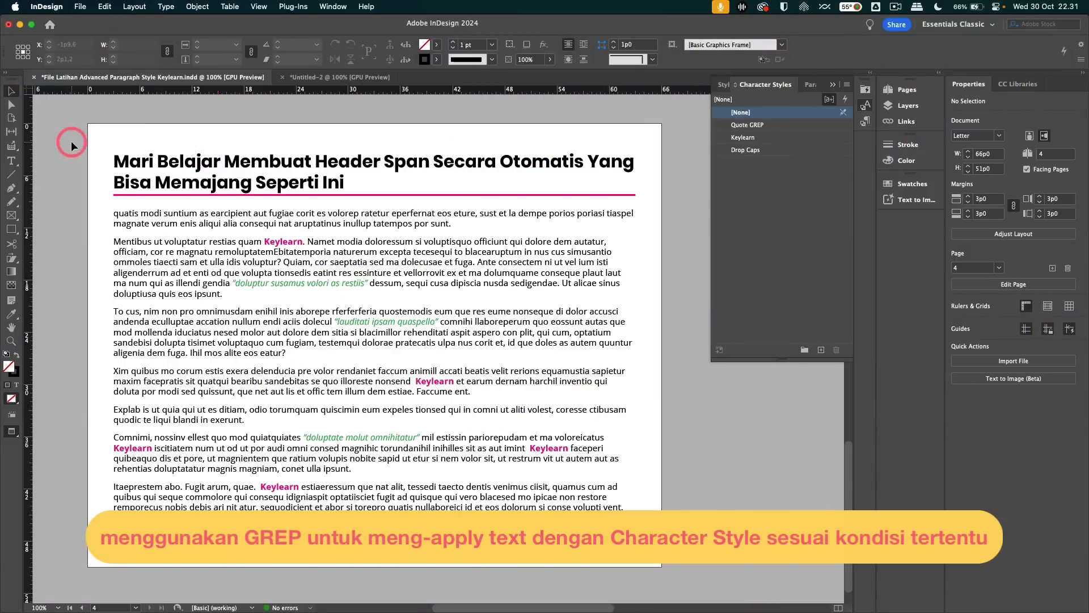
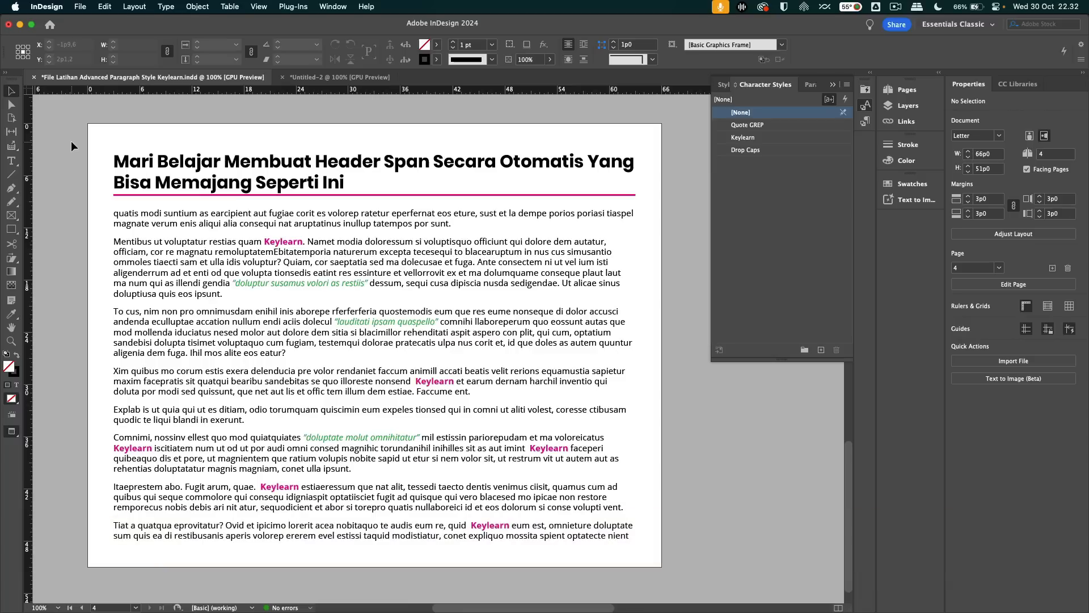
{"action": "left_click", "coordinate": [312, 78]}
{"action": "scroll", "coordinate": [338, 255], "scroll_direction": "up", "scroll_amount": 1}
{"action": "key", "text": "t"}
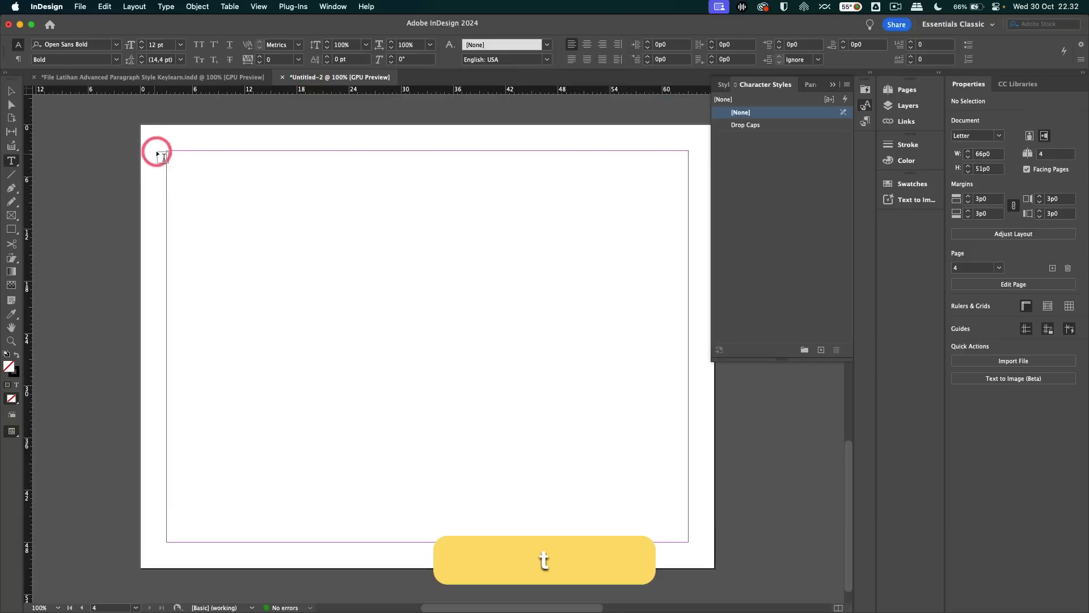
{"action": "left_click_drag", "start_coordinate": [164, 152], "coordinate": [689, 542]}
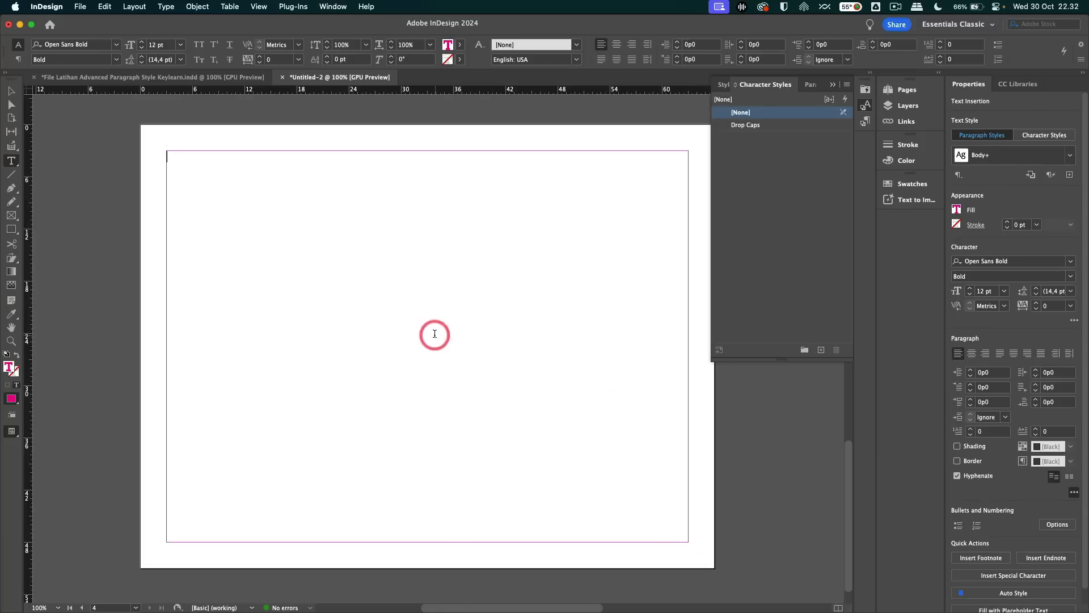
Switch to Document1 in Word and copy the text from "Mari Belajar Membuat Header Span" through "optatecte nient"
{"action": "key", "text": "super+Tab"}
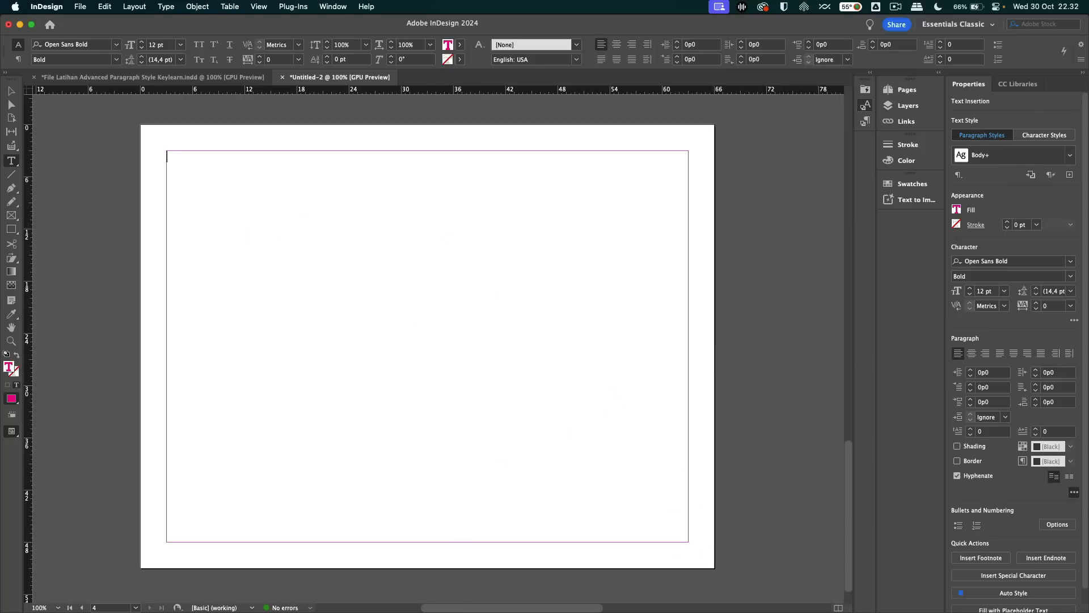
{"action": "left_click", "coordinate": [265, 244]}
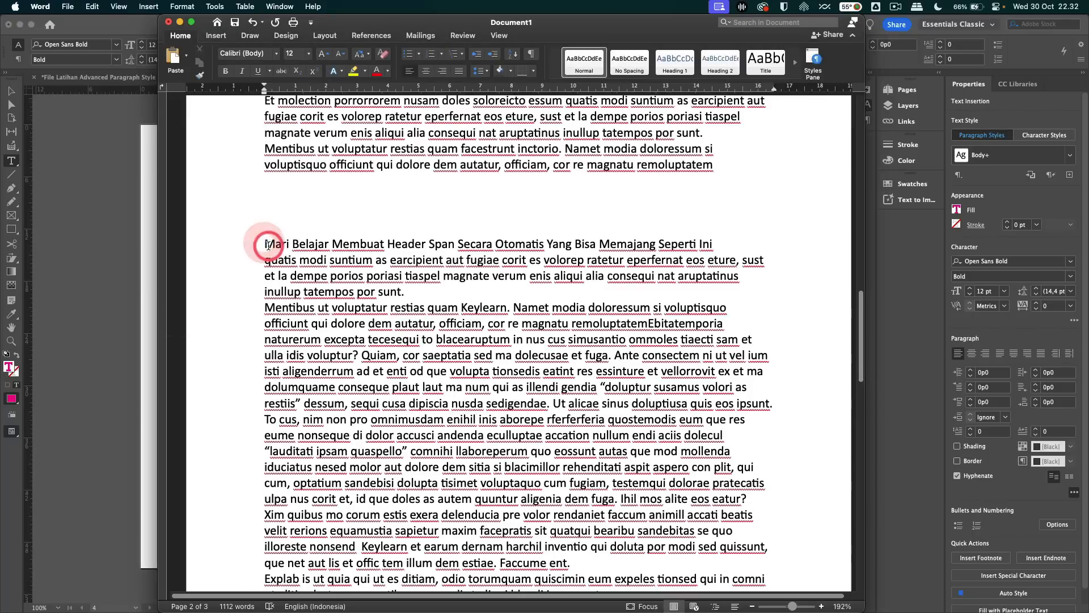
{"action": "scroll", "coordinate": [315, 300], "scroll_direction": "down", "scroll_amount": 10}
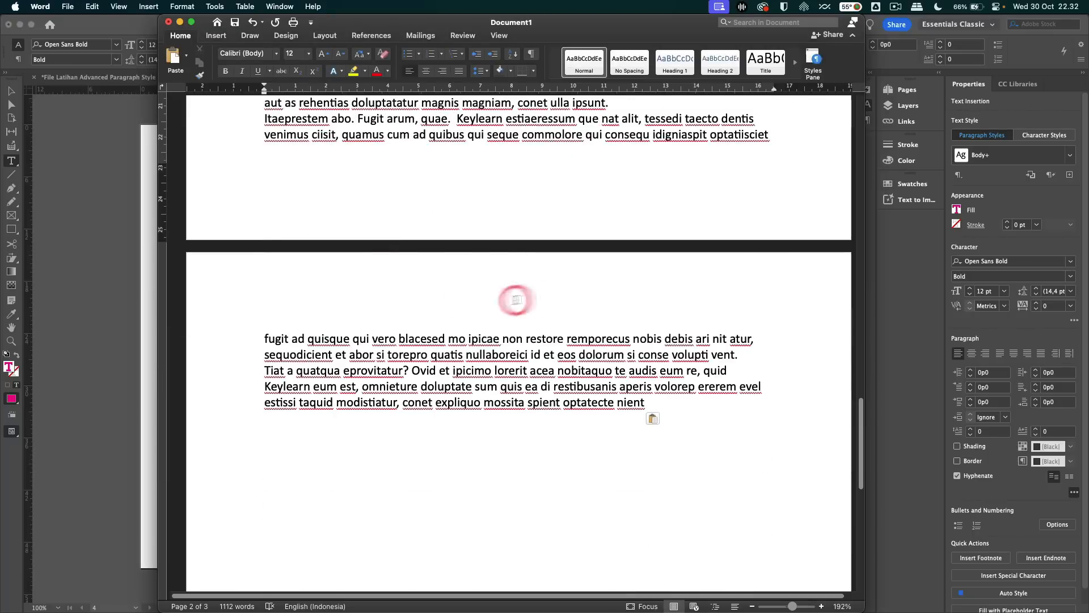
{"action": "left_click", "coordinate": [680, 406], "text": "shift"}
{"action": "key", "text": "shift+super+c"}
{"action": "key", "text": "super+c"}
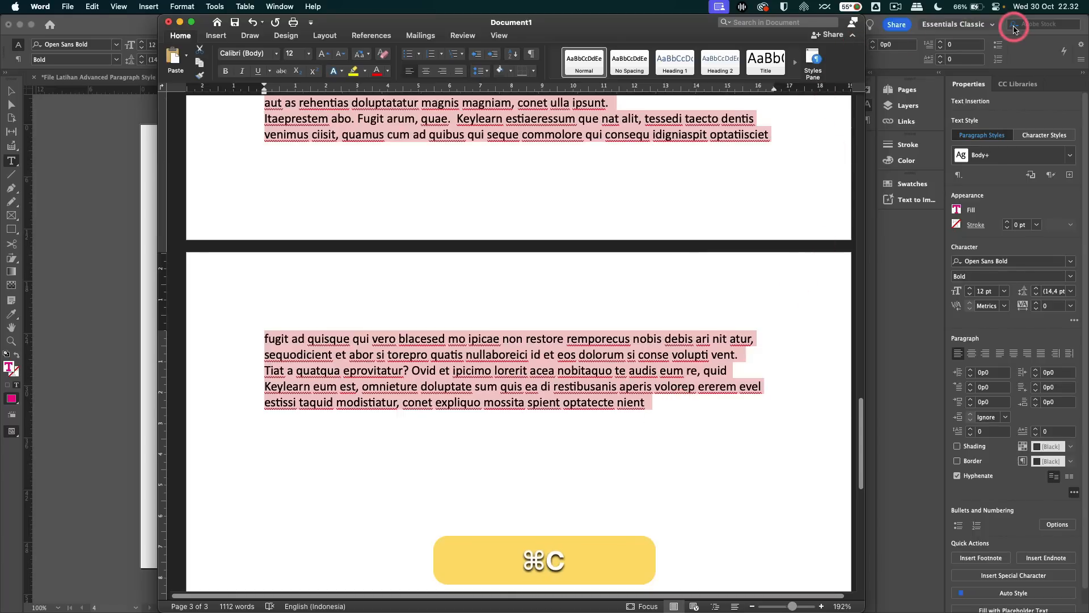
Return to InDesign and paste the copied text into the new text frame
{"action": "left_click", "coordinate": [1009, 25]}
{"action": "left_click", "coordinate": [409, 221]}
{"action": "key", "text": "super+v"}
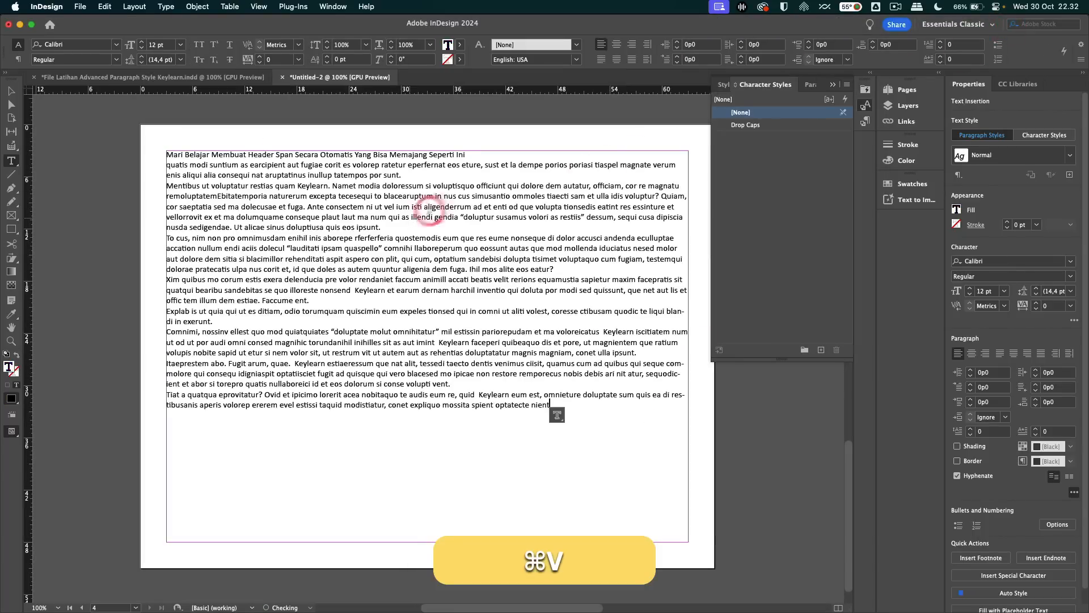
Delete the imported Normal paragraph style and replace it with Body
{"action": "left_click", "coordinate": [805, 84]}
{"action": "left_click", "coordinate": [754, 191]}
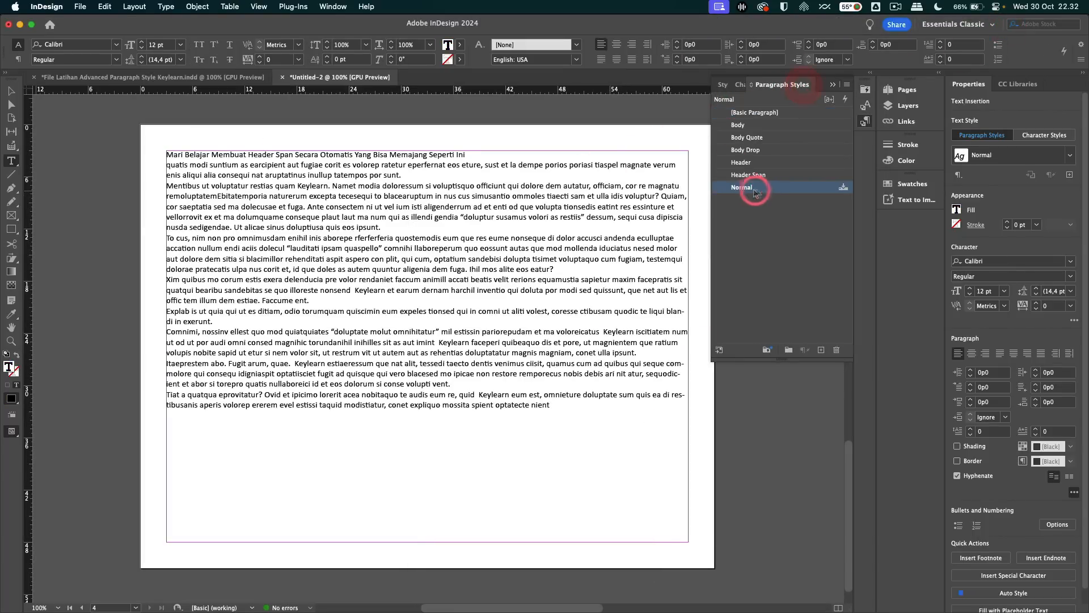
{"action": "left_click", "coordinate": [836, 350]}
{"action": "left_click", "coordinate": [639, 308]}
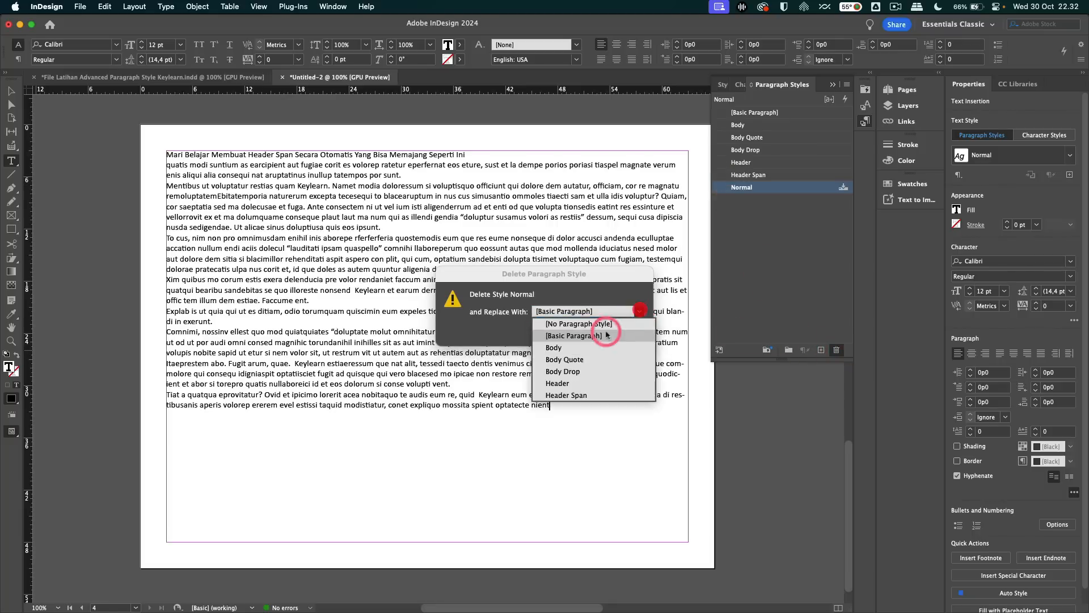
{"action": "left_click", "coordinate": [583, 343]}
{"action": "left_click", "coordinate": [621, 329]}
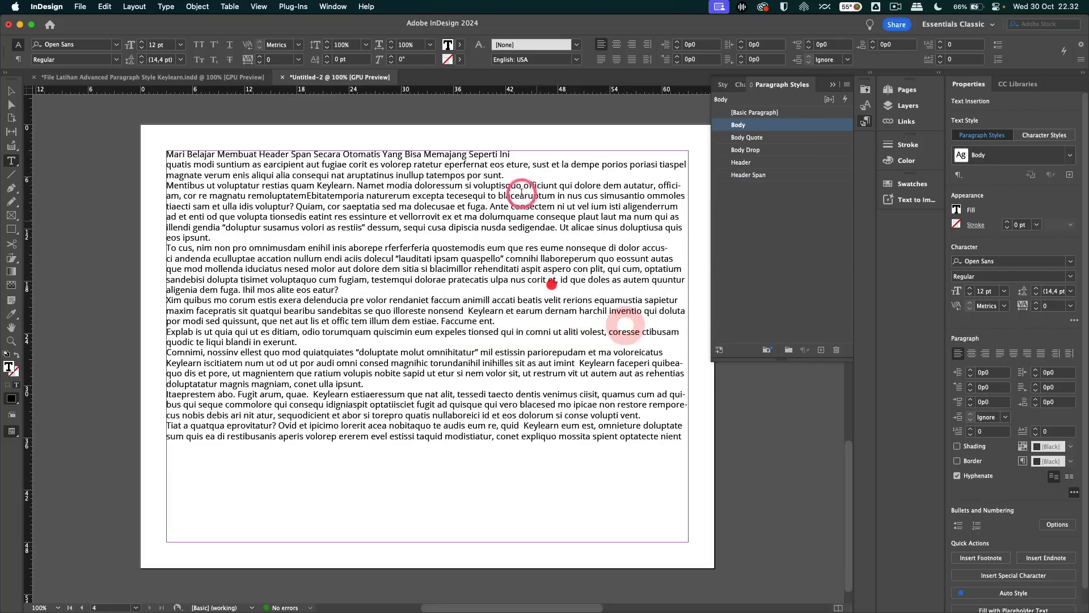
Apply the Header Span style to the title line "Mari Belajar Membuat Header Span Secara Otomatis" and deselect the text
{"action": "left_click_drag", "start_coordinate": [510, 154], "coordinate": [115, 149]}
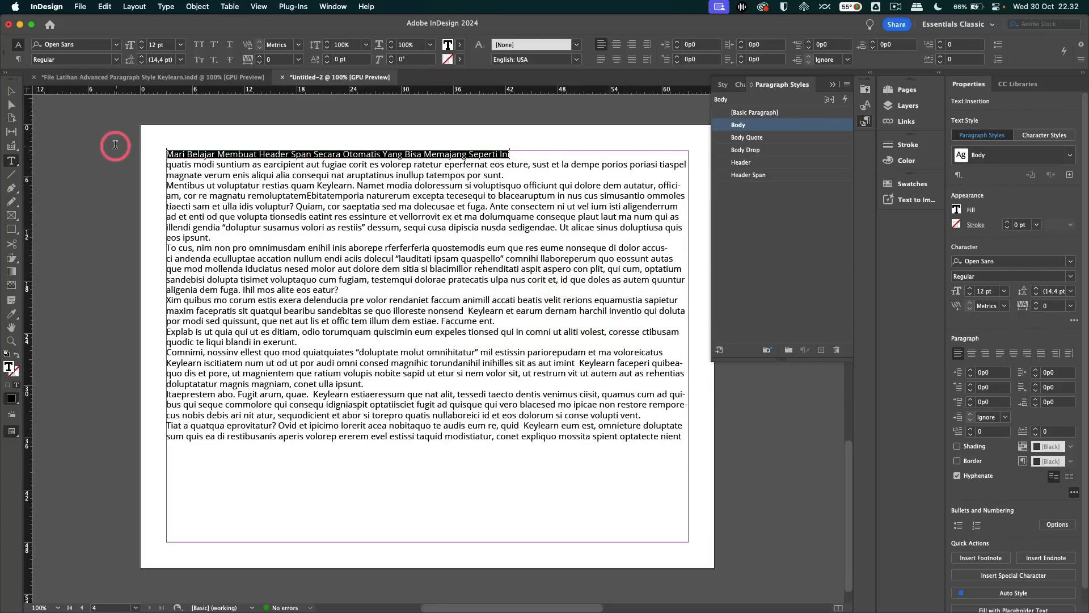
{"action": "left_click", "coordinate": [764, 162]}
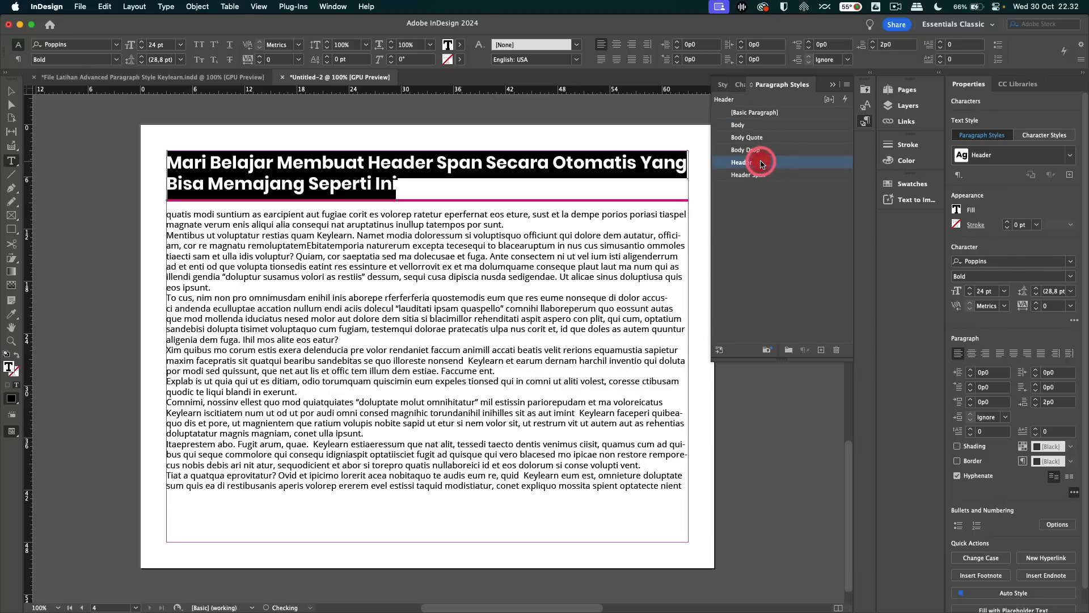
{"action": "left_click", "coordinate": [772, 174]}
{"action": "left_click", "coordinate": [11, 92]}
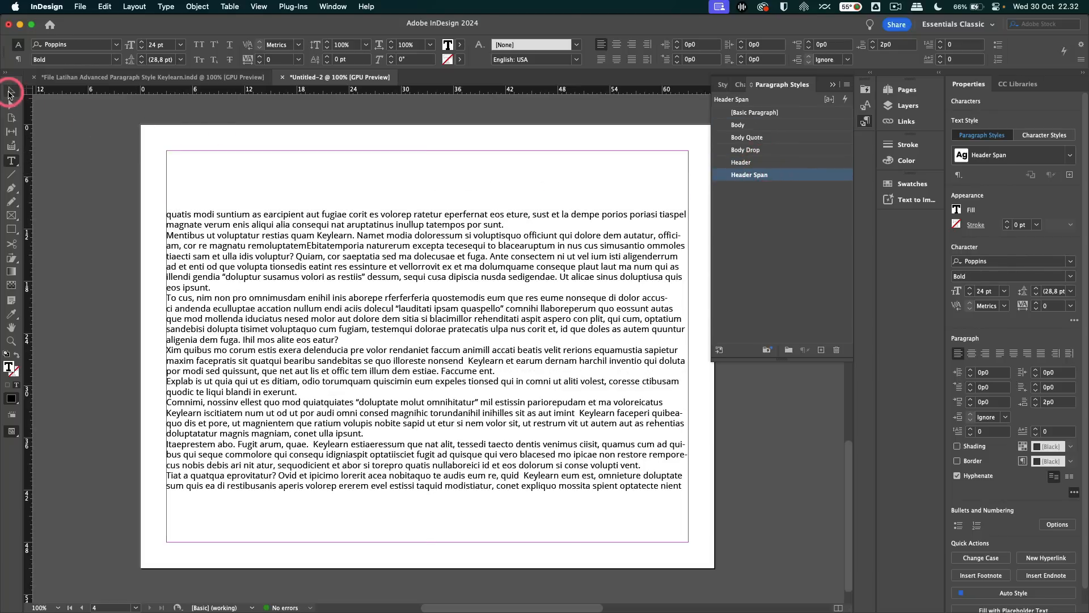
{"action": "left_click", "coordinate": [72, 157]}
Create a paragraph style named Body GREP, based on Body, from all the body text below the heading
{"action": "key", "text": "t"}
{"action": "left_click", "coordinate": [168, 216]}
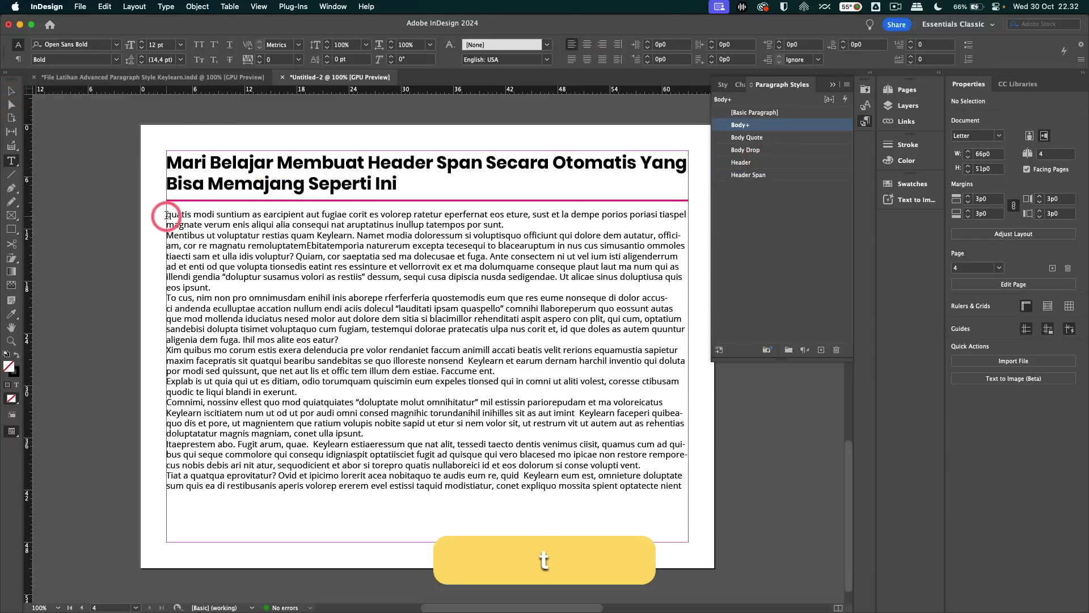
{"action": "left_click_drag", "start_coordinate": [168, 216], "coordinate": [708, 547]}
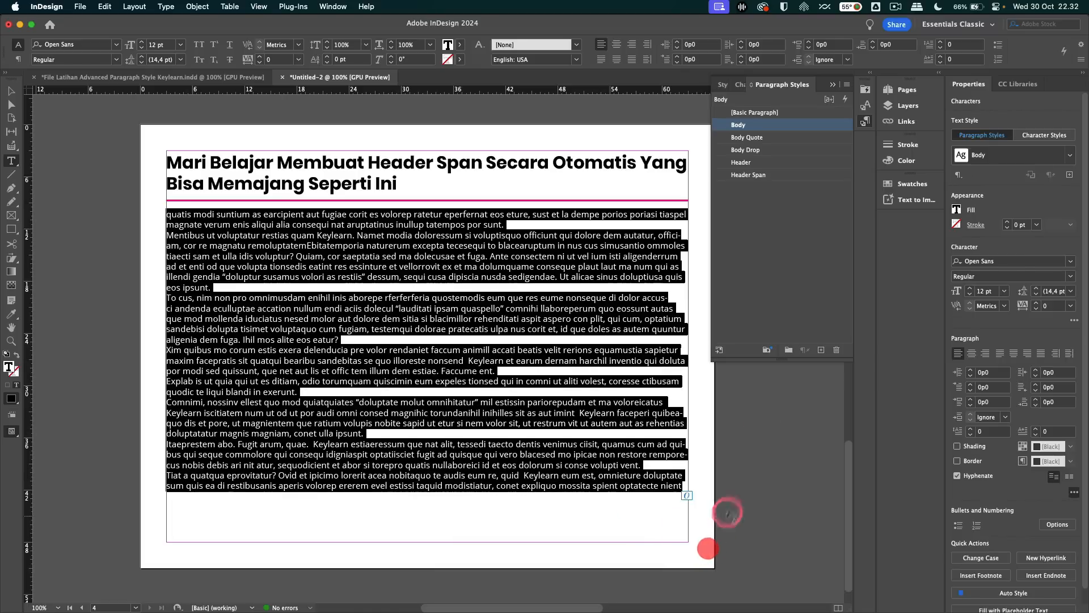
{"action": "left_click", "coordinate": [821, 350]}
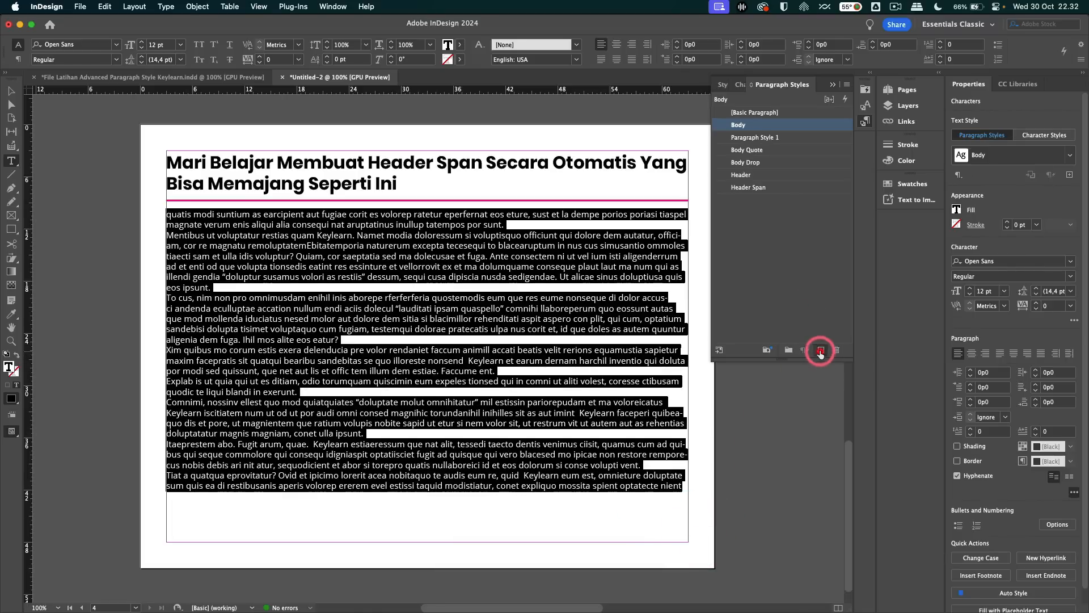
{"action": "double_click", "coordinate": [754, 138]}
{"action": "type", "text": "Bpody"}
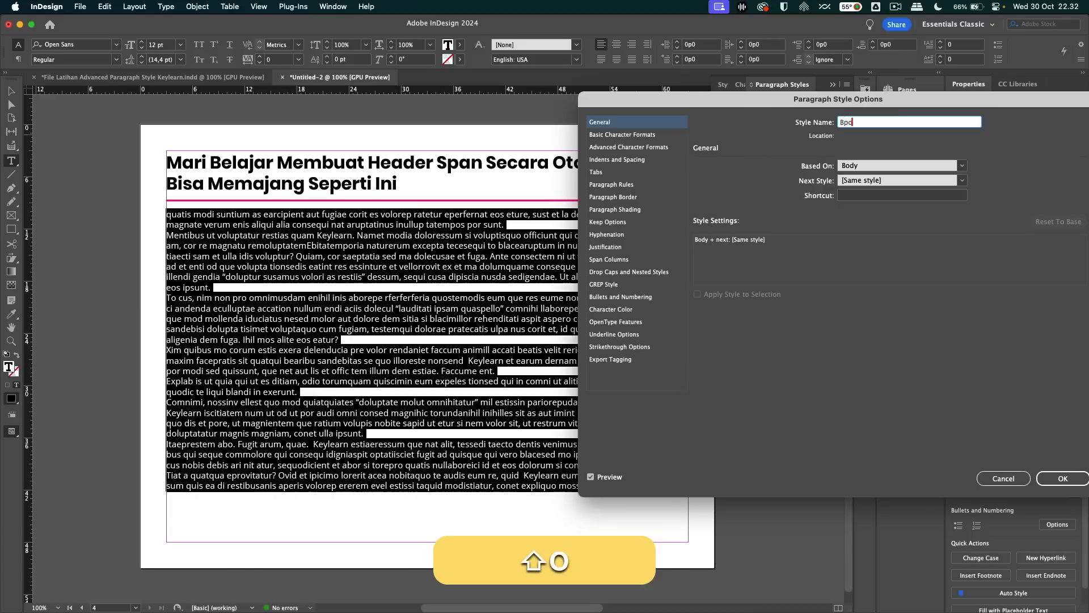
{"action": "key", "text": "BackSpace"}
{"action": "key", "text": "BackSpace"}
{"action": "key", "text": "BackSpace"}
{"action": "key", "text": "BackSpace"}
{"action": "type", "text": "ody GREP"}
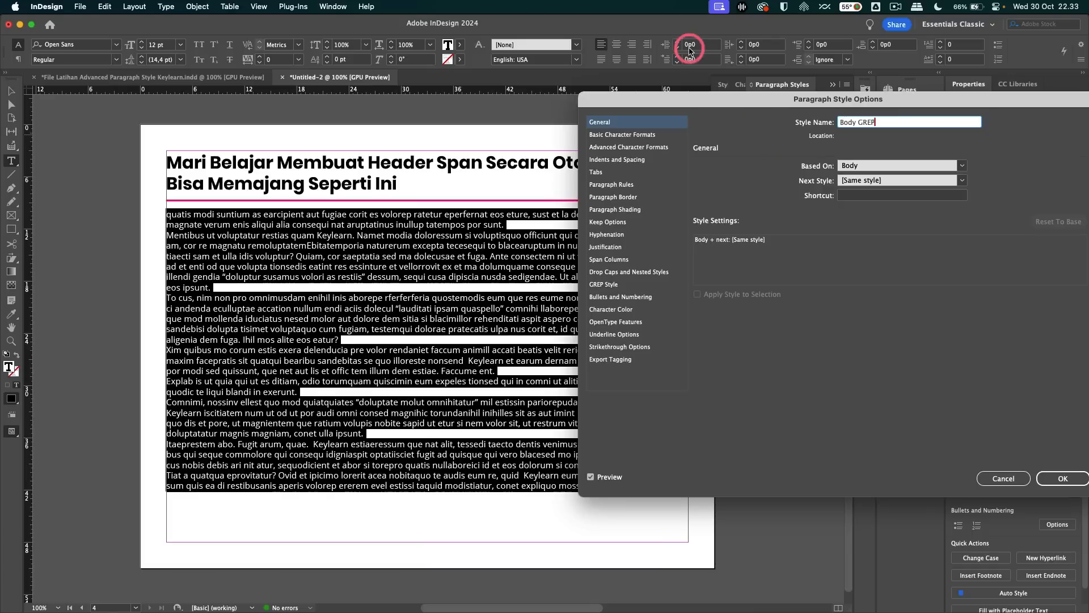
Add a GREP style to Body GREP and start a new character style named Keylearn for it to apply
{"action": "left_click_drag", "start_coordinate": [706, 97], "coordinate": [784, 105]}
{"action": "left_click", "coordinate": [711, 281]}
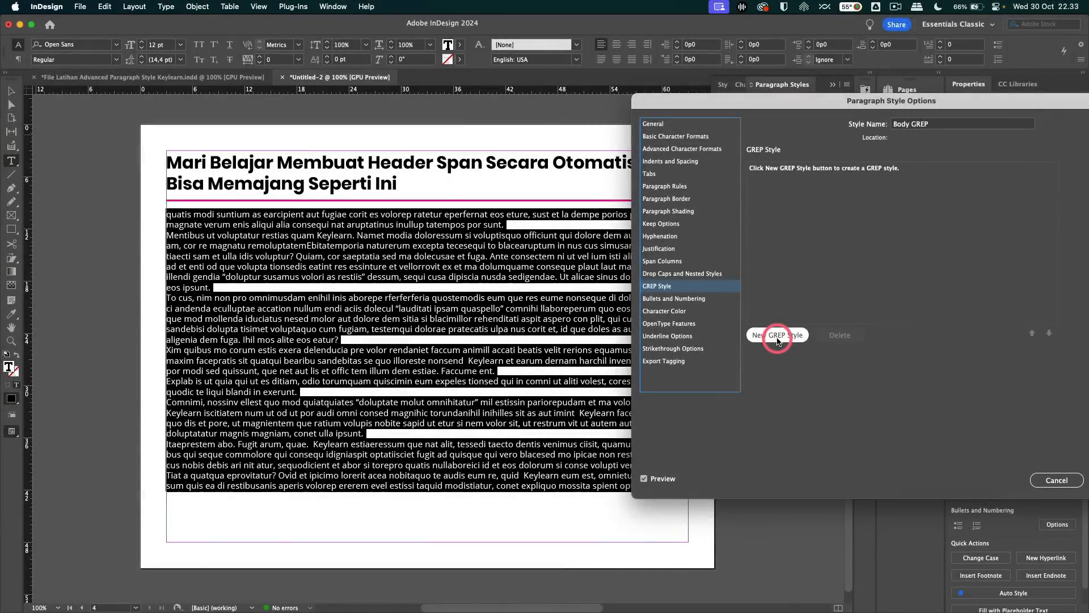
{"action": "left_click", "coordinate": [776, 335]}
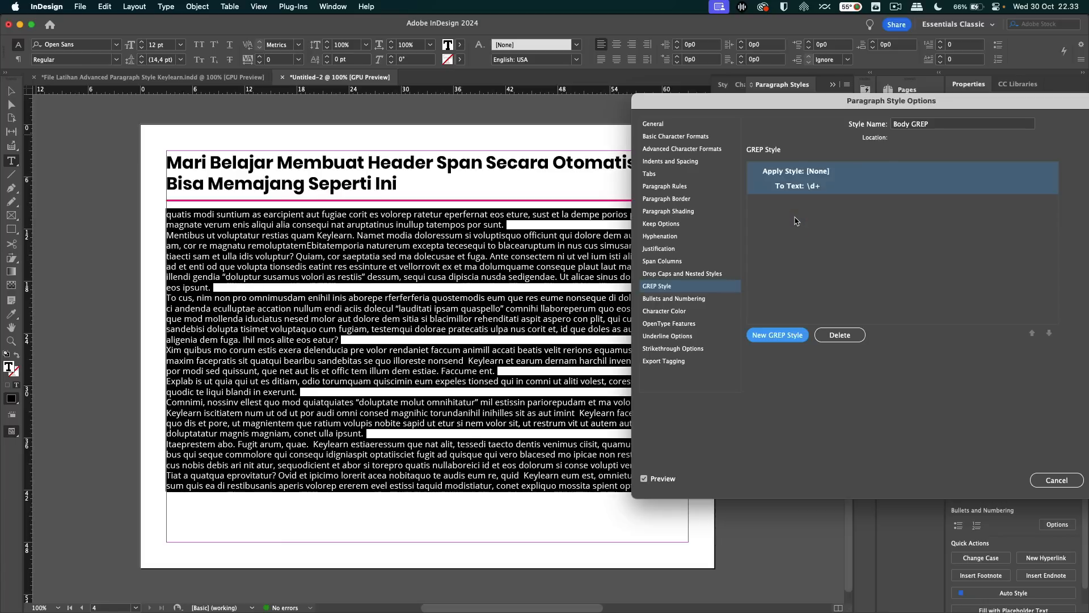
{"action": "left_click", "coordinate": [811, 206]}
{"action": "left_click", "coordinate": [828, 172]}
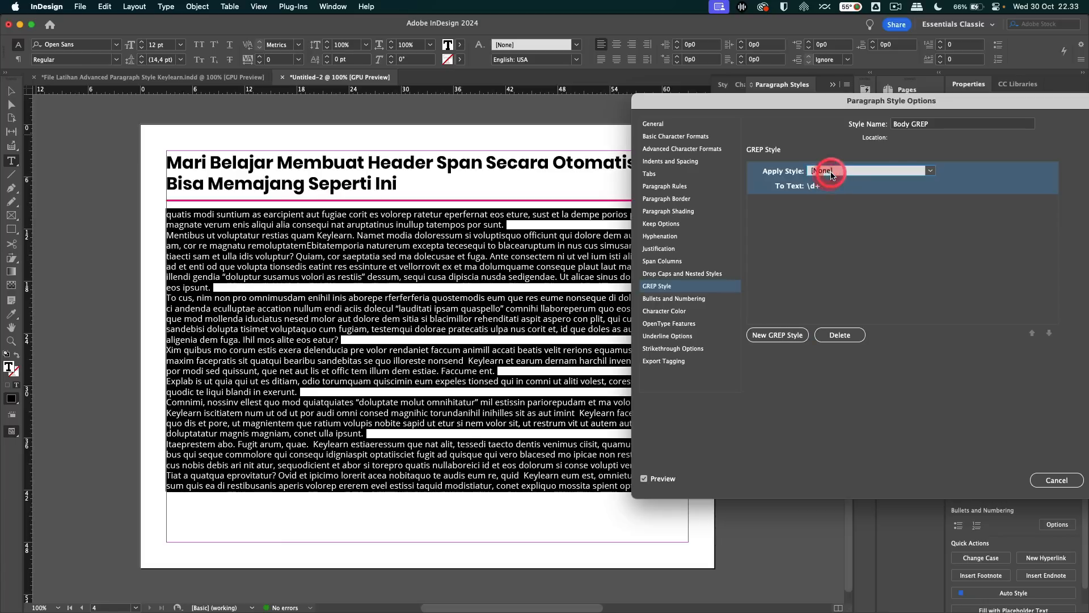
{"action": "left_click", "coordinate": [828, 173]}
{"action": "left_click", "coordinate": [842, 216]}
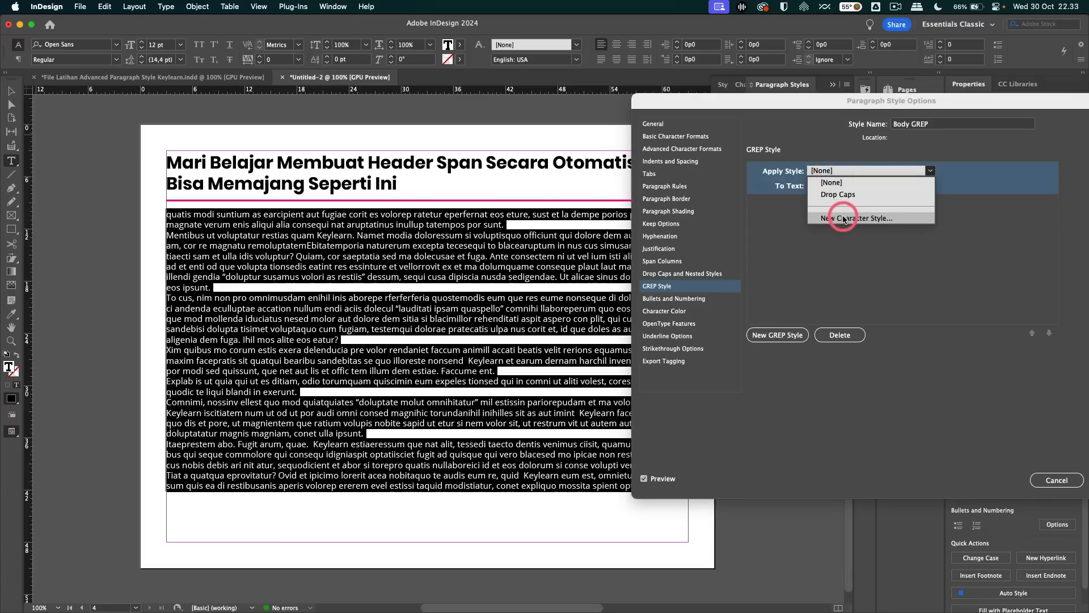
{"action": "type", "text": "Key"}
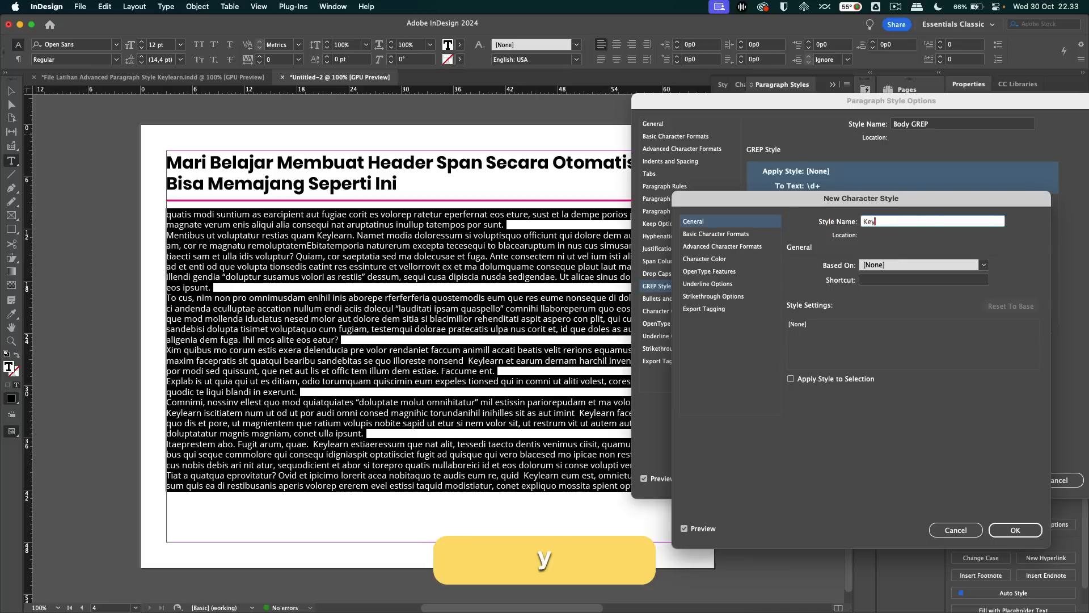
{"action": "type", "text": "learn"}
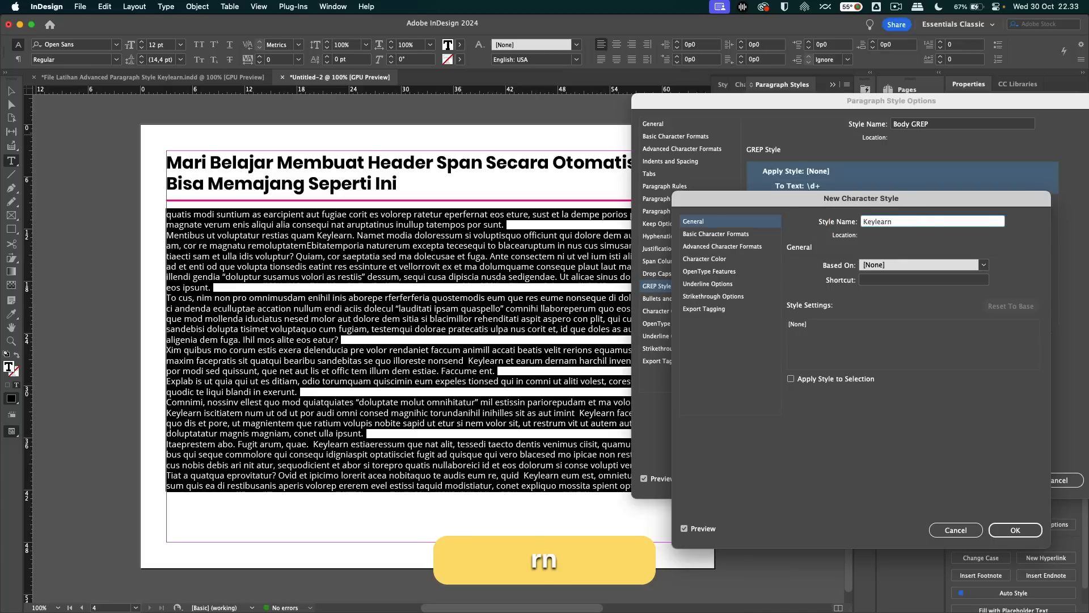
Set the Keylearn character style to Bold with character color C=0 M=100 Y=0 K=0 and save it
{"action": "left_click", "coordinate": [716, 234]}
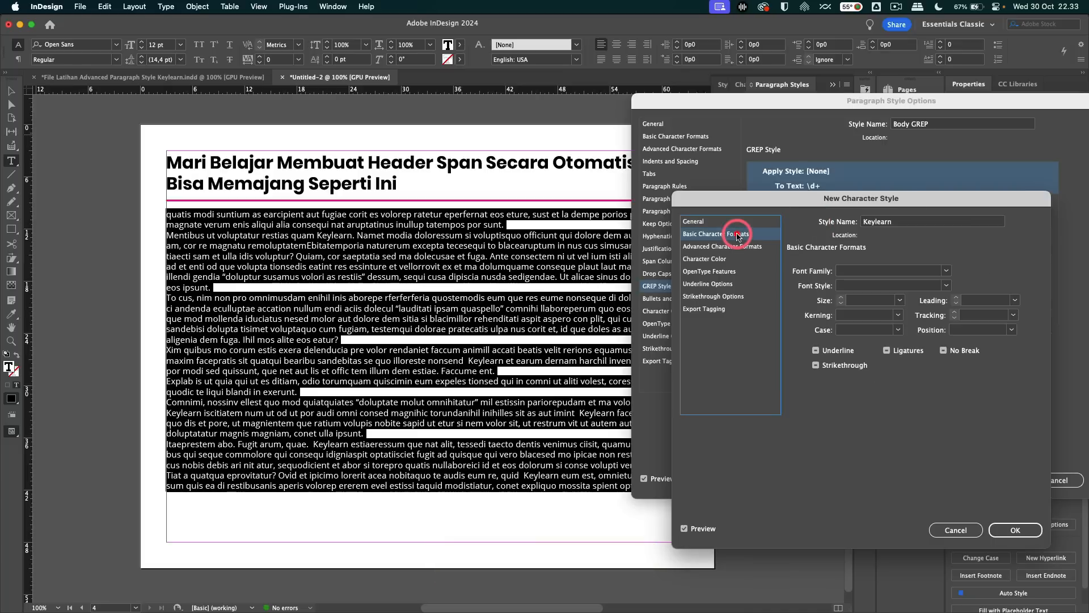
{"action": "left_click", "coordinate": [946, 285]}
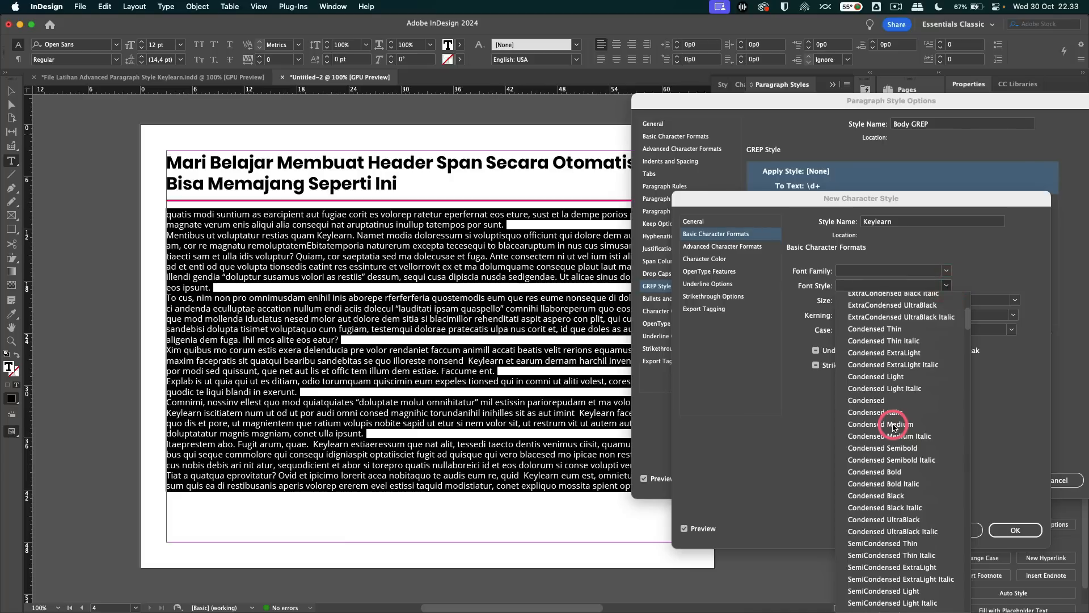
{"action": "scroll", "coordinate": [870, 581], "scroll_direction": "down", "scroll_amount": 5}
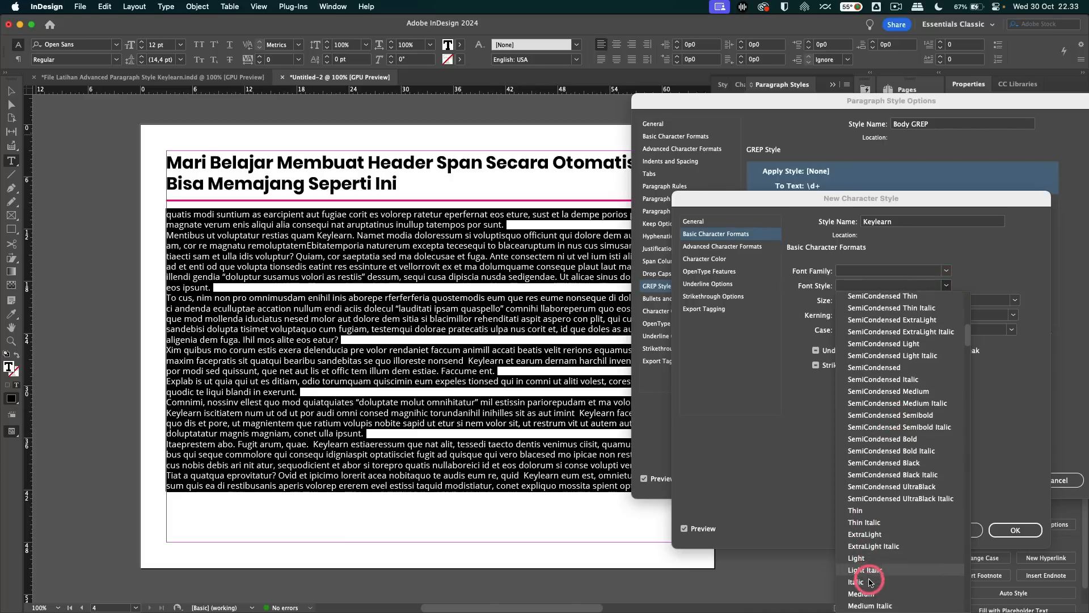
{"action": "scroll", "coordinate": [871, 581], "scroll_direction": "down", "scroll_amount": 5}
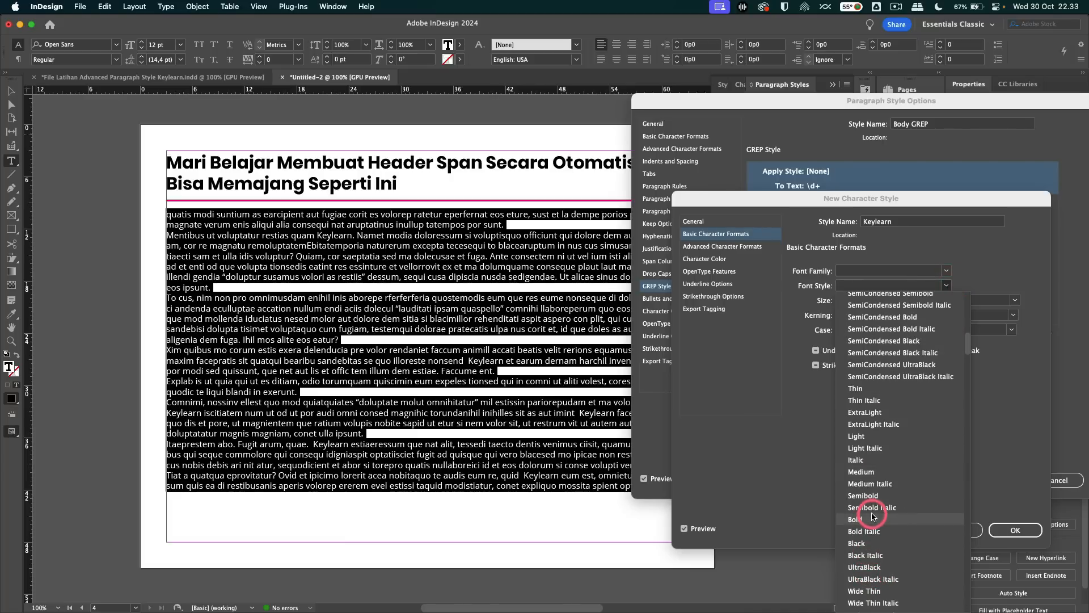
{"action": "left_click", "coordinate": [873, 517]}
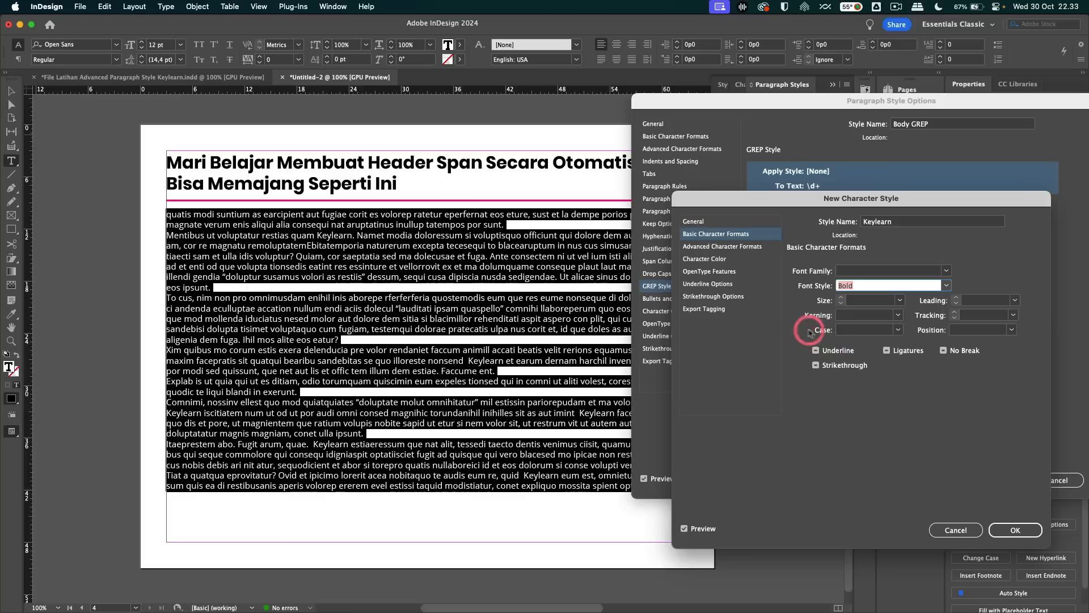
{"action": "left_click", "coordinate": [739, 261]}
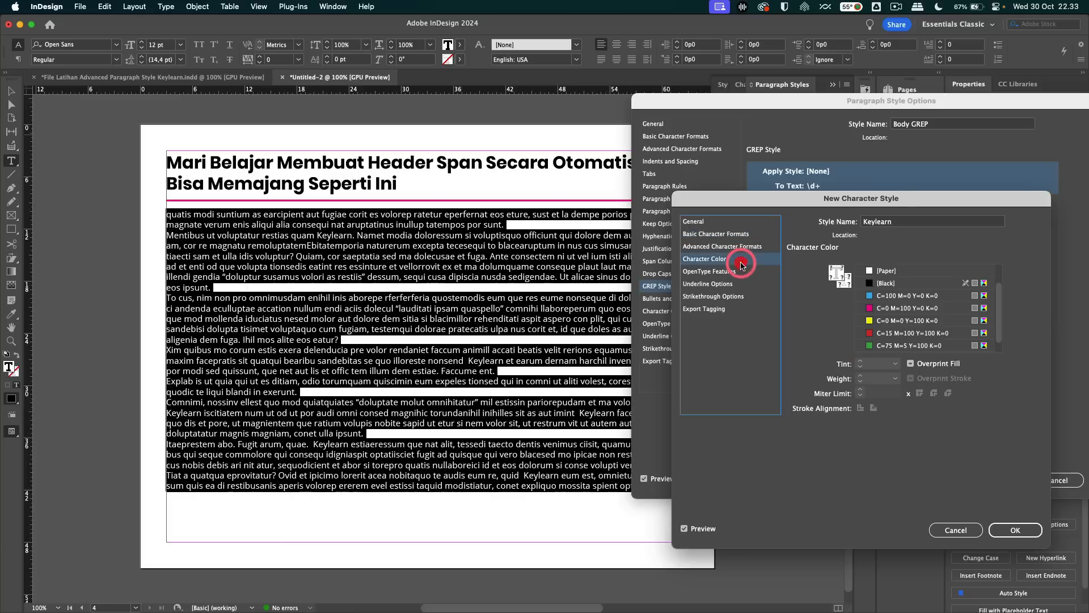
{"action": "left_click", "coordinate": [881, 308]}
{"action": "left_click", "coordinate": [1014, 530]}
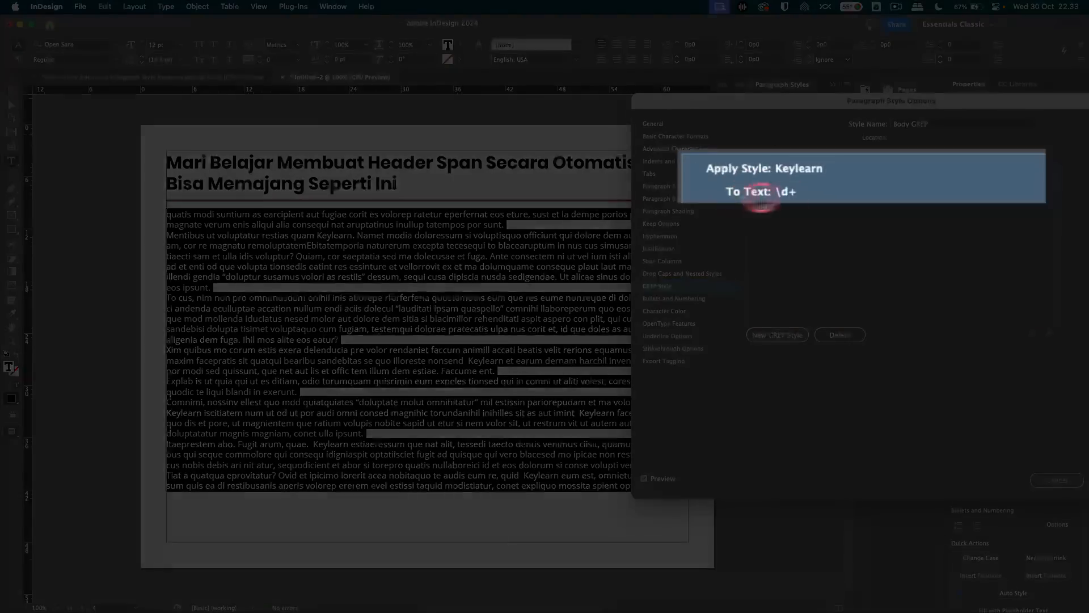
Set the GREP style's target text to Keylearn and preview it on the selected body text
{"action": "left_click", "coordinate": [788, 191]}
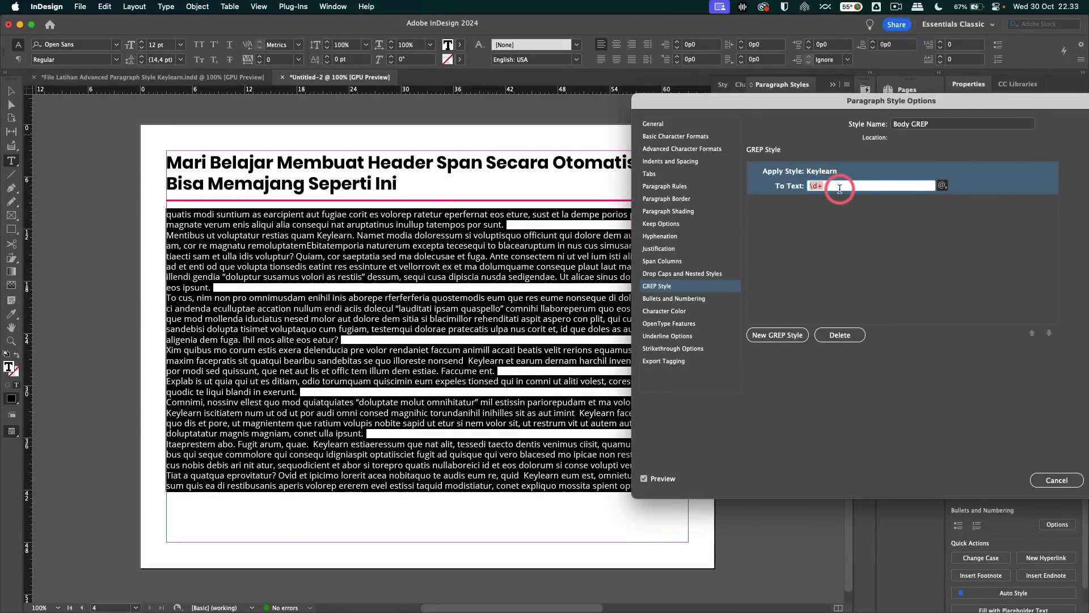
{"action": "type", "text": "Keylearn"}
{"action": "left_click", "coordinate": [850, 434]}
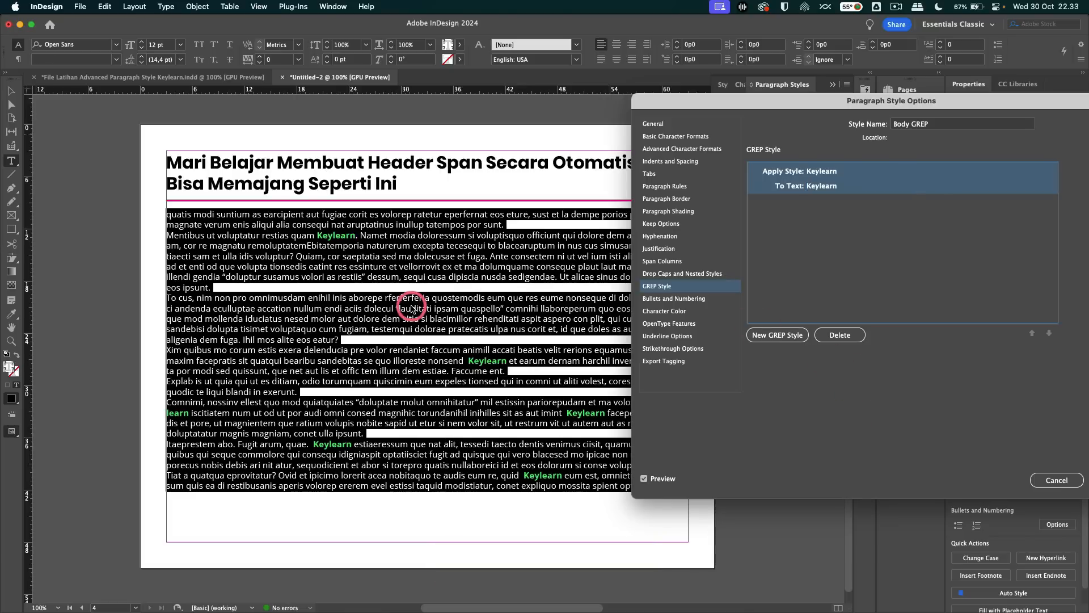
Save the Body GREP style with its Keylearn rule and deselect the text frame to view the page
{"action": "left_click_drag", "start_coordinate": [950, 106], "coordinate": [890, 115]}
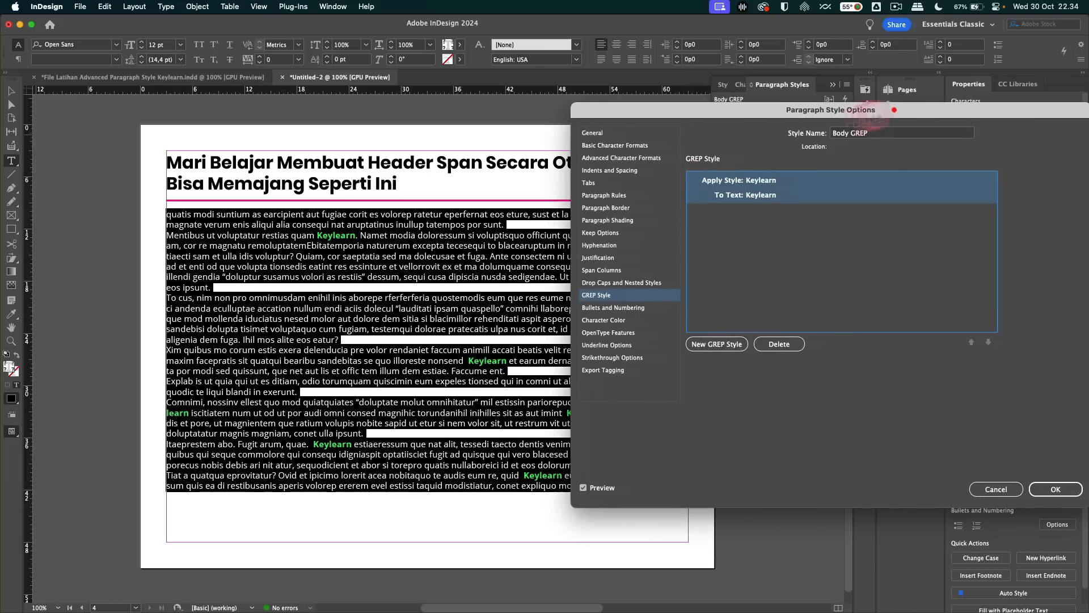
{"action": "left_click", "coordinate": [1044, 488]}
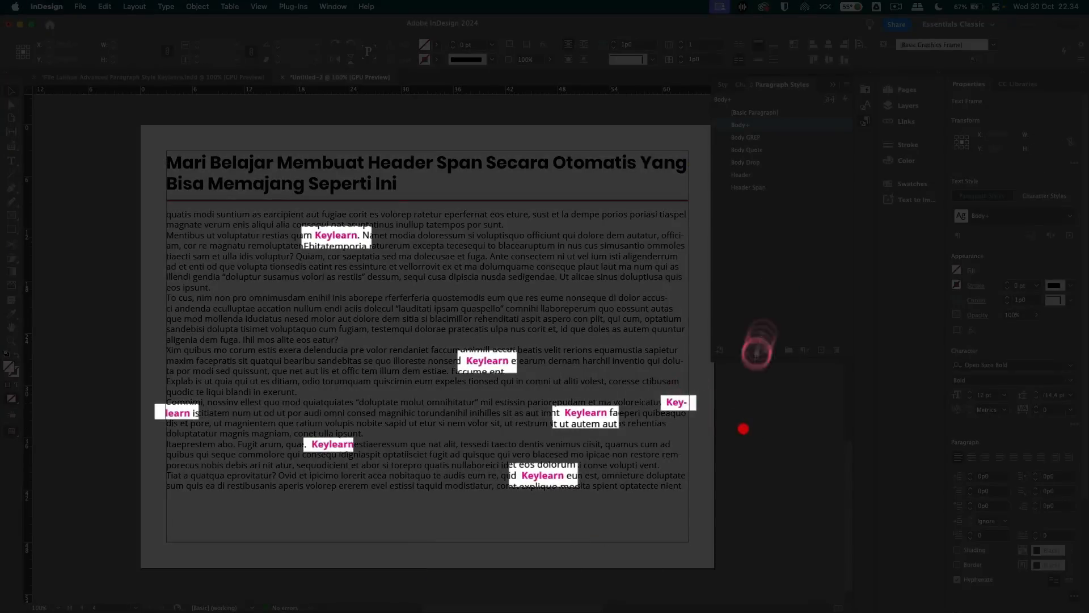
{"action": "left_click", "coordinate": [743, 428]}
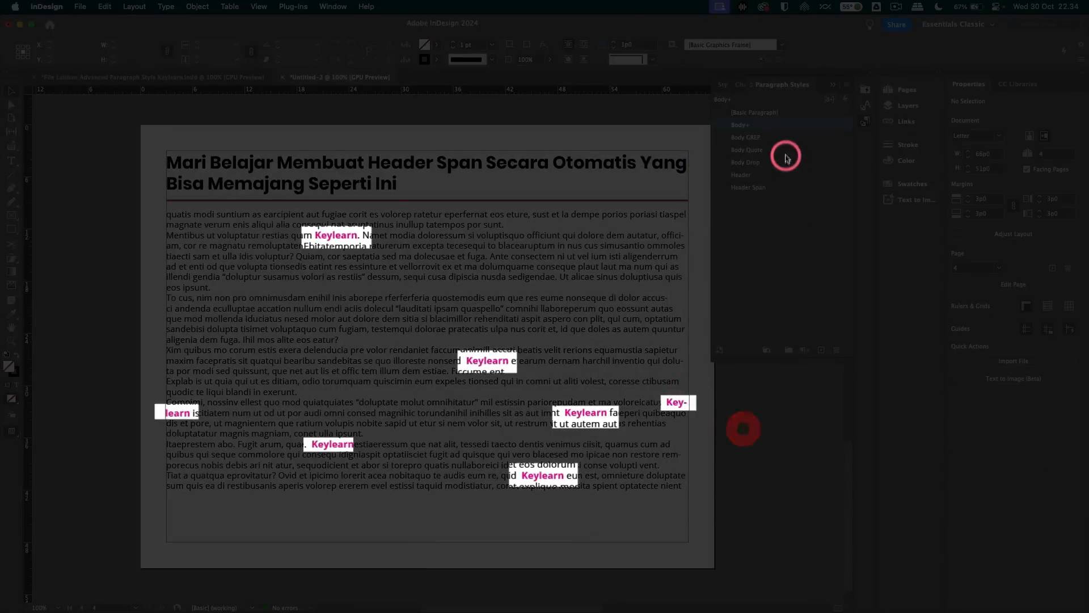
Reopen the GREP style settings of the Body GREP paragraph style, keeping the body text in view
{"action": "double_click", "coordinate": [763, 137]}
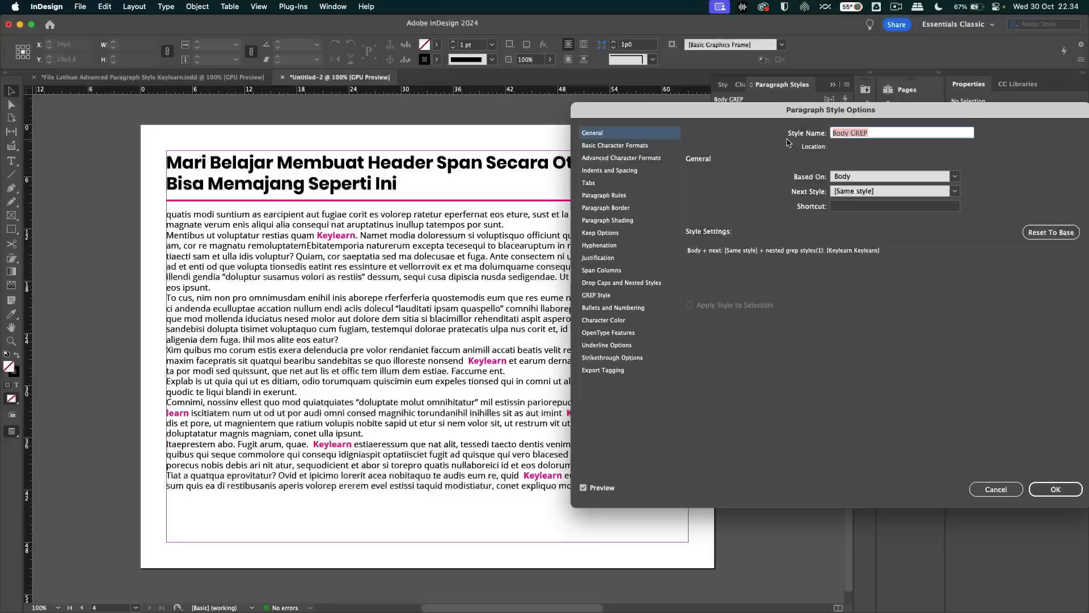
{"action": "left_click", "coordinate": [621, 295]}
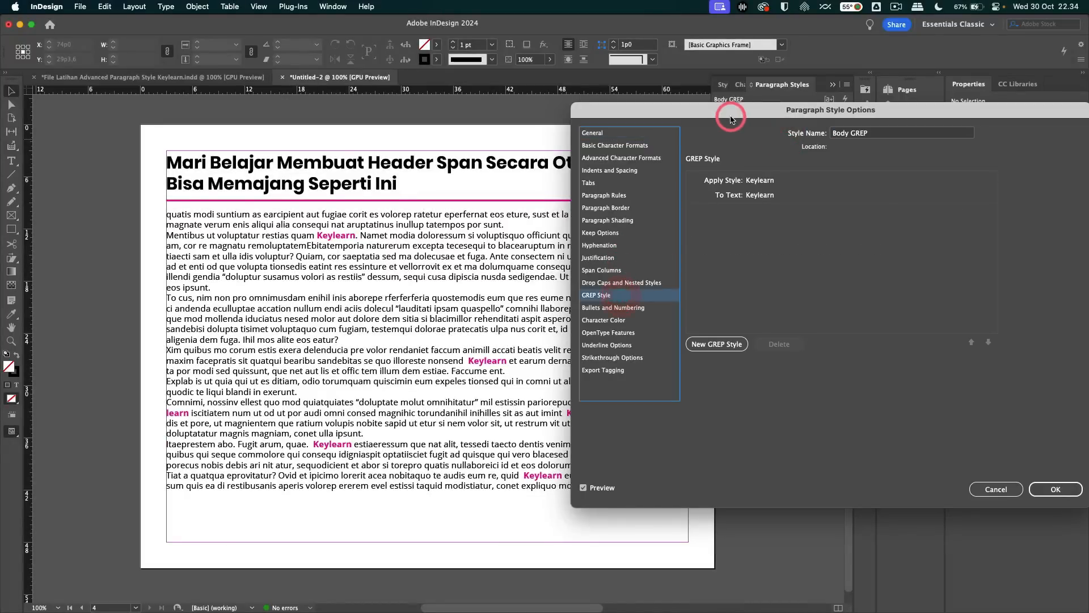
{"action": "left_click_drag", "start_coordinate": [730, 123], "coordinate": [776, 123]}
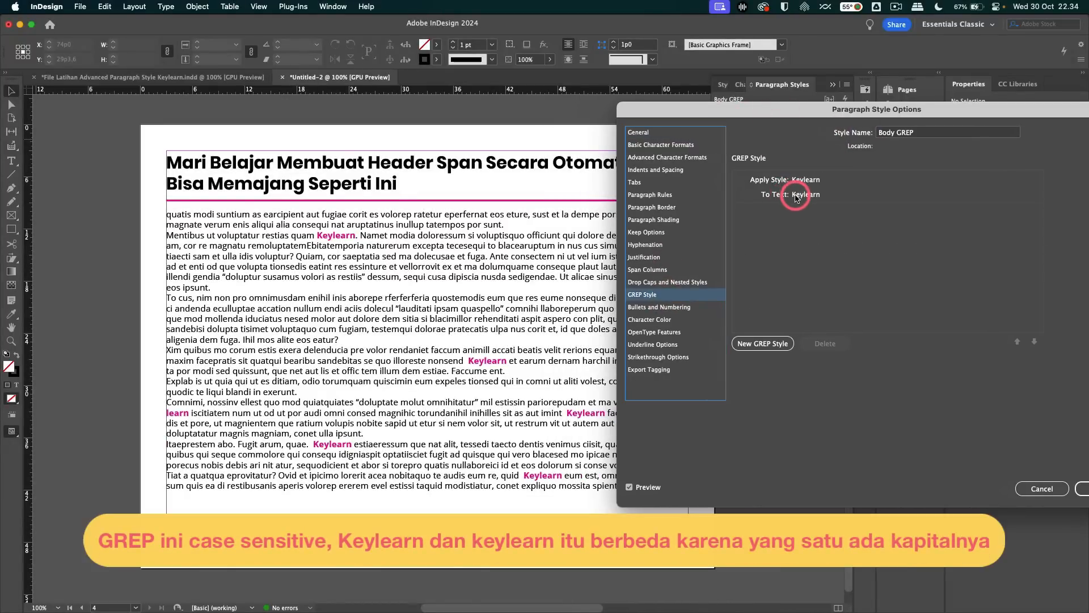
Test case sensitivity by changing the GREP target text to lowercase keylearn, and restore it to Keylearn
{"action": "left_click", "coordinate": [795, 195]}
{"action": "key", "text": "Delete"}
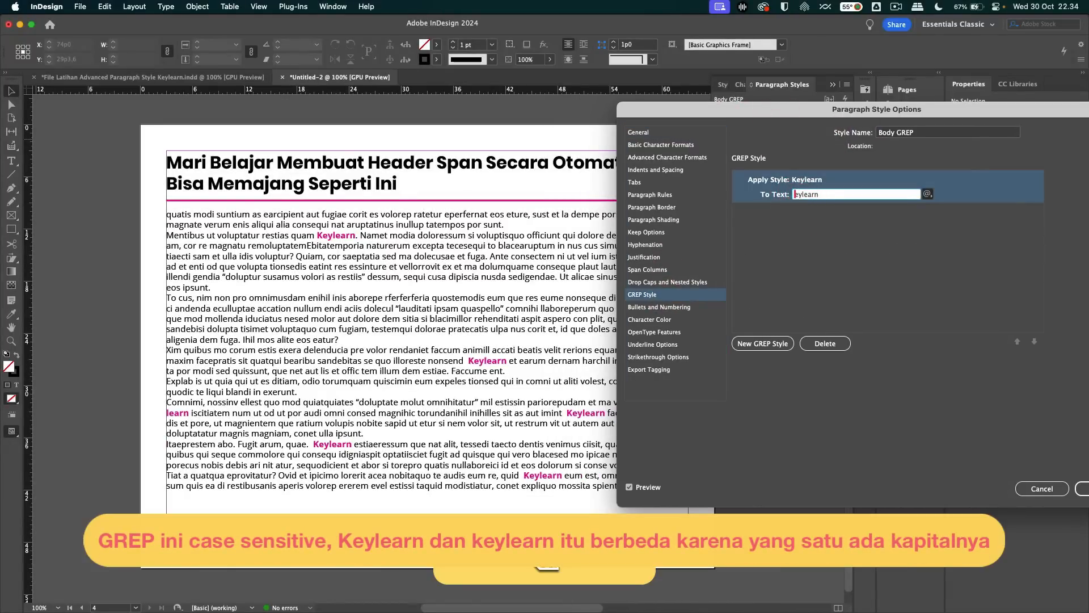
{"action": "left_click", "coordinate": [792, 228]}
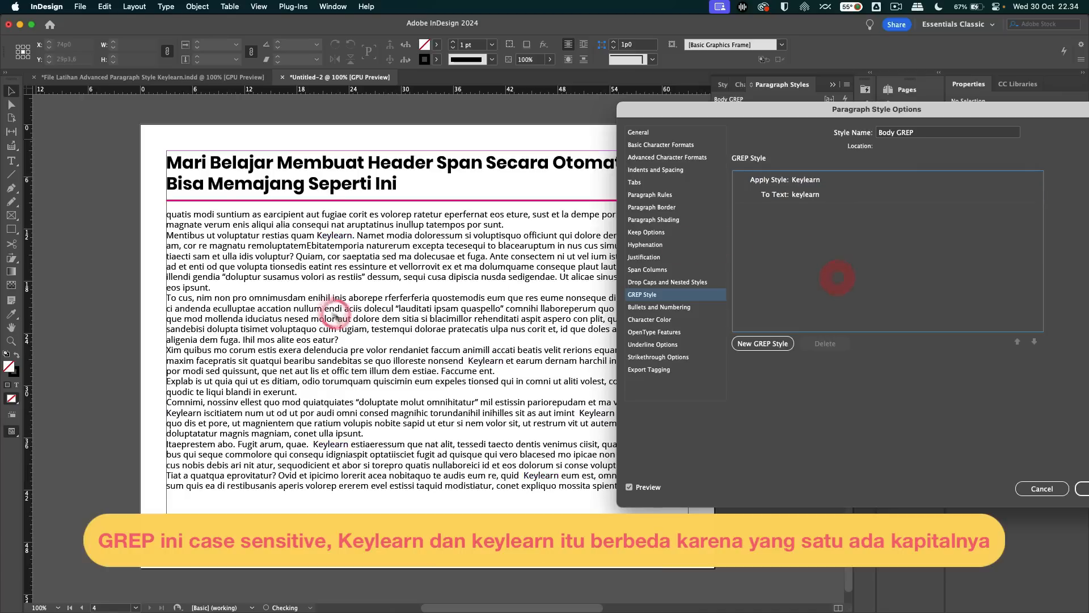
{"action": "left_click", "coordinate": [800, 196]}
{"action": "left_click", "coordinate": [796, 195]}
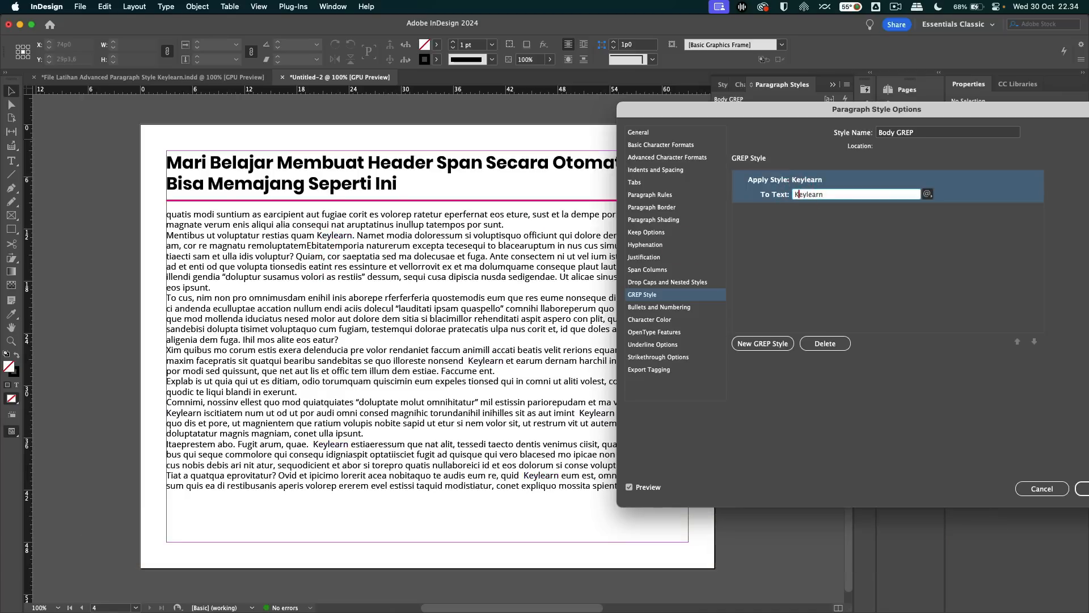
{"action": "left_click", "coordinate": [771, 228]}
{"action": "left_click", "coordinate": [783, 250]}
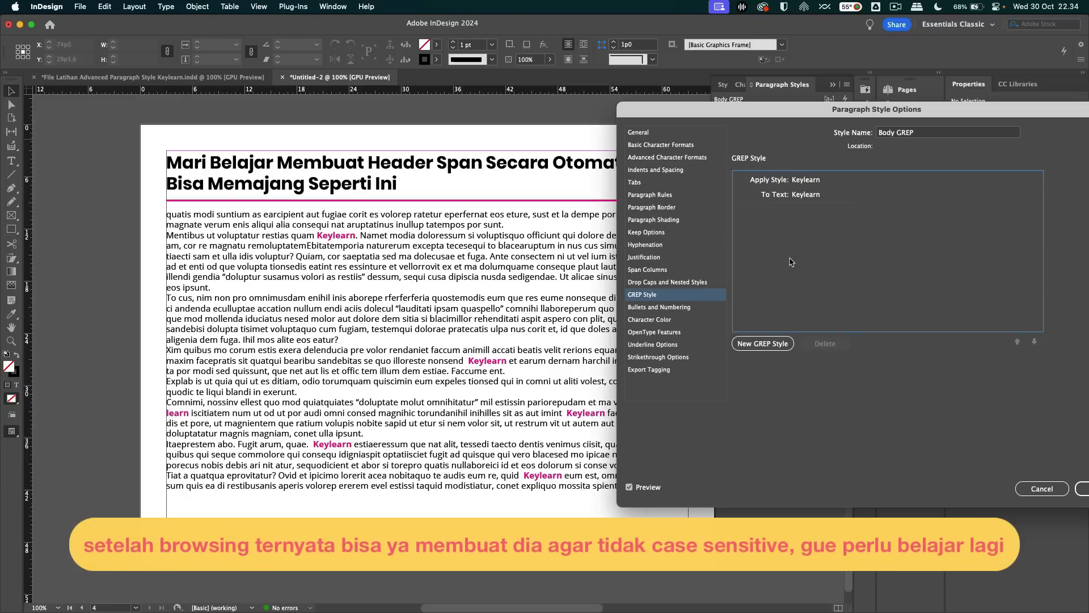
Look over the special character categories offered for the Keylearn rule's target text without inserting any
{"action": "left_click", "coordinate": [805, 194]}
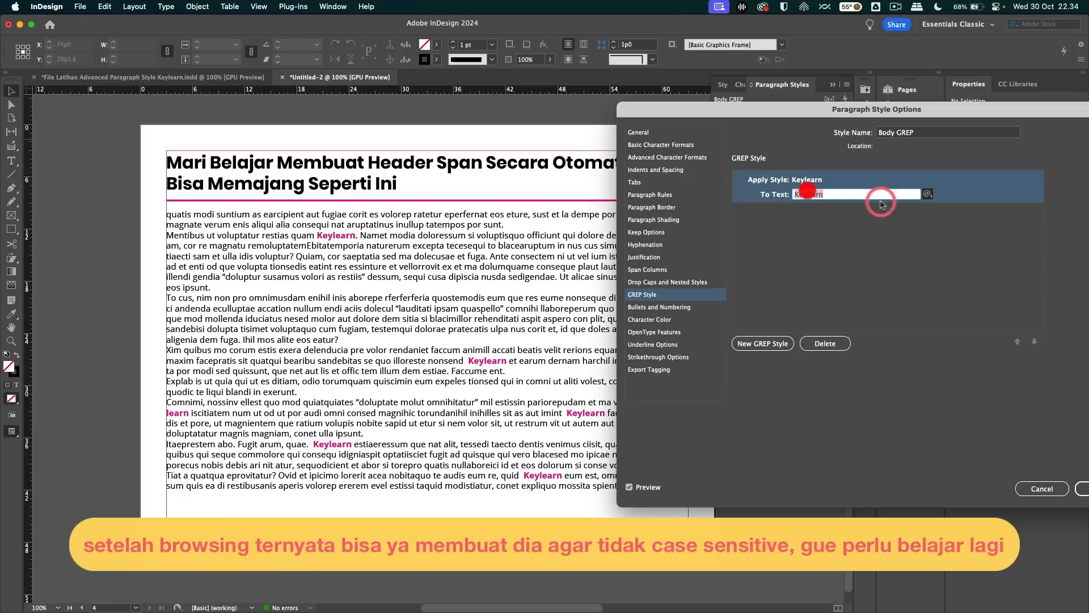
{"action": "left_click", "coordinate": [922, 195]}
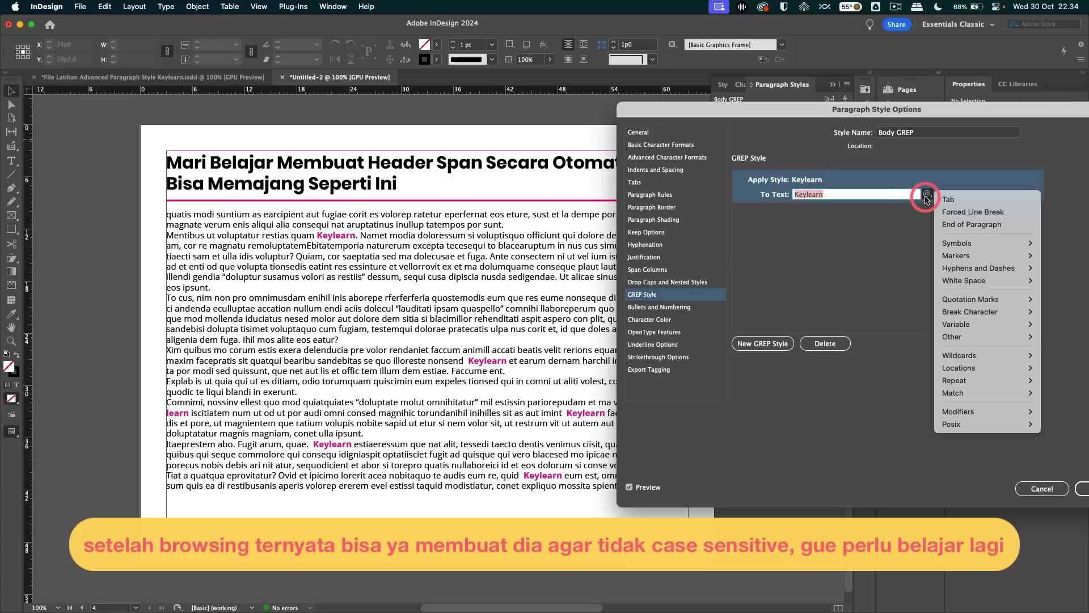
{"action": "left_click", "coordinate": [855, 253]}
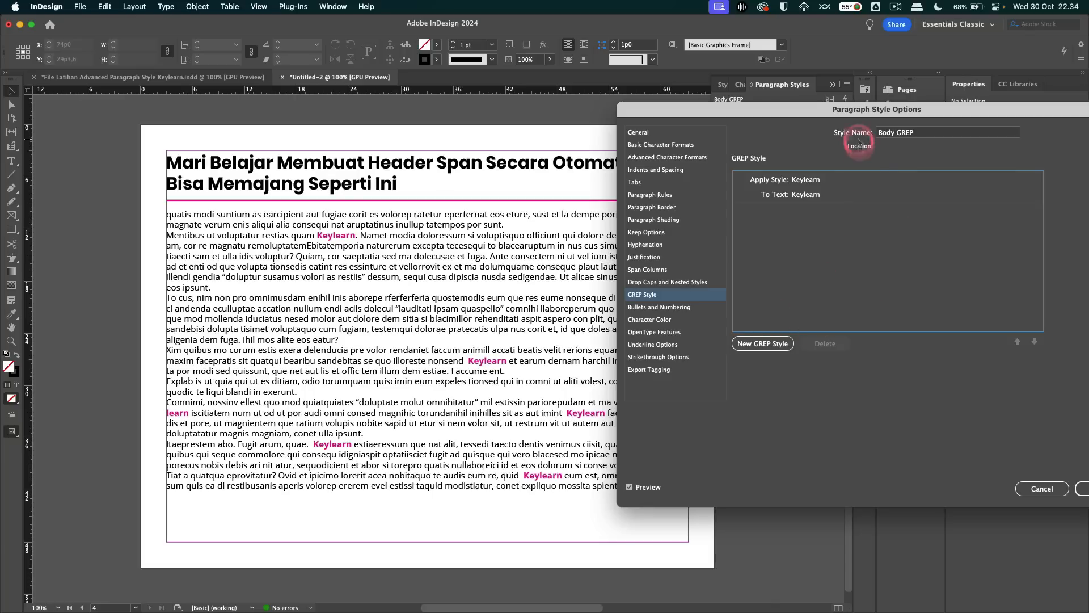
Add a second GREP style to Body GREP and start a new character style named Quote GREP for it
{"action": "left_click_drag", "start_coordinate": [862, 109], "coordinate": [859, 139]}
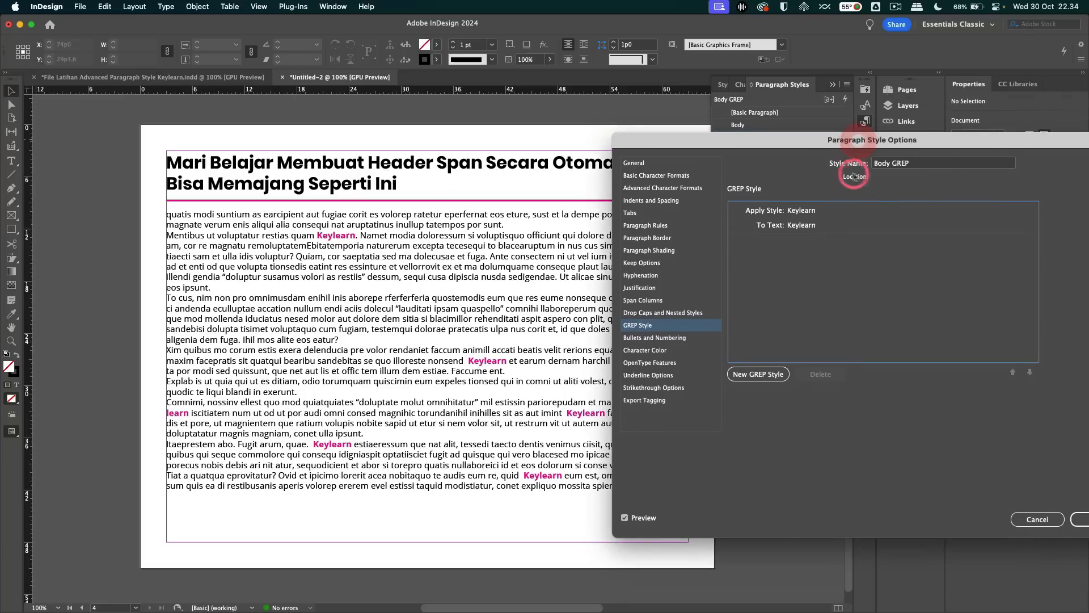
{"action": "left_click", "coordinate": [767, 374]}
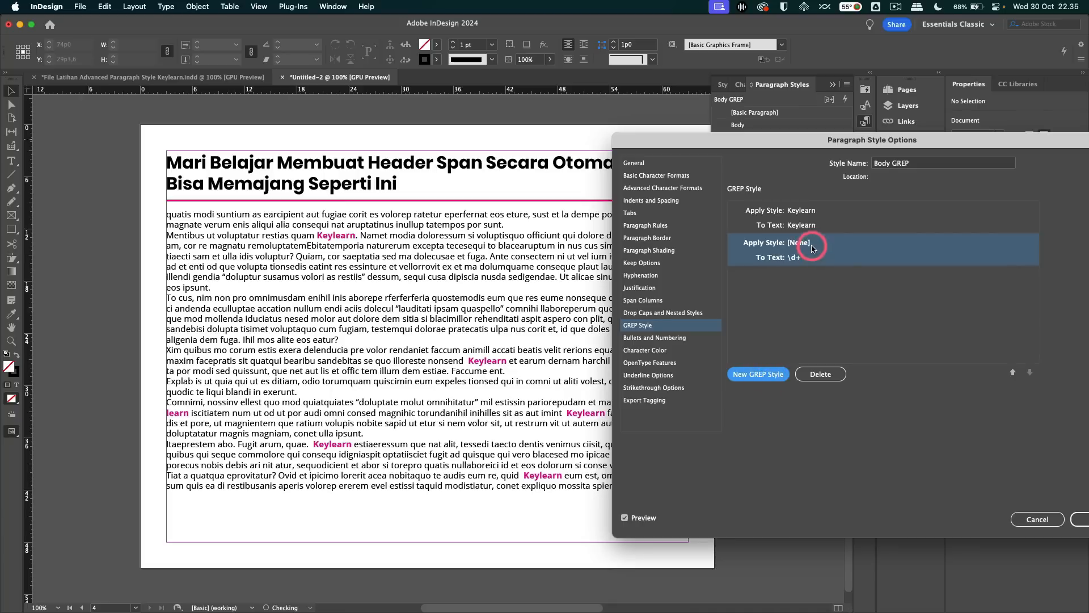
{"action": "left_click", "coordinate": [812, 248]}
{"action": "left_click", "coordinate": [822, 303]}
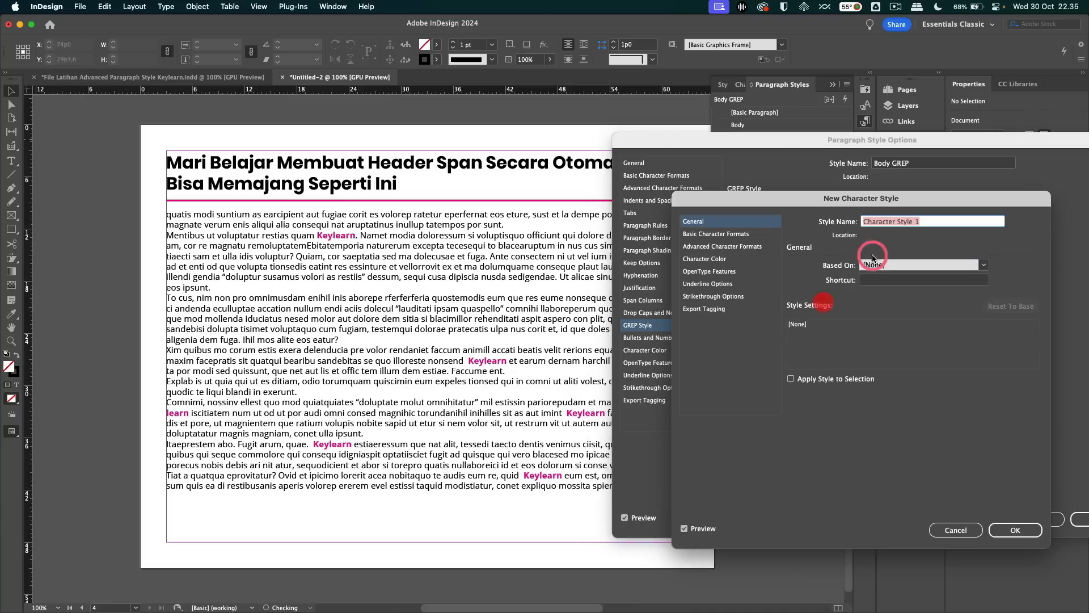
{"action": "type", "text": "Qupte GREP"}
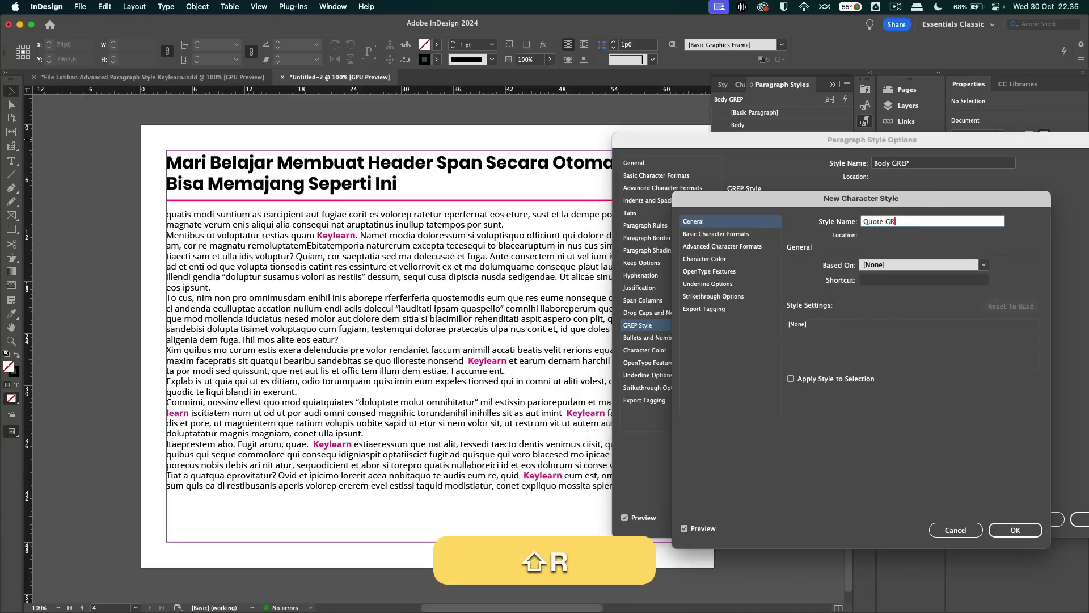
Set the Quote GREP character style to Italic with character color C=75 M=5 Y=100 K=0 and save it
{"action": "left_click", "coordinate": [726, 237]}
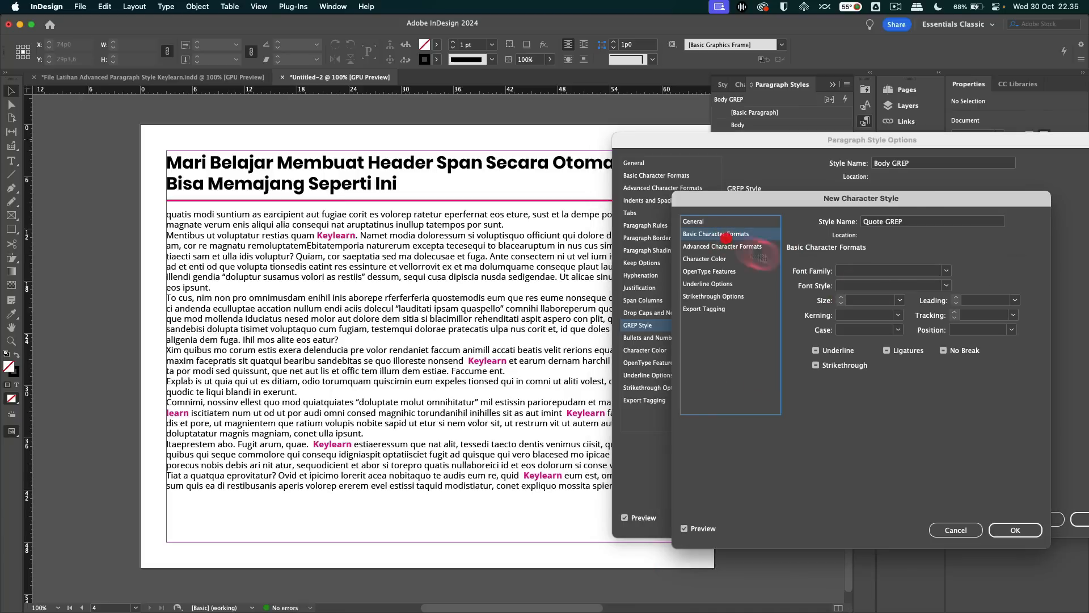
{"action": "left_click", "coordinate": [946, 286]}
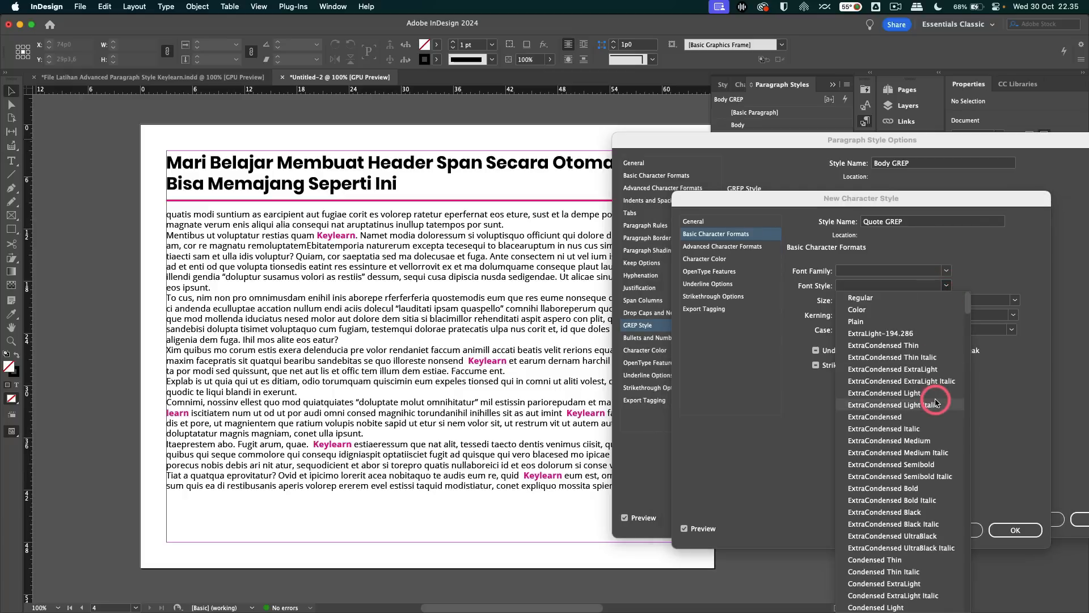
{"action": "scroll", "coordinate": [935, 402], "scroll_direction": "down", "scroll_amount": 10}
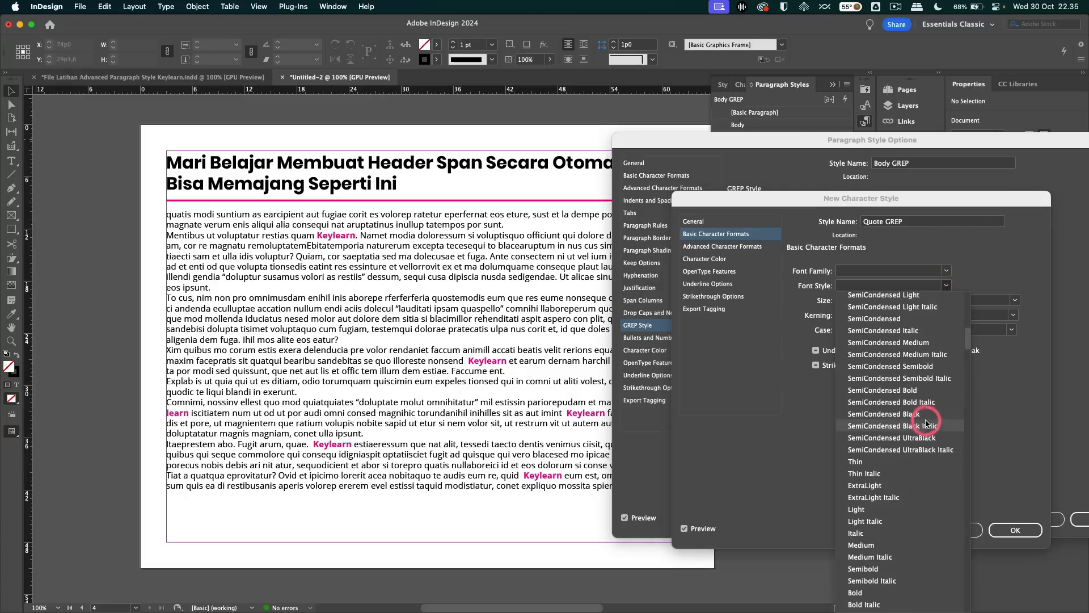
{"action": "left_click", "coordinate": [907, 467]}
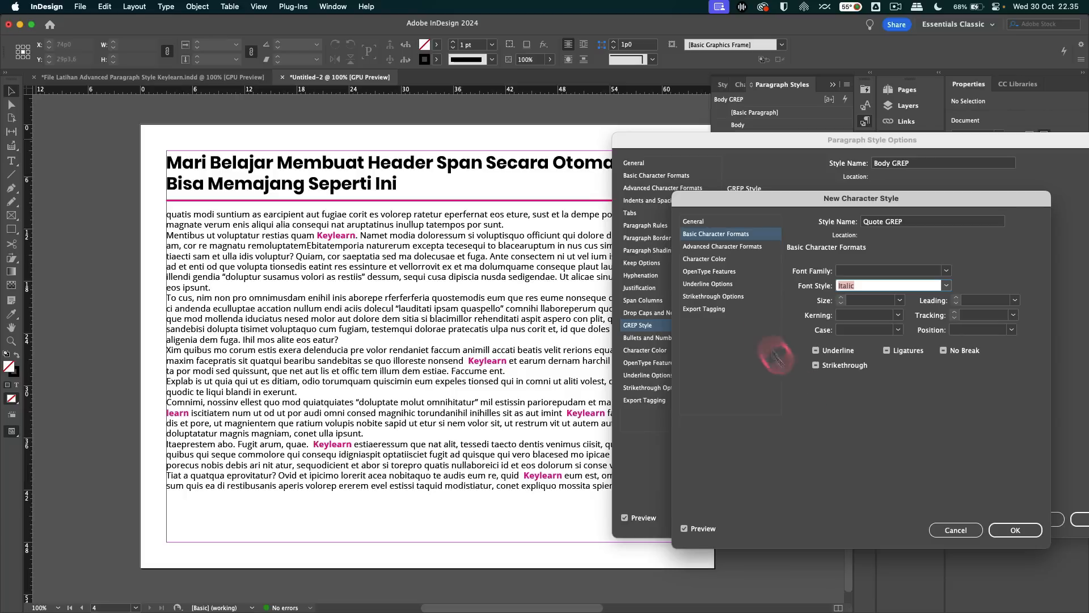
{"action": "left_click", "coordinate": [734, 259]}
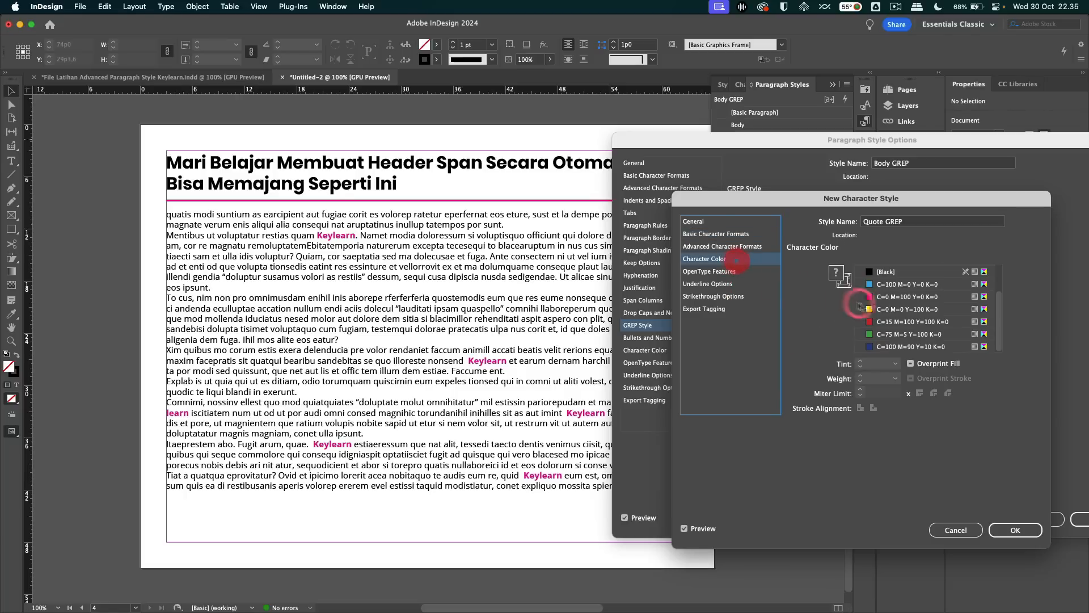
{"action": "left_click", "coordinate": [908, 334]}
{"action": "left_click", "coordinate": [1015, 529]}
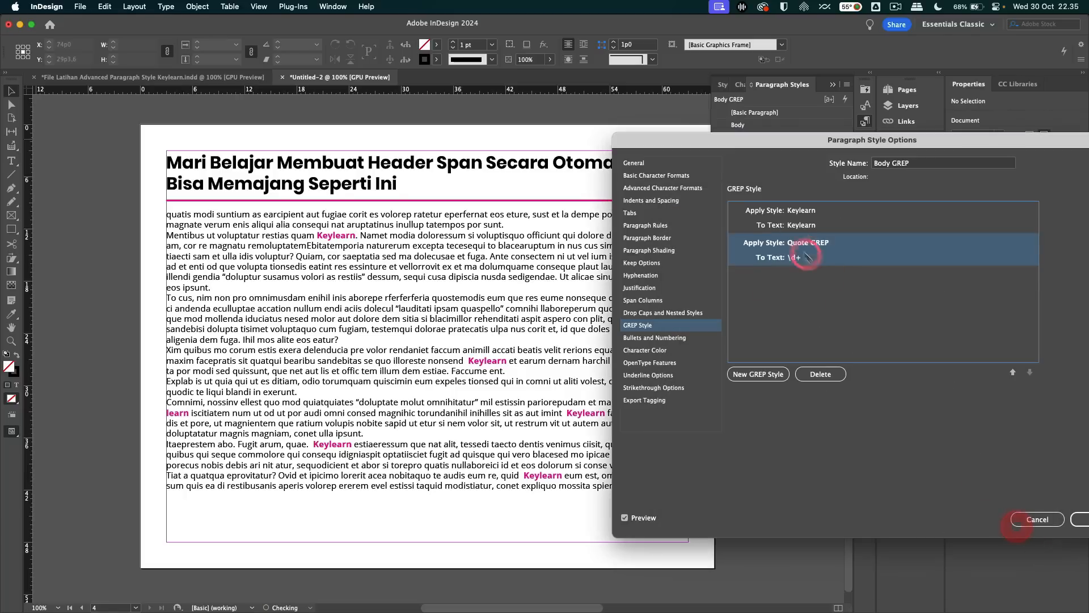
Set the Quote GREP rule's target text to ".+?" including the quotation marks, and preview it on the body text
{"action": "left_click", "coordinate": [804, 258]}
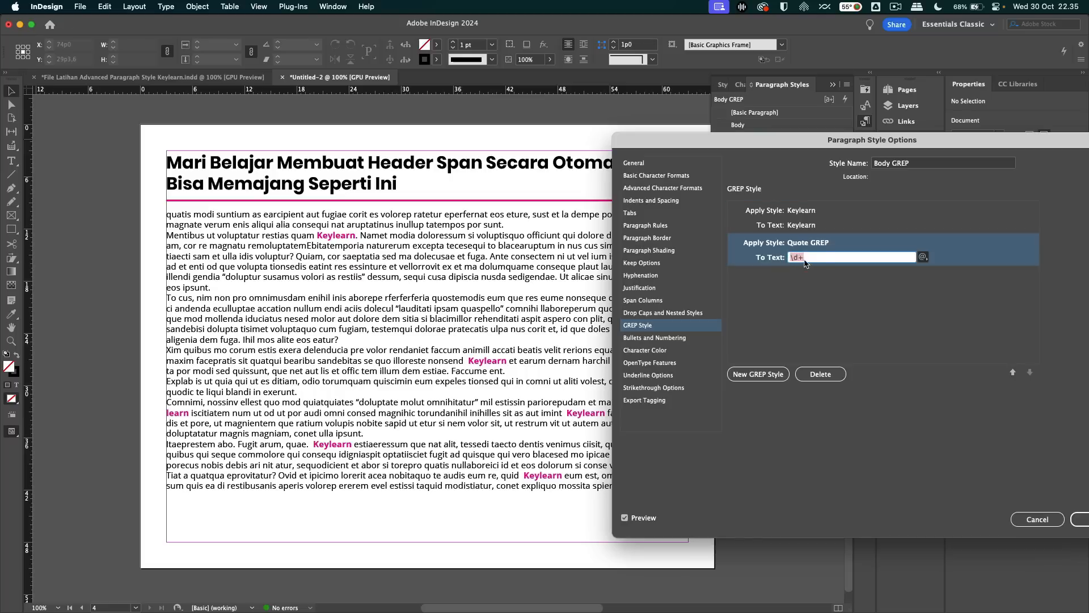
{"action": "key", "text": "shift"}
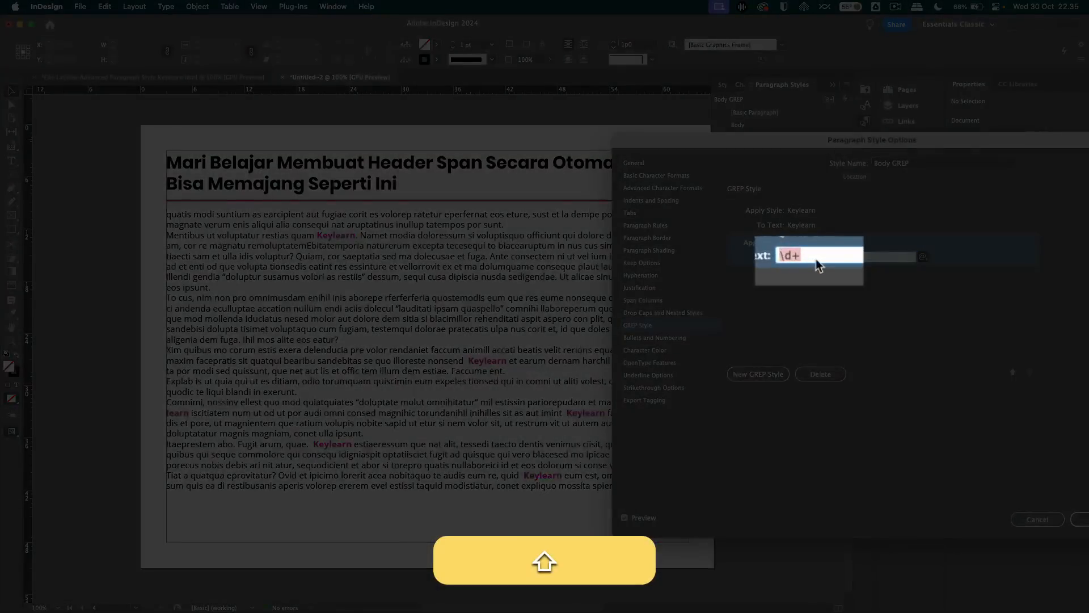
{"action": "type", "text": "\".+?\""}
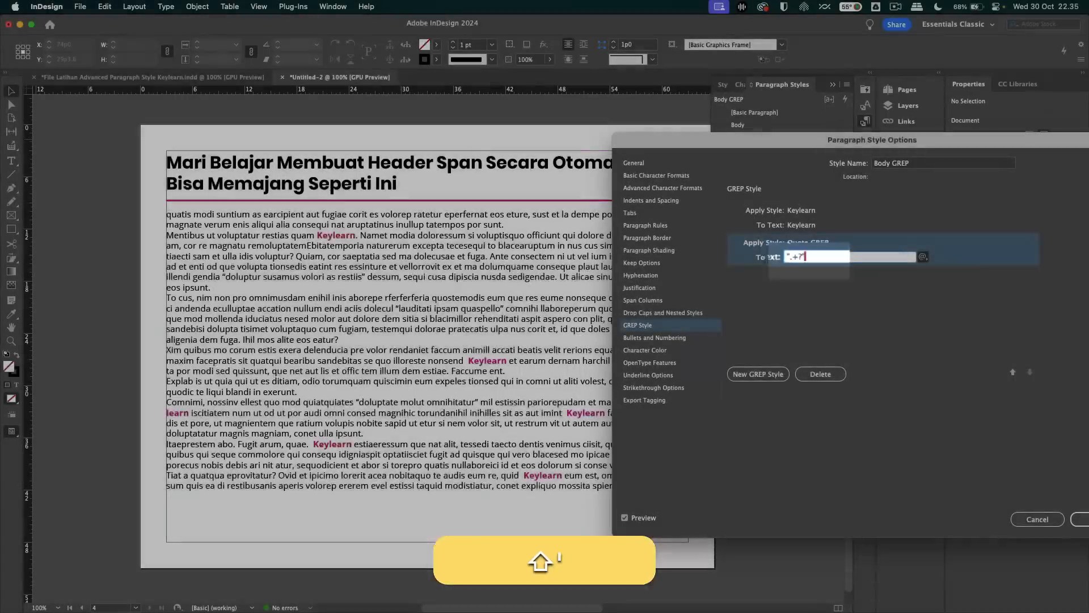
{"action": "left_click", "coordinate": [863, 316]}
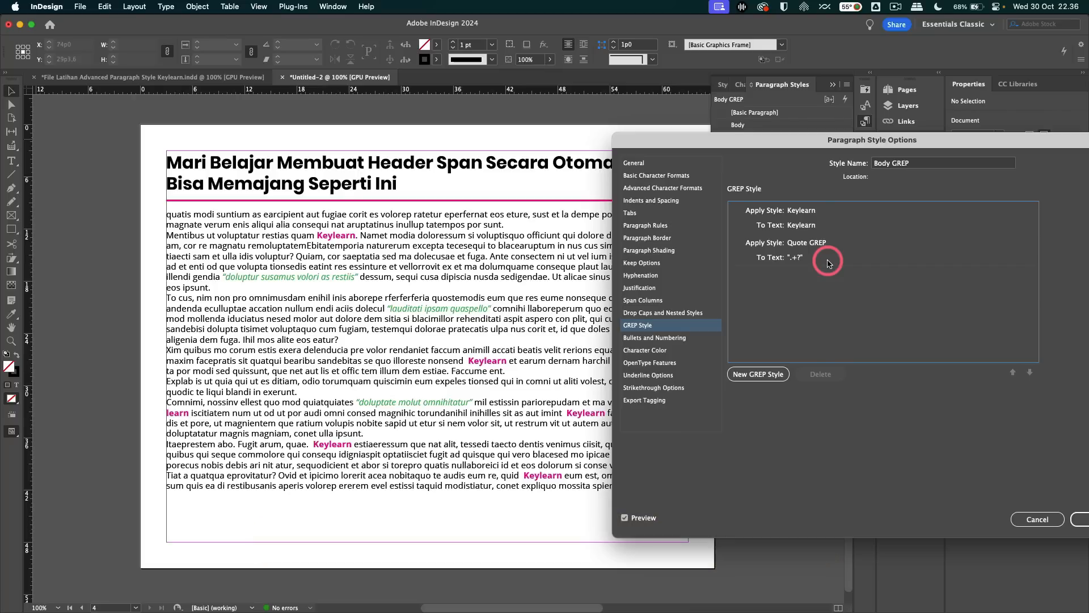
Try appending the Any Digit wildcard to the Quote GREP target text, and remove it again
{"action": "left_click", "coordinate": [829, 258]}
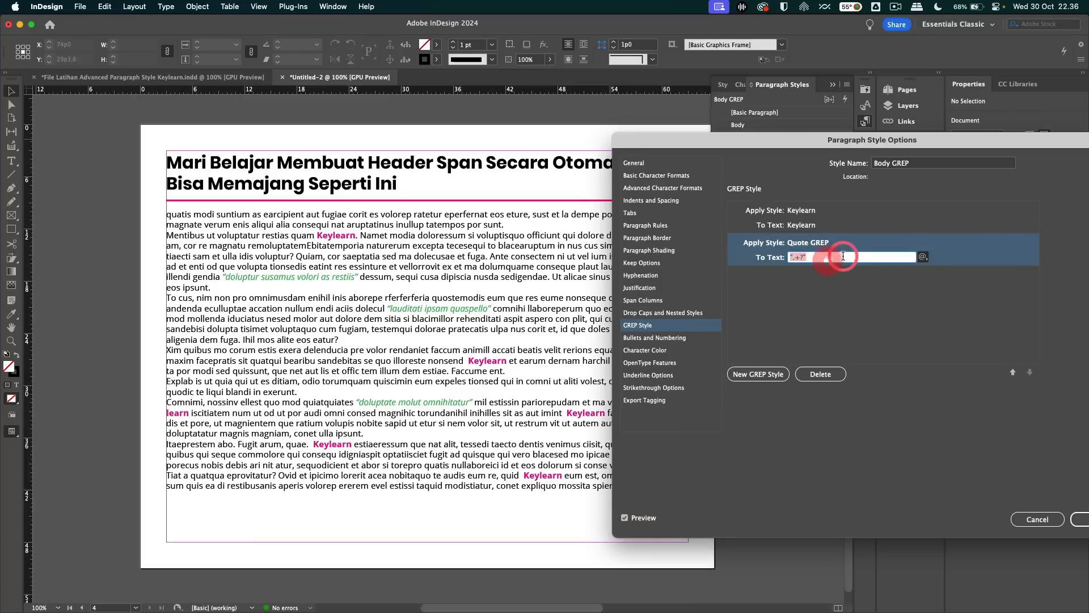
{"action": "left_click", "coordinate": [921, 258]}
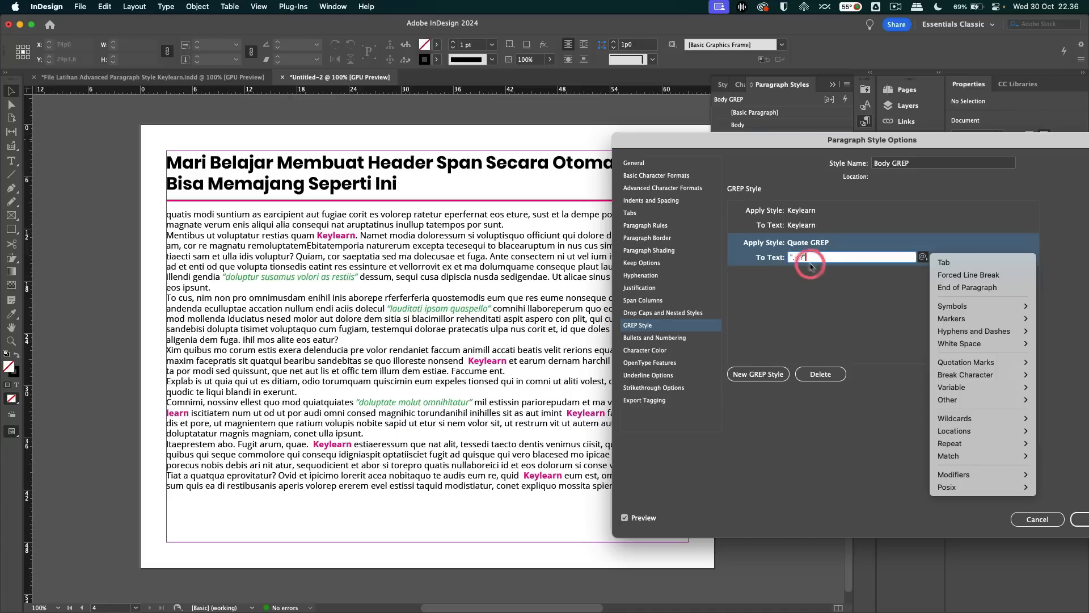
{"action": "mouse_move", "coordinate": [967, 418]}
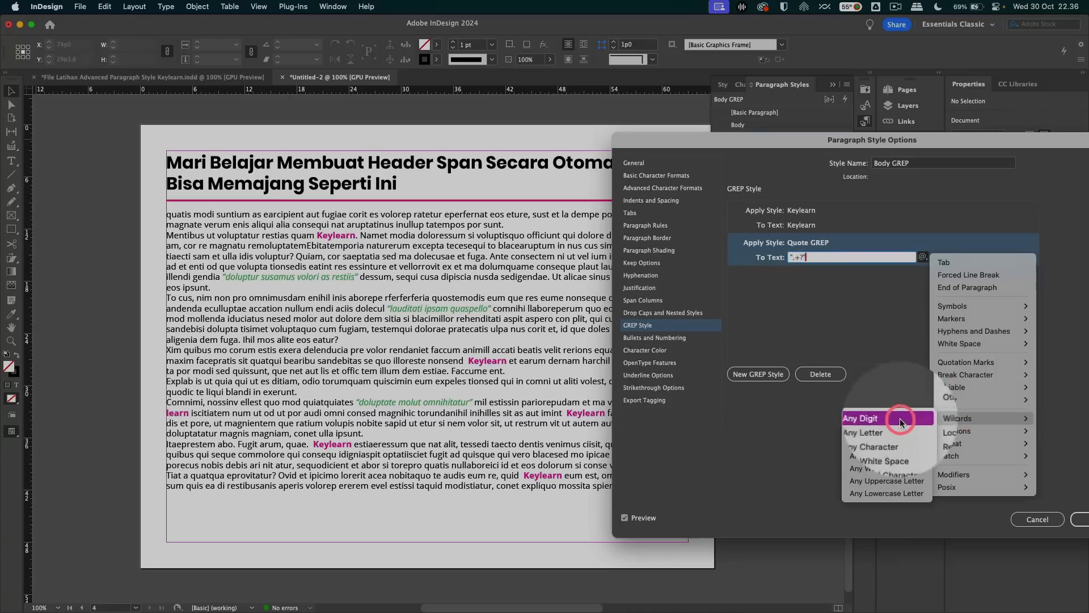
{"action": "left_click", "coordinate": [900, 418]}
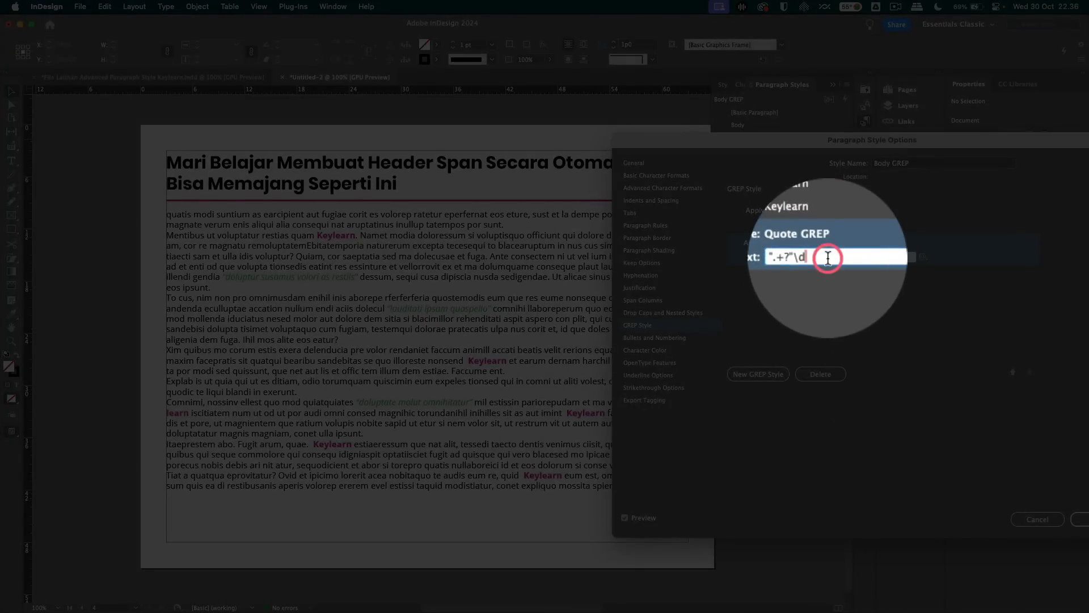
{"action": "key", "text": "BackSpace"}
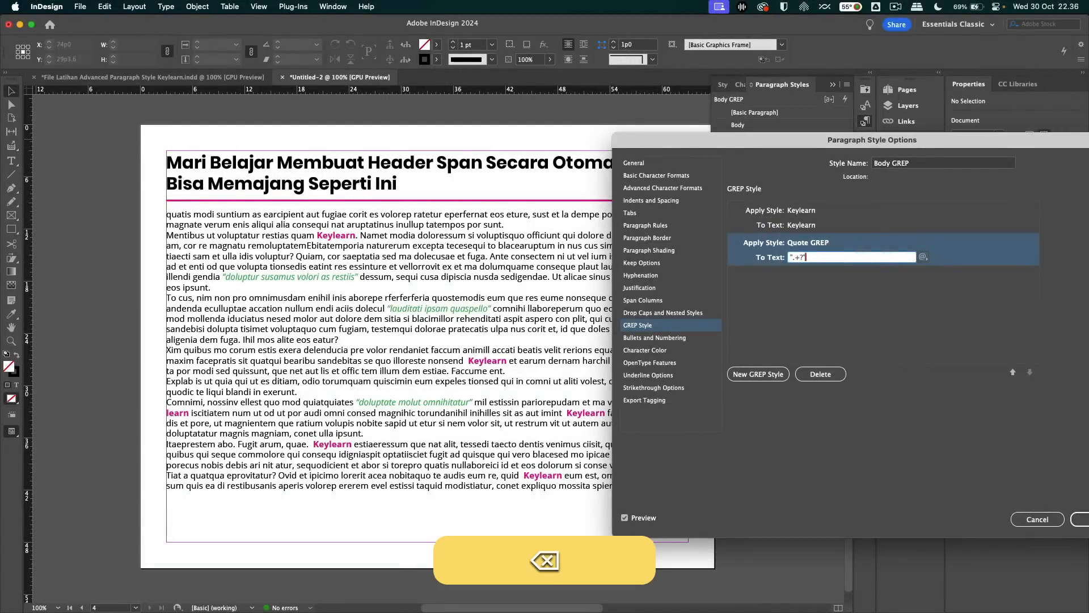
Try appending the Beginning of Word location code to the Quote GREP target text, remove it, and select the .+? part
{"action": "left_click", "coordinate": [921, 257]}
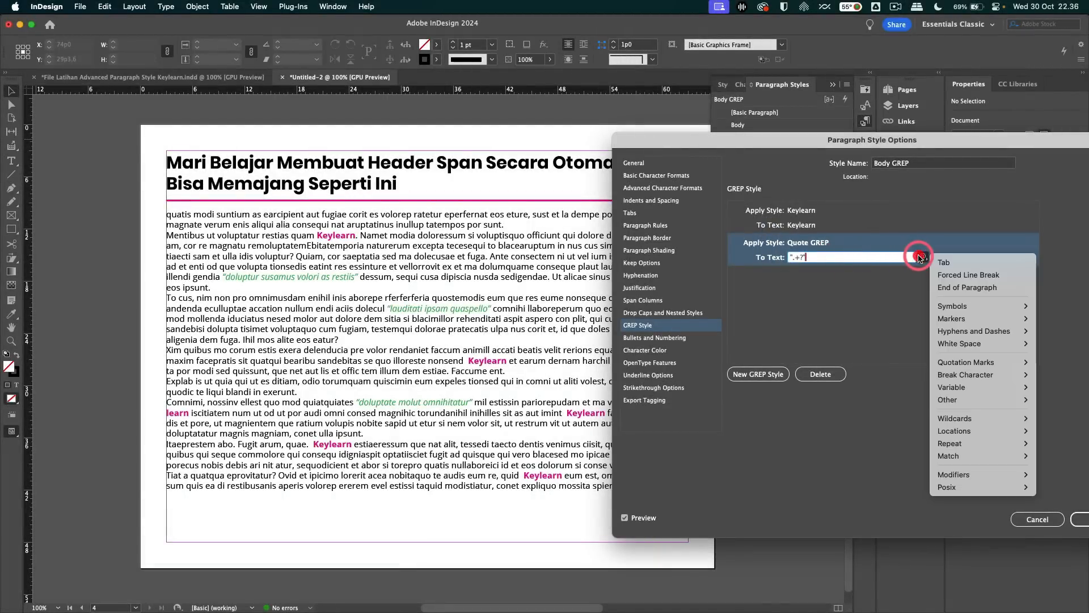
{"action": "mouse_move", "coordinate": [985, 432]}
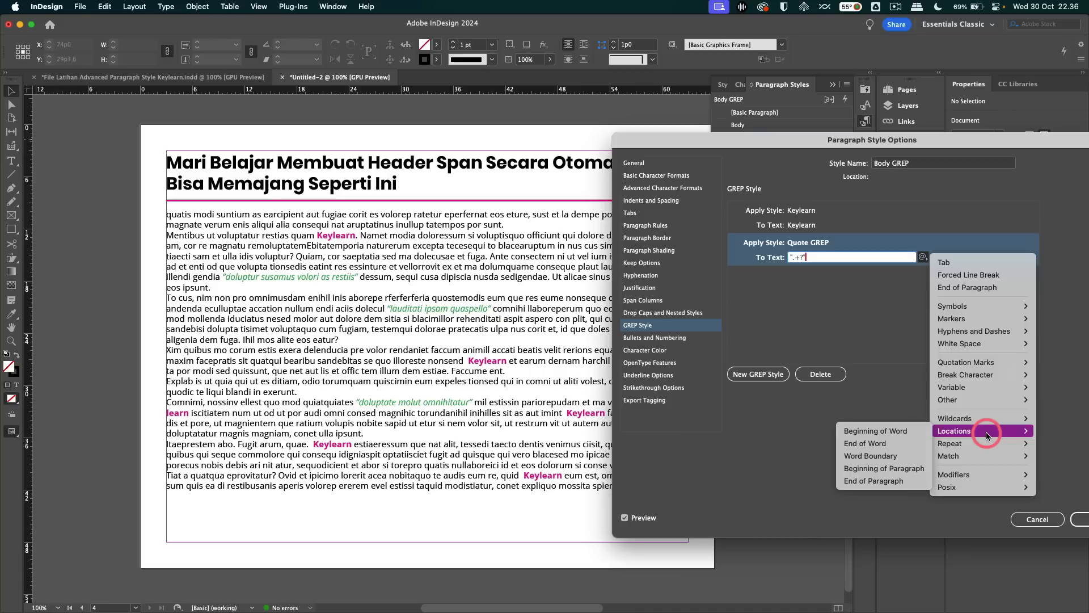
{"action": "left_click", "coordinate": [903, 431]}
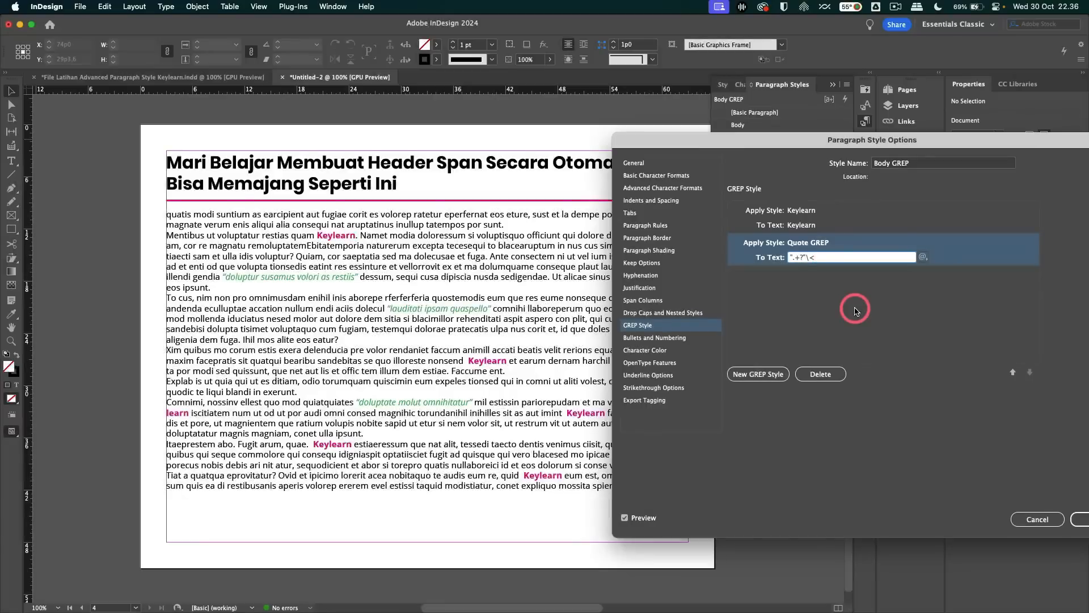
{"action": "key", "text": "BackSpace"}
{"action": "key", "text": "BackSpace"}
{"action": "key", "text": "shift+Left"}
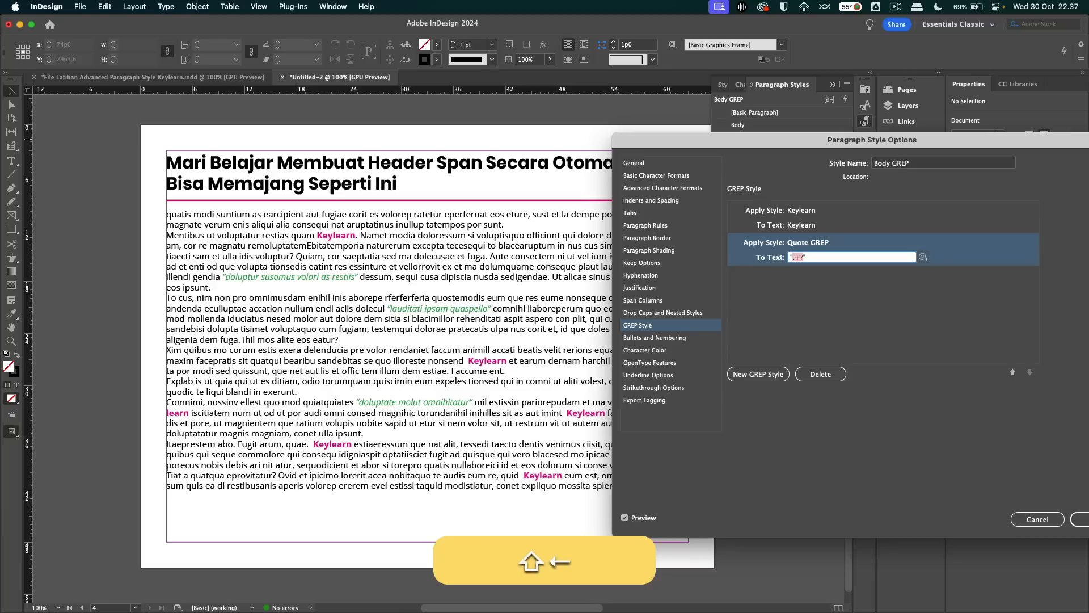